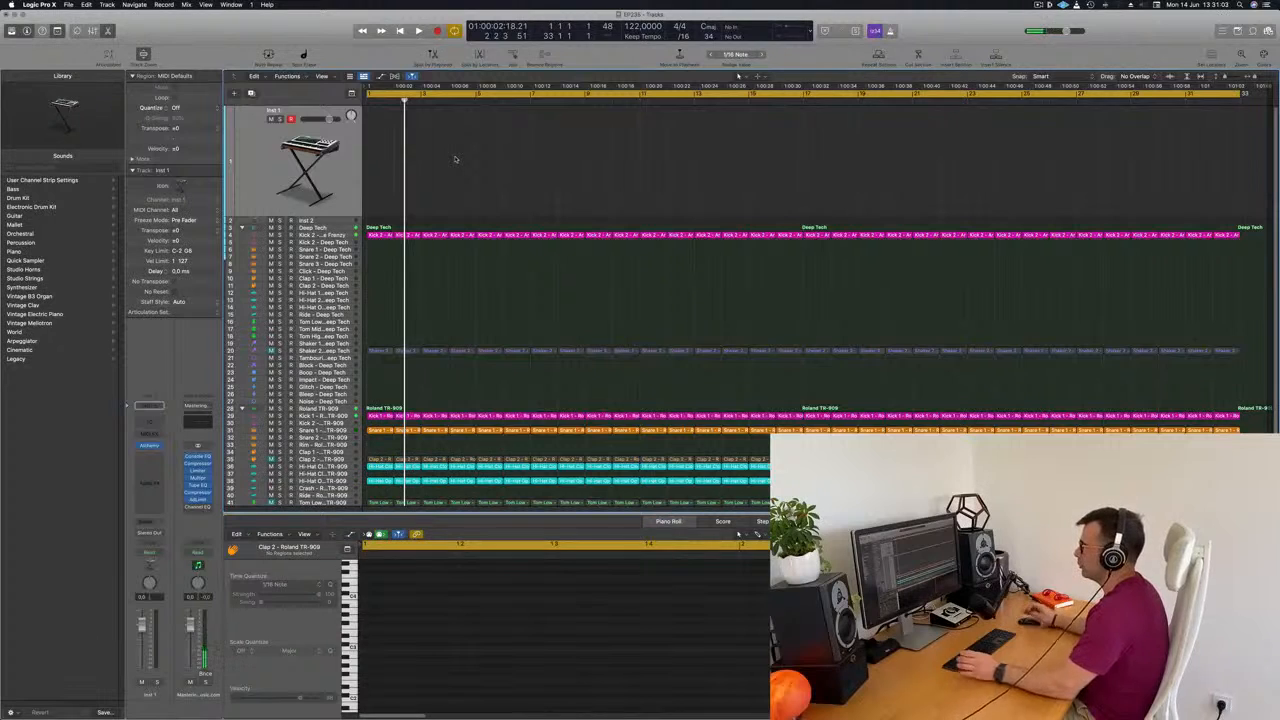
# Step: Play the project and review the drum tracks, selecting the closed hi-hat track of the Roland TR-909 kit
pyautogui.press('space')
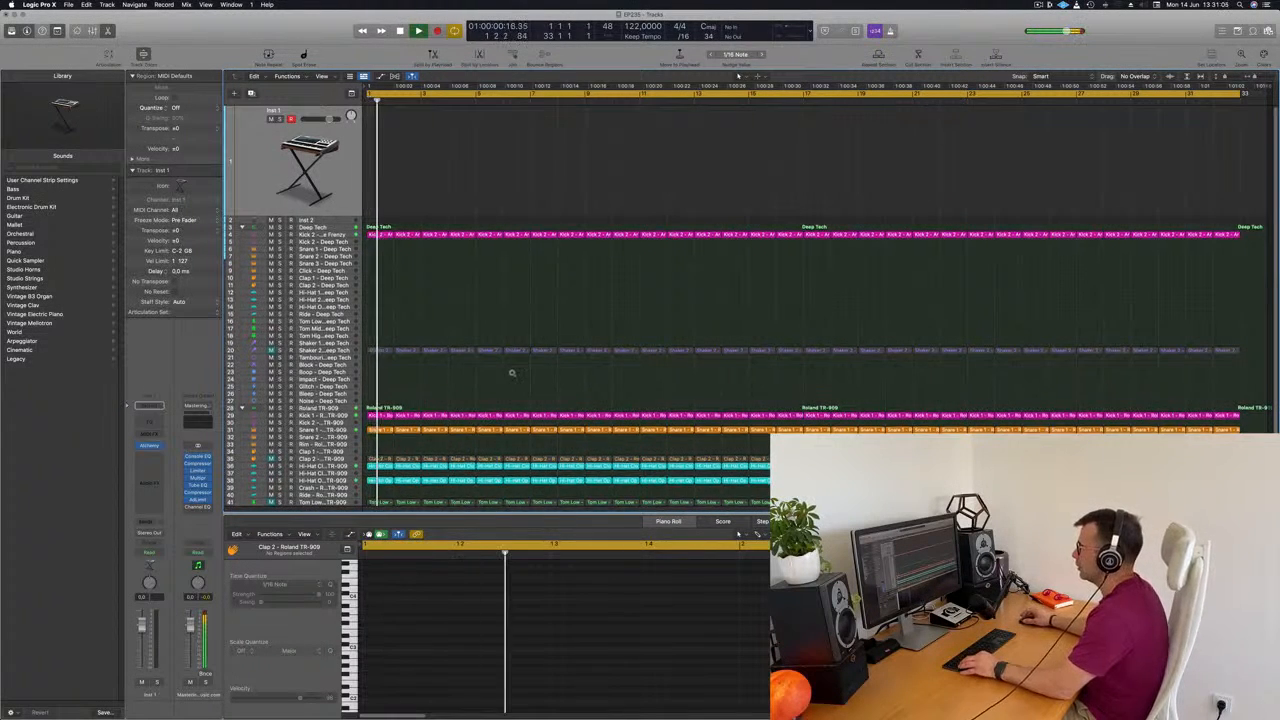
pyautogui.scroll(-1, 511, 366)
pyautogui.scroll(-1, 534, 303)
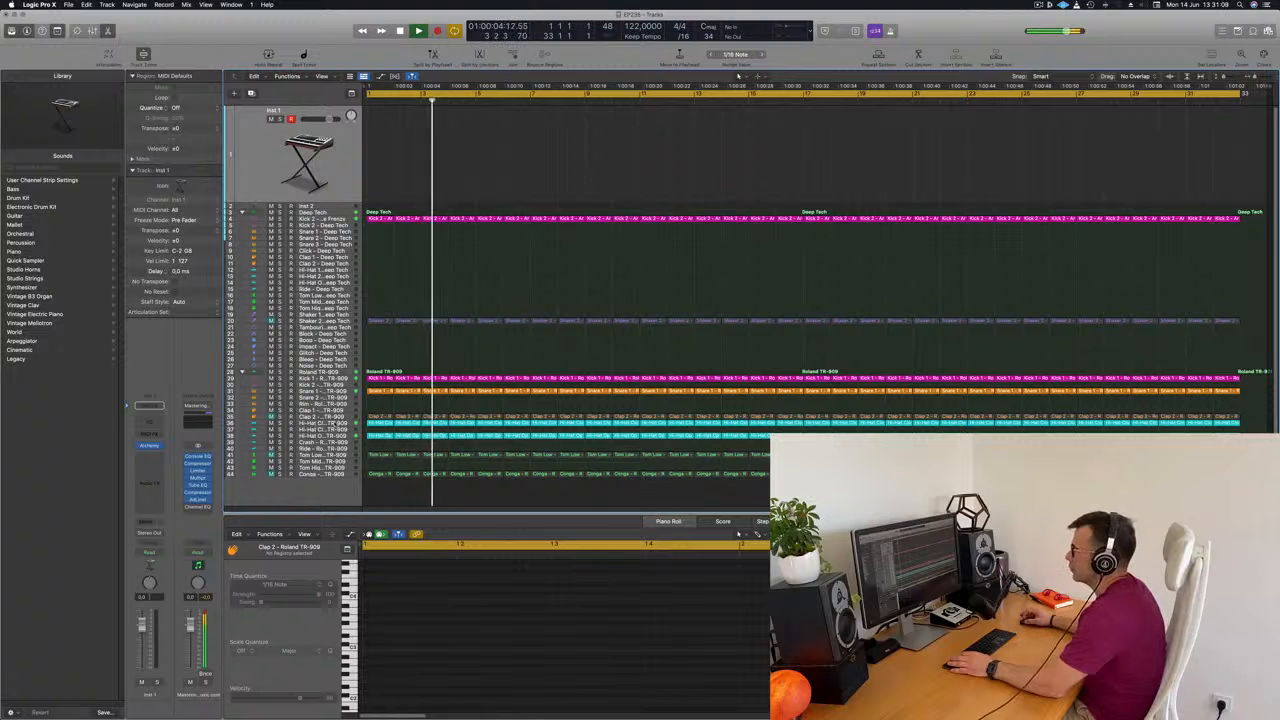
pyautogui.click(316, 422)
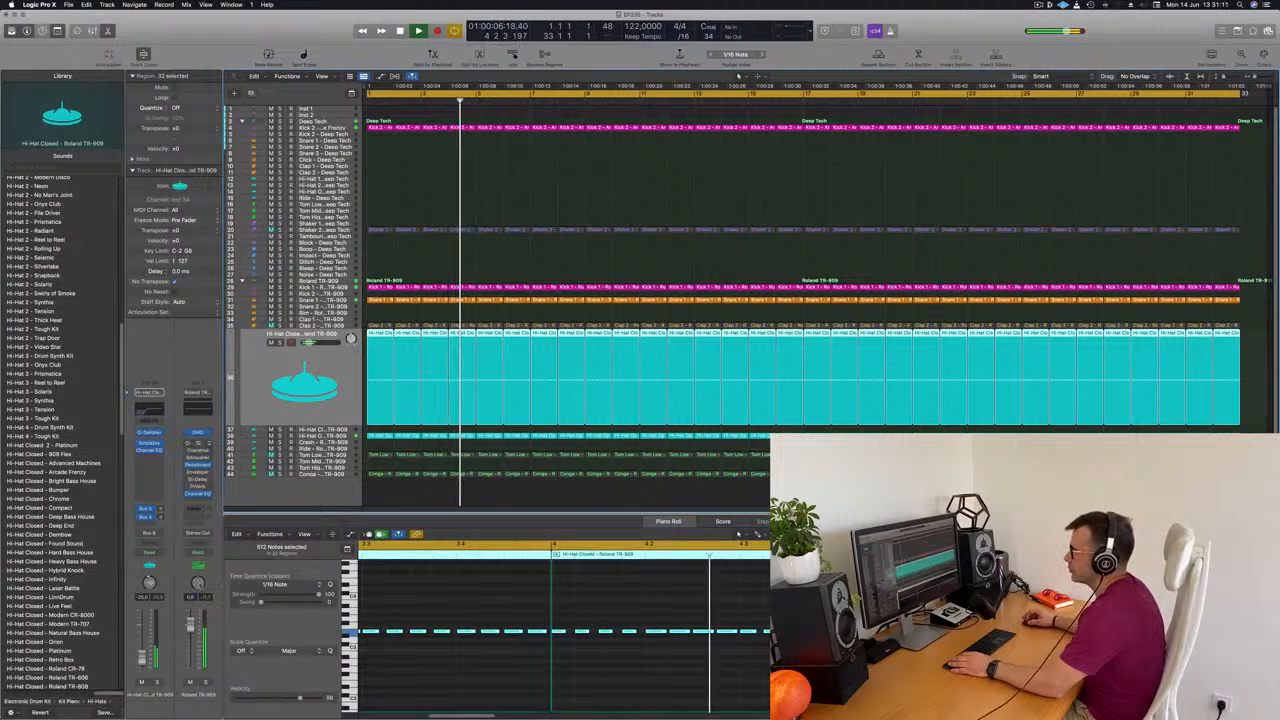
# Step: Open the Alchemy synth on the Inst 1 track and filter its presets to the Bass category
pyautogui.click(332, 116)
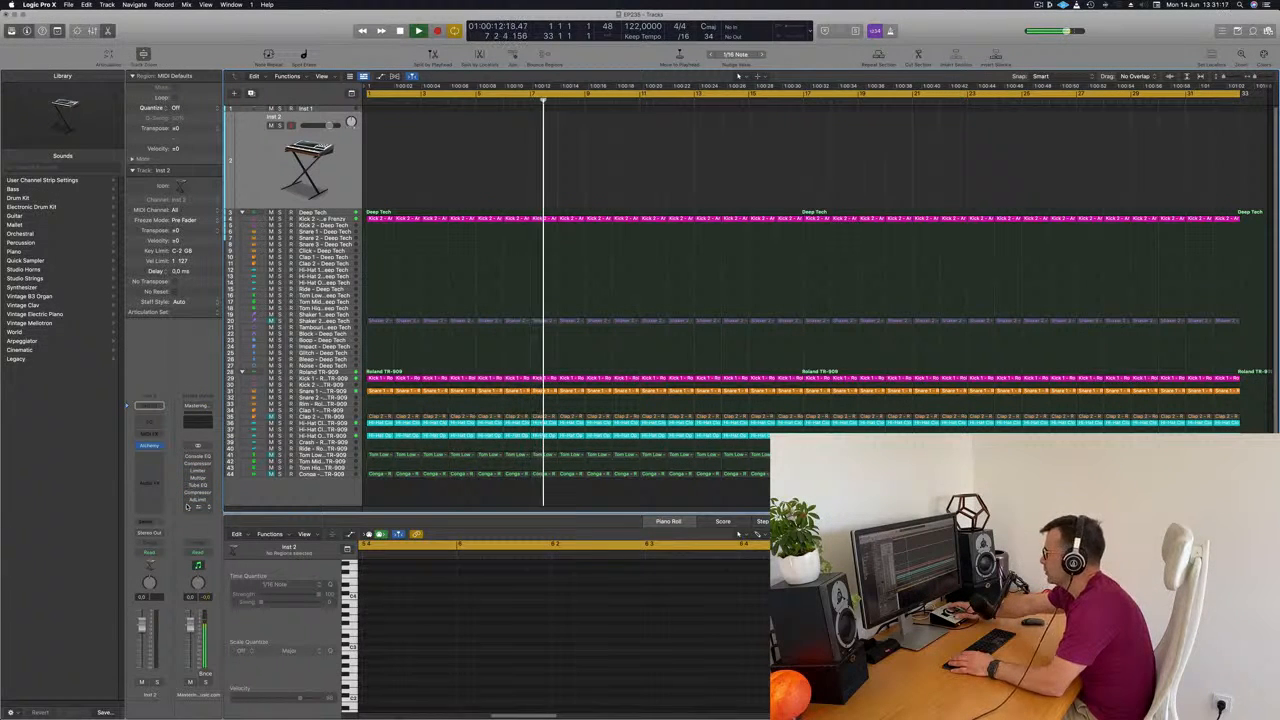
pyautogui.press('Return')
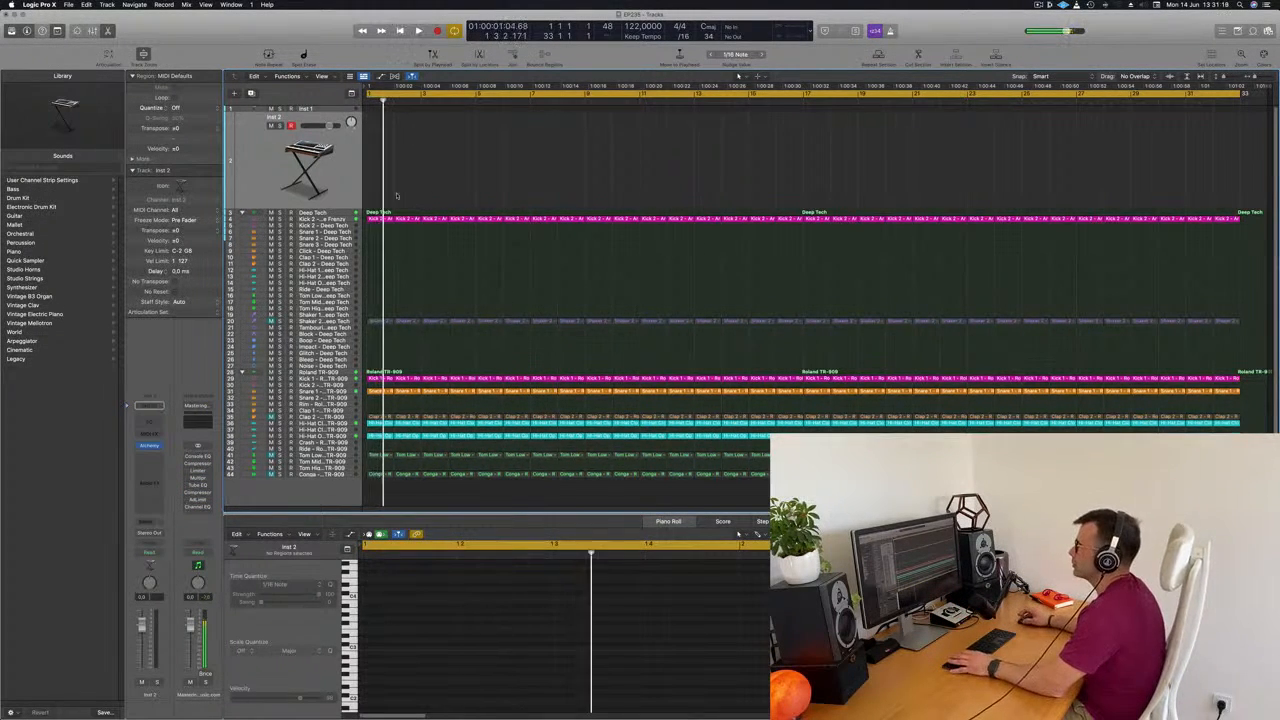
pyautogui.press('Up')
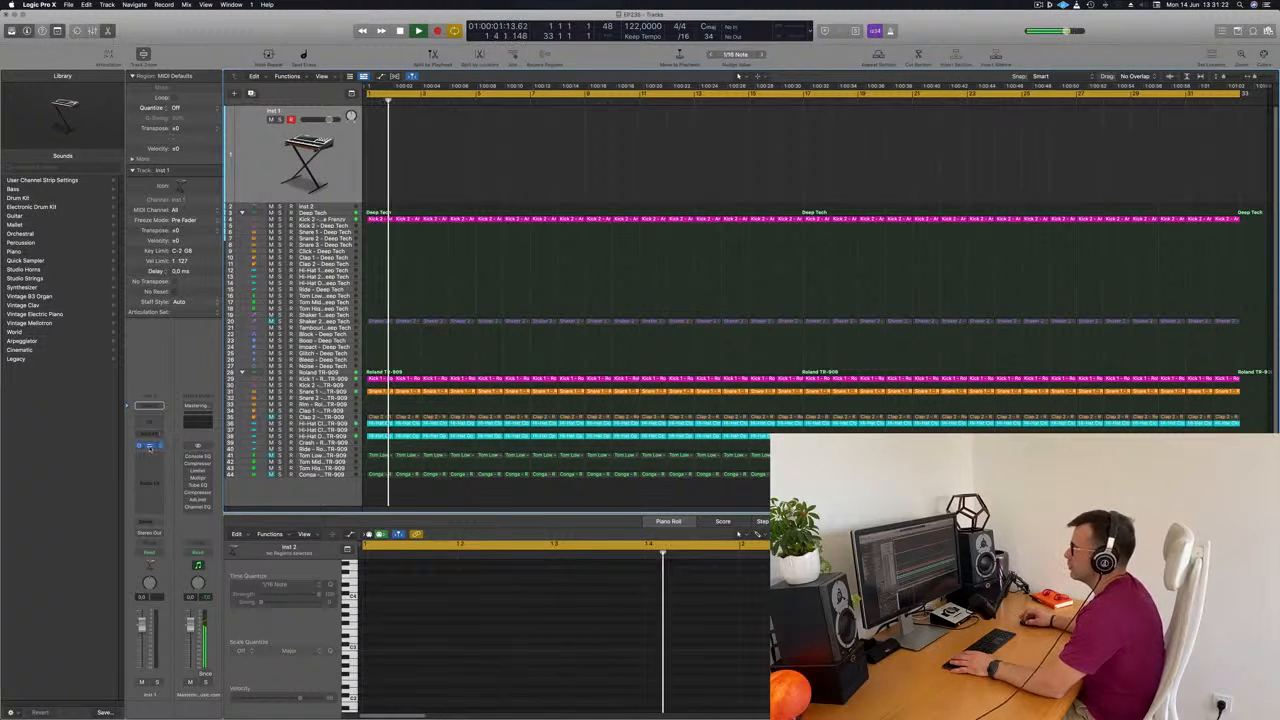
pyautogui.click(150, 446)
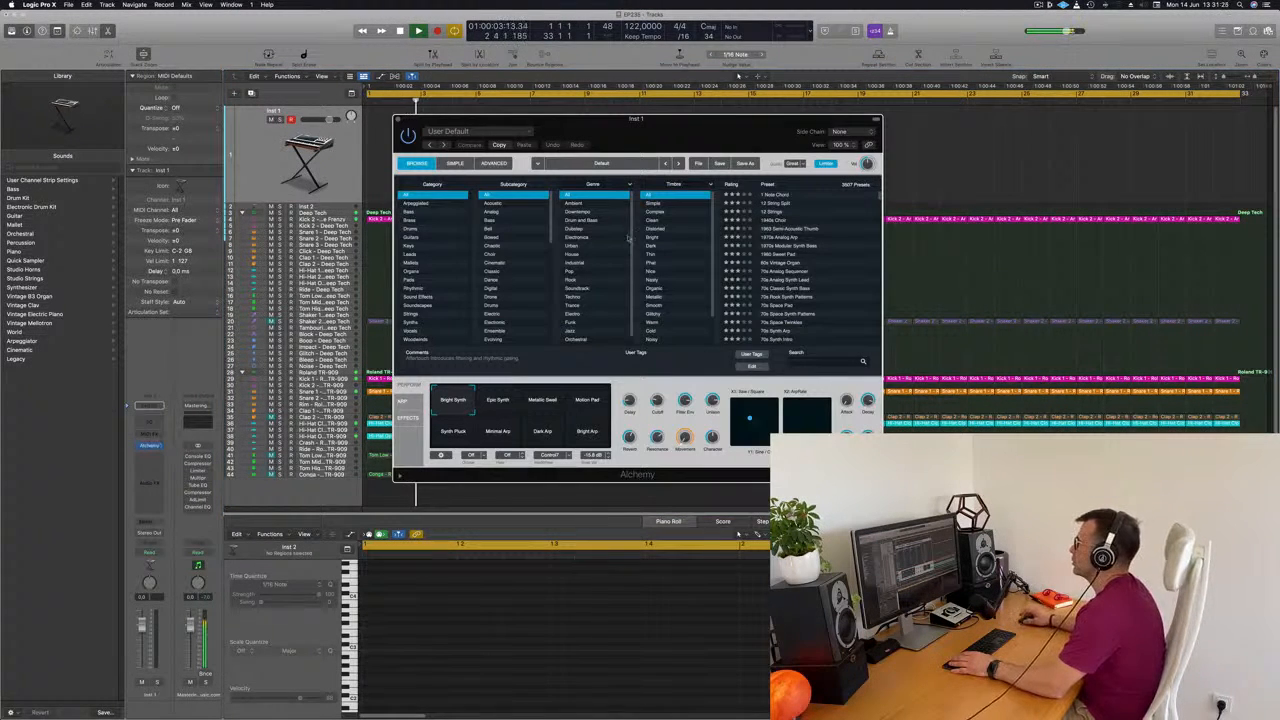
pyautogui.moveTo(663, 144); pyautogui.dragTo(745, 153)
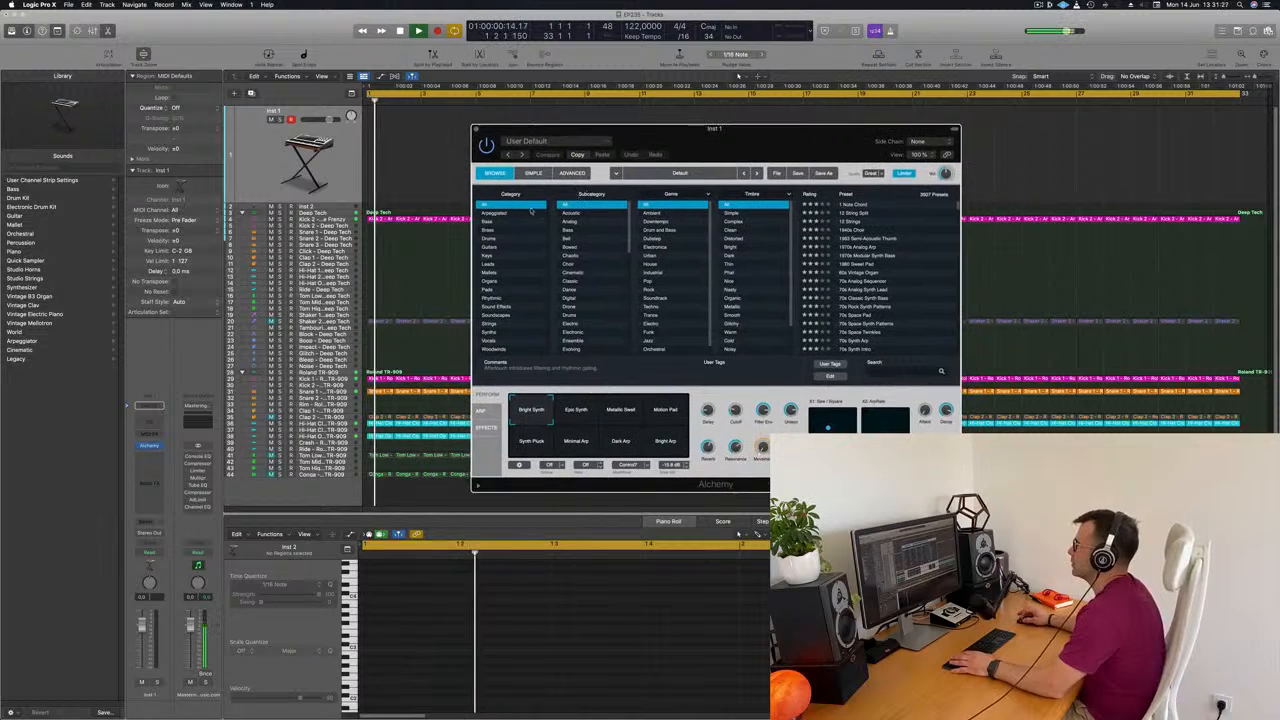
pyautogui.click(502, 226)
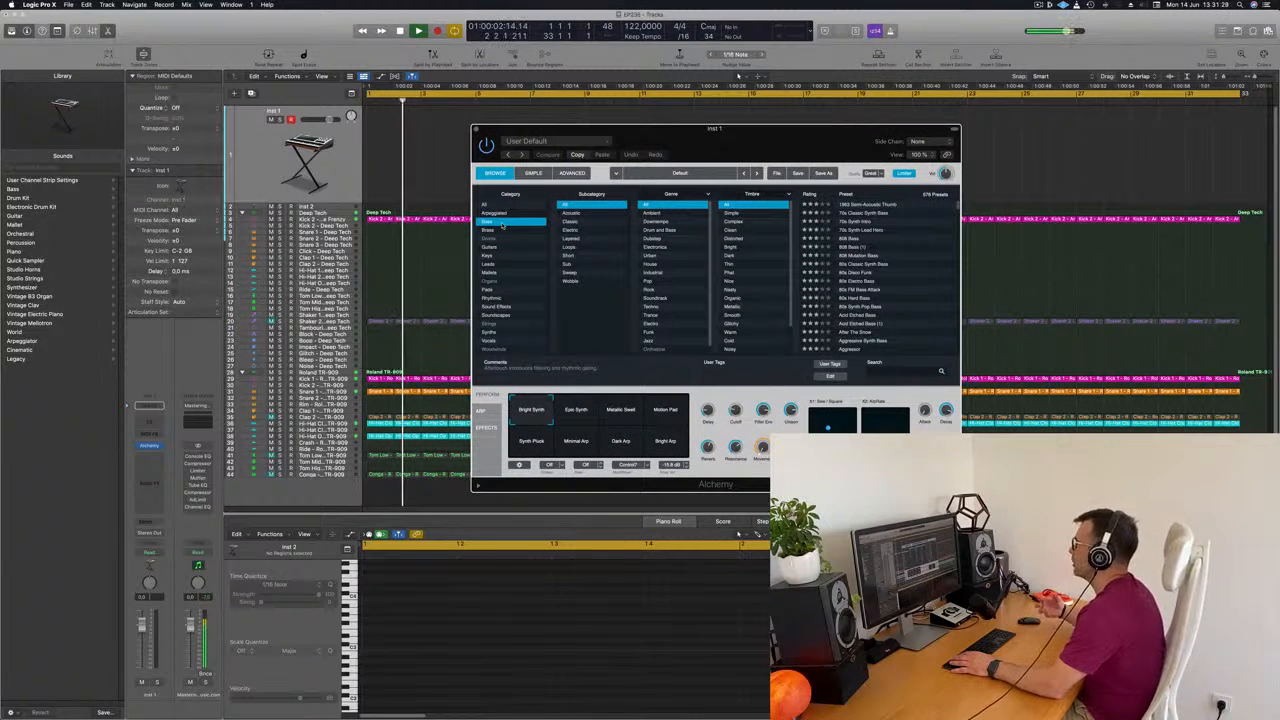
# Step: Load the 80s Electro Bass preset in Alchemy and lower the bass track's volume slightly
pyautogui.moveTo(732, 149); pyautogui.dragTo(780, 145)
pyautogui.scroll(-3, 884, 215)
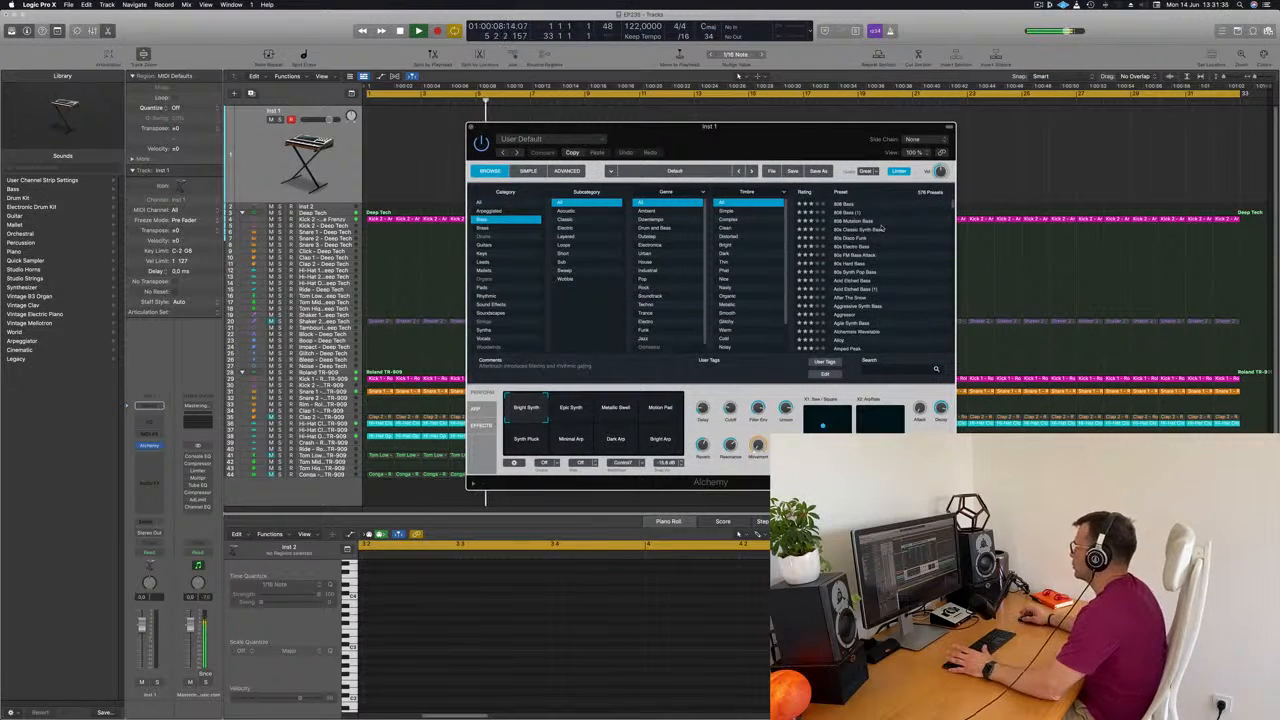
pyautogui.click(880, 246)
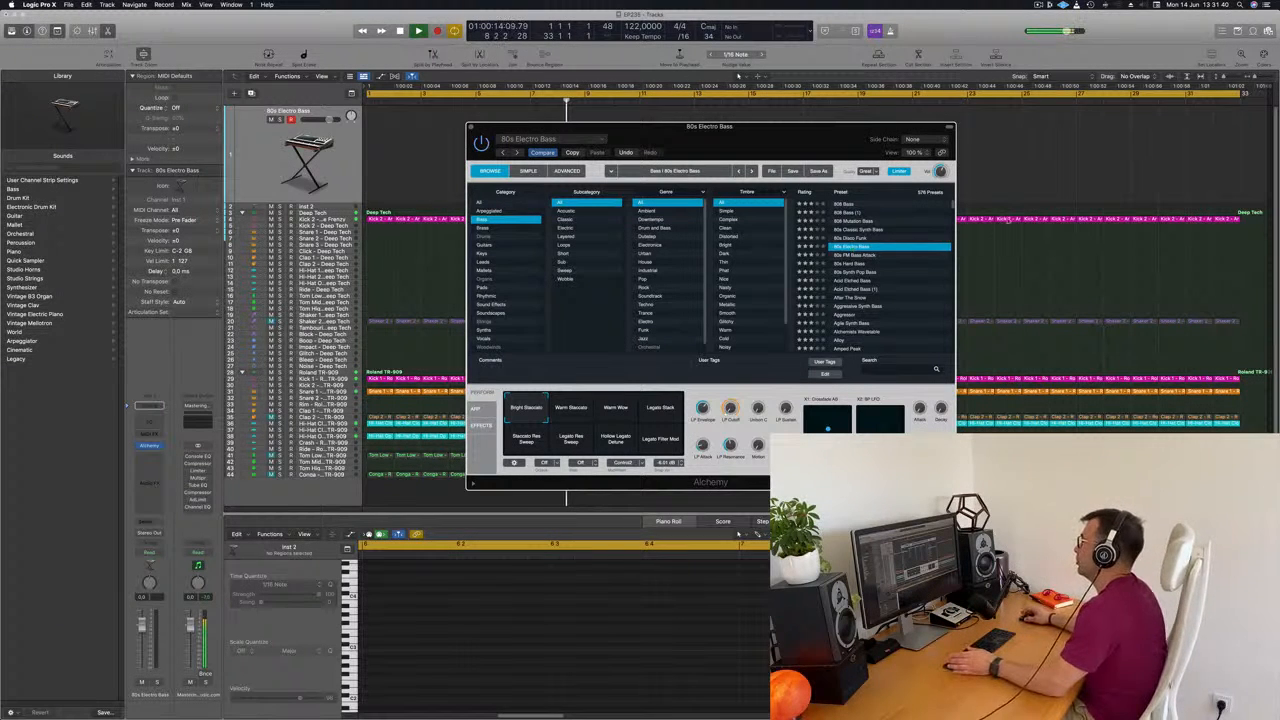
pyautogui.moveTo(742, 131); pyautogui.dragTo(697, 132)
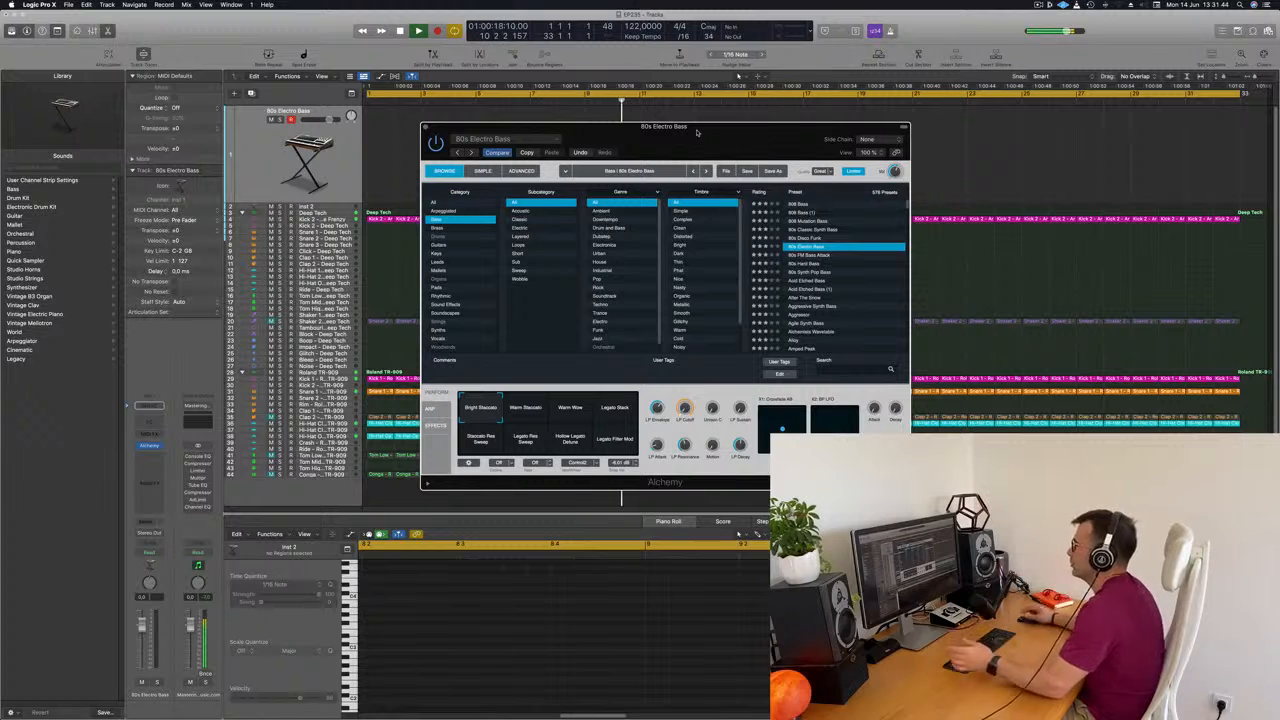
pyautogui.moveTo(701, 132)
pyautogui.mouseDown()
pyautogui.moveTo(677, 134)
pyautogui.moveTo(706, 130)
pyautogui.mouseUp()
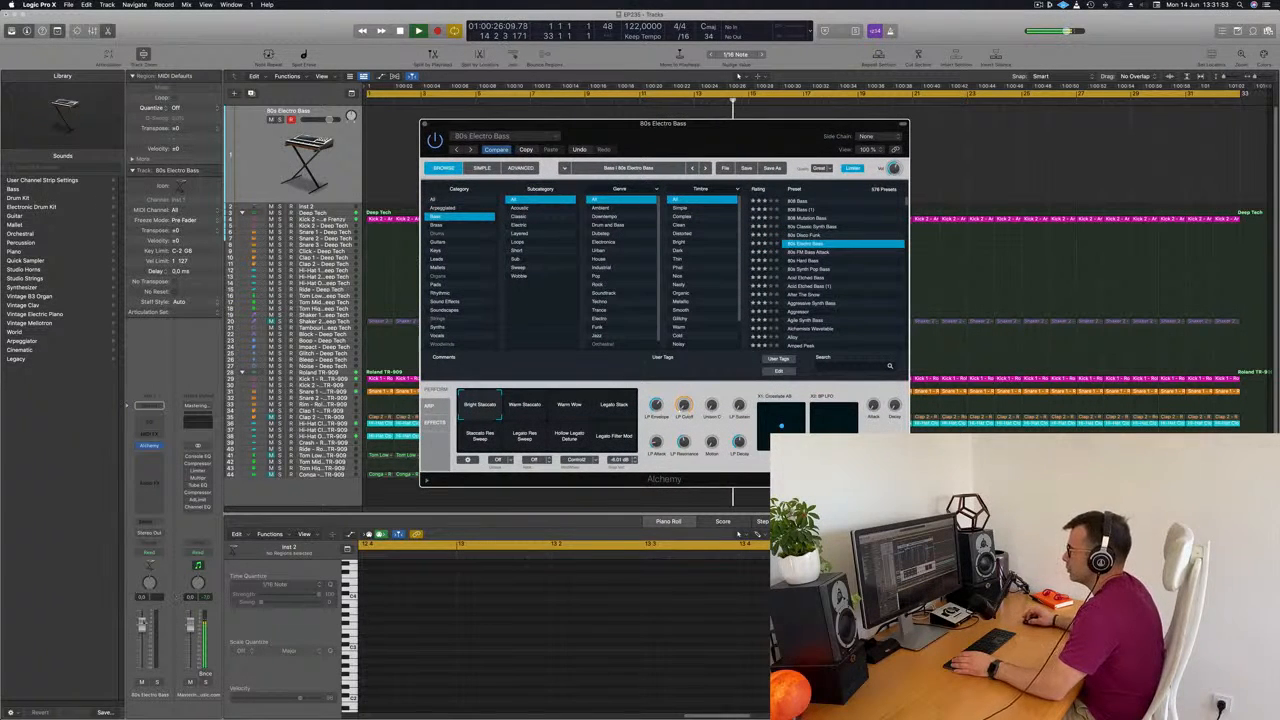
pyautogui.moveTo(142, 641); pyautogui.dragTo(142, 643)
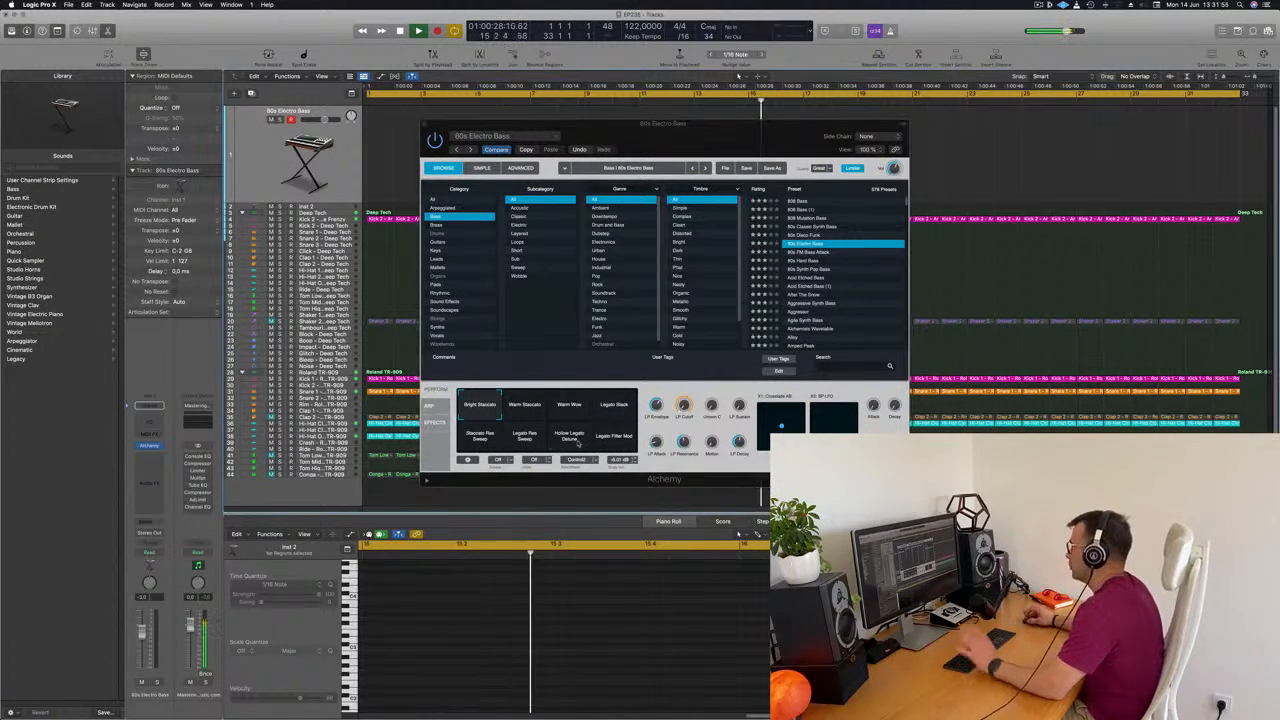
pyautogui.moveTo(760, 137); pyautogui.dragTo(788, 125)
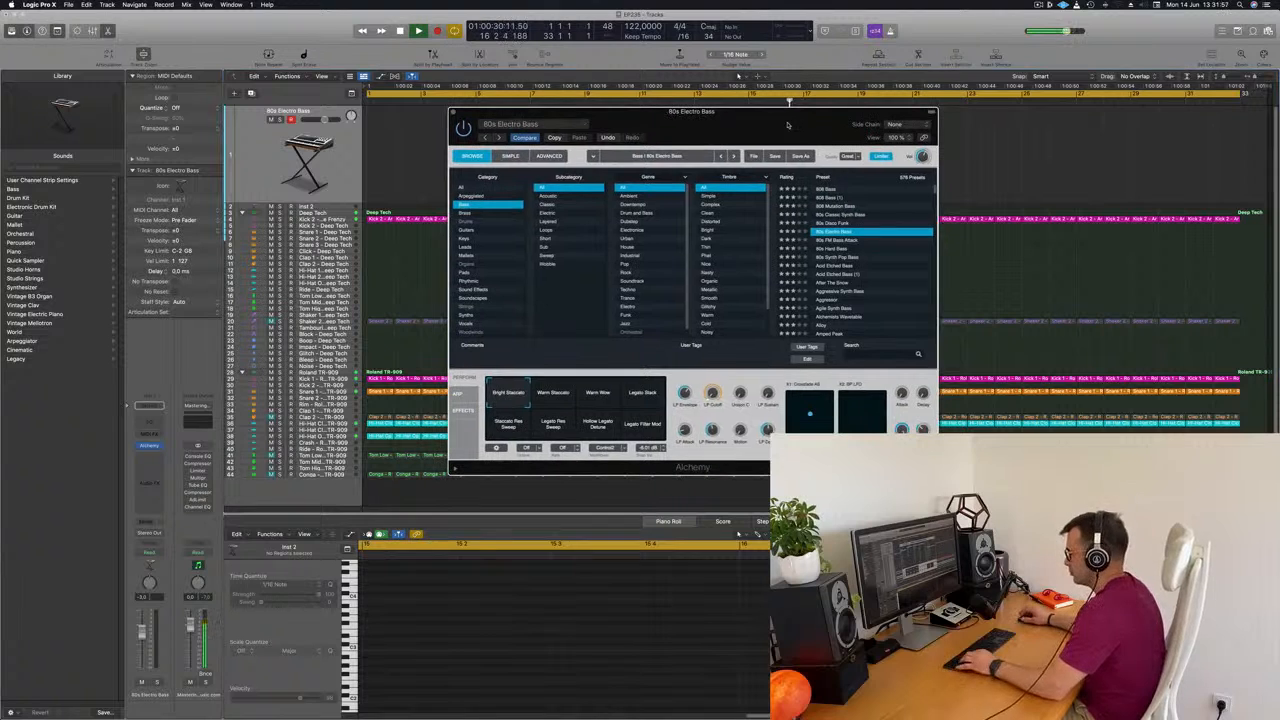
pyautogui.press('f')
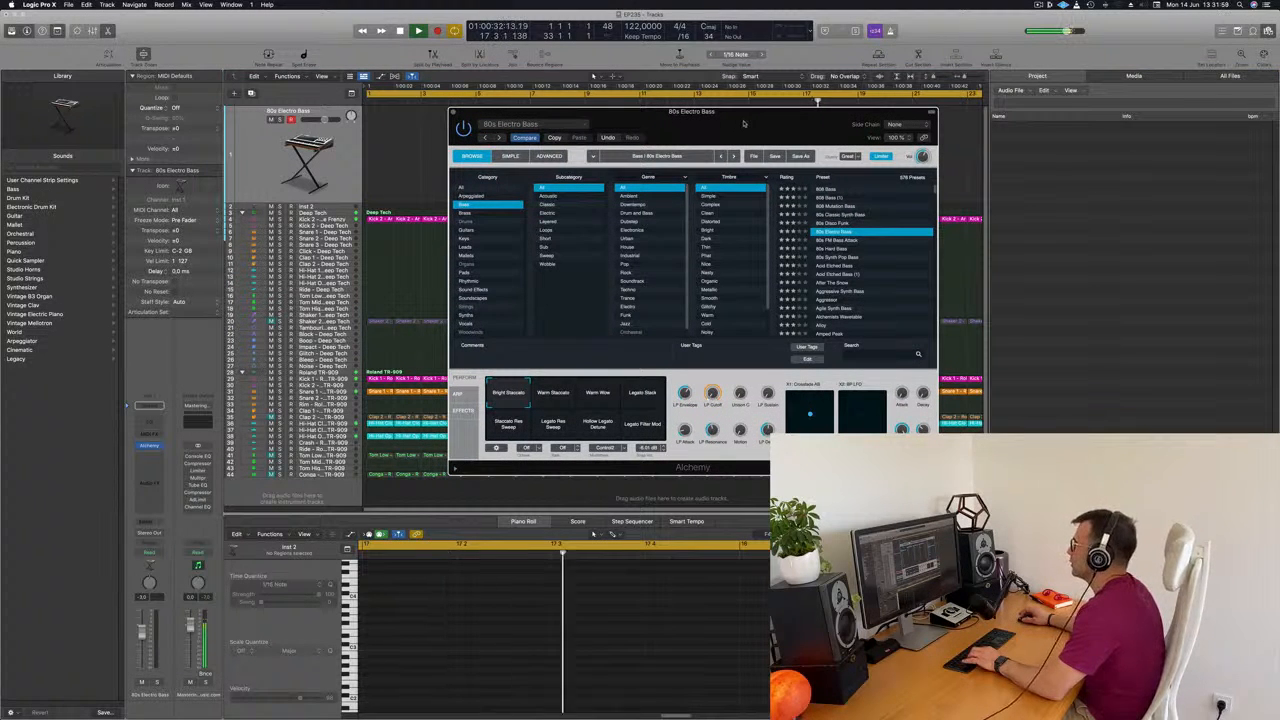
pyautogui.press('f')
pyautogui.moveTo(657, 117); pyautogui.dragTo(663, 117)
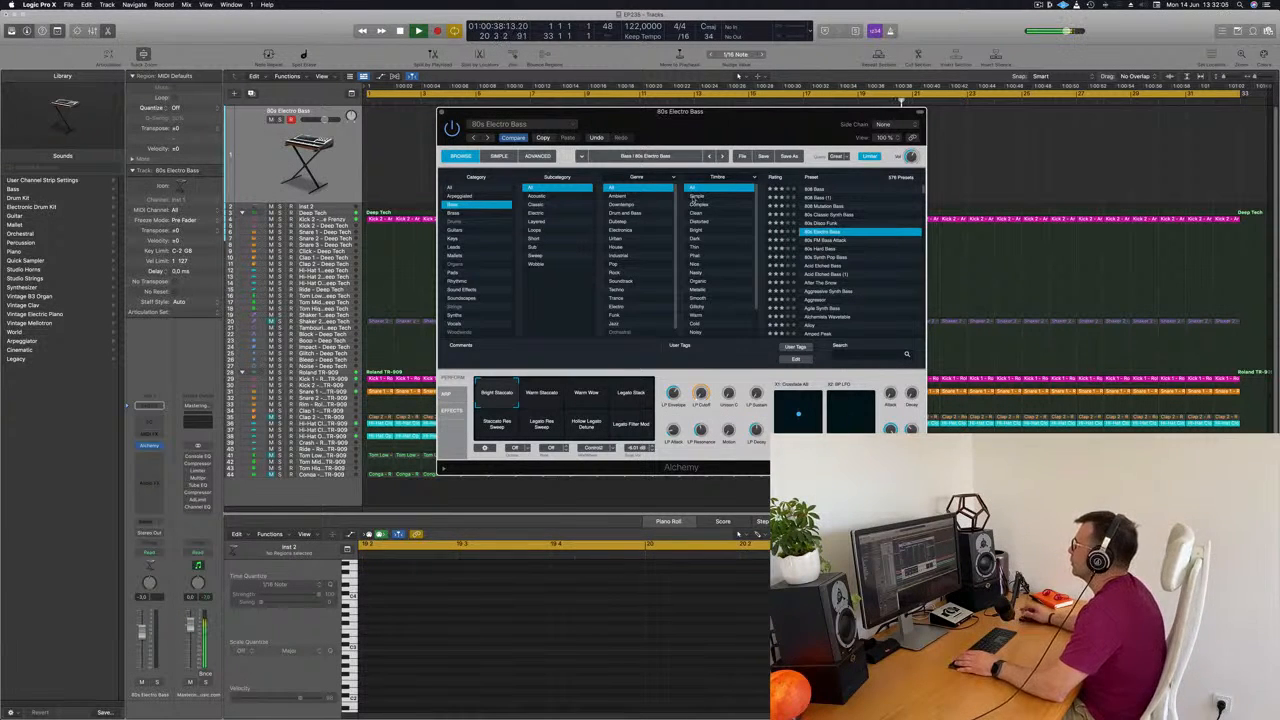
# Step: Open Musical Typing for the bass track and play notes at octave C1 to audition the 80s Electro Bass sound
pyautogui.click(342, 164)
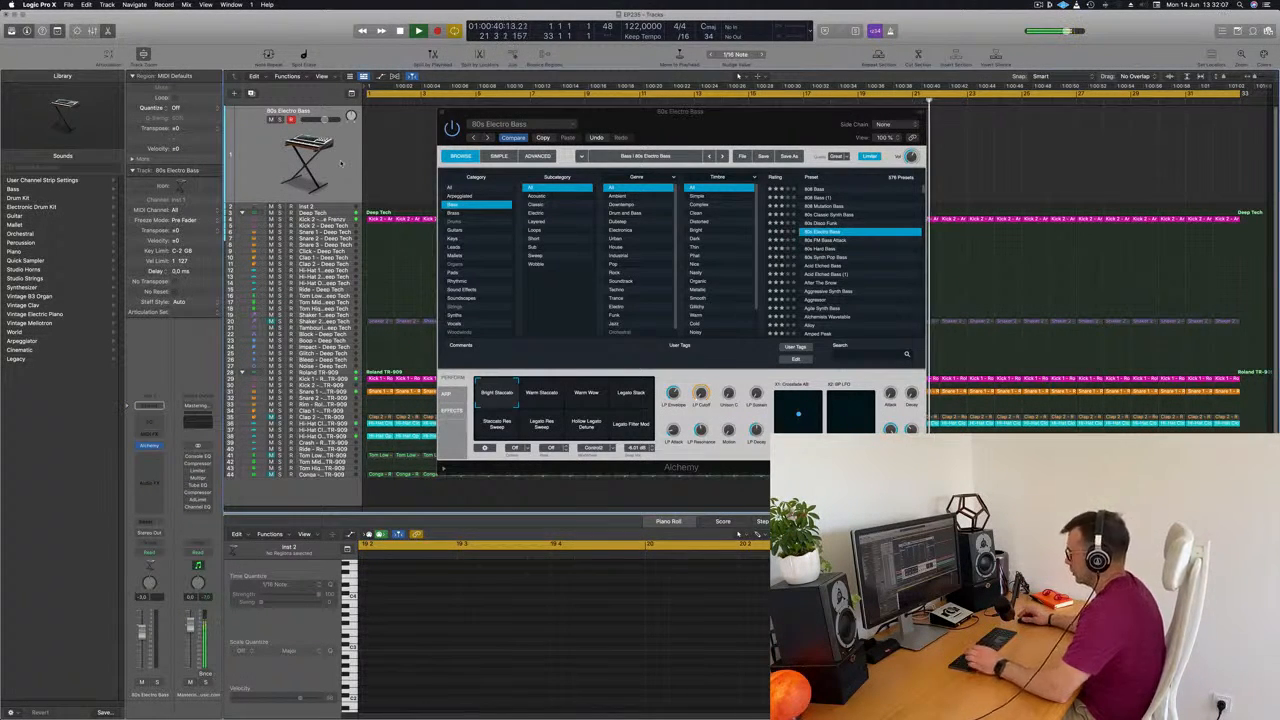
pyautogui.press('super+k')
pyautogui.press('g')
pyautogui.press('f')
pyautogui.press('g')
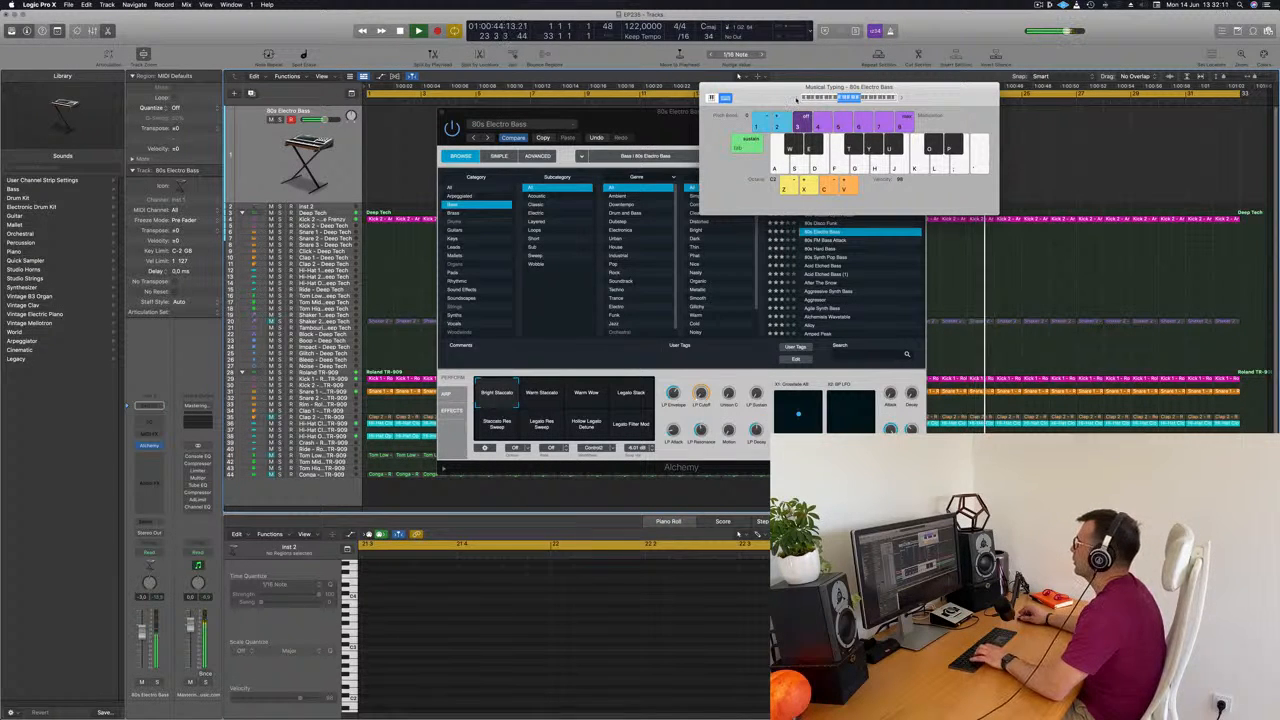
pyautogui.press('f')
pyautogui.press('f')
pyautogui.press('g')
pyautogui.press('h')
pyautogui.press('w')
pyautogui.moveTo(912, 90); pyautogui.dragTo(1009, 125)
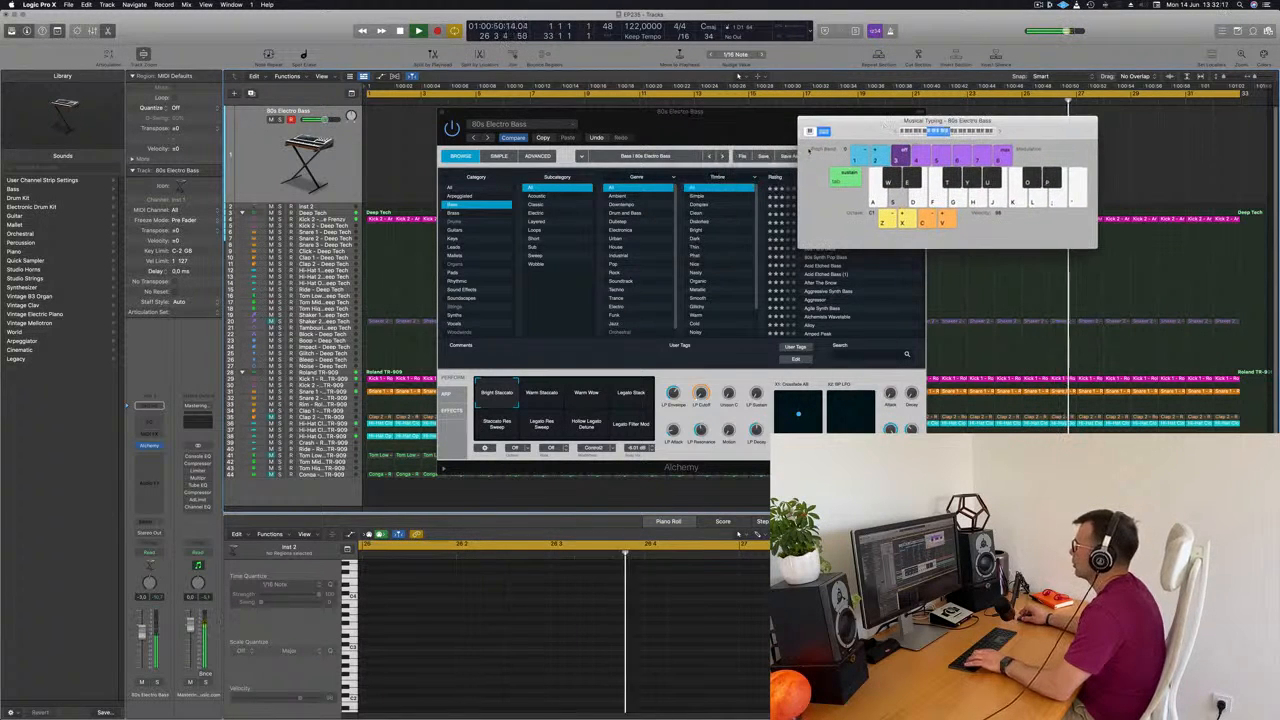
# Step: Load the After The Snow preset and try its Deep Arp, Bright Attack, Dirty Arp and Pulsing Sub snapshots
pyautogui.click(830, 283)
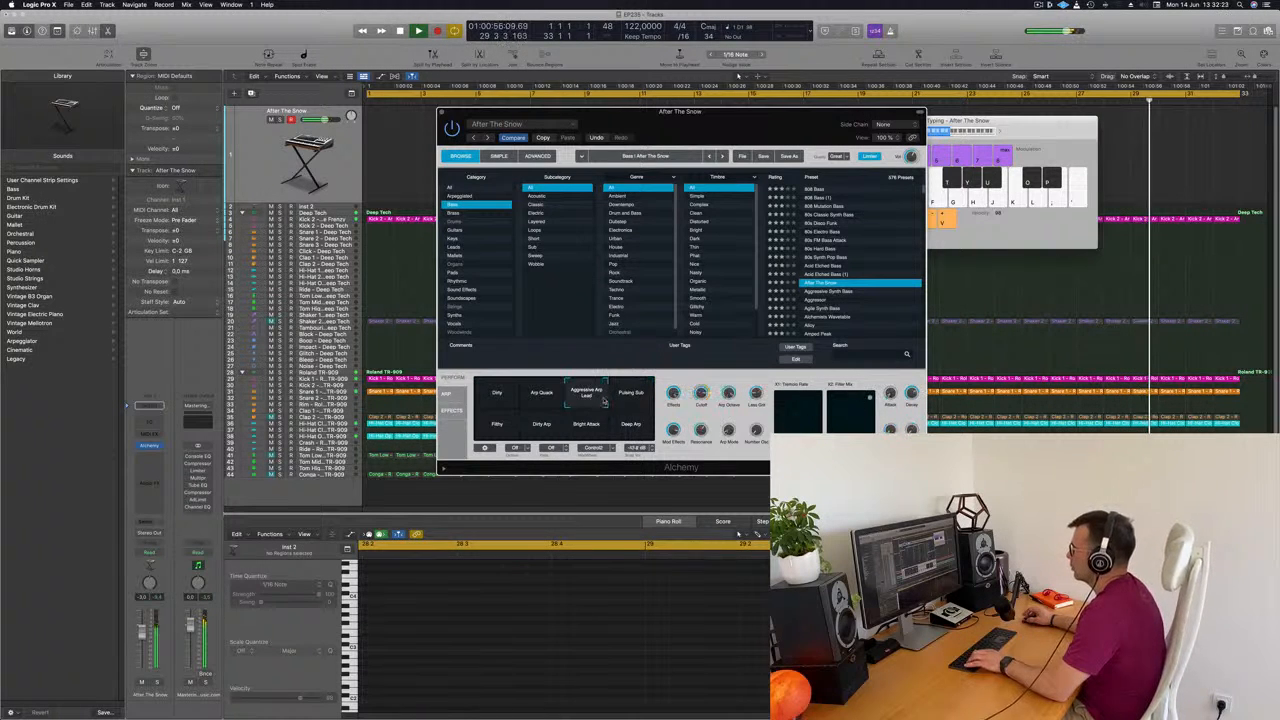
pyautogui.click(634, 424)
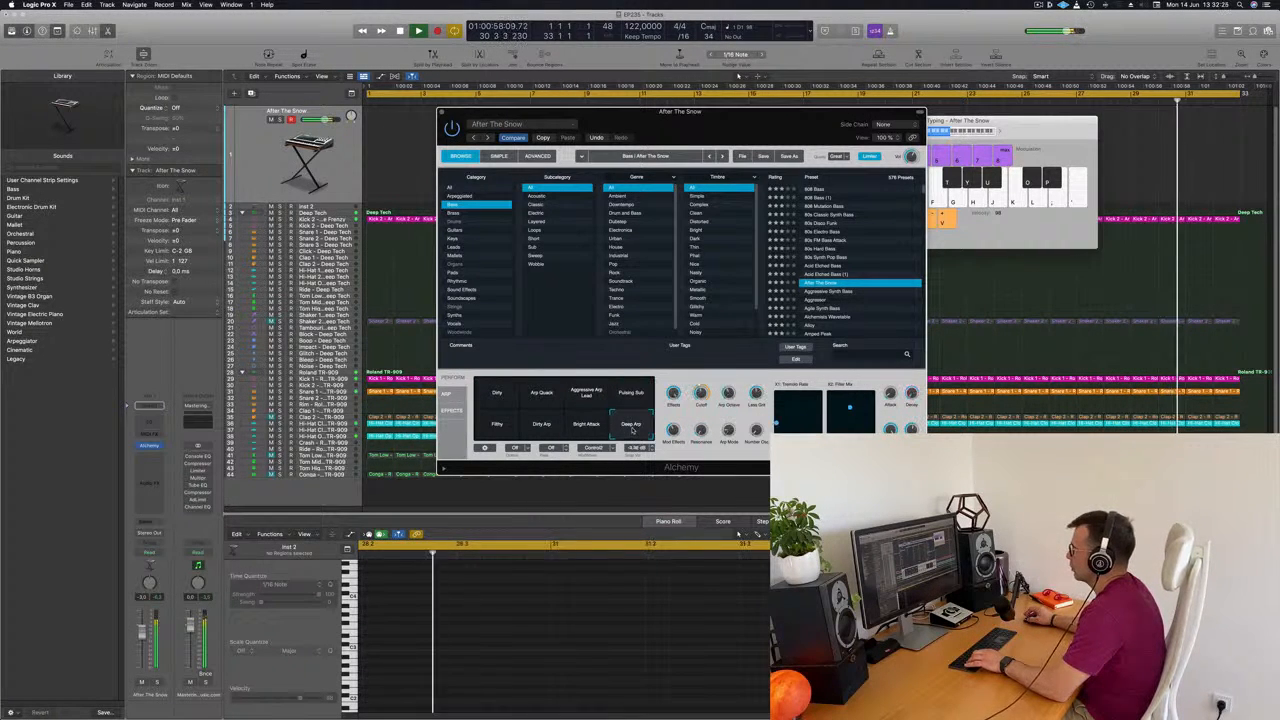
pyautogui.click(588, 428)
pyautogui.click(541, 426)
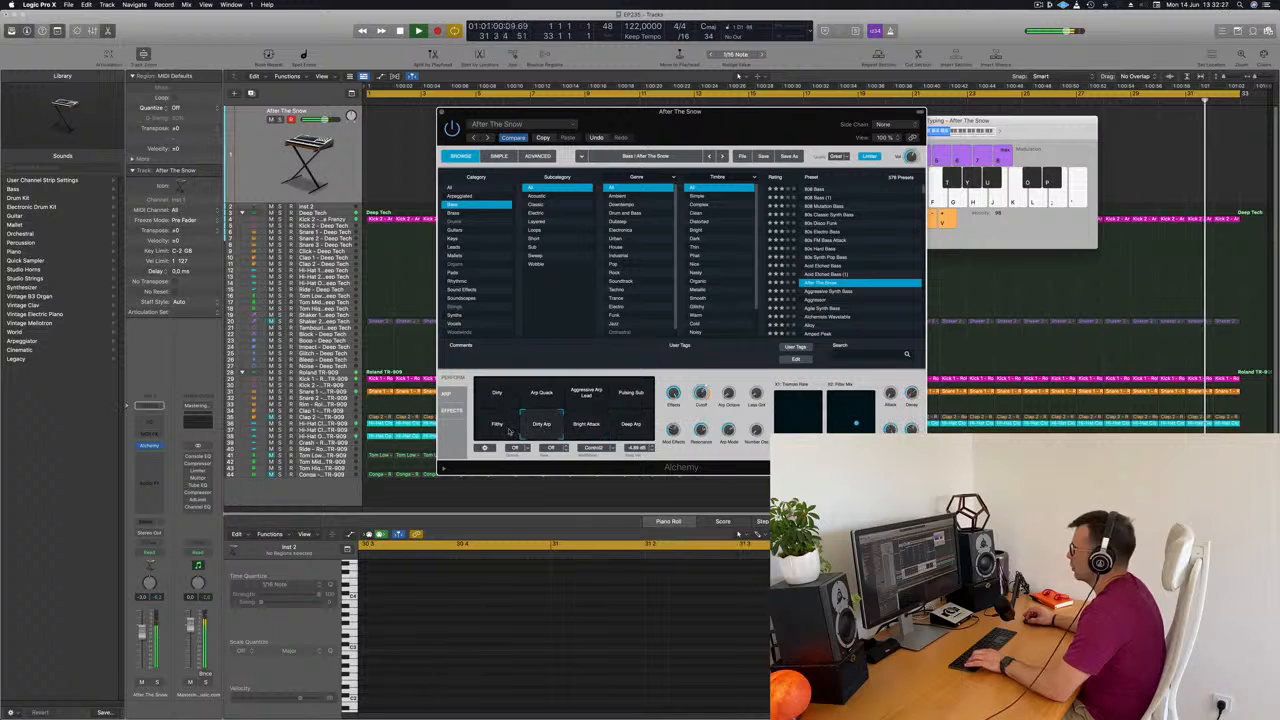
pyautogui.click(631, 392)
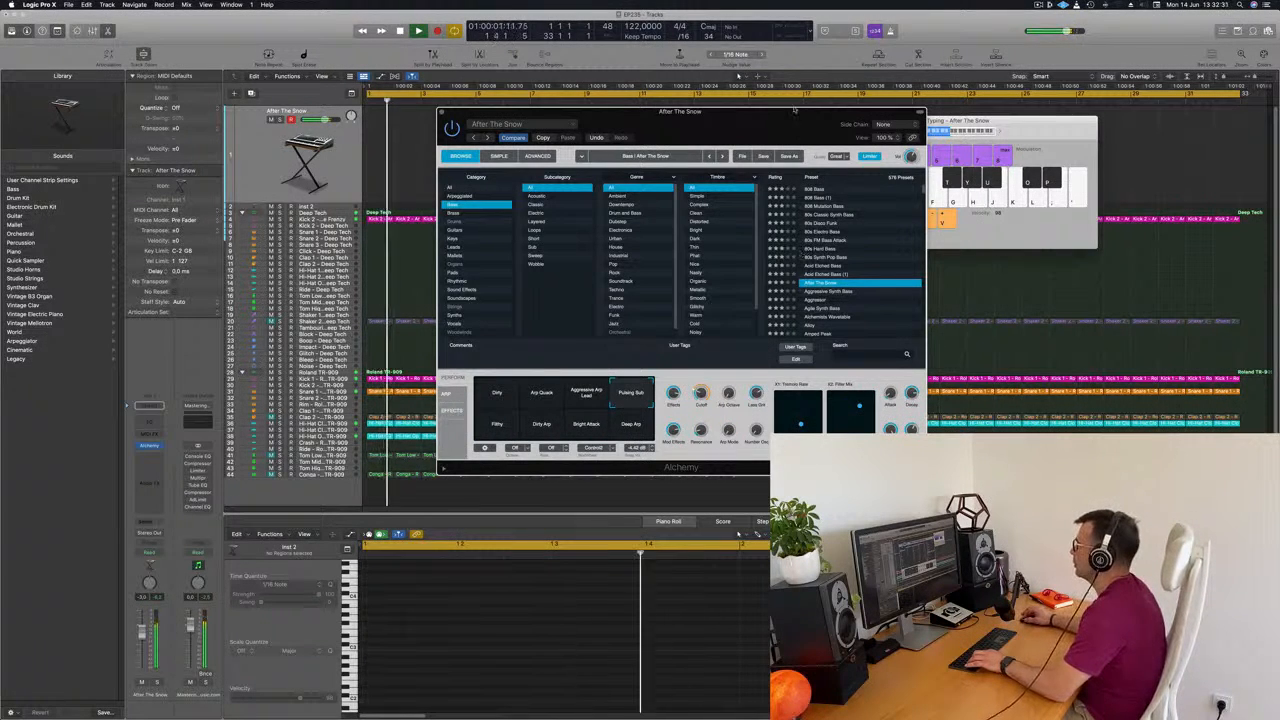
pyautogui.moveTo(791, 123); pyautogui.dragTo(900, 83)
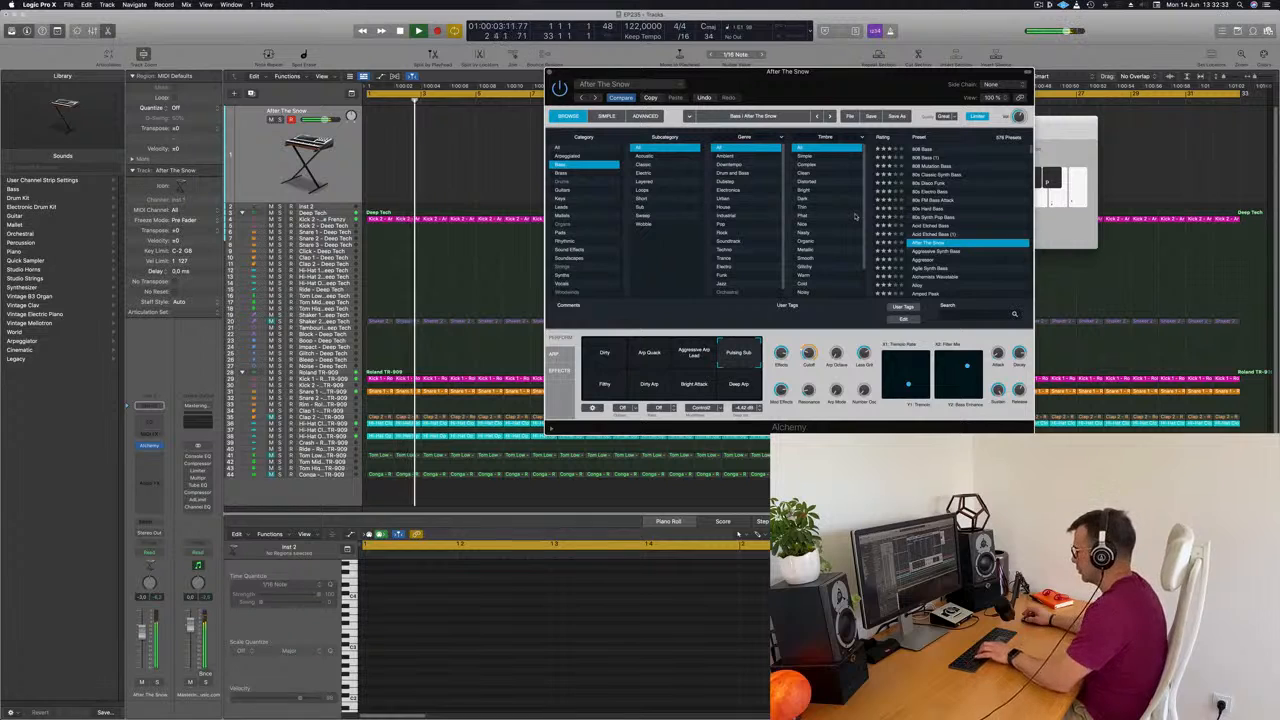
pyautogui.moveTo(940, 74); pyautogui.dragTo(760, 93)
# Step: Try the Aggressive Synth Bass preset, followed by Agile Synth Bass
pyautogui.click(758, 271)
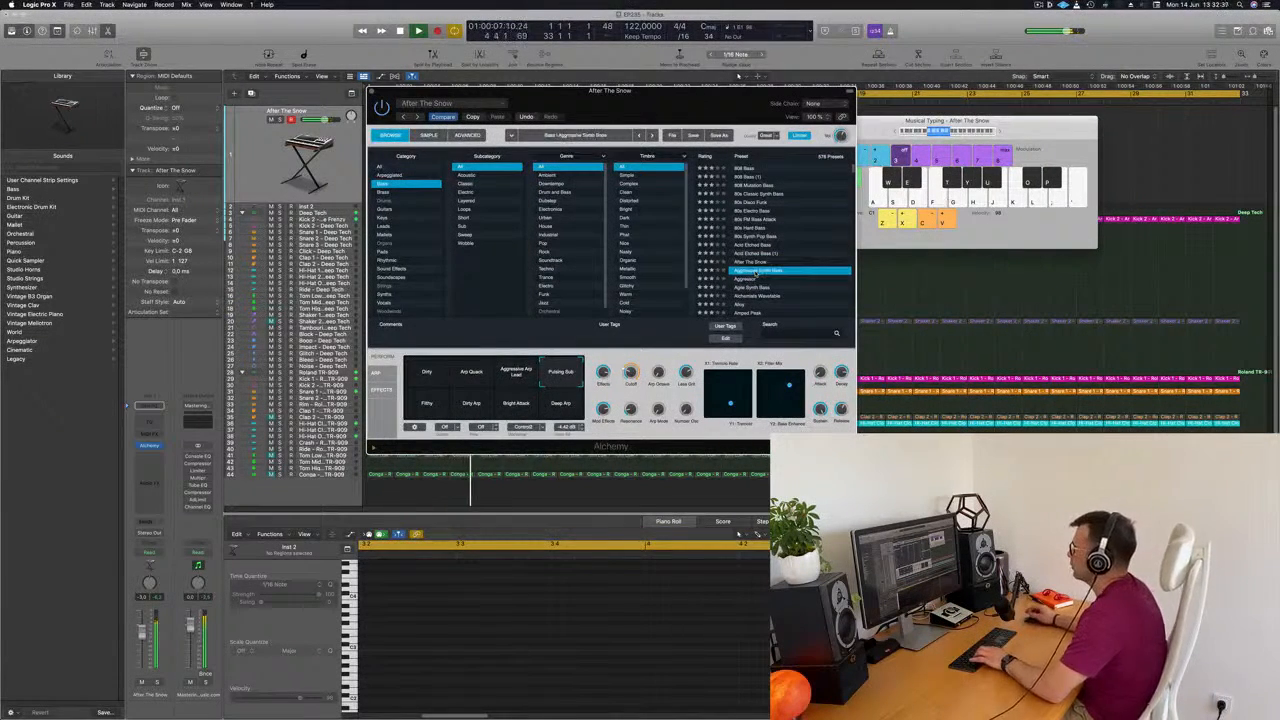
pyautogui.press('f')
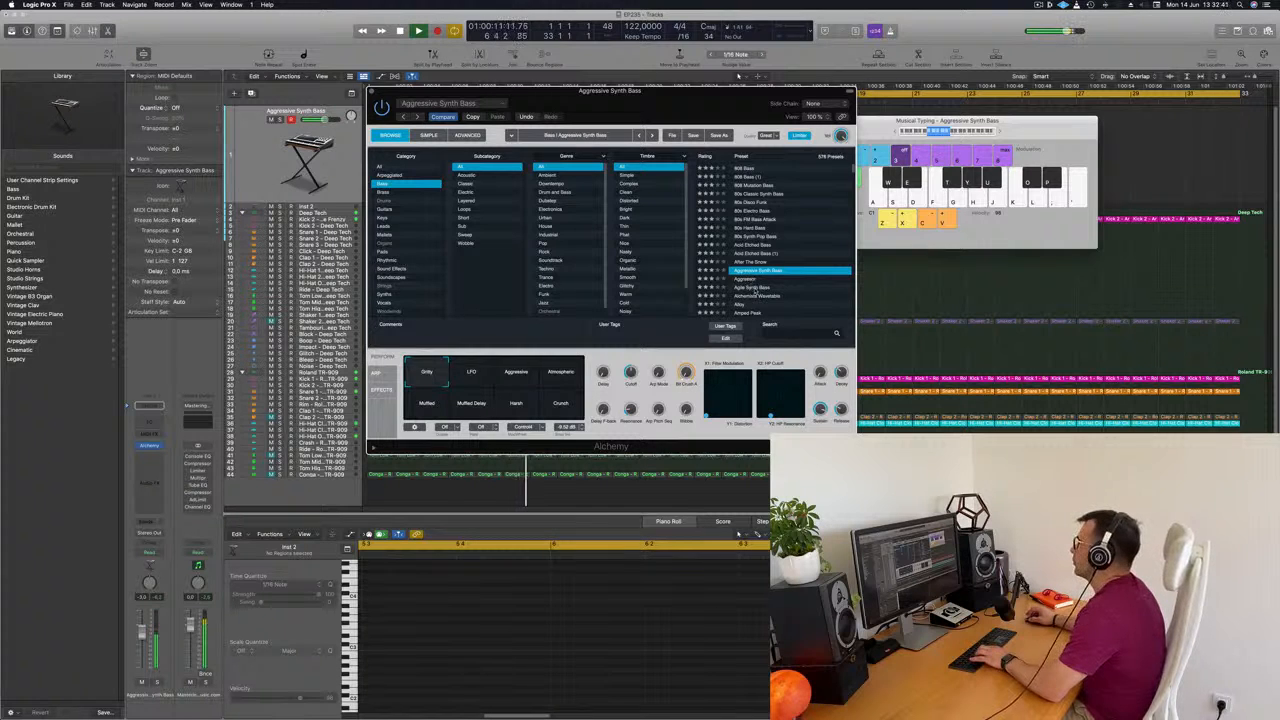
pyautogui.click(752, 288)
pyautogui.scroll(-2, 811, 260)
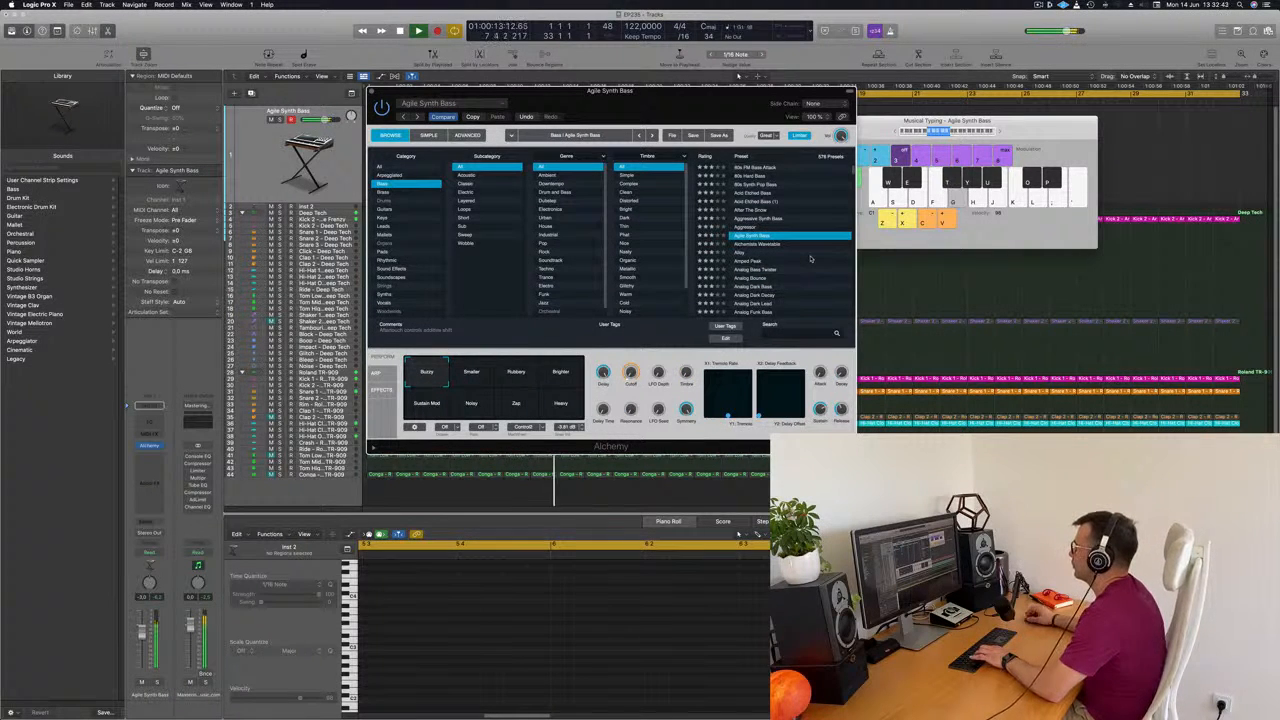
# Step: Audition the Agile Synth Bass snapshots Brighter, Rubbery, Sustain Mod, Noisy, Zap and Heavy, and return to Buzzy
pyautogui.click(559, 377)
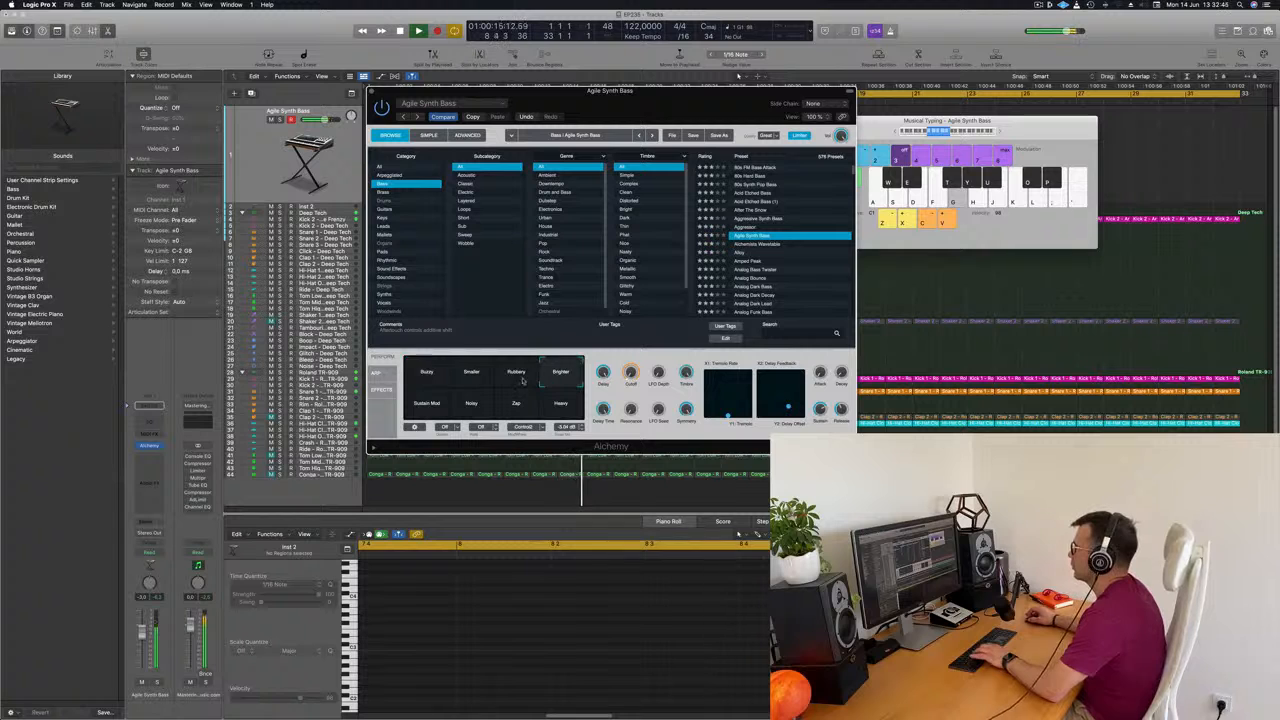
pyautogui.click(515, 373)
pyautogui.click(436, 377)
pyautogui.click(426, 406)
pyautogui.click(478, 405)
pyautogui.click(518, 405)
pyautogui.click(563, 406)
pyautogui.click(426, 372)
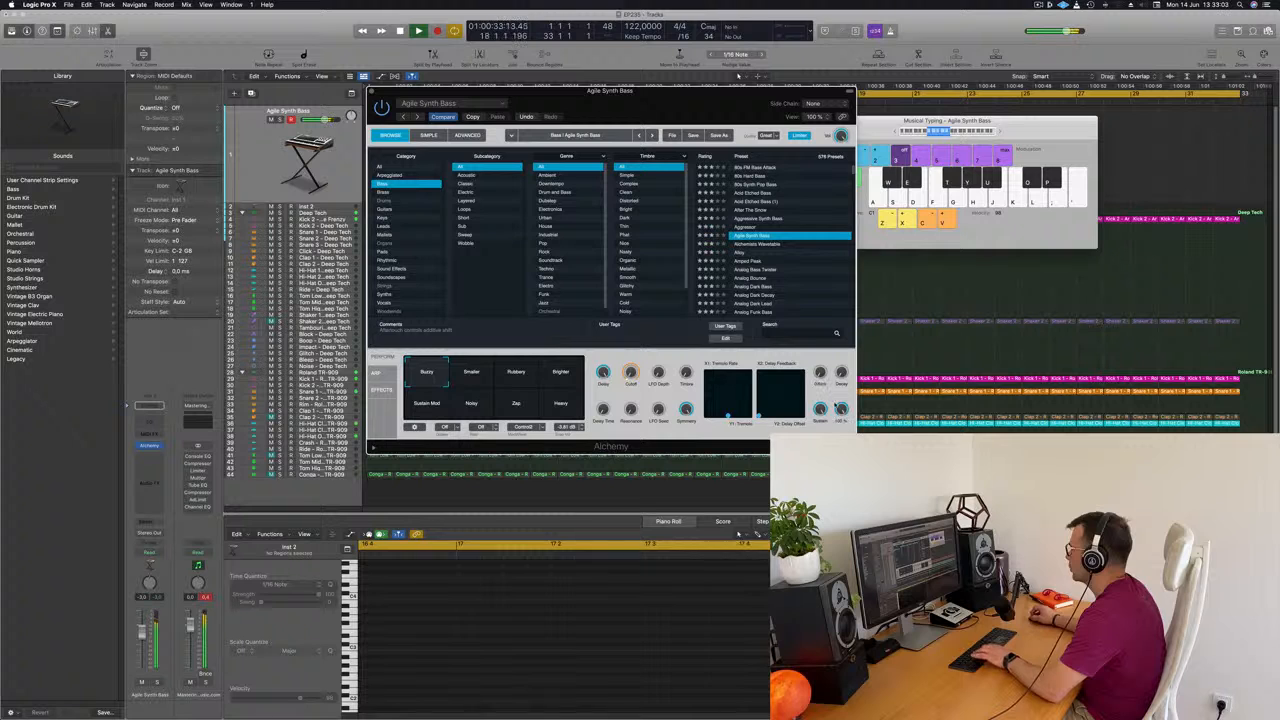
# Step: Try Alchemists Wavetable, and load Amped Peak to audition its Dirty Impact, Broken Slow Attack and Impact Delay snapshots
pyautogui.click(757, 245)
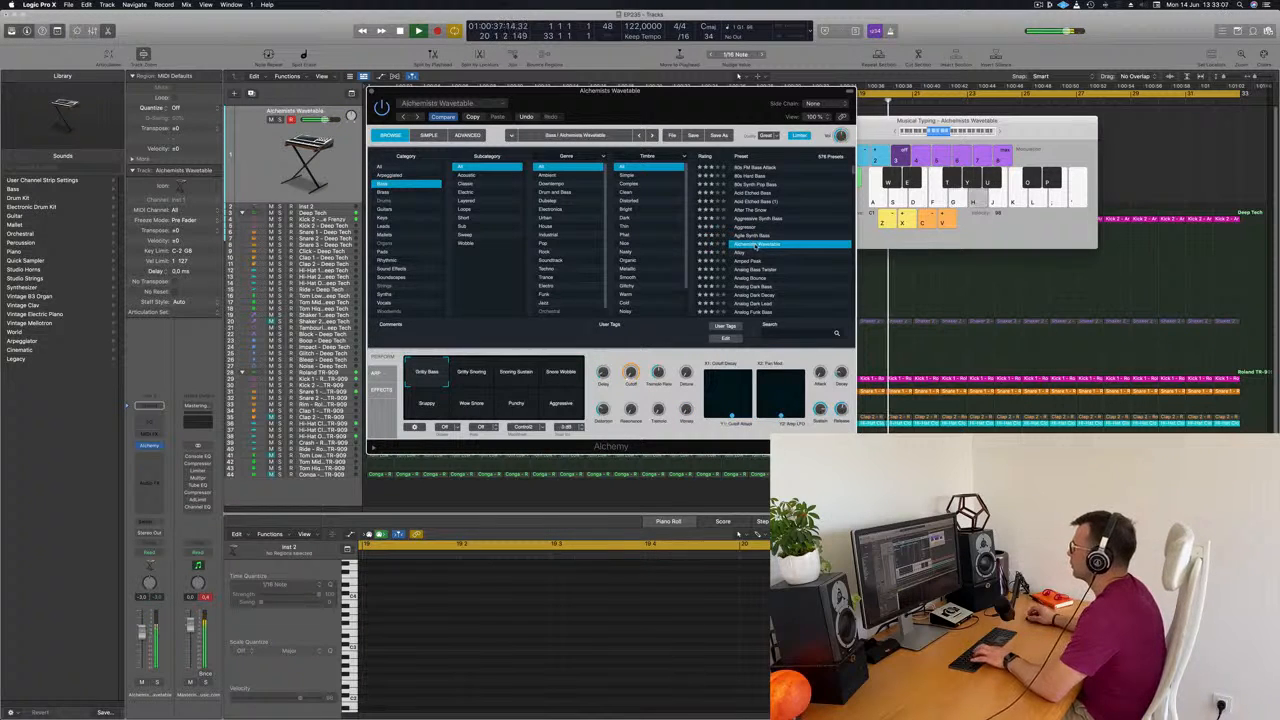
pyautogui.click(747, 262)
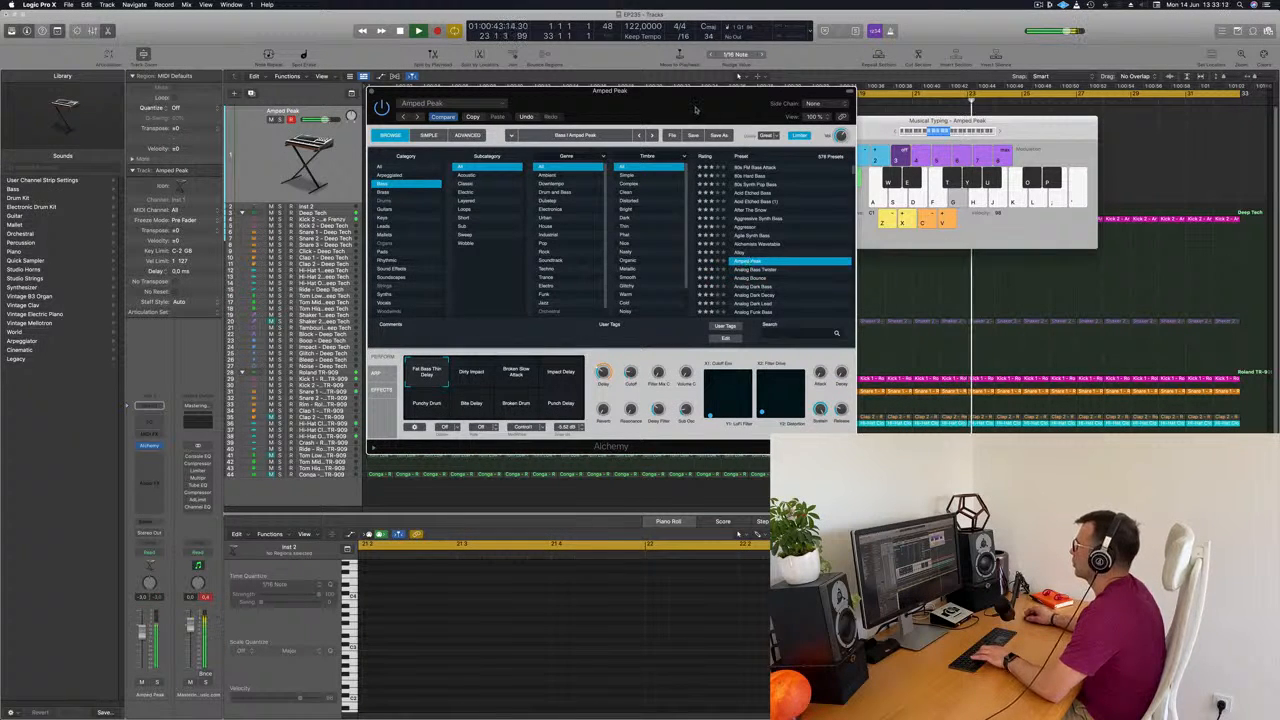
pyautogui.moveTo(697, 110); pyautogui.dragTo(887, 72)
pyautogui.click(670, 345)
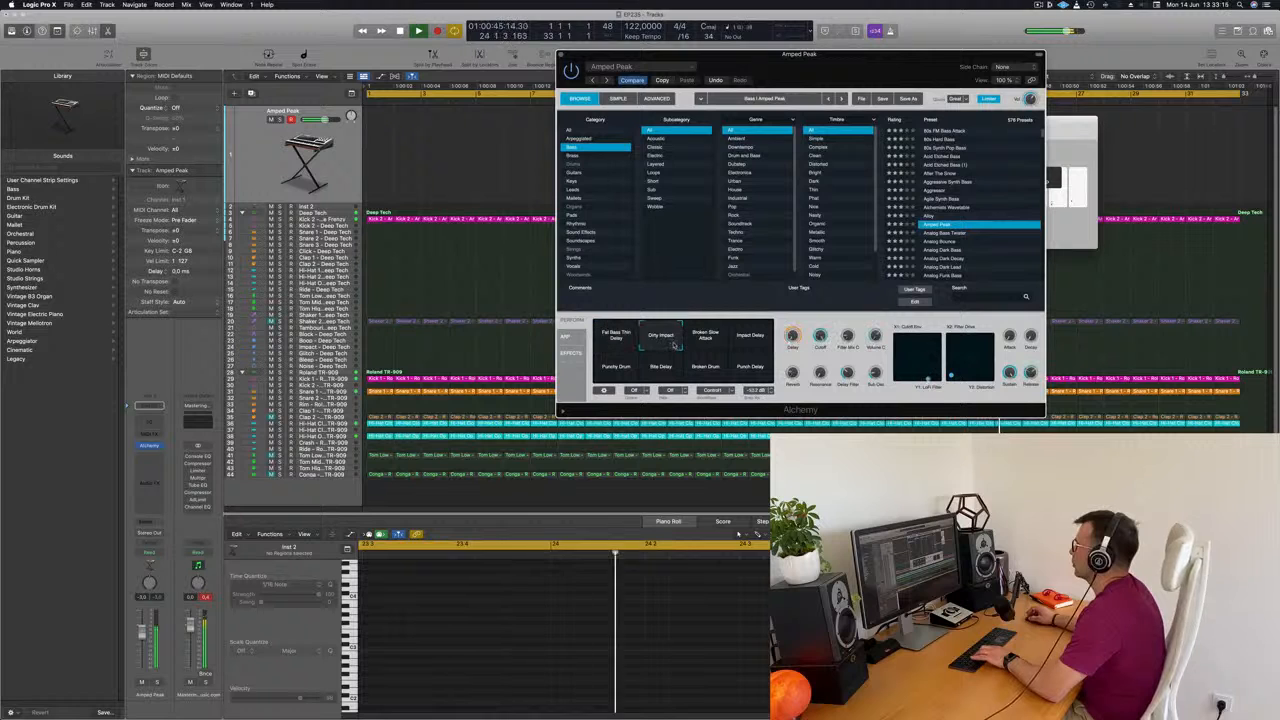
pyautogui.click(710, 341)
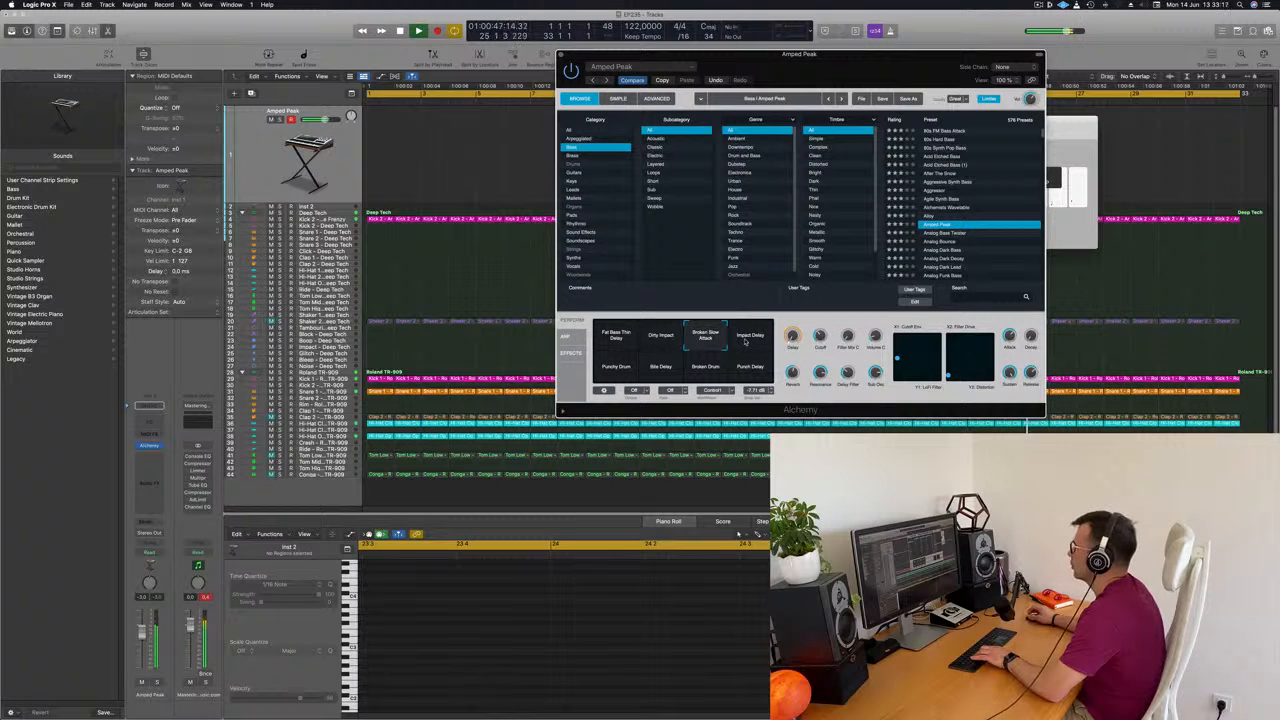
pyautogui.click(748, 341)
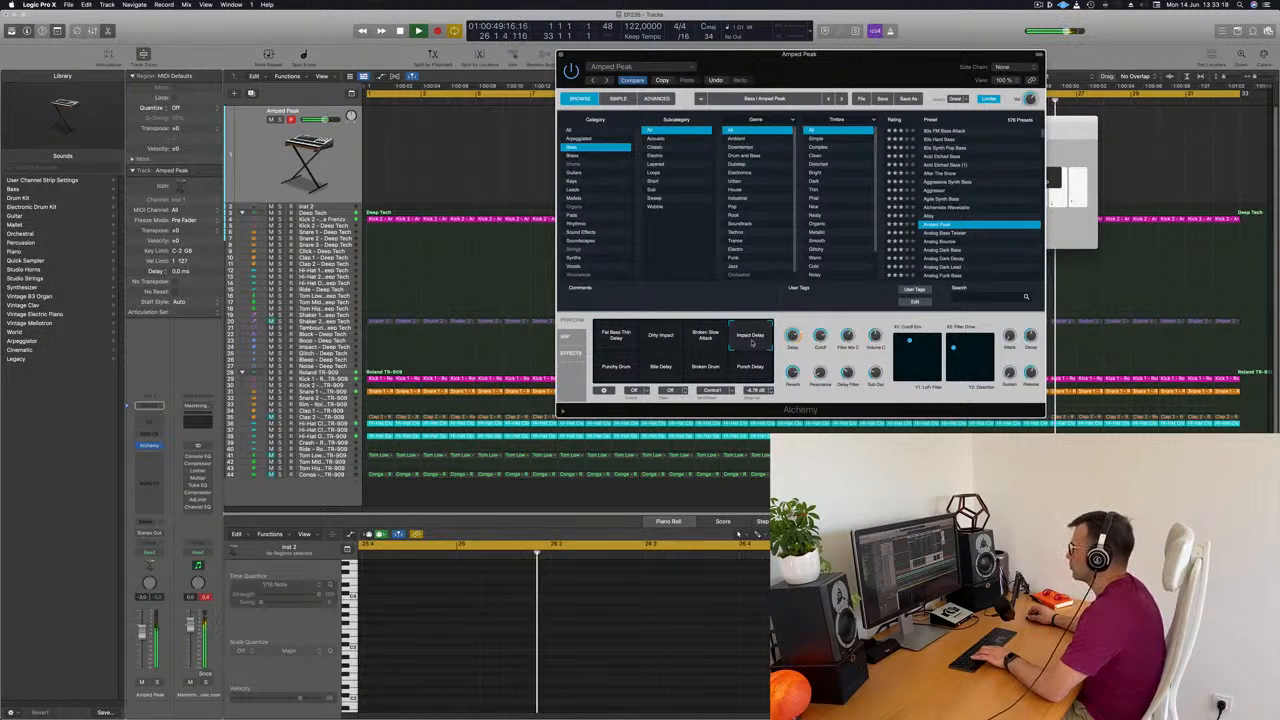
# Step: Audition more of the Amped Peak preset's snapshots, from Punchy Drum through to Broken Drum
pyautogui.click(617, 368)
pyautogui.click(663, 370)
pyautogui.click(706, 369)
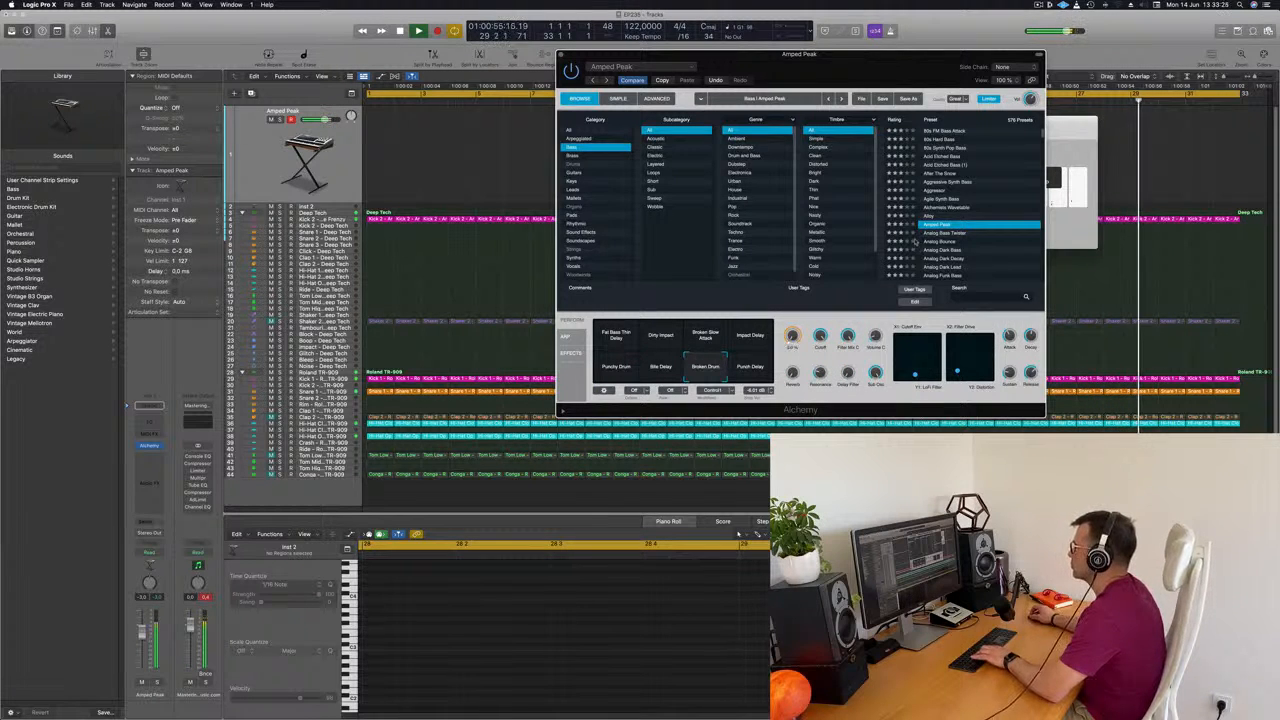
# Step: Load the Analog Dark Bass preset and audition its snapshots, including Faster Wobble, Crunch and Crunchy Fifth, settling on Dark Square
pyautogui.scroll(-3, 955, 216)
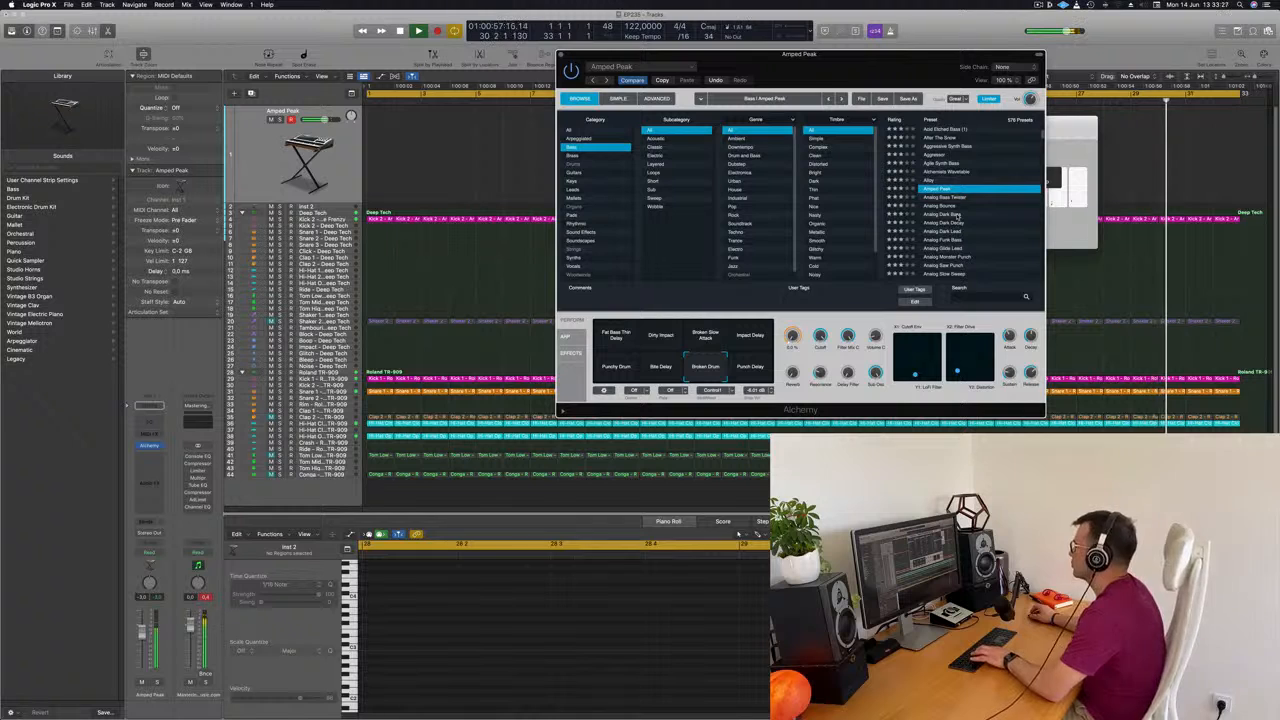
pyautogui.click(954, 215)
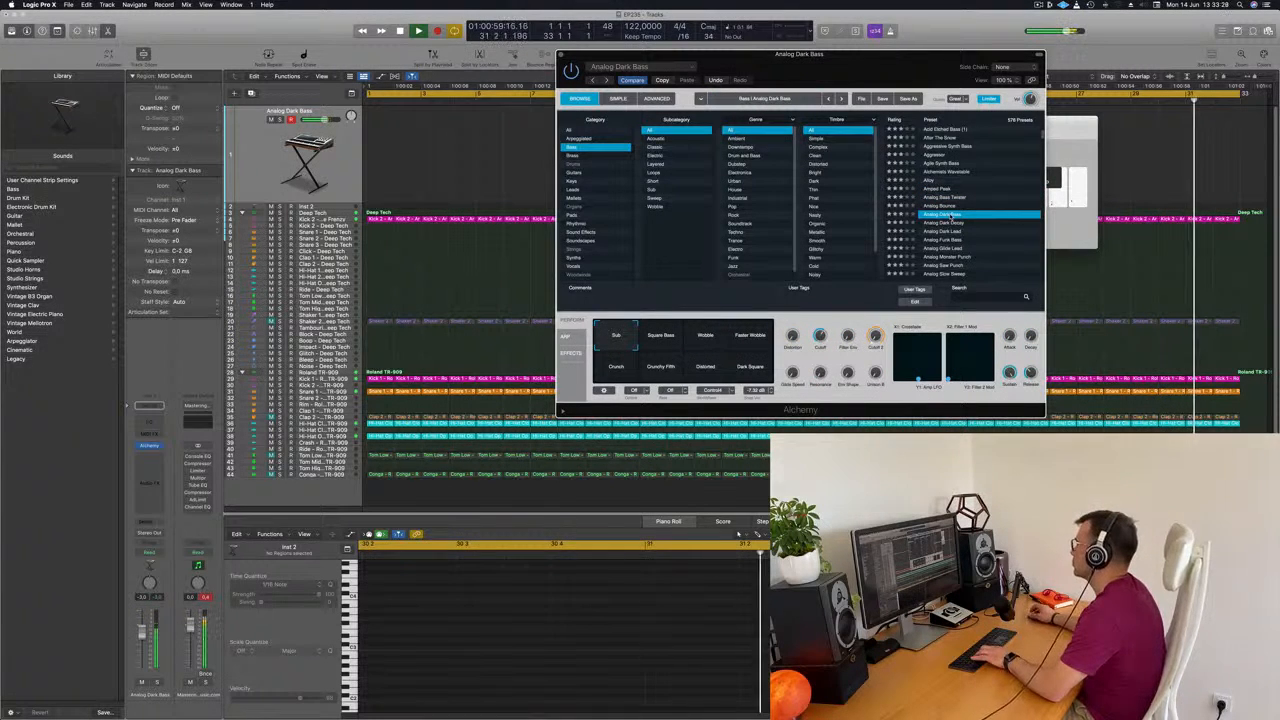
pyautogui.click(1070, 137)
pyautogui.press('s')
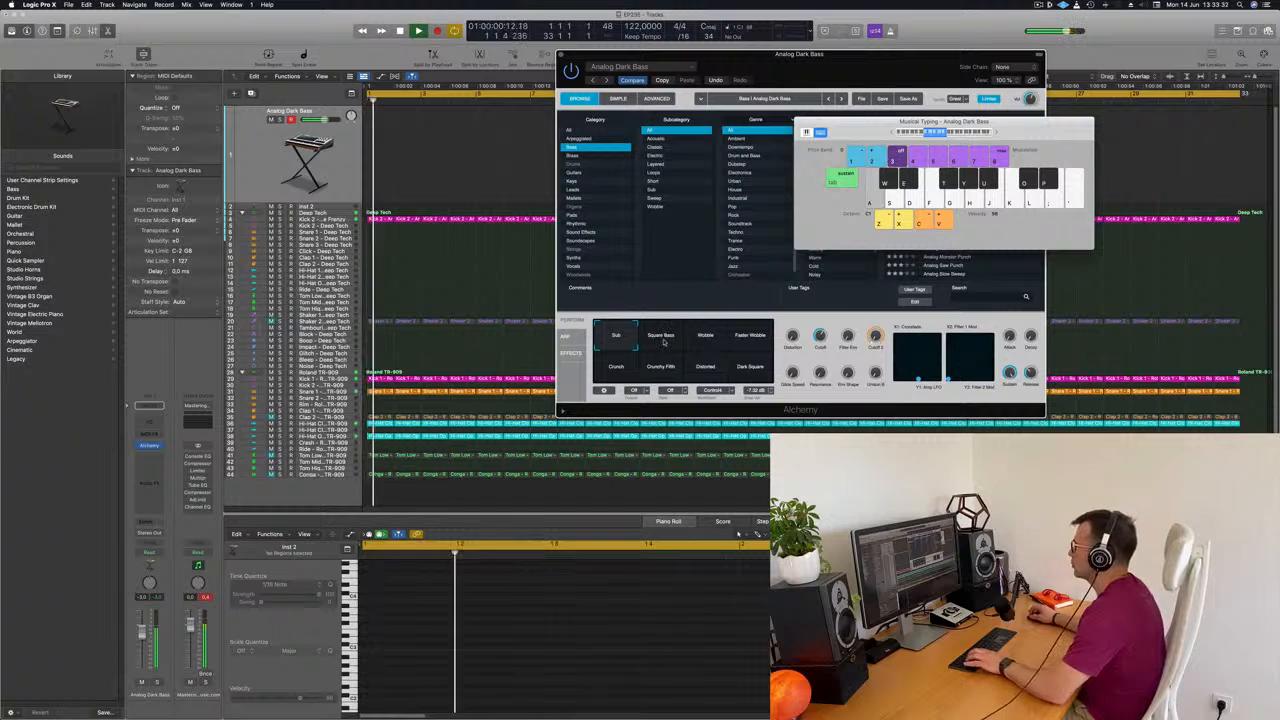
pyautogui.click(712, 337)
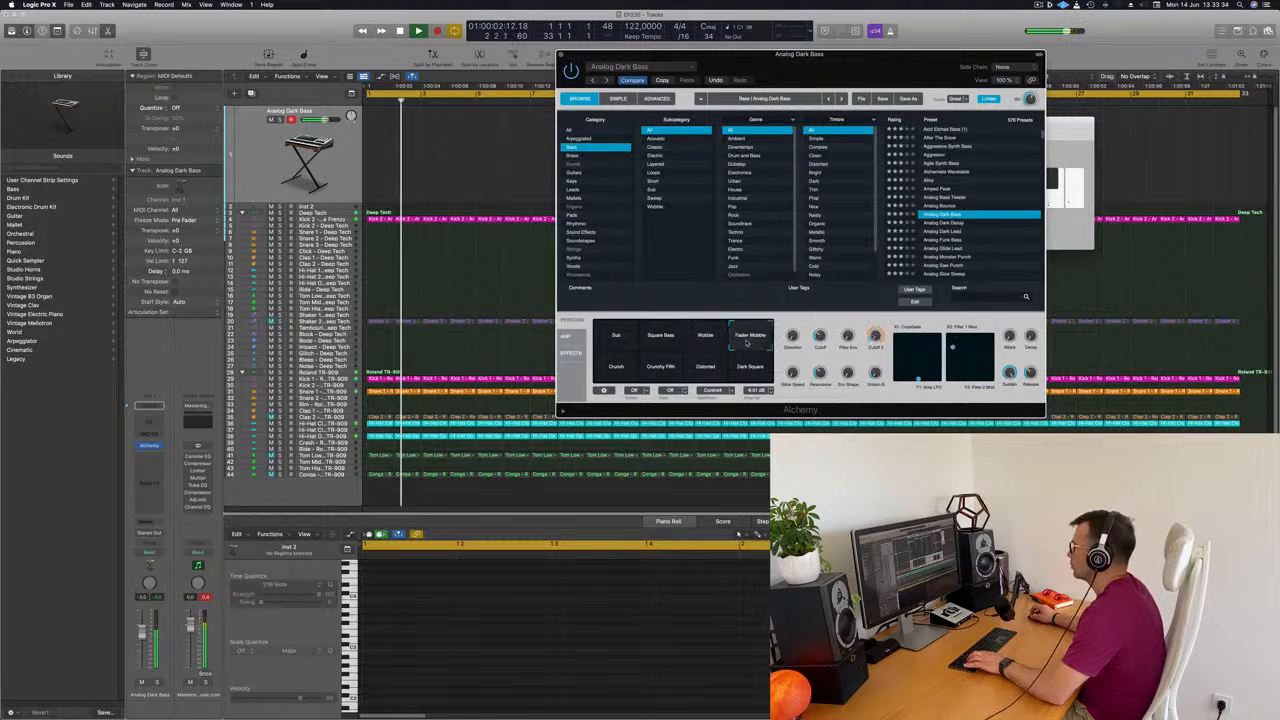
pyautogui.click(615, 367)
pyautogui.click(667, 368)
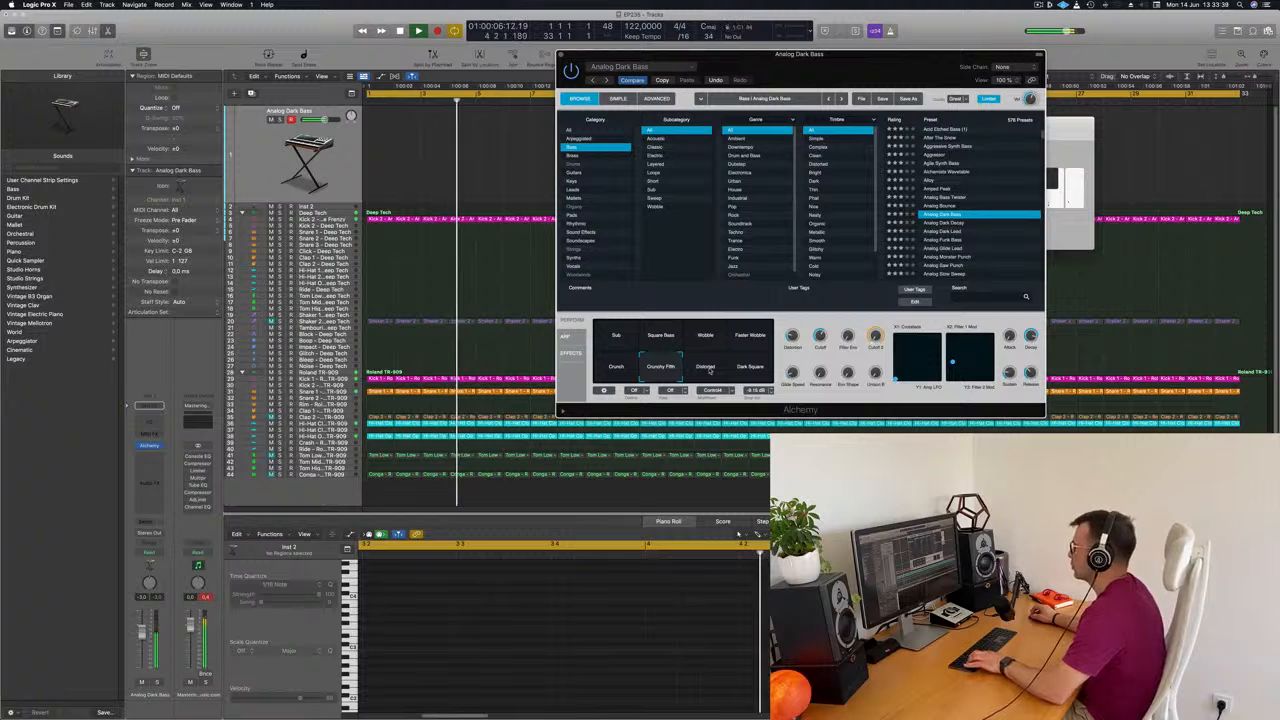
pyautogui.click(749, 370)
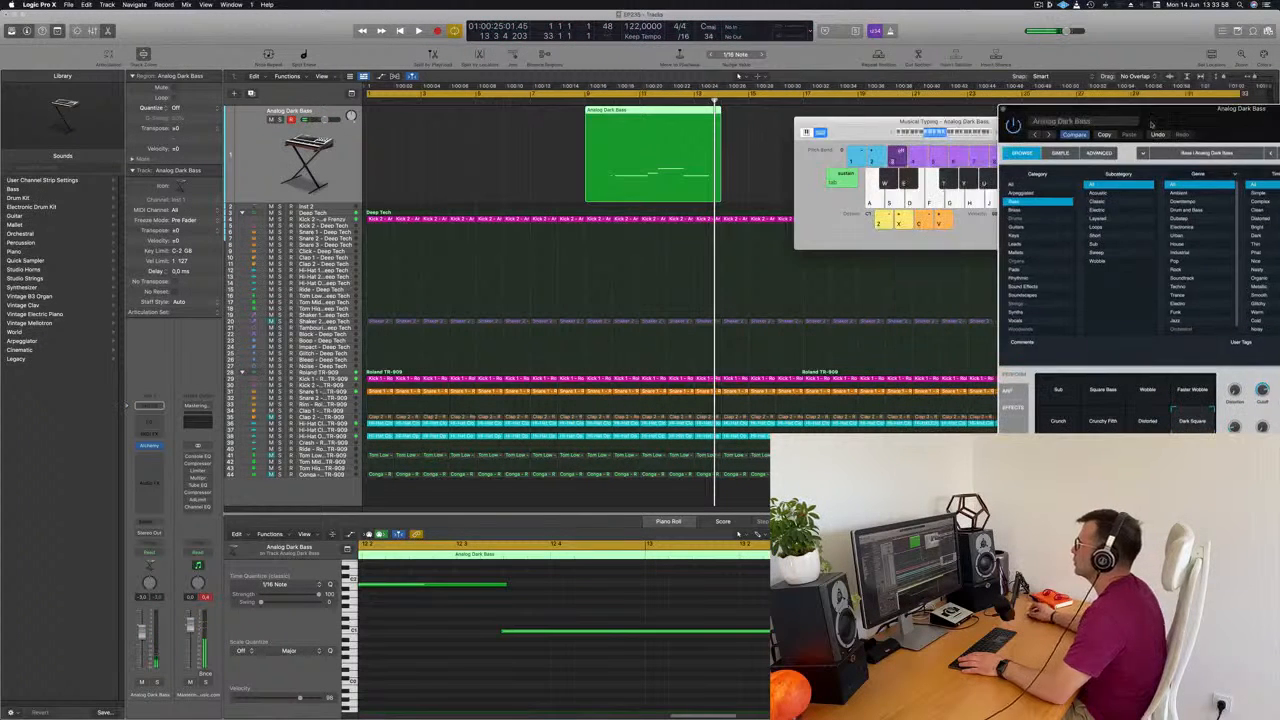
# Step: Cut the opening bar off the recorded Analog Dark Bass region and move the remaining part to bar 1
pyautogui.keyDown('super'); pyautogui.doubleClick(613, 111); pyautogui.keyUp('super')
pyautogui.click(602, 112)
pyautogui.press('Delete')
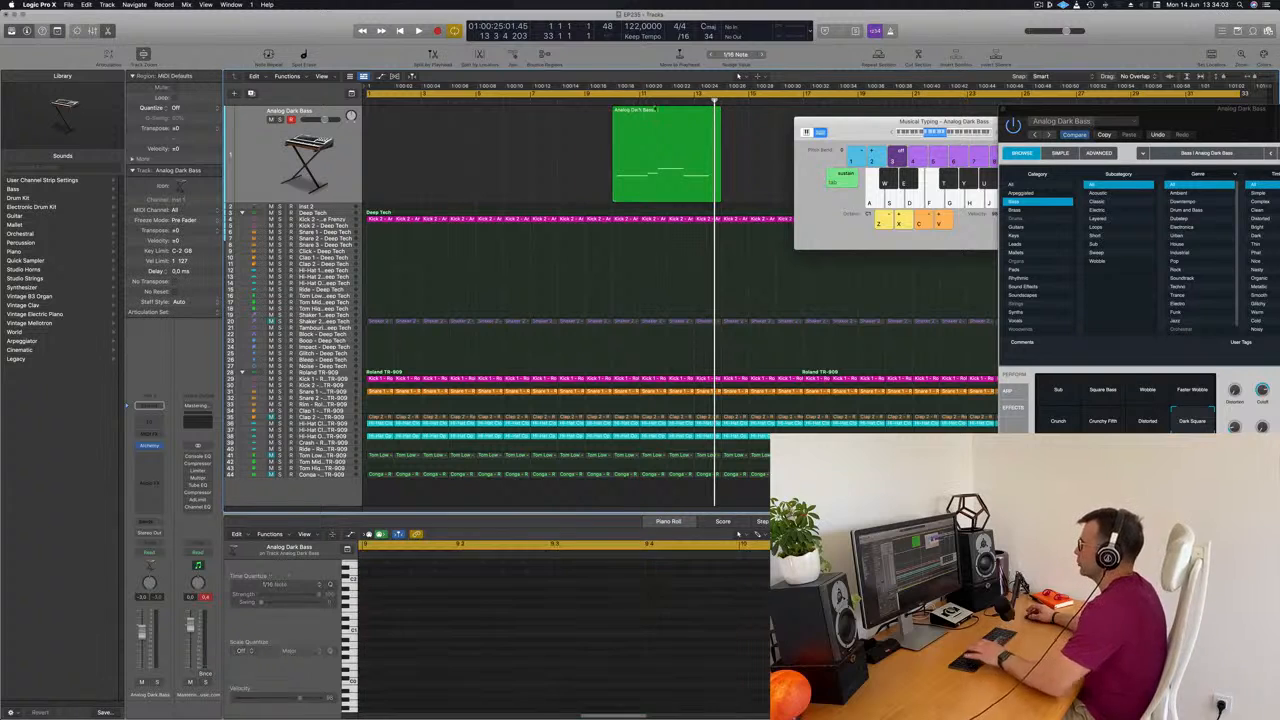
pyautogui.moveTo(646, 158); pyautogui.dragTo(400, 160)
pyautogui.doubleClick(400, 160)
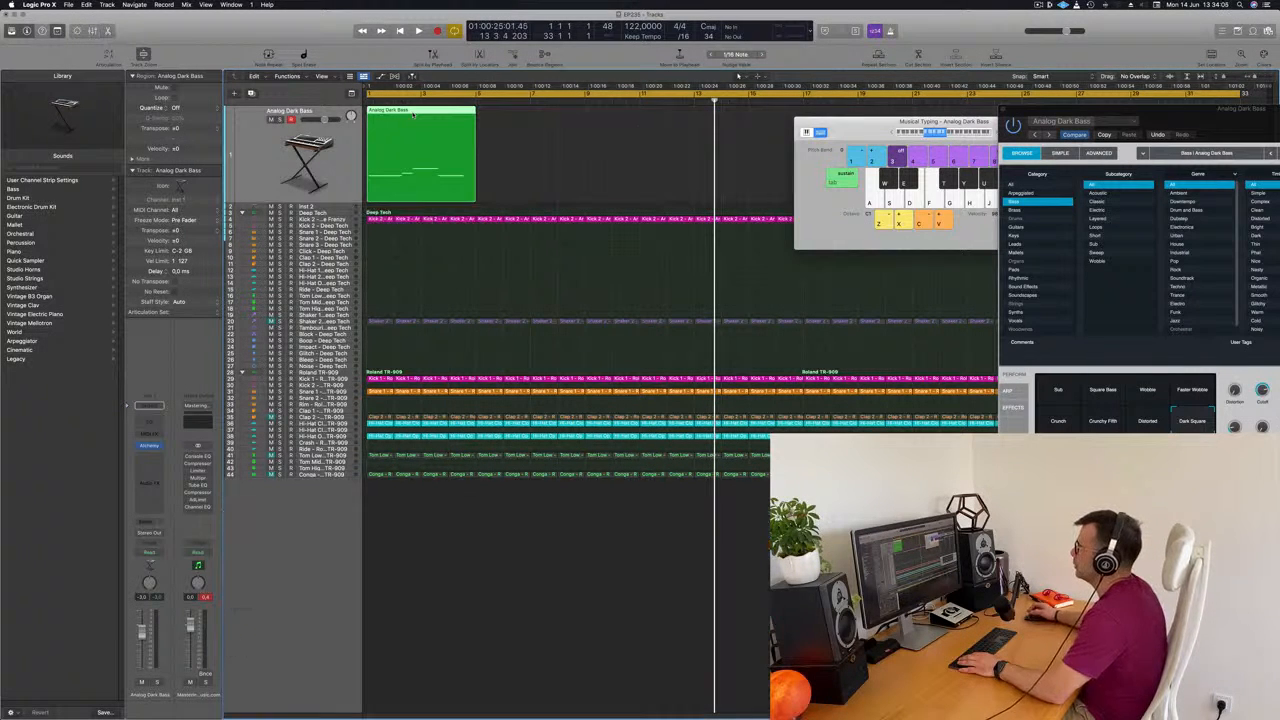
# Step: Open the bass region in the piano roll, make its first note start at bar 1, and play it from the beginning
pyautogui.doubleClick(435, 113)
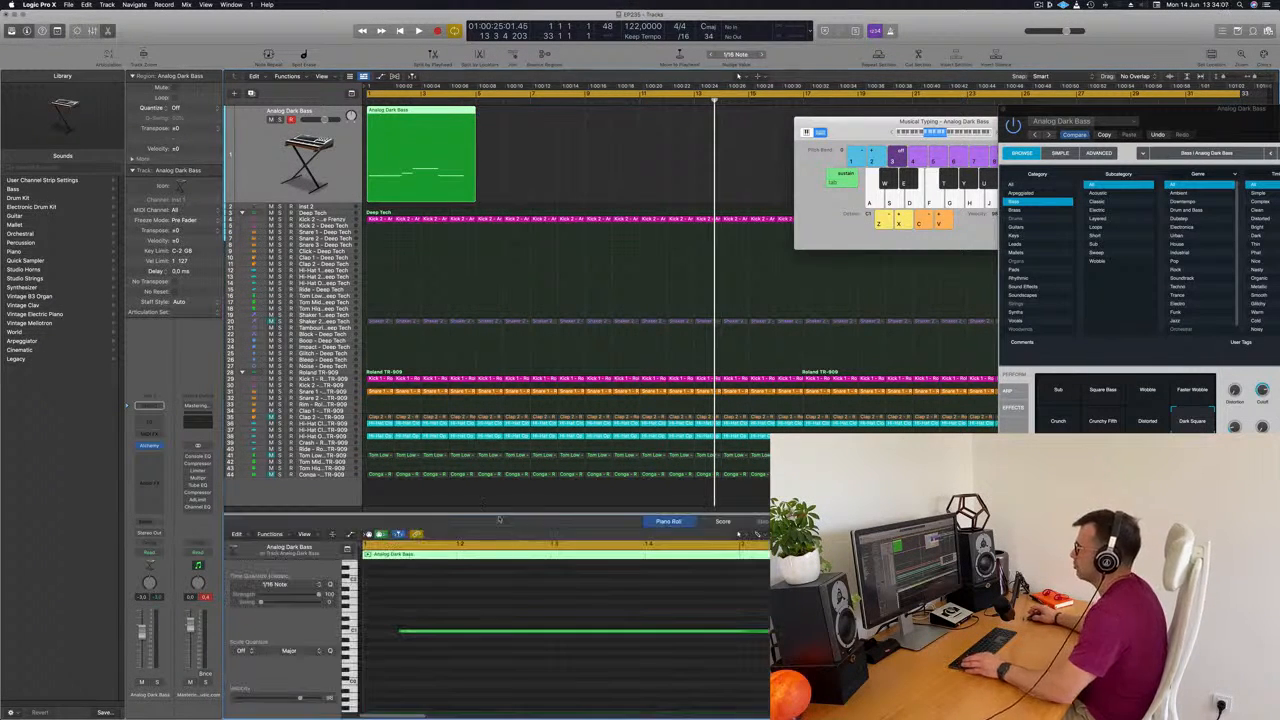
pyautogui.moveTo(529, 603); pyautogui.dragTo(524, 668)
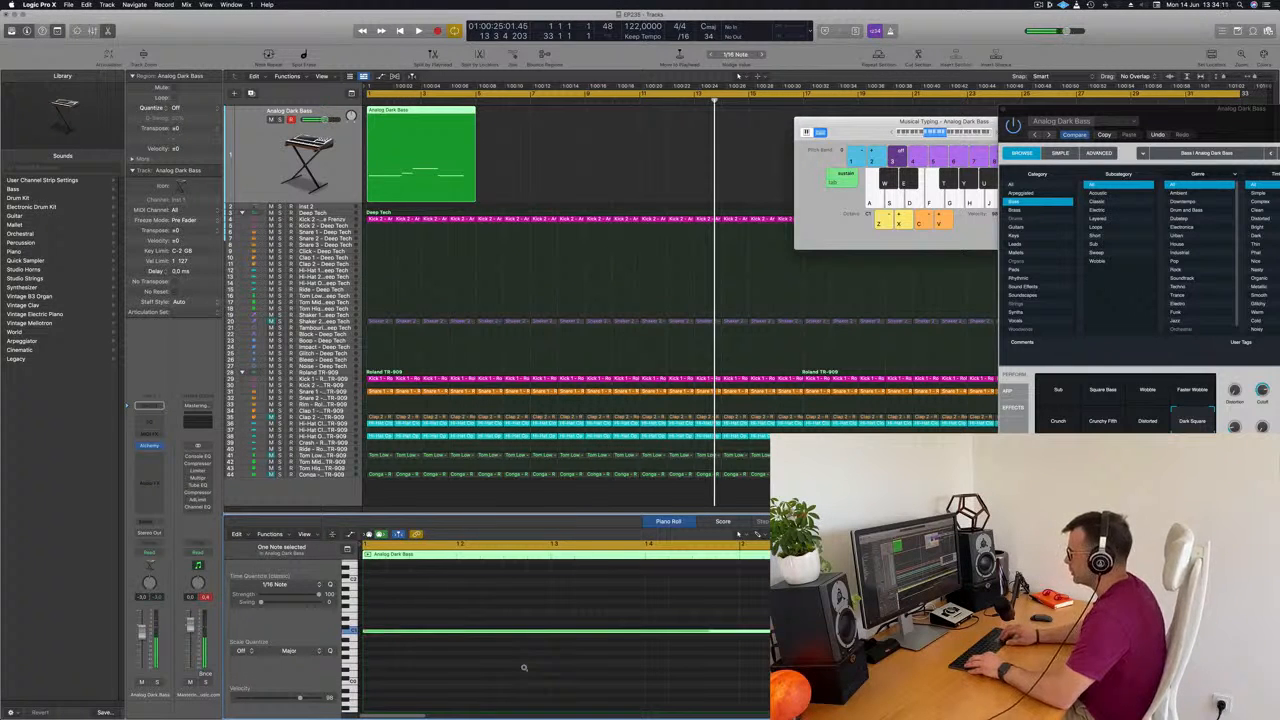
pyautogui.press('Return')
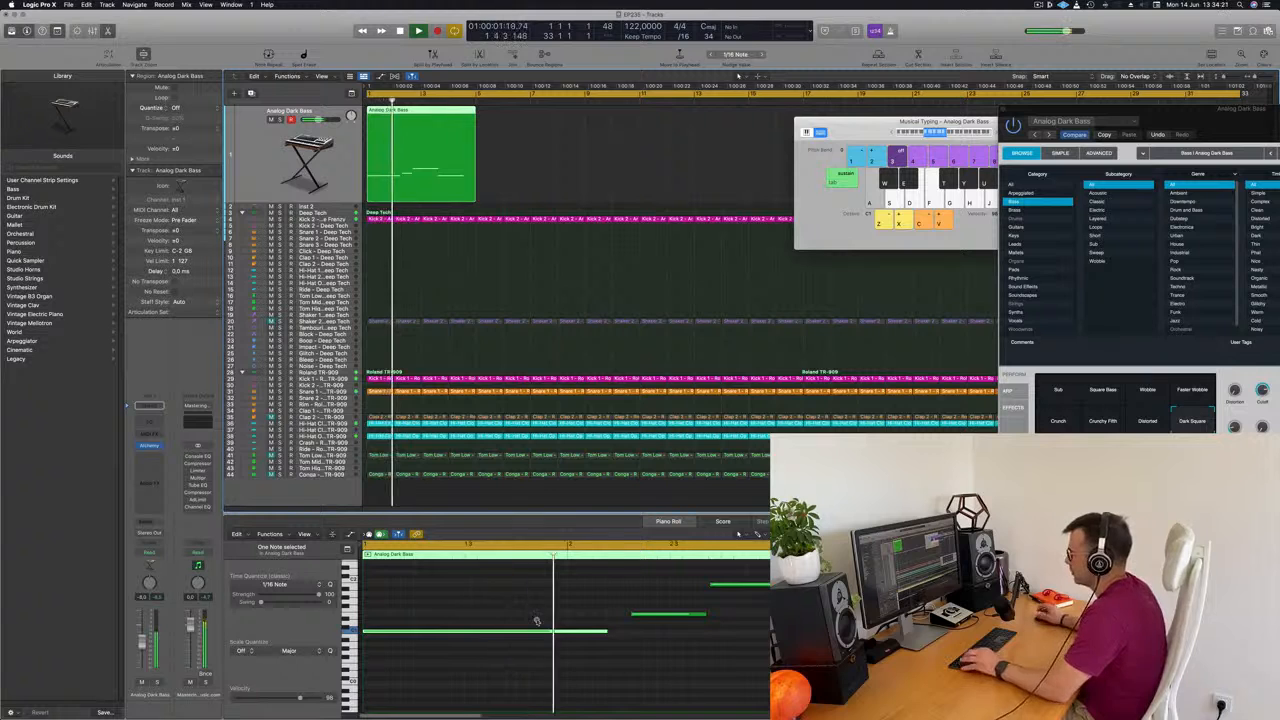
pyautogui.hscroll(-3, 515, 631)
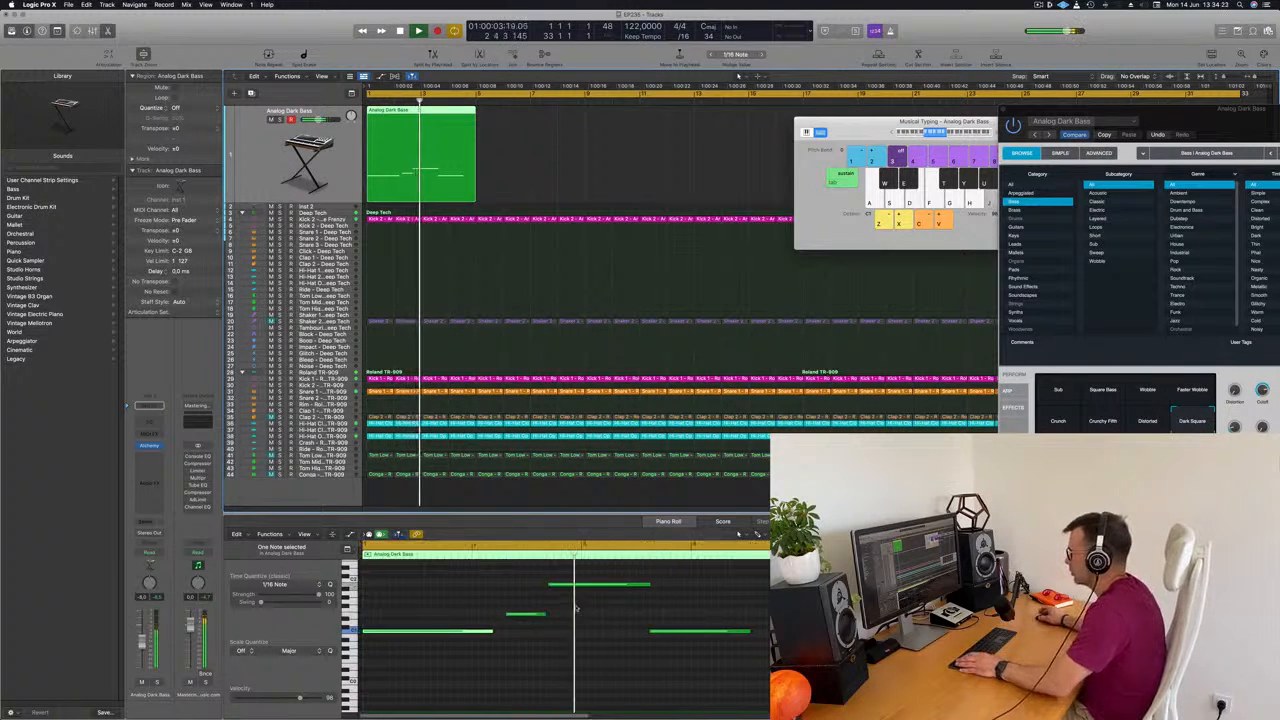
# Step: Shorten the first bass note to end at bar 2 and nudge the second note back to start there
pyautogui.click(468, 605)
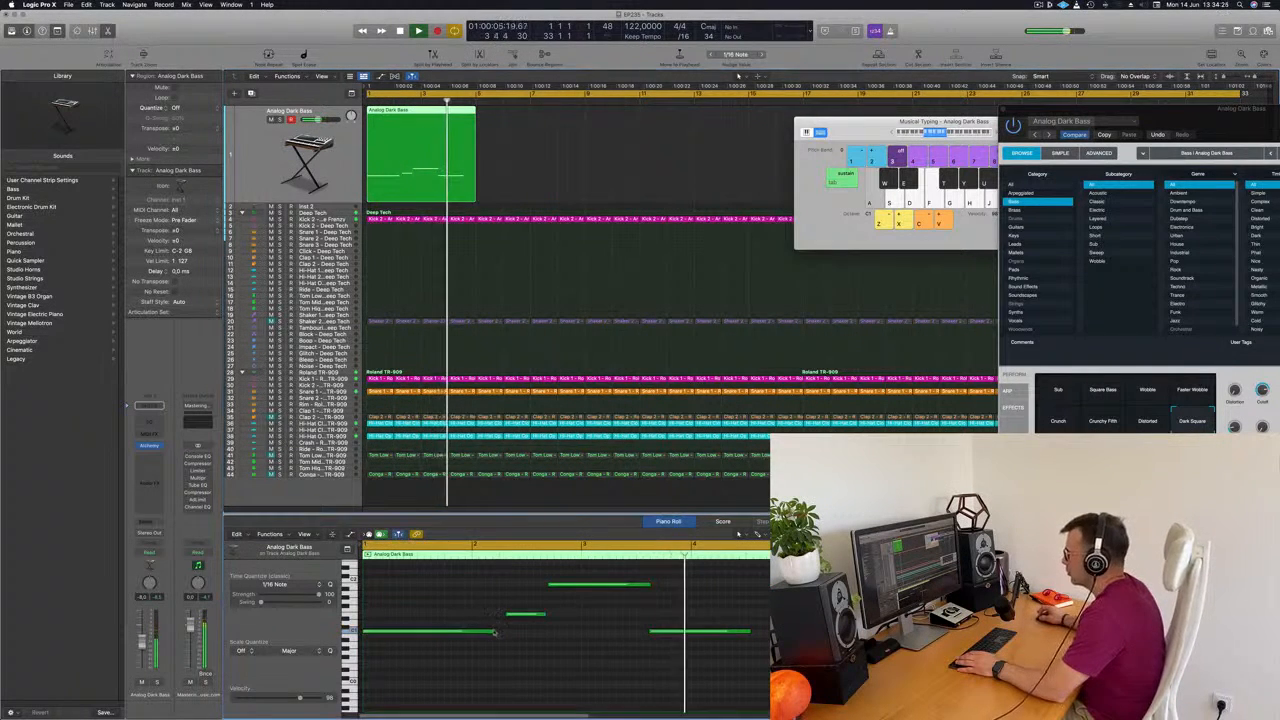
pyautogui.moveTo(491, 631); pyautogui.dragTo(546, 647)
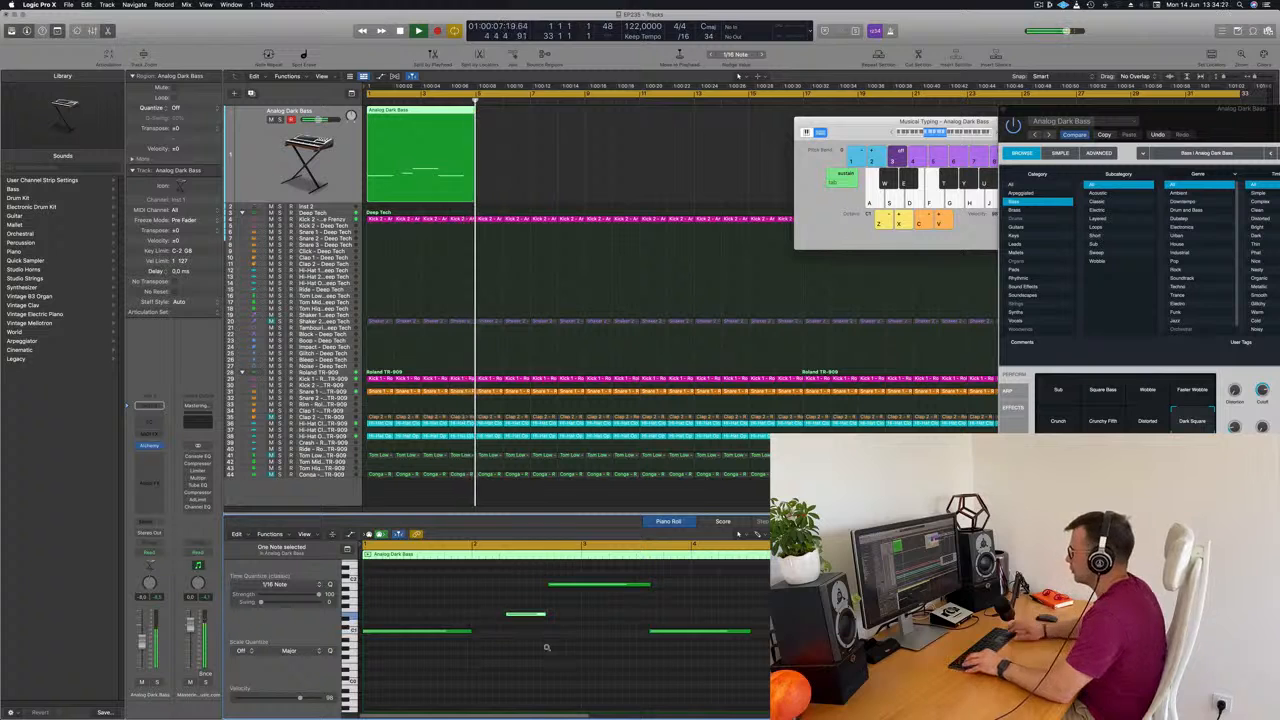
pyautogui.hotkey('alt', 'Left')
pyautogui.hotkey('alt', 'Left')
pyautogui.hotkey('alt', 'Left')
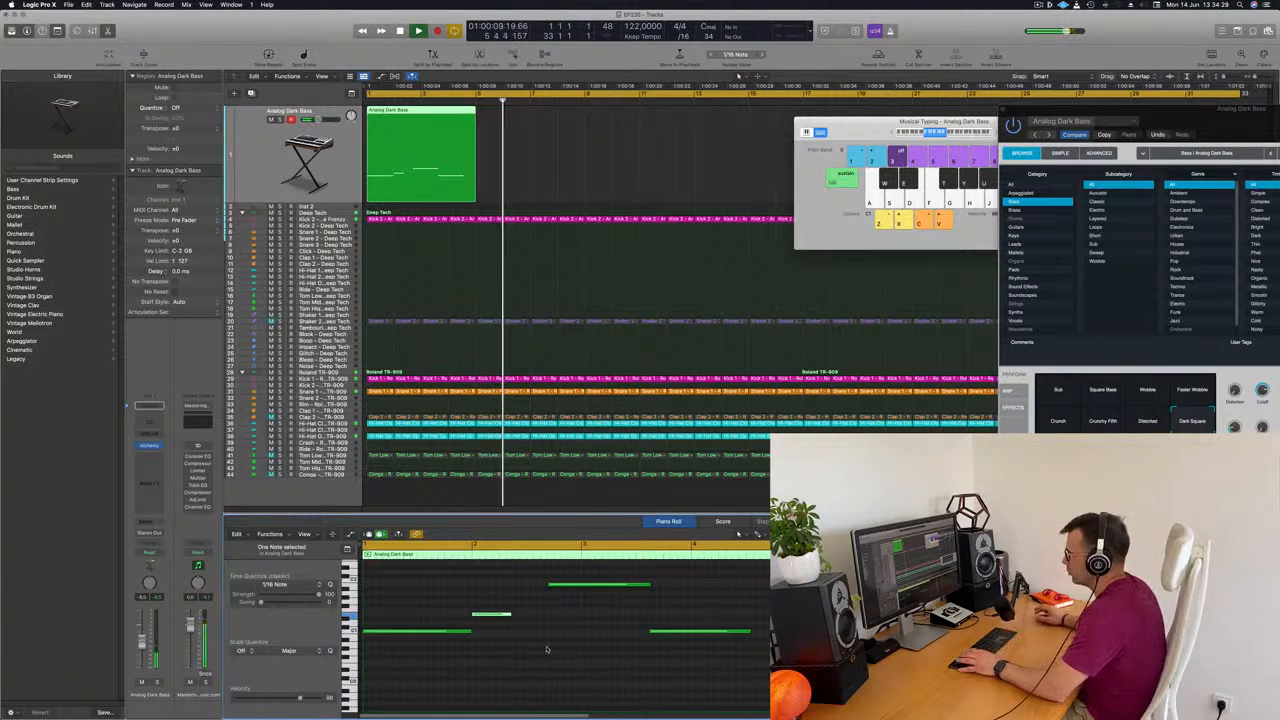
# Step: Close the gaps between the second, third and fourth bass notes by adjusting their lengths and starts to half-bar positions
pyautogui.moveTo(510, 614); pyautogui.dragTo(552, 587)
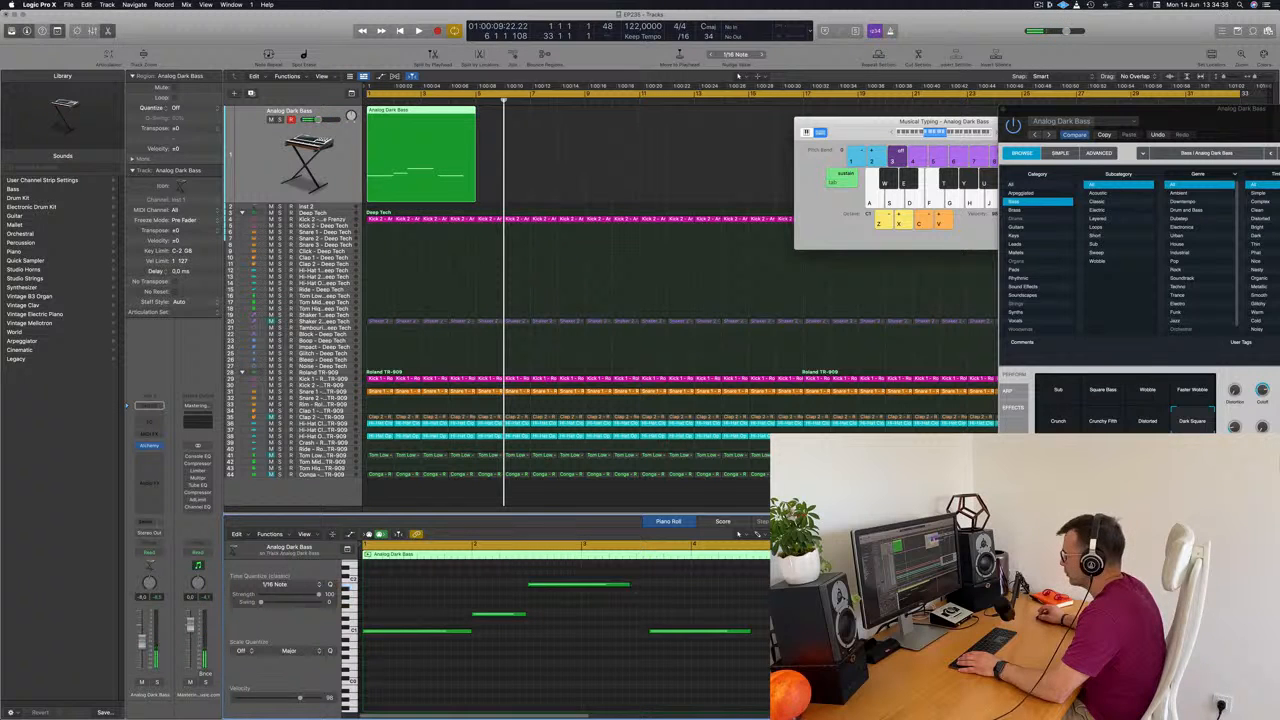
pyautogui.moveTo(632, 587); pyautogui.dragTo(635, 588)
pyautogui.moveTo(664, 633); pyautogui.dragTo(660, 633)
pyautogui.press('space')
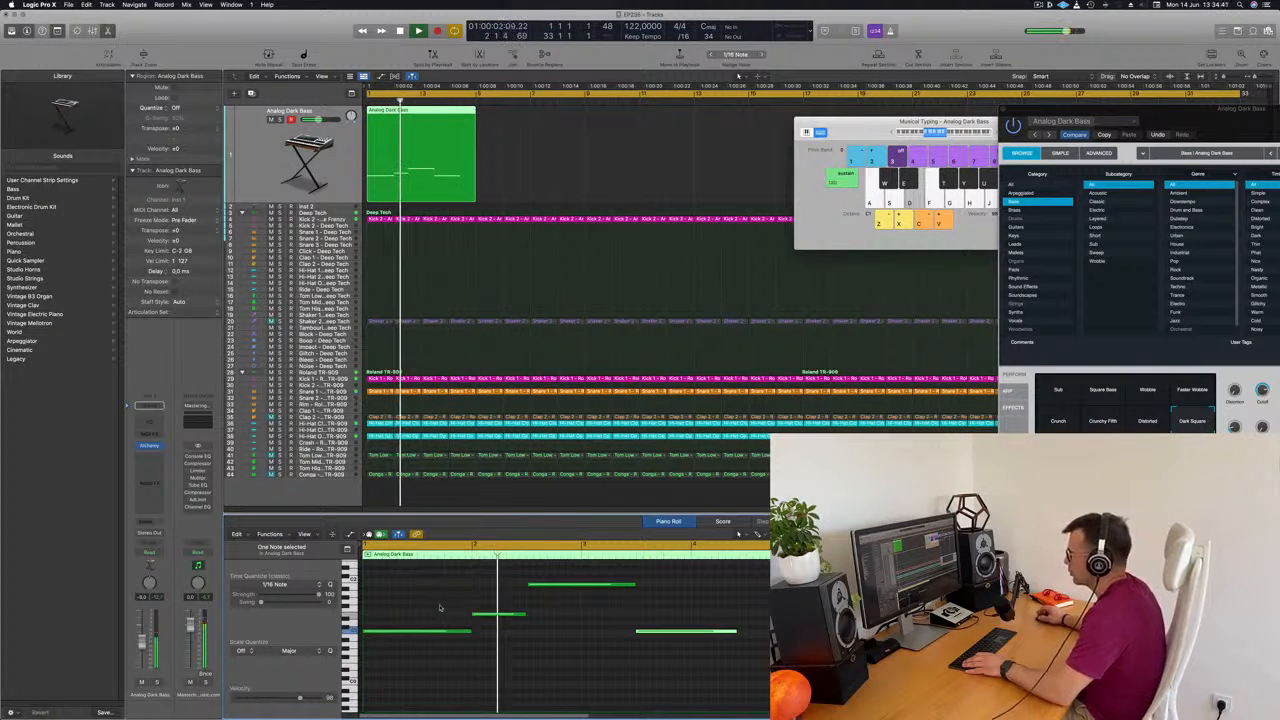
# Step: Extend the last bass note to just before the region's end and replay the line from the start
pyautogui.hscroll(2, 469, 606)
pyautogui.hscroll(-5, 550, 620)
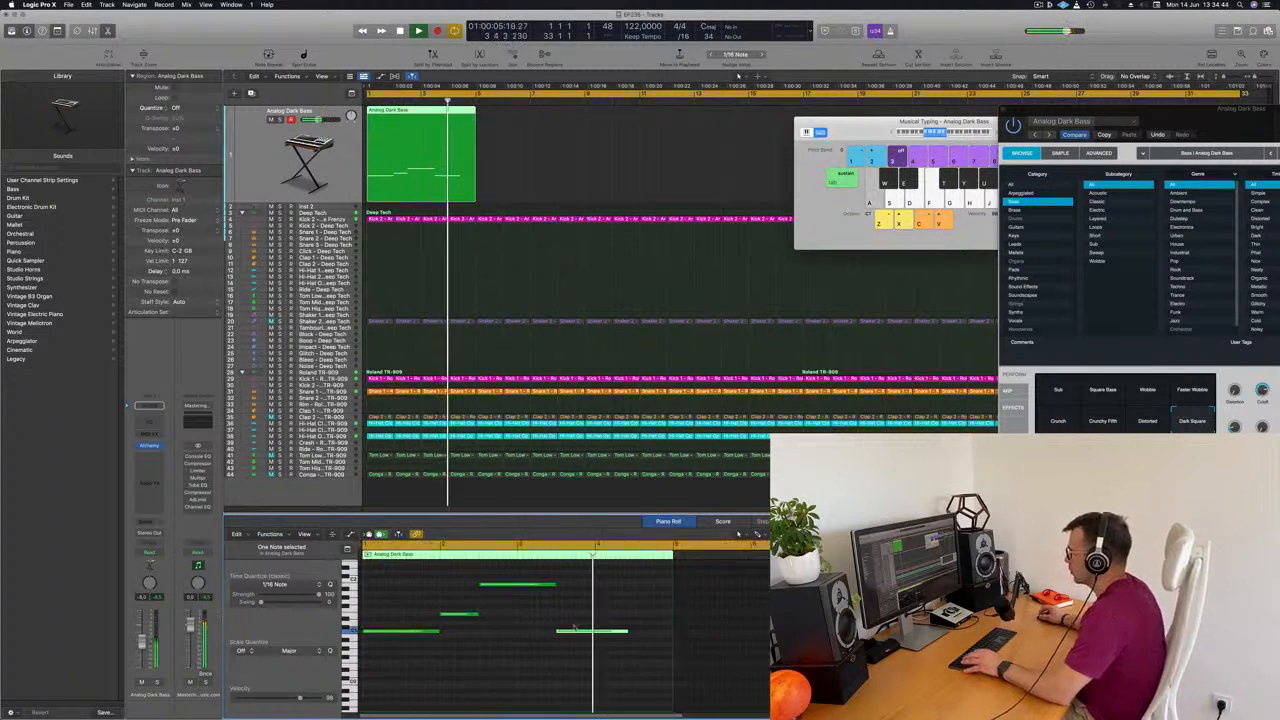
pyautogui.press('space')
pyautogui.click(655, 636)
pyautogui.moveTo(655, 636); pyautogui.dragTo(662, 631)
pyautogui.press('Return')
pyautogui.press('space')
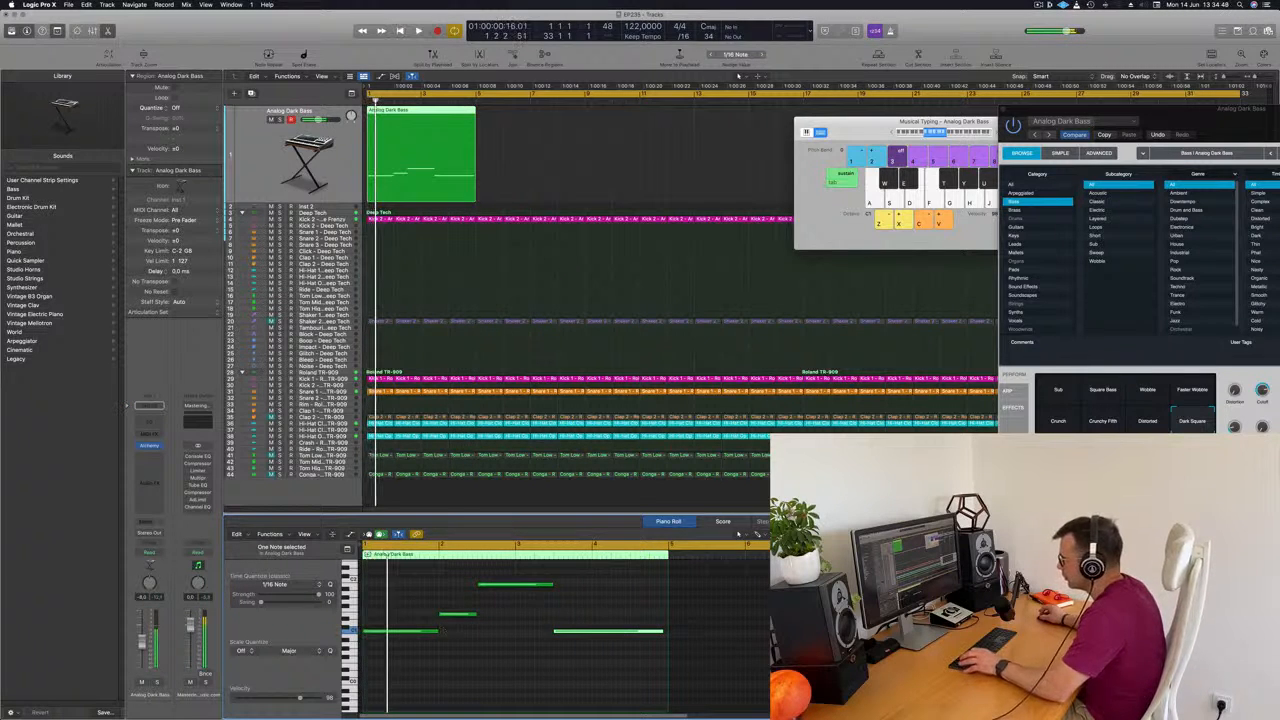
# Step: Trim the end of the first bass note slightly before bar 2 and replay the line from the start
pyautogui.press('super+Right')
pyautogui.press('super+Right')
pyautogui.moveTo(491, 631); pyautogui.dragTo(488, 635)
pyautogui.press('Return')
pyautogui.press('space')
pyautogui.press('super+Left')
pyautogui.press('super+Left')
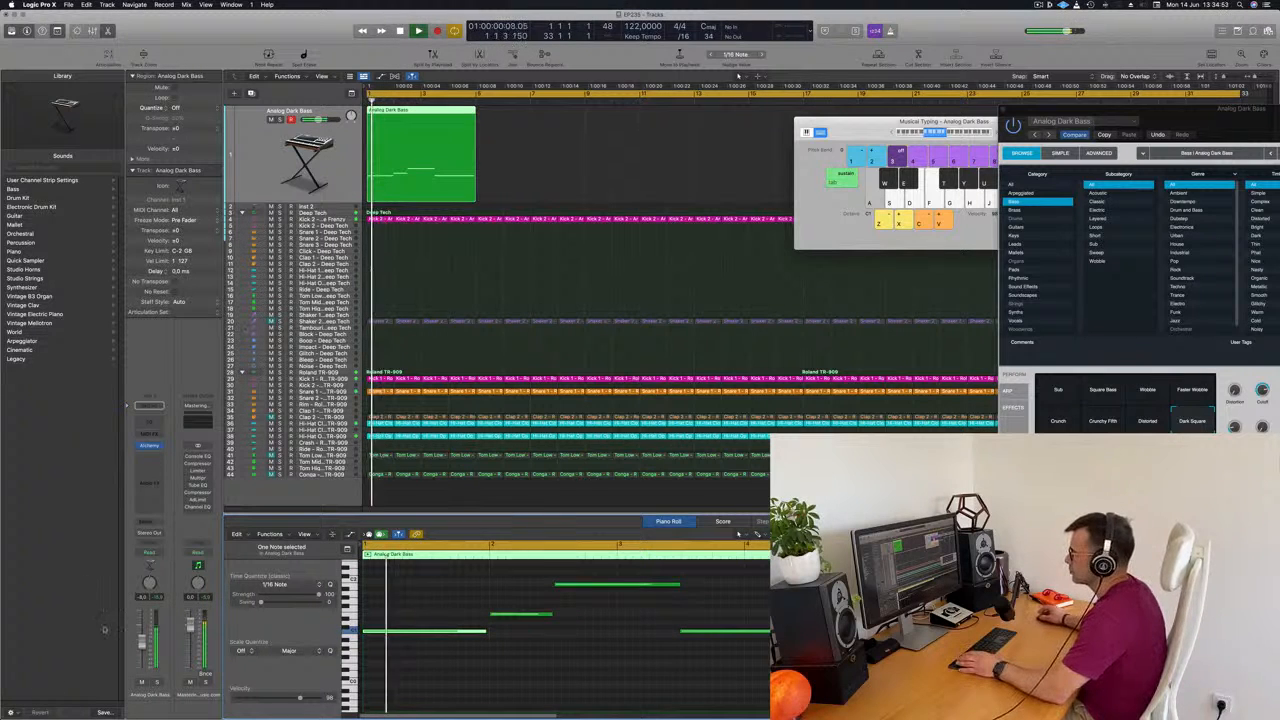
# Step: Raise the bass track's volume fader slightly and trim the ends of the third and second notes
pyautogui.moveTo(142, 640); pyautogui.dragTo(142, 638)
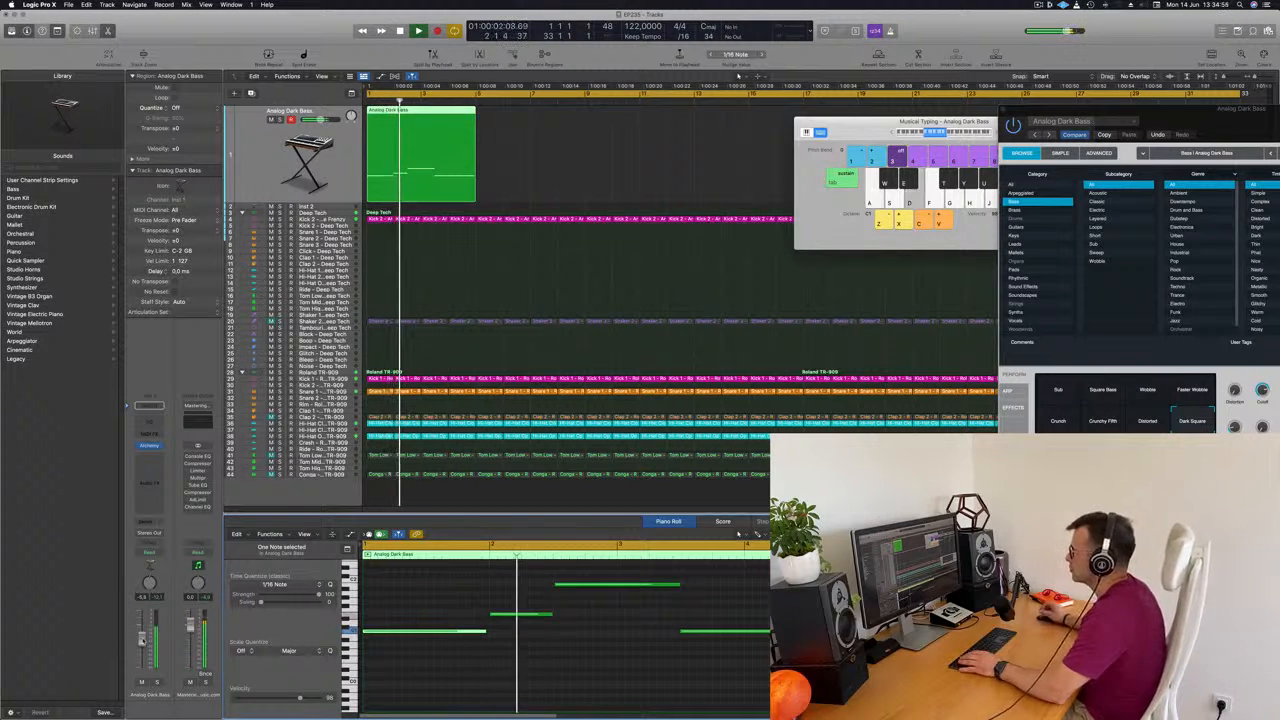
pyautogui.press('super+Left')
pyautogui.scroll(1, 560, 688)
pyautogui.scroll(-2, 560, 687)
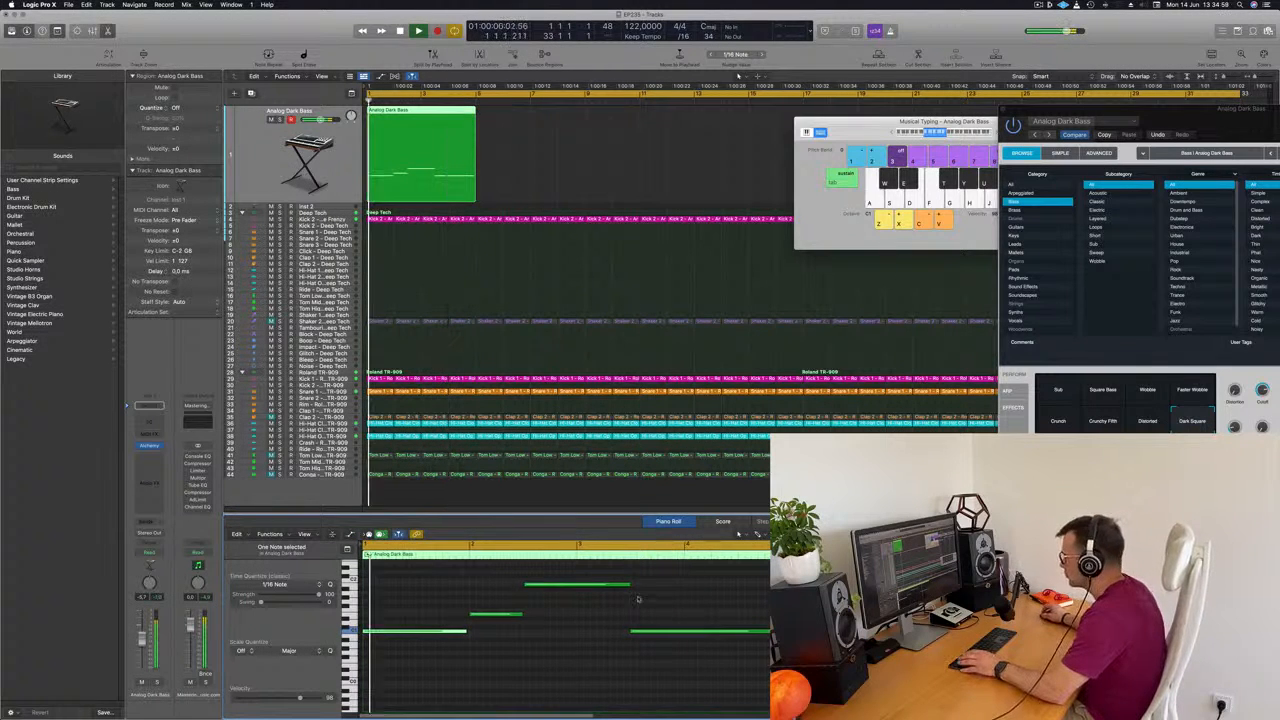
pyautogui.moveTo(629, 585); pyautogui.dragTo(625, 588)
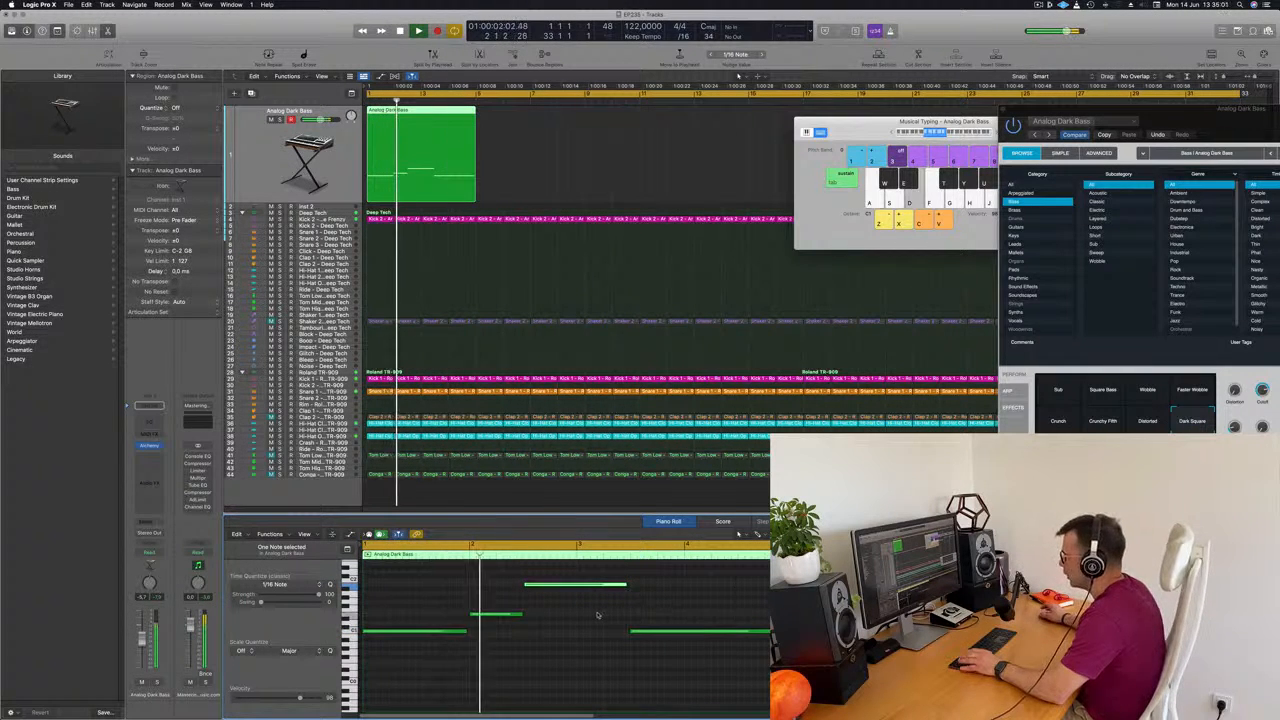
pyautogui.moveTo(521, 615); pyautogui.dragTo(516, 615)
pyautogui.press('super+Right')
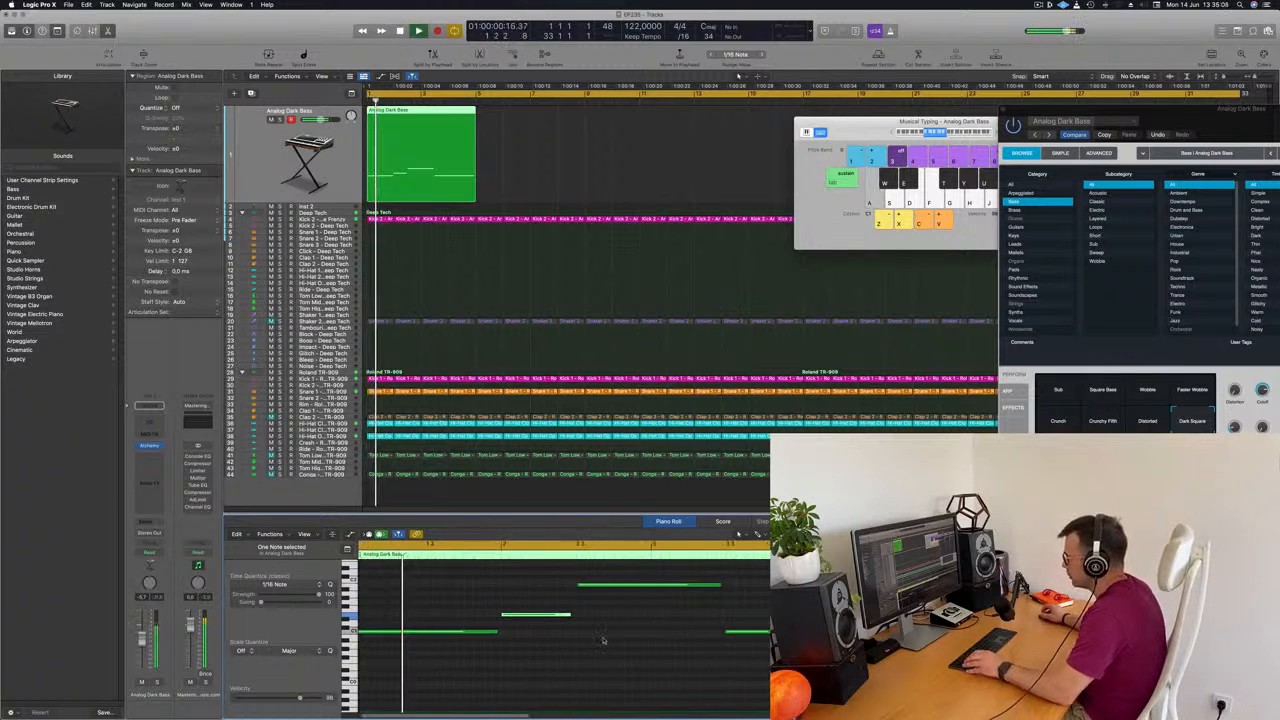
# Step: Select all four bass notes, listen to the line, and copy its region to bar 5
pyautogui.press('super+a')
pyautogui.press('space')
pyautogui.press('space')
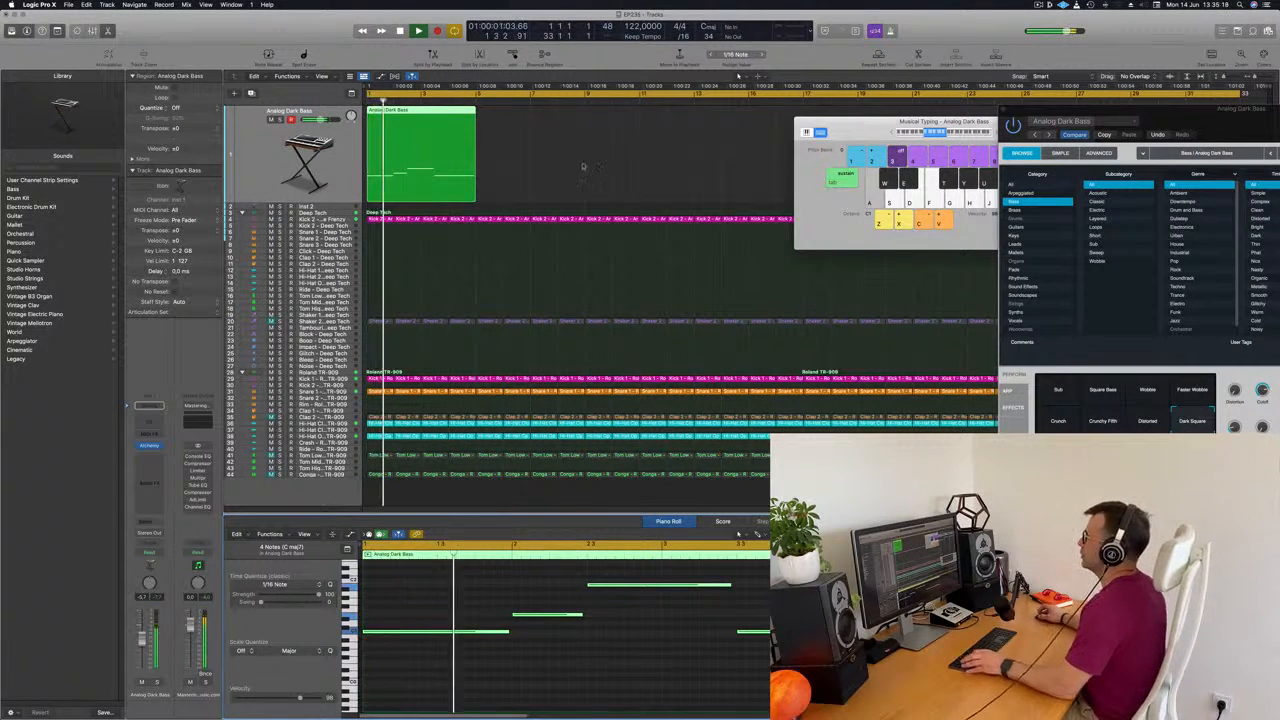
pyautogui.moveTo(452, 118); pyautogui.dragTo(530, 118)
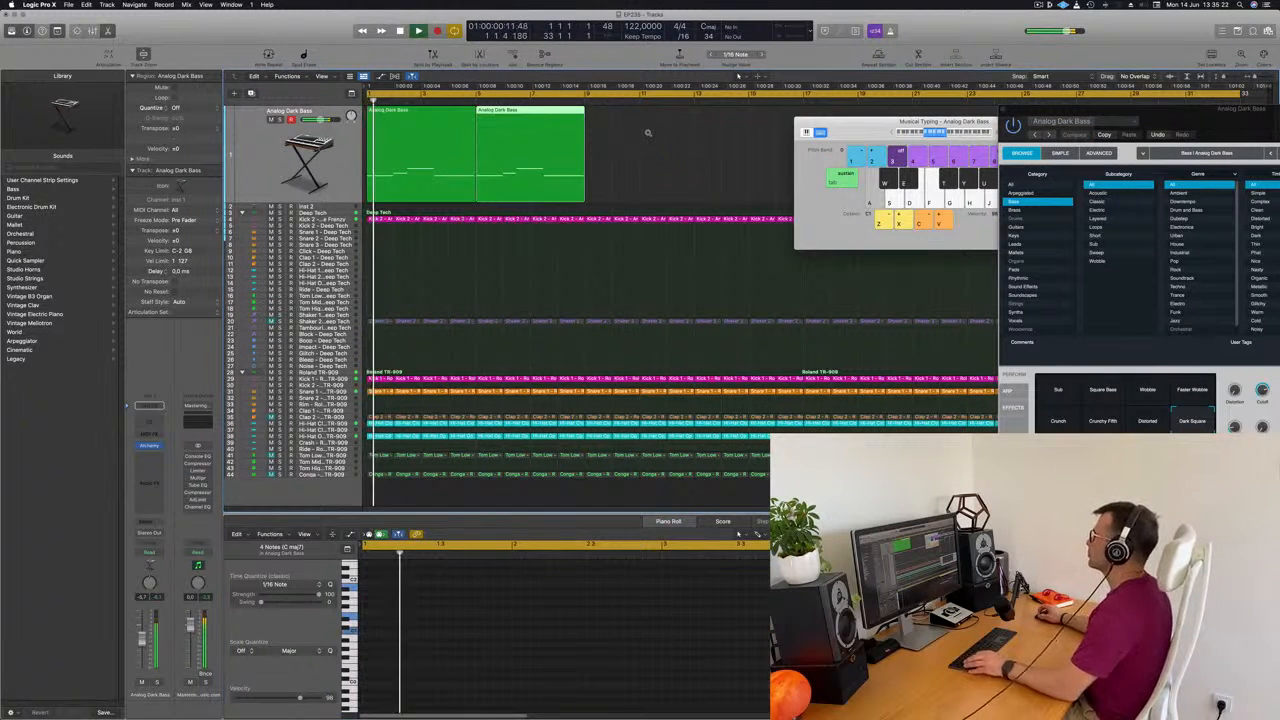
# Step: Select both bass regions, set the cycle range from bar 1 to bar 9, and play the loop from the start
pyautogui.moveTo(381, 139); pyautogui.dragTo(378, 139)
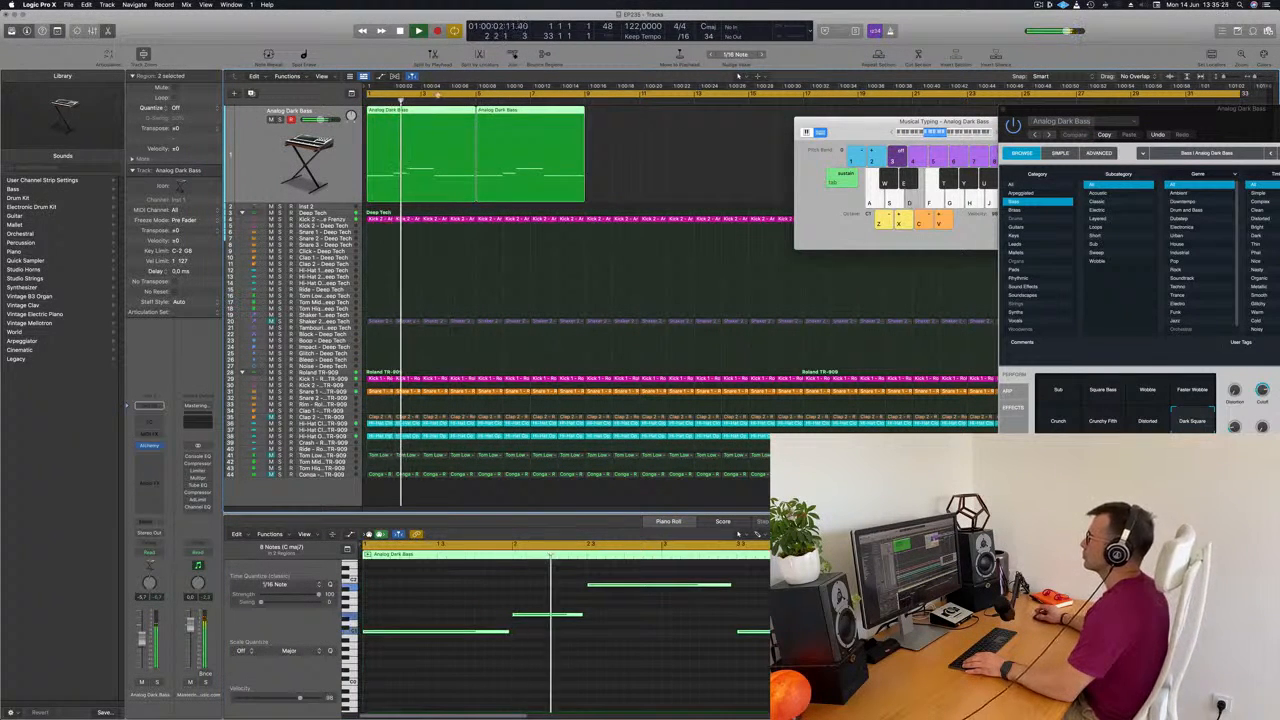
pyautogui.click(369, 95)
pyautogui.moveTo(369, 96); pyautogui.dragTo(584, 95)
pyautogui.press('space')
pyautogui.press('space')
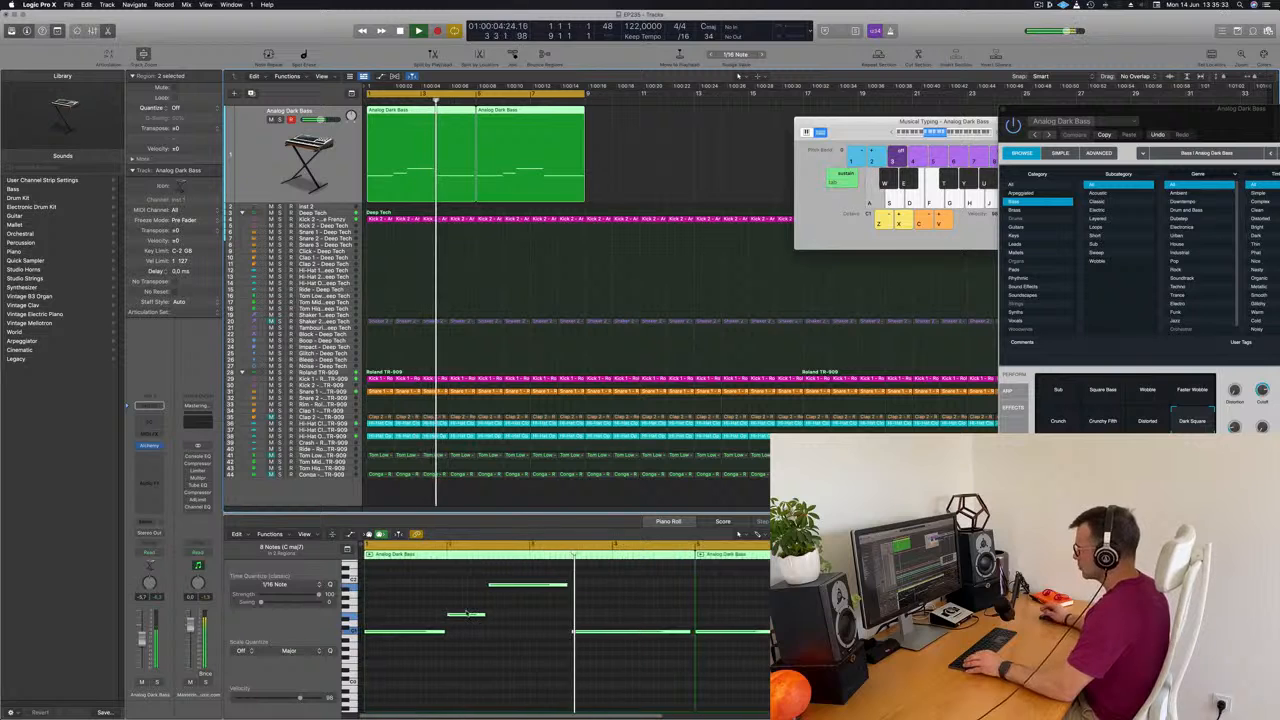
pyautogui.press('Return')
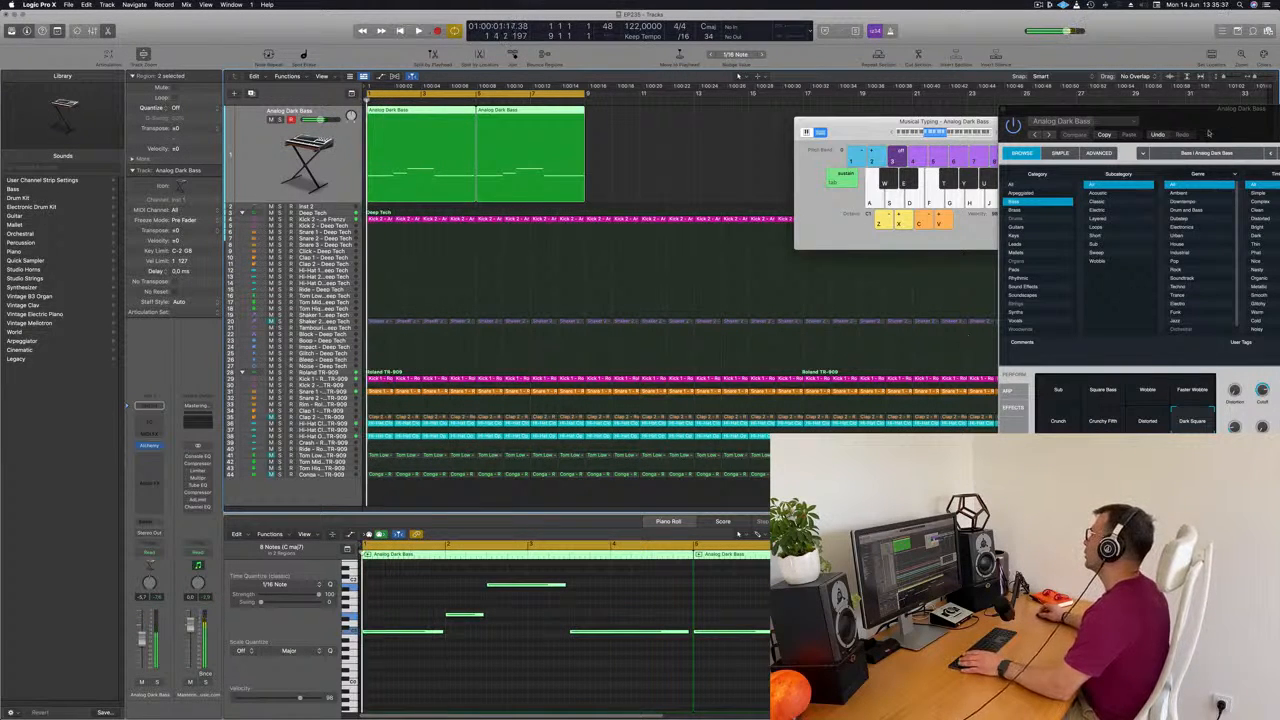
# Step: Move the Alchemy window back into full view and replay the bass and drum loop
pyautogui.moveTo(1222, 137); pyautogui.dragTo(828, 187)
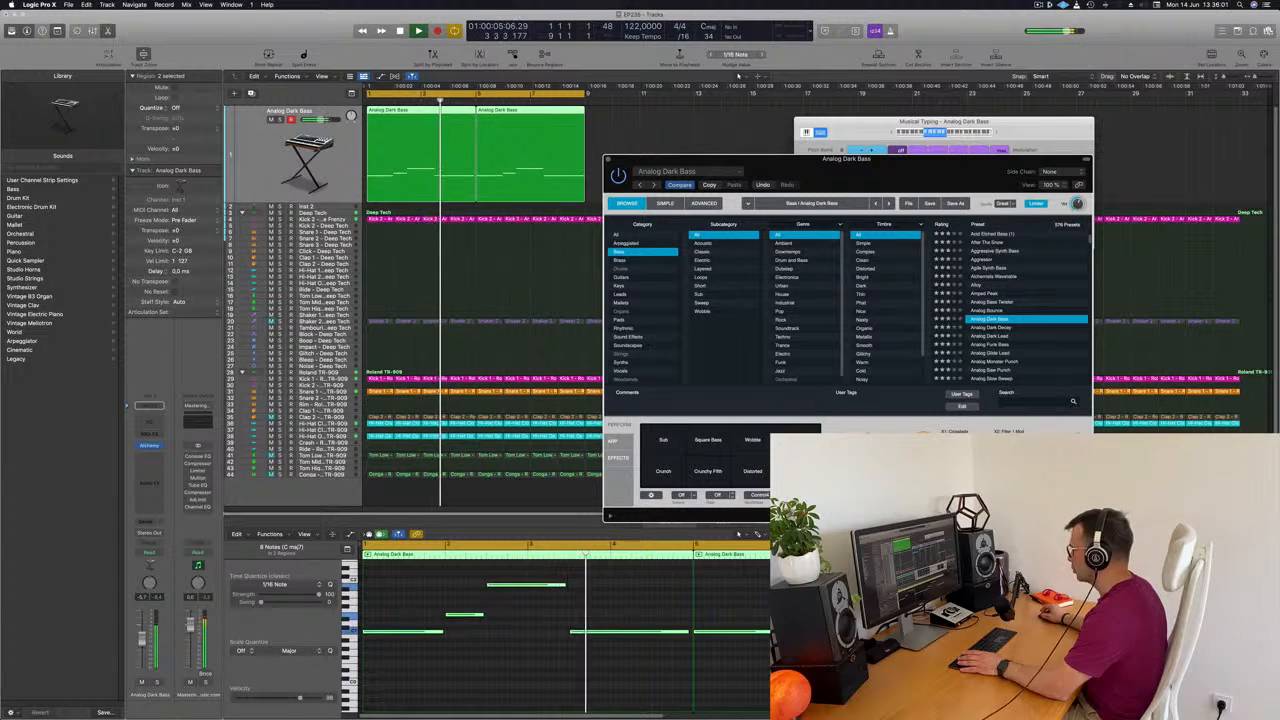
pyautogui.press('Return')
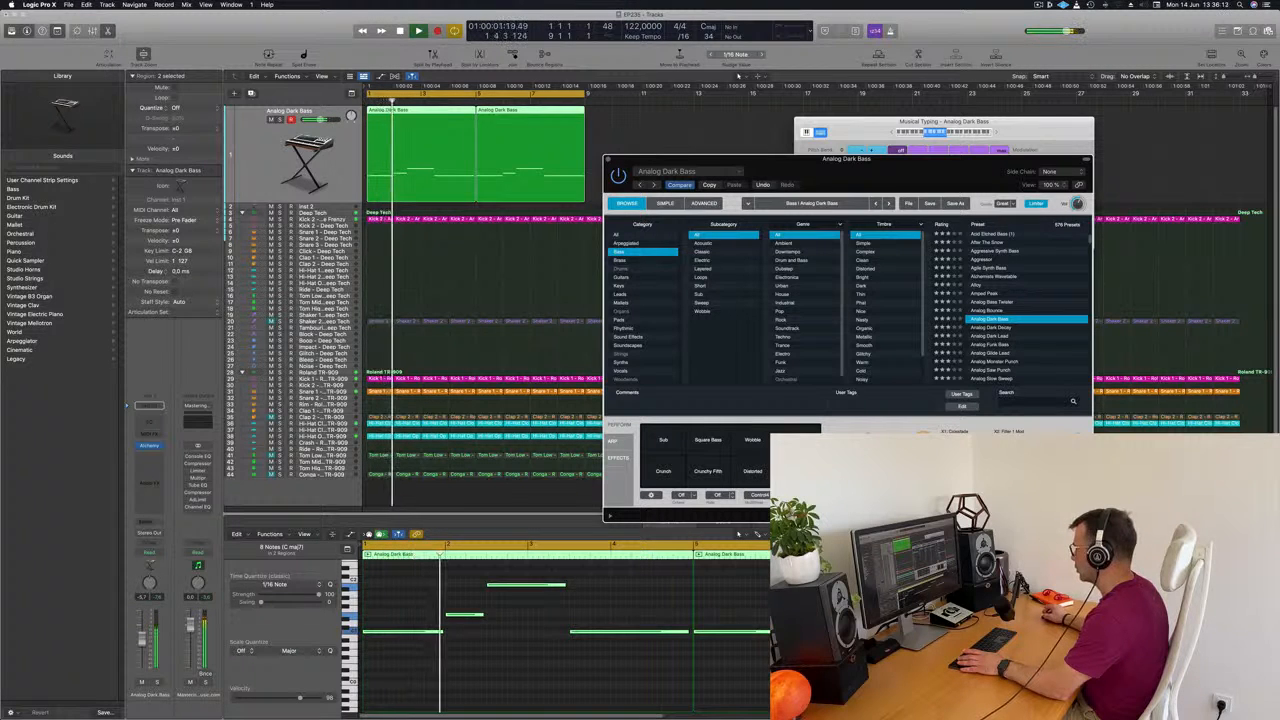
pyautogui.press('space')
pyautogui.press('space')
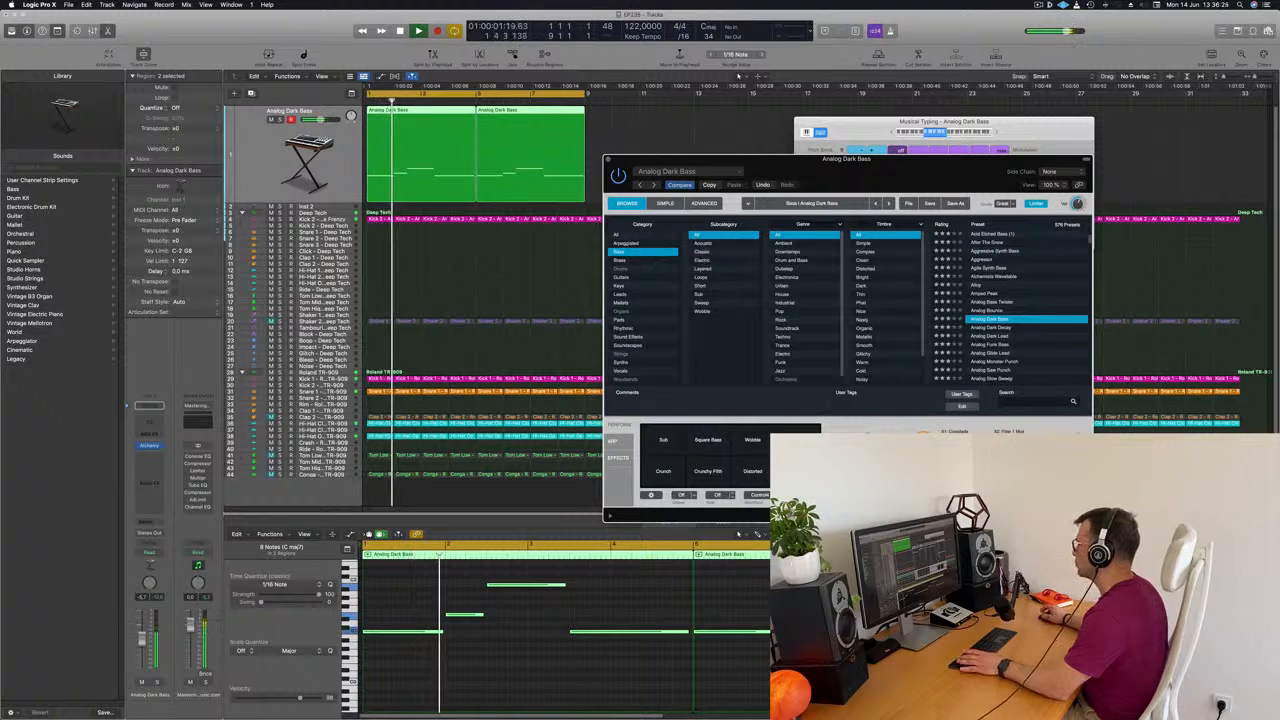
# Step: Compare the Sub, Square Bass, Wobble and Faster Wobble snapshots against the loop and return to Dark Square
pyautogui.moveTo(941, 160); pyautogui.dragTo(1001, 115)
pyautogui.click(727, 398)
pyautogui.click(769, 397)
pyautogui.click(813, 398)
pyautogui.click(857, 397)
pyautogui.click(857, 426)
# Step: Put away the Alchemy plug-in window and replay the loop from the start
pyautogui.moveTo(969, 125); pyautogui.dragTo(652, 108)
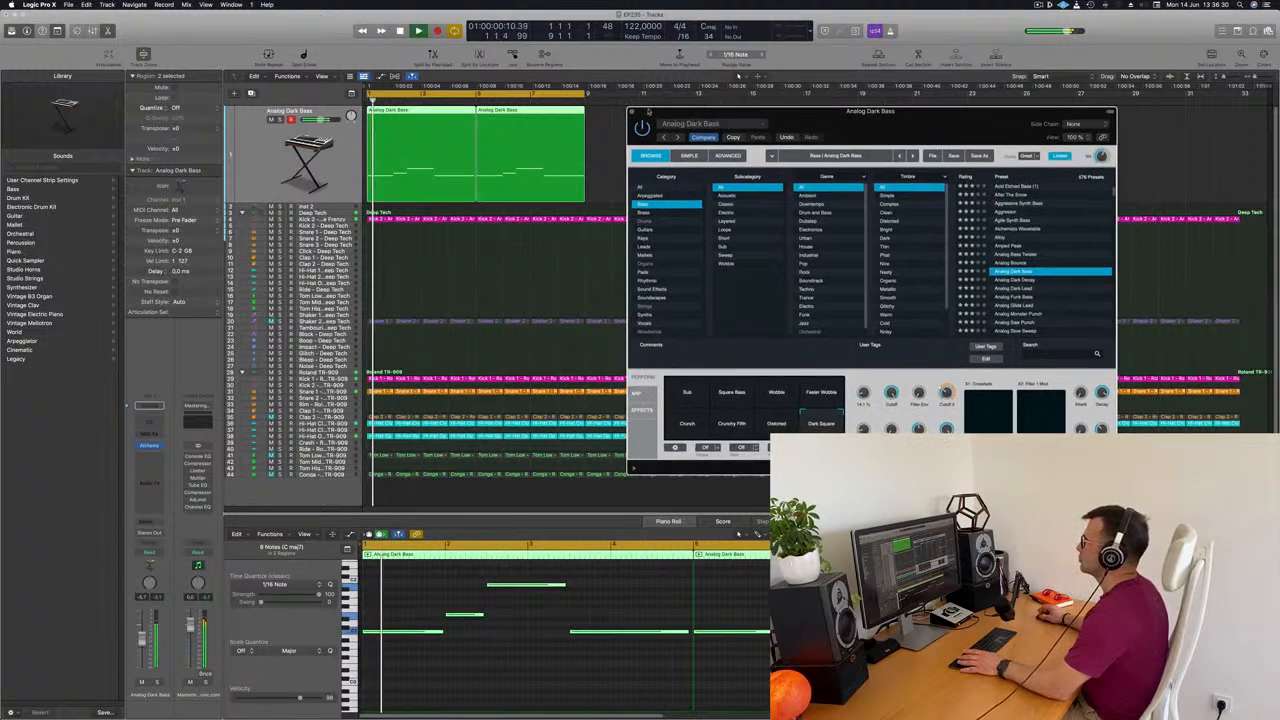
pyautogui.press('v')
pyautogui.press('Return')
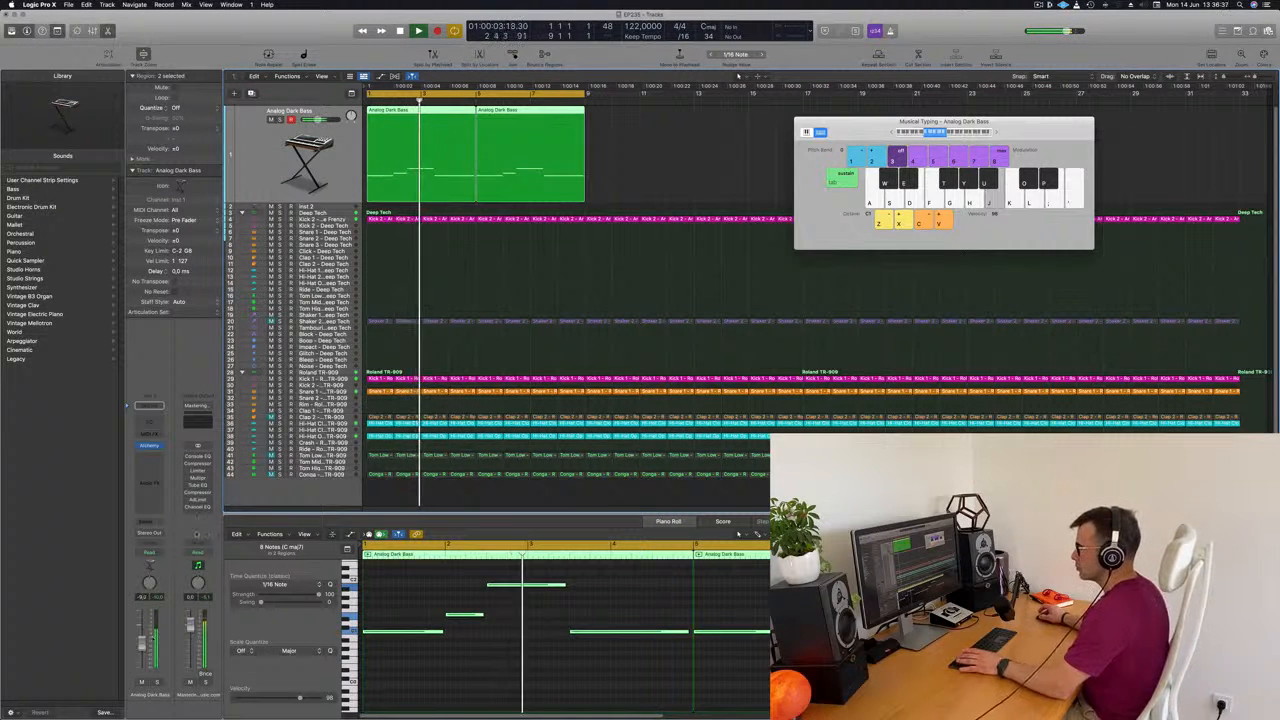
# Step: Send the bass track to Bus 8 and insert the SilverVerb reverb on its aux channel
pyautogui.click(150, 522)
pyautogui.moveTo(175, 533)
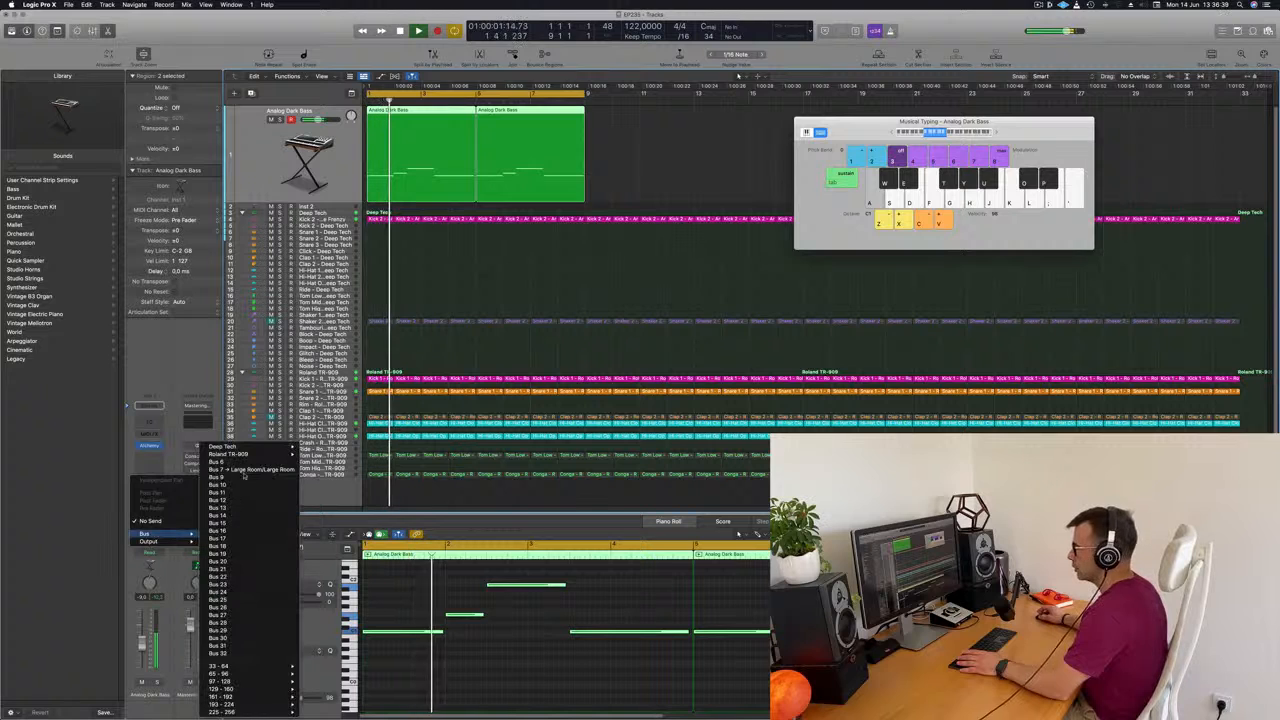
pyautogui.click(249, 470)
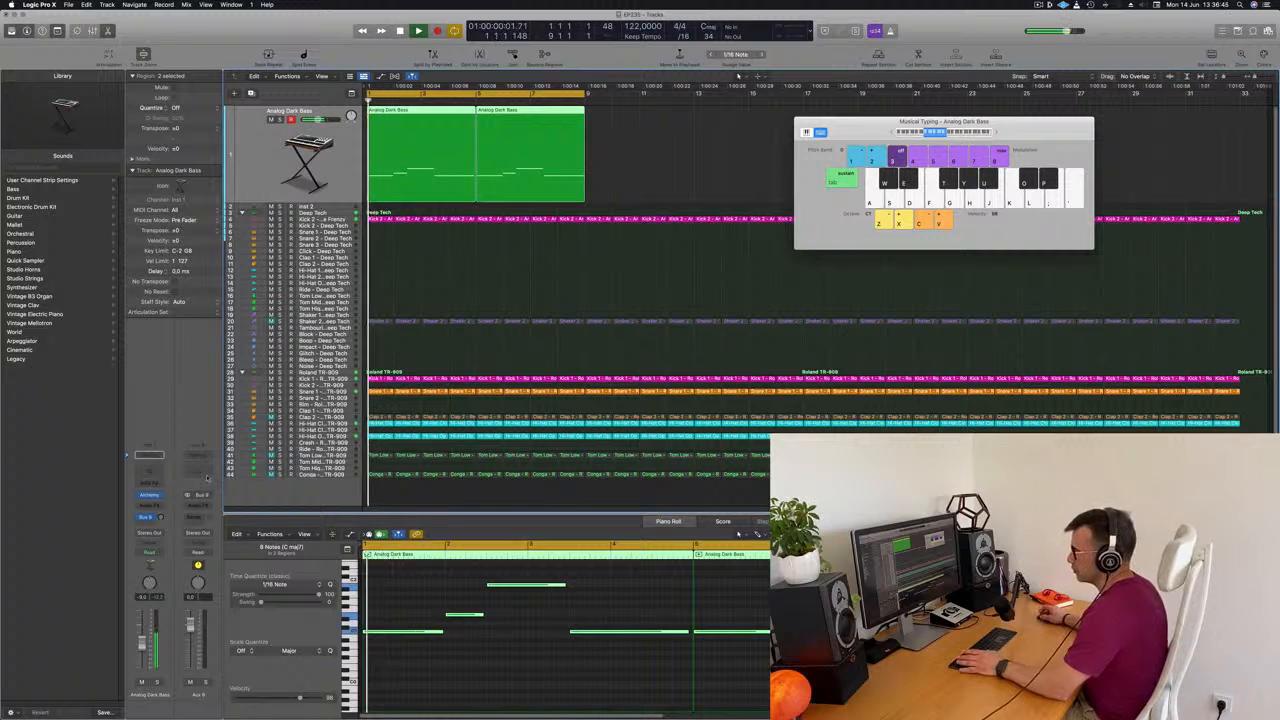
pyautogui.click(199, 506)
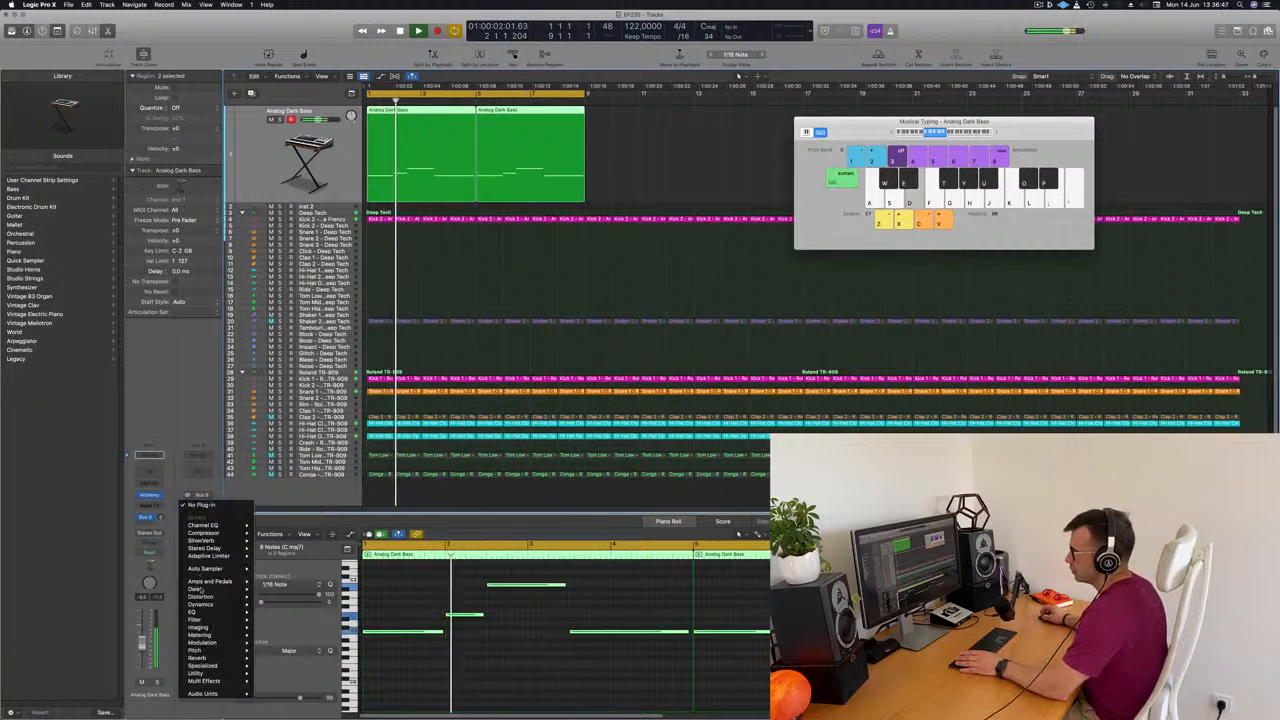
pyautogui.moveTo(228, 541)
pyautogui.click(272, 541)
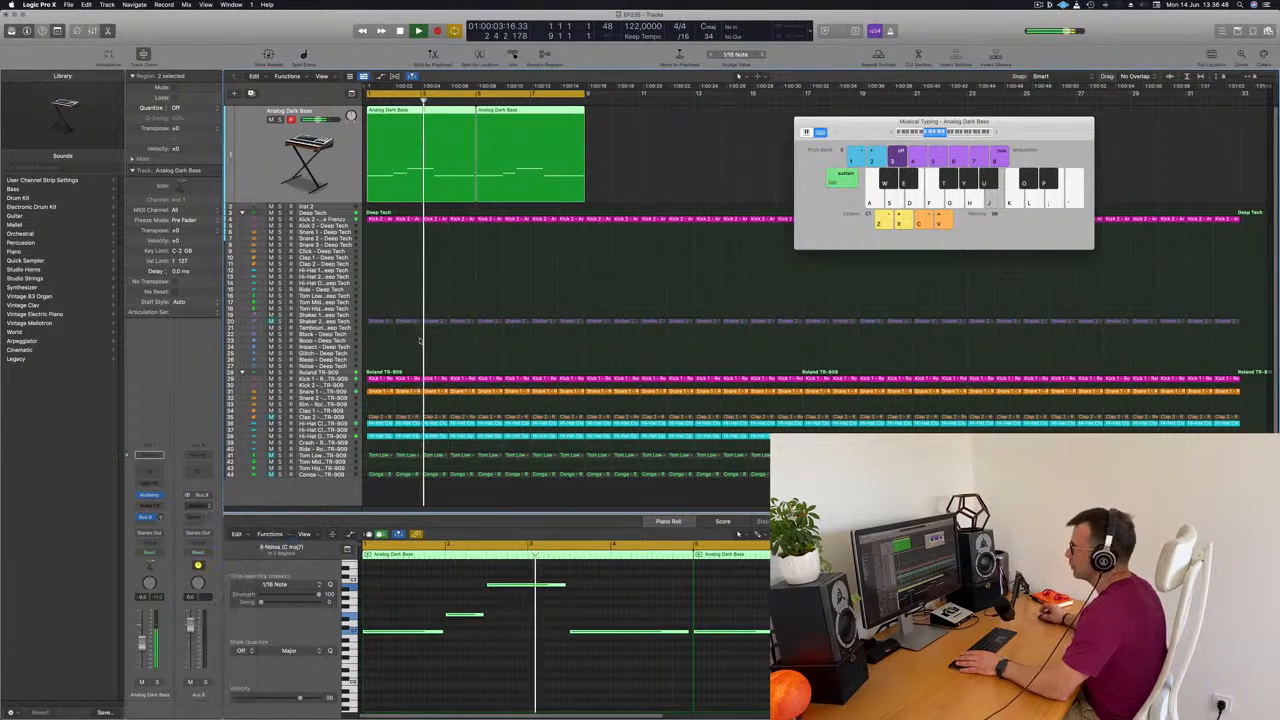
# Step: Load the grandiose preset in SilverVerb and set its size to 68 and its wet output to 100%
pyautogui.click(460, 131)
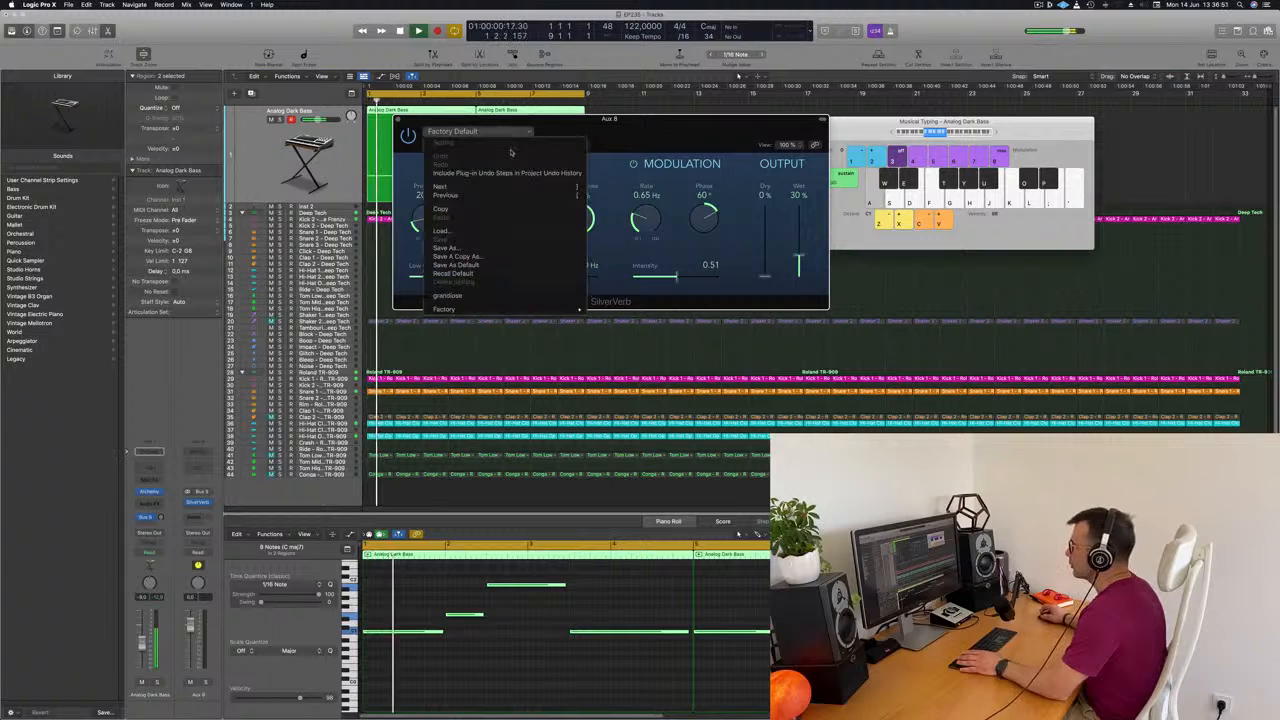
pyautogui.click(494, 296)
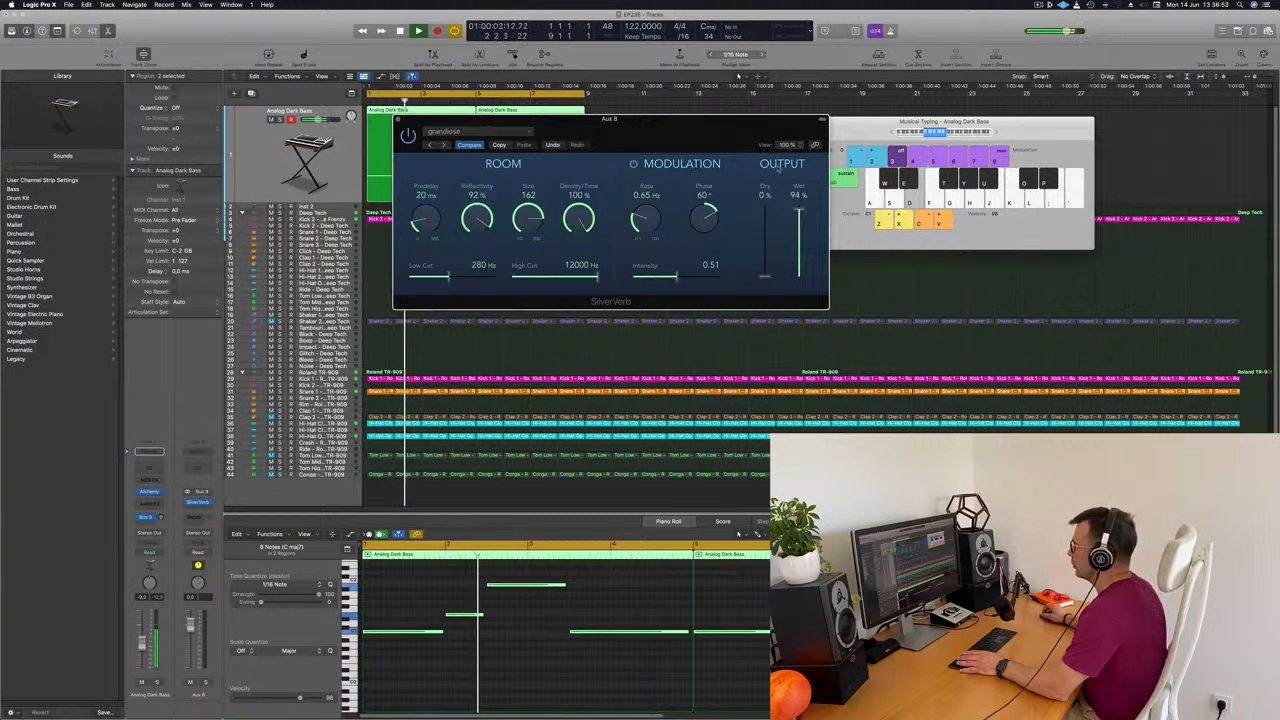
pyautogui.moveTo(530, 155); pyautogui.dragTo(522, 360)
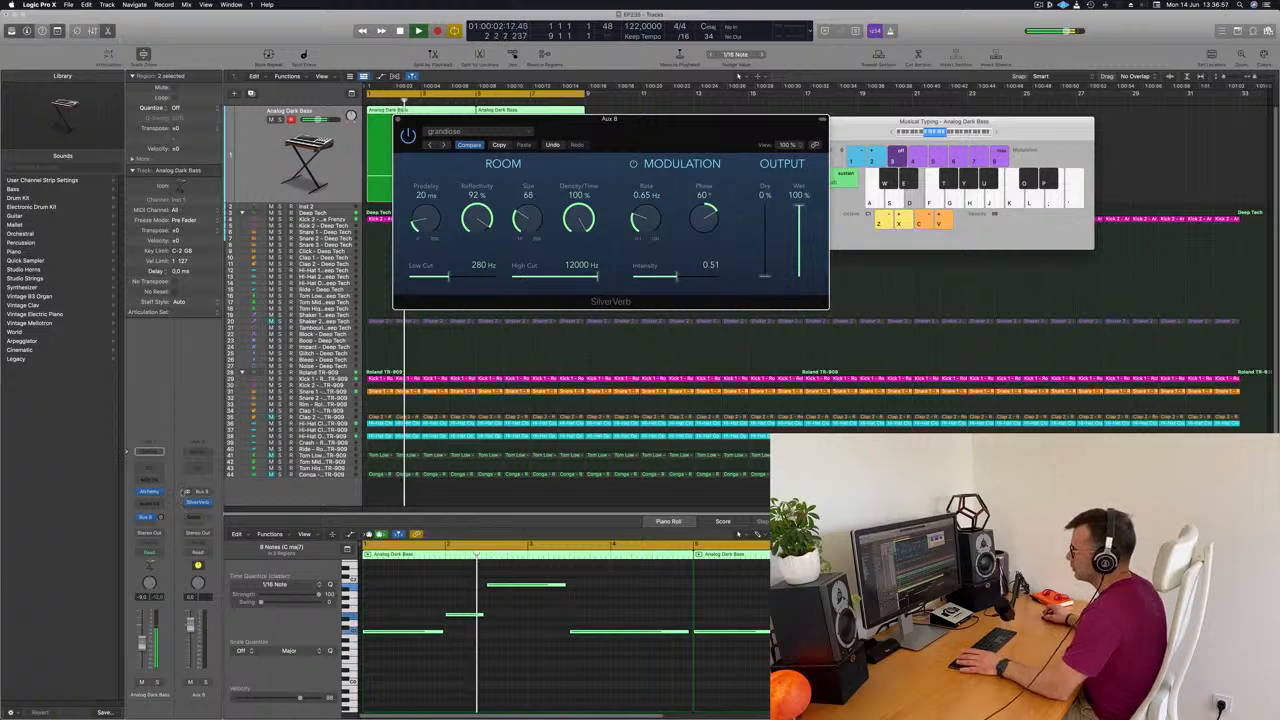
# Step: Raise the bass track's Bus 8 send level, close the reverb window and replay the loop from the start
pyautogui.moveTo(162, 518); pyautogui.dragTo(162, 462)
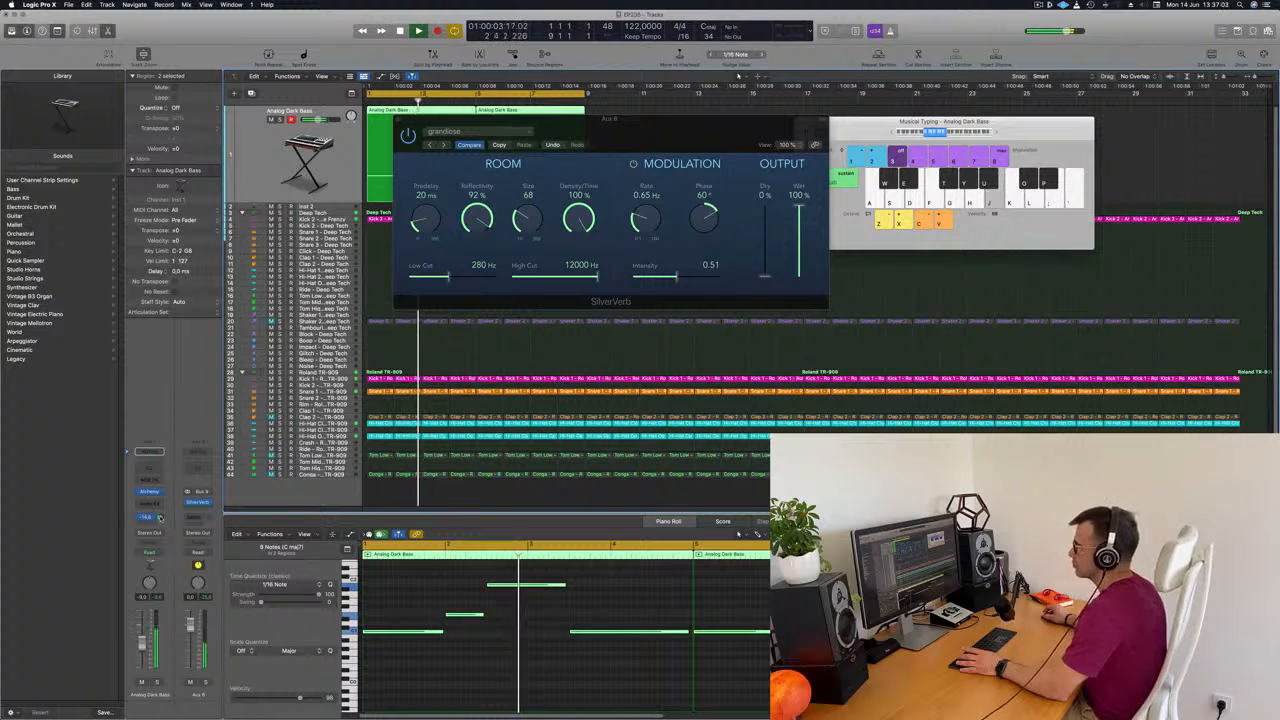
pyautogui.click(397, 119)
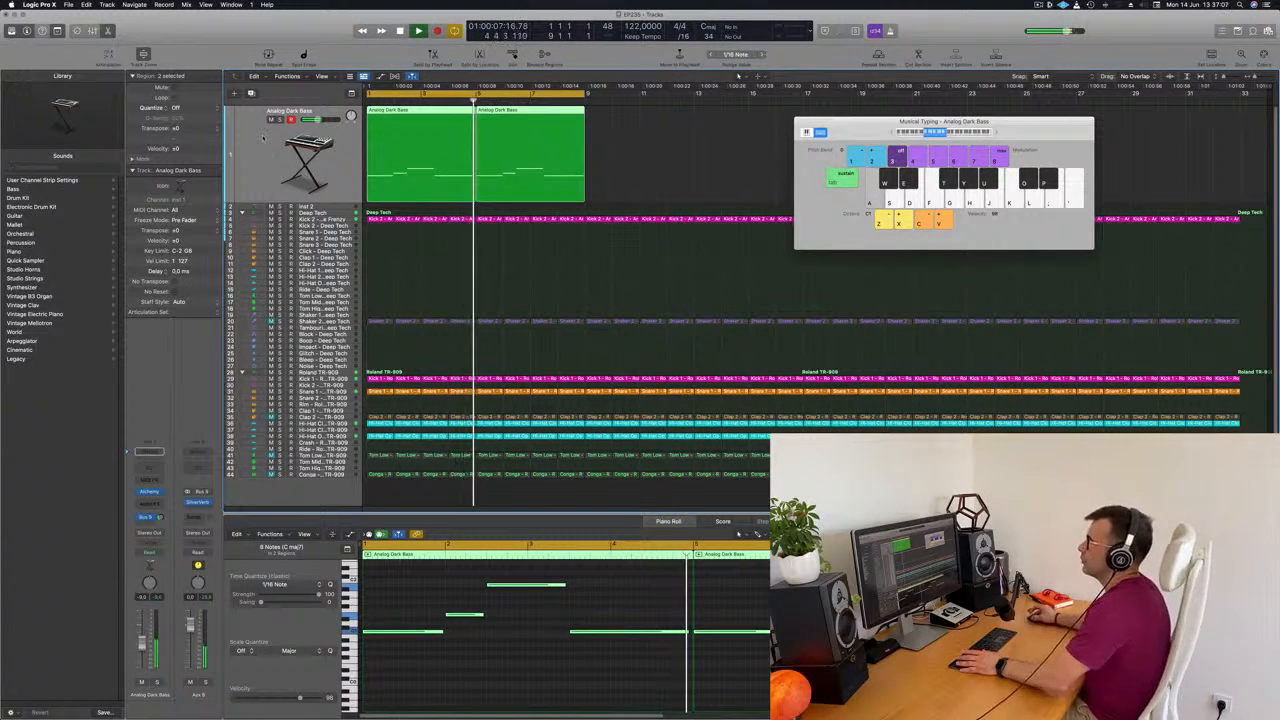
pyautogui.press('Return')
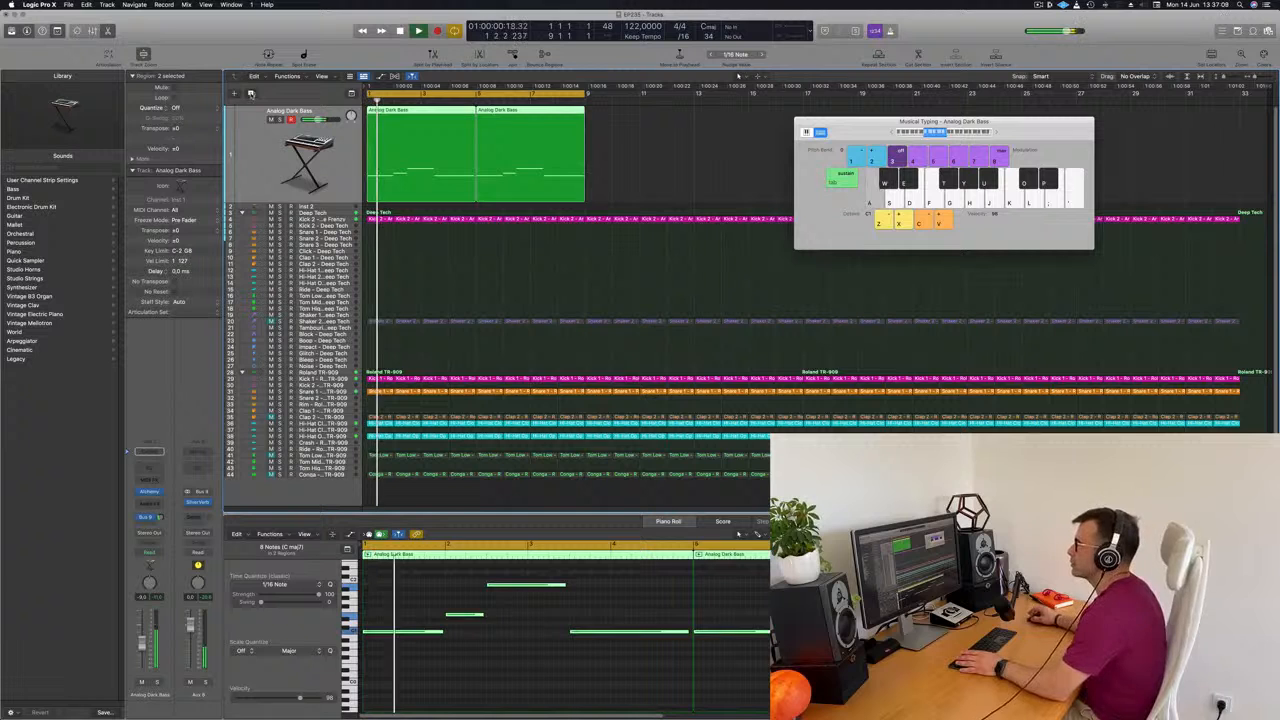
# Step: Duplicate the Analog Dark Bass track with its settings and replace the copy's Alchemy instrument with Sylenth1
pyautogui.click(251, 93)
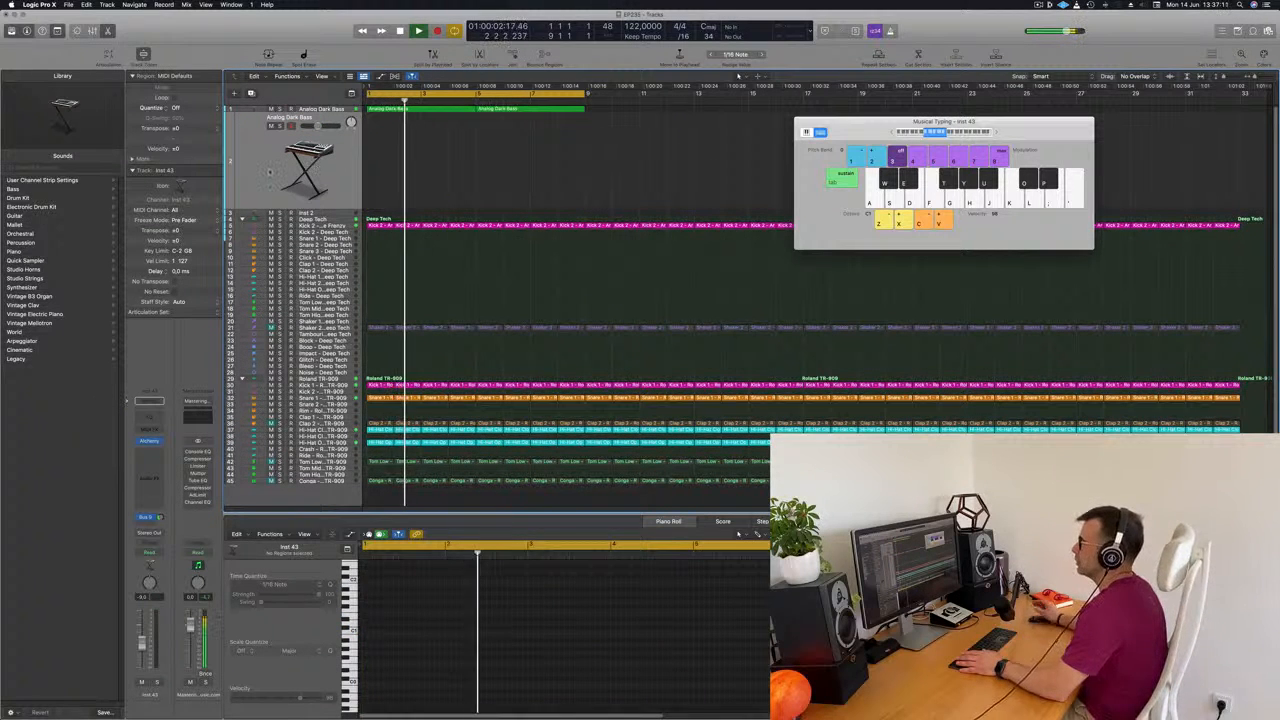
pyautogui.press('Return')
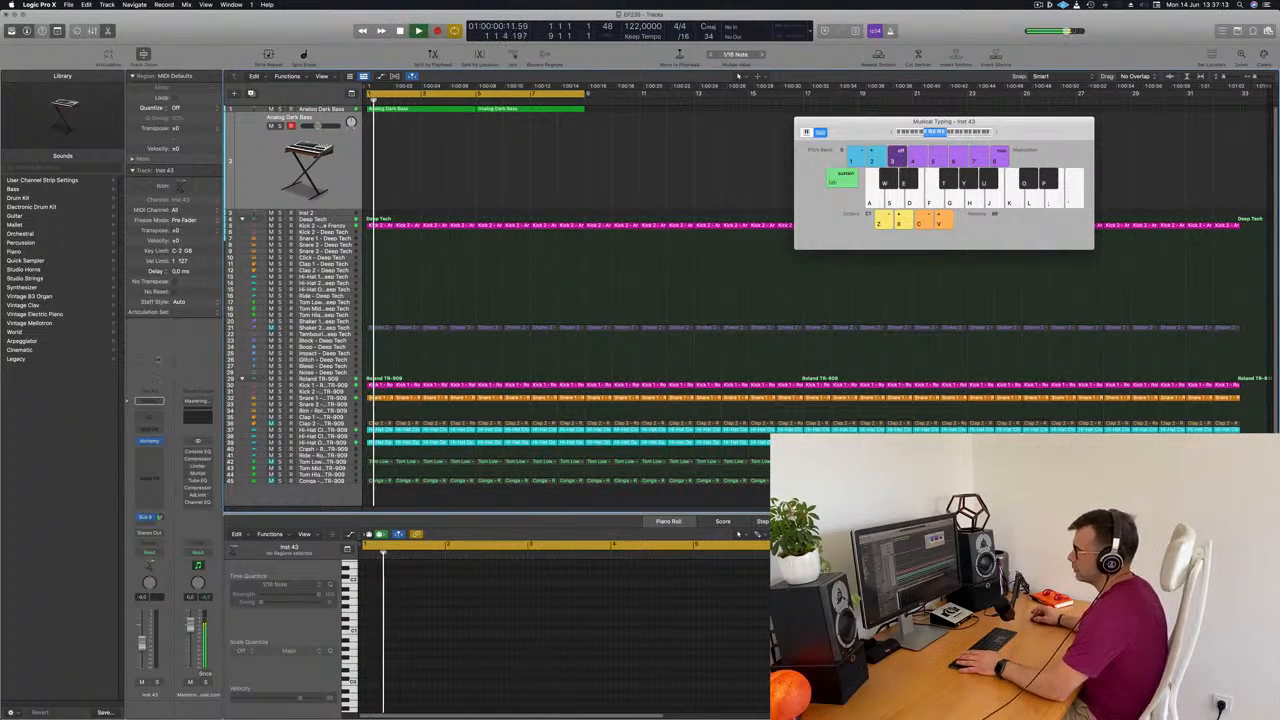
pyautogui.click(158, 441)
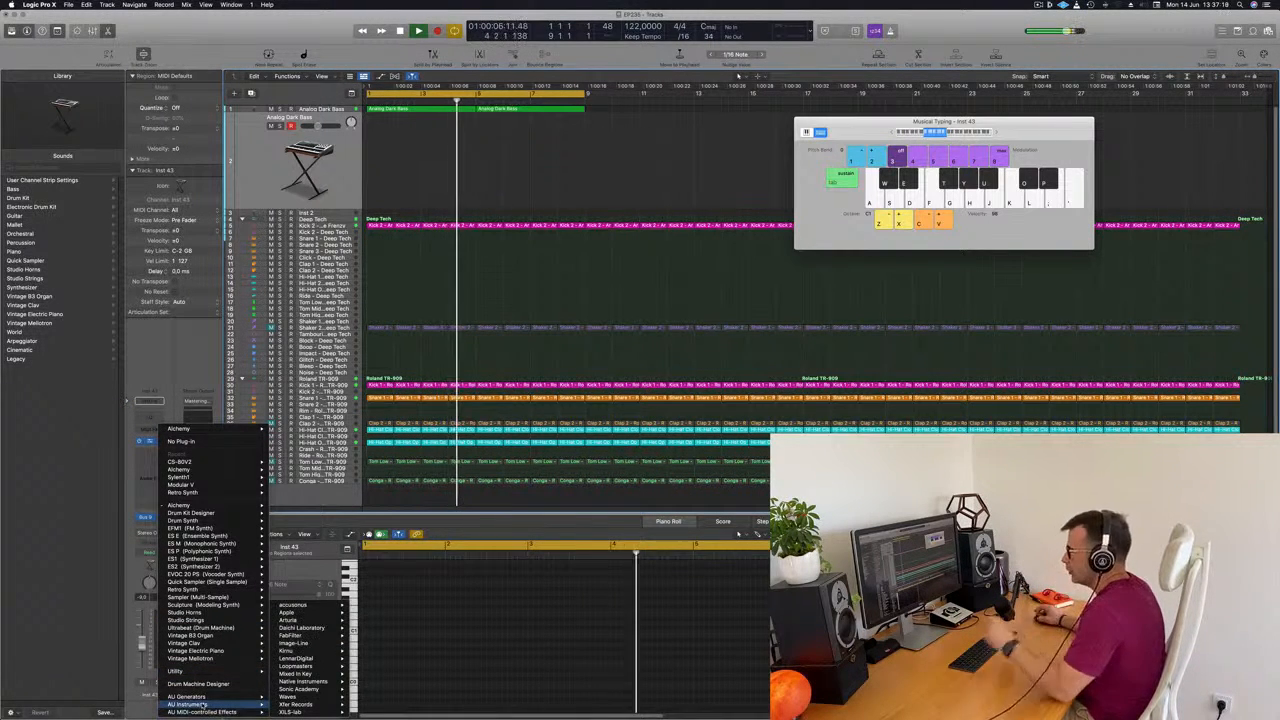
pyautogui.moveTo(197, 705)
pyautogui.moveTo(290, 651)
pyautogui.moveTo(370, 658)
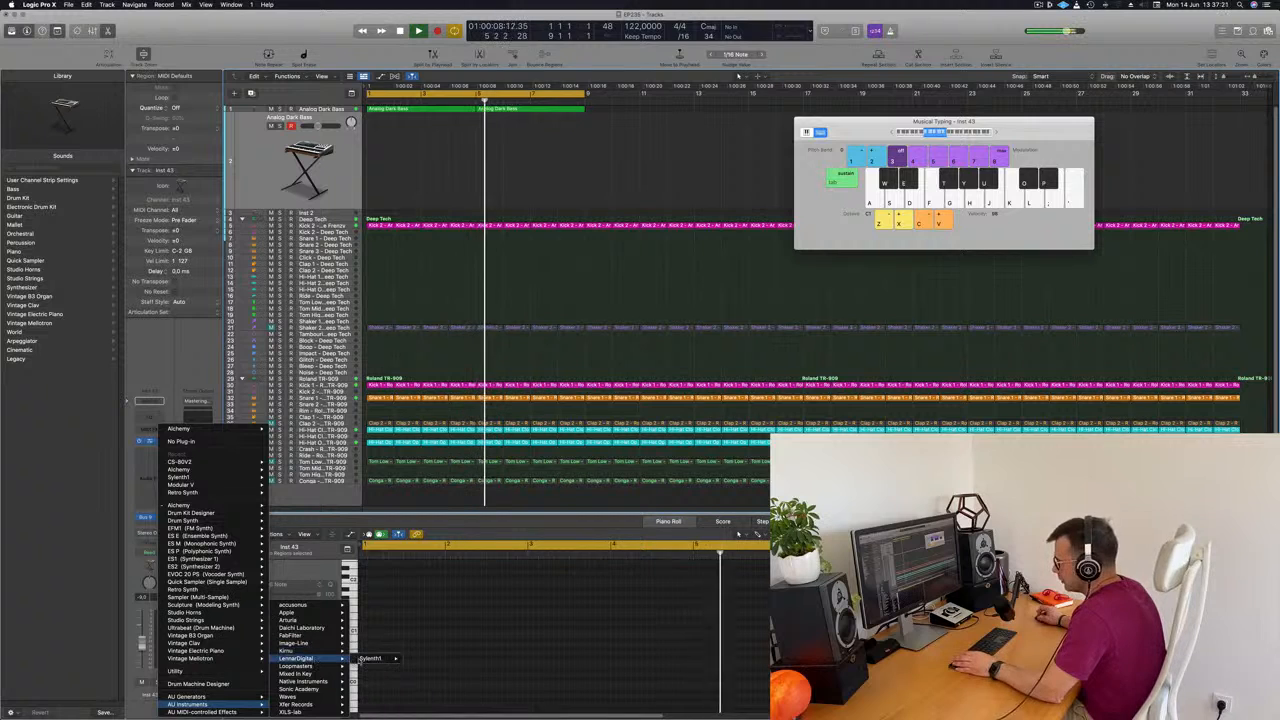
pyautogui.click(421, 659)
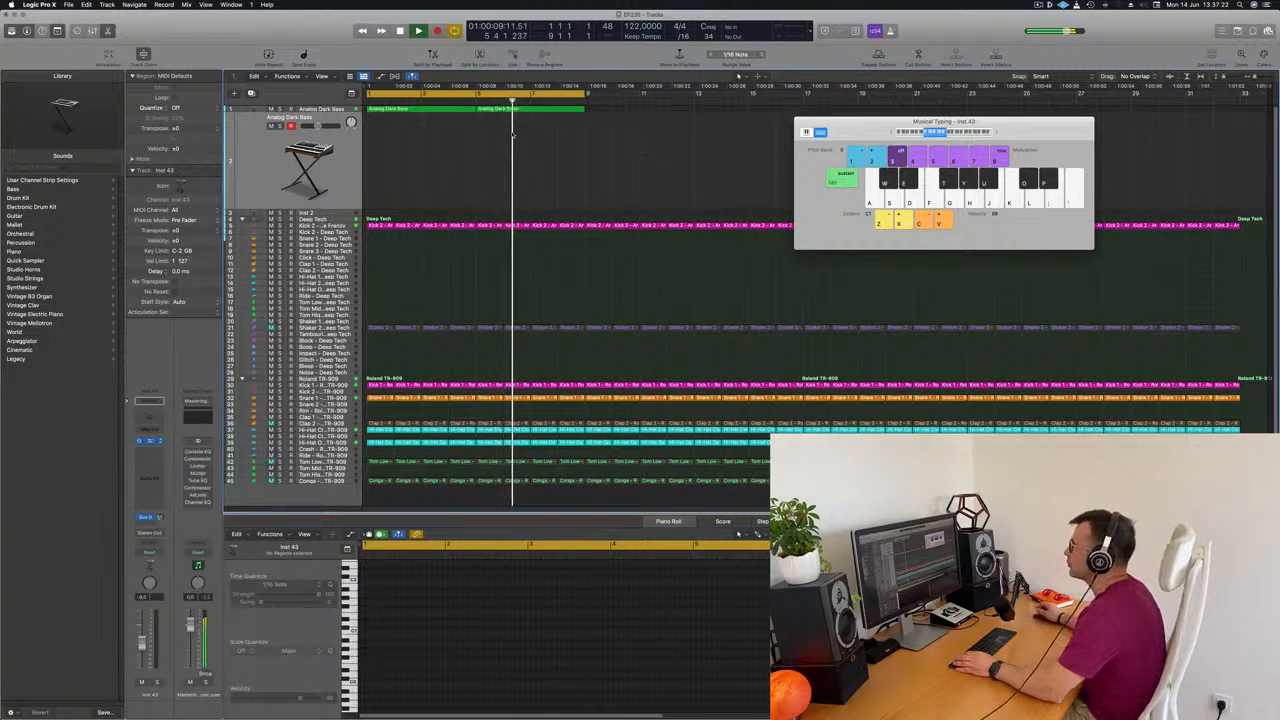
# Step: Load a different factory sound bank in Sylenth1 and move the plug-in window clear of the bass regions
pyautogui.moveTo(642, 128); pyautogui.dragTo(730, 128)
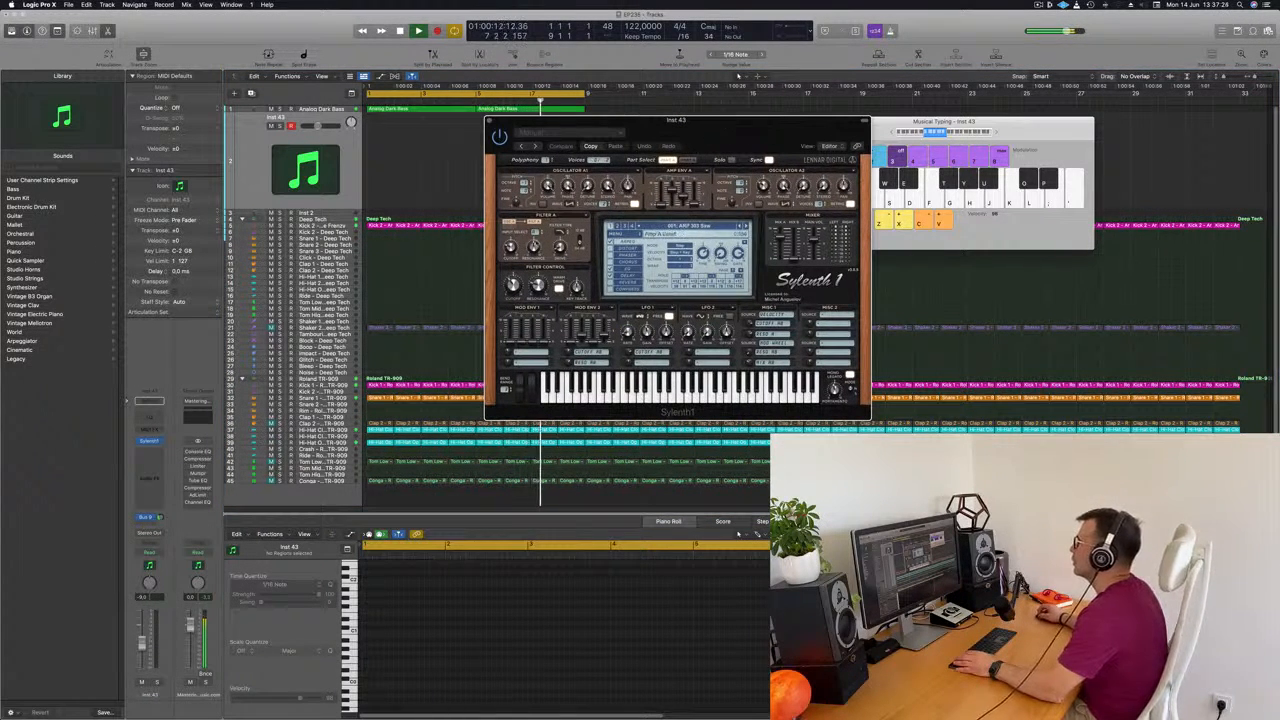
pyautogui.click(616, 233)
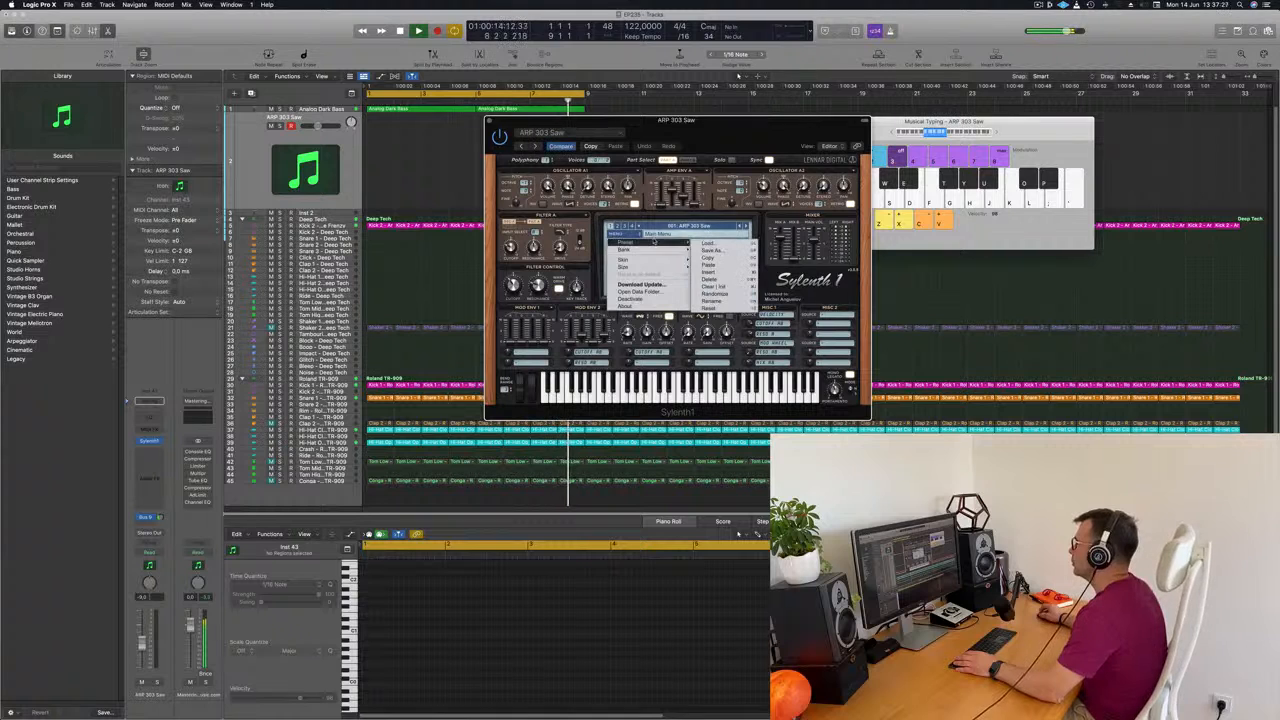
pyautogui.moveTo(654, 249)
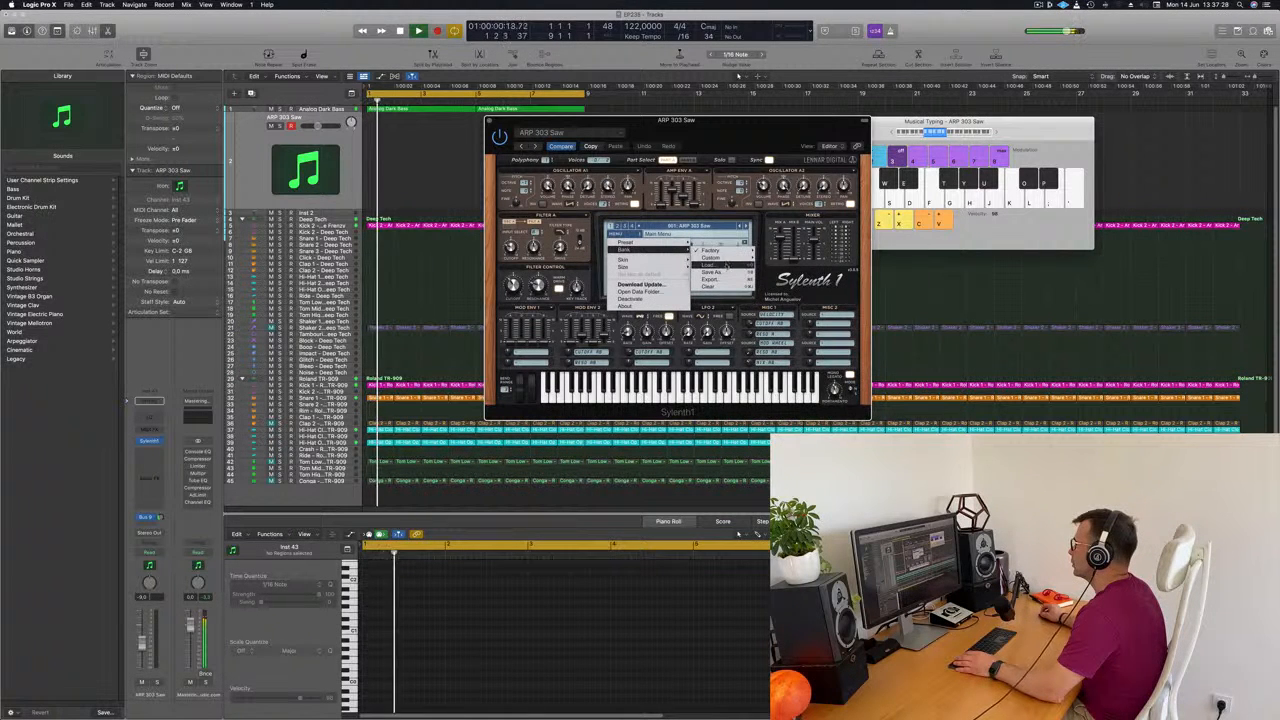
pyautogui.moveTo(712, 250)
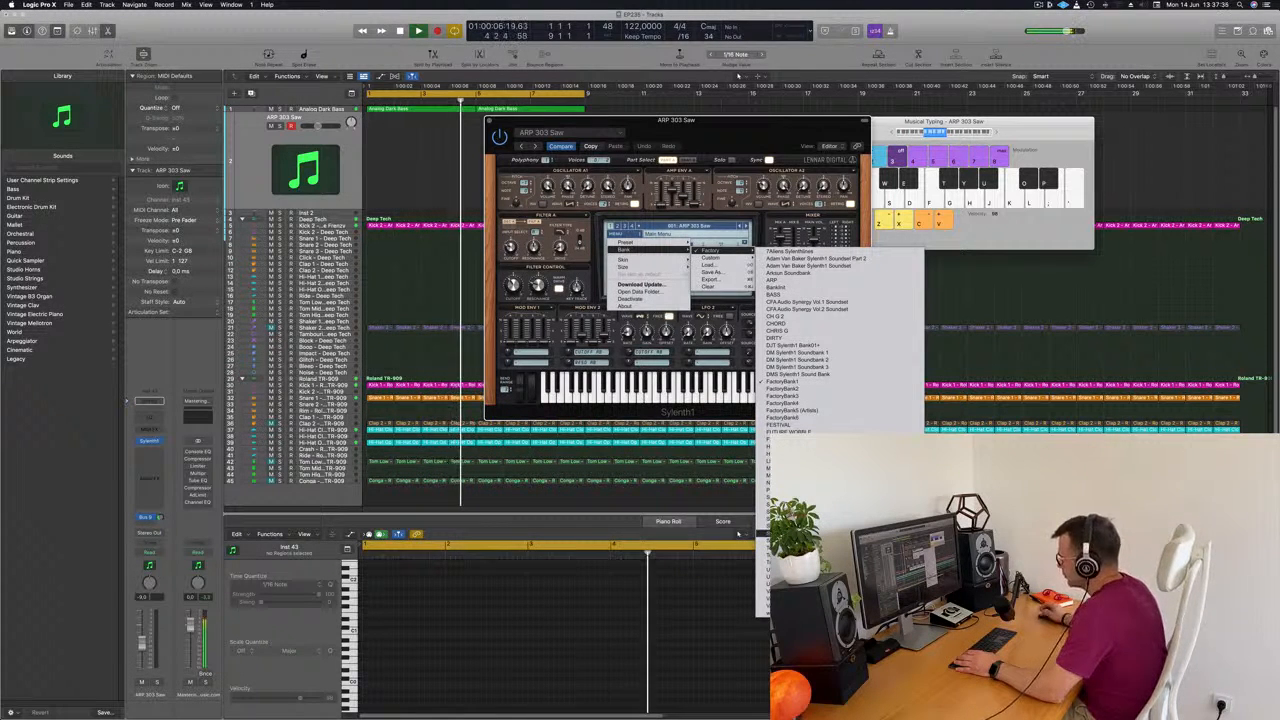
pyautogui.click(800, 533)
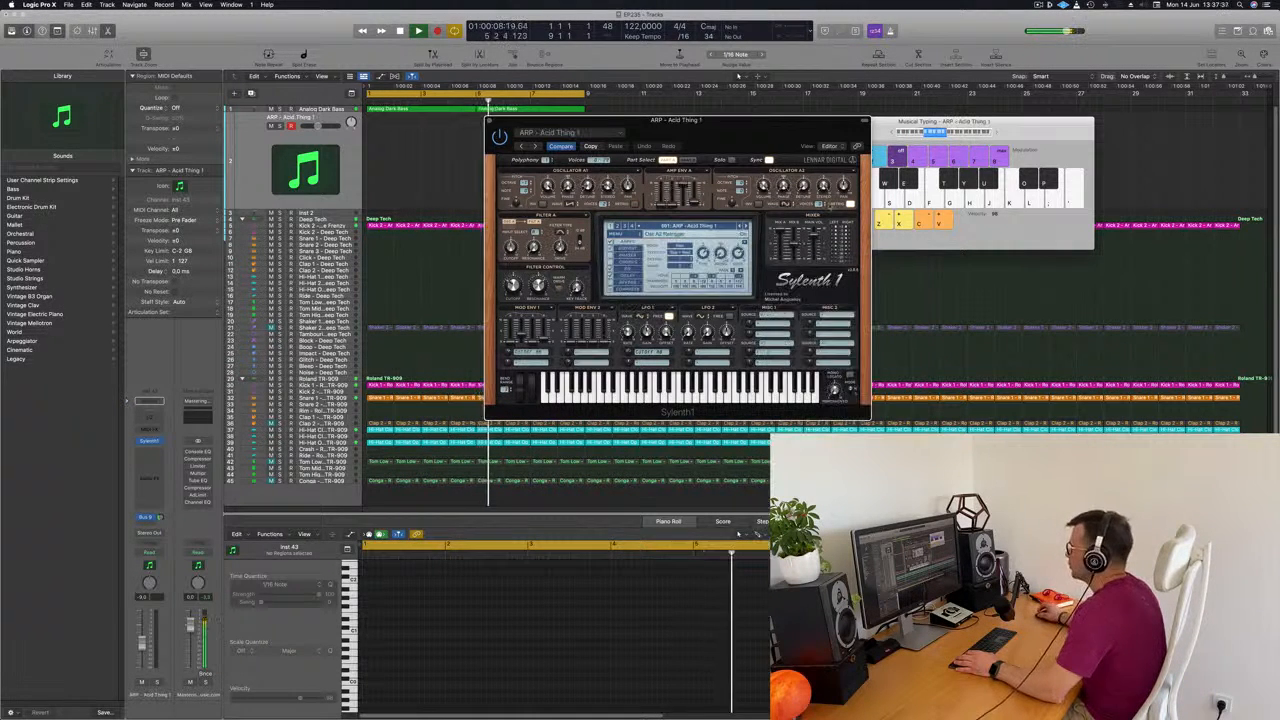
pyautogui.moveTo(758, 119); pyautogui.dragTo(953, 140)
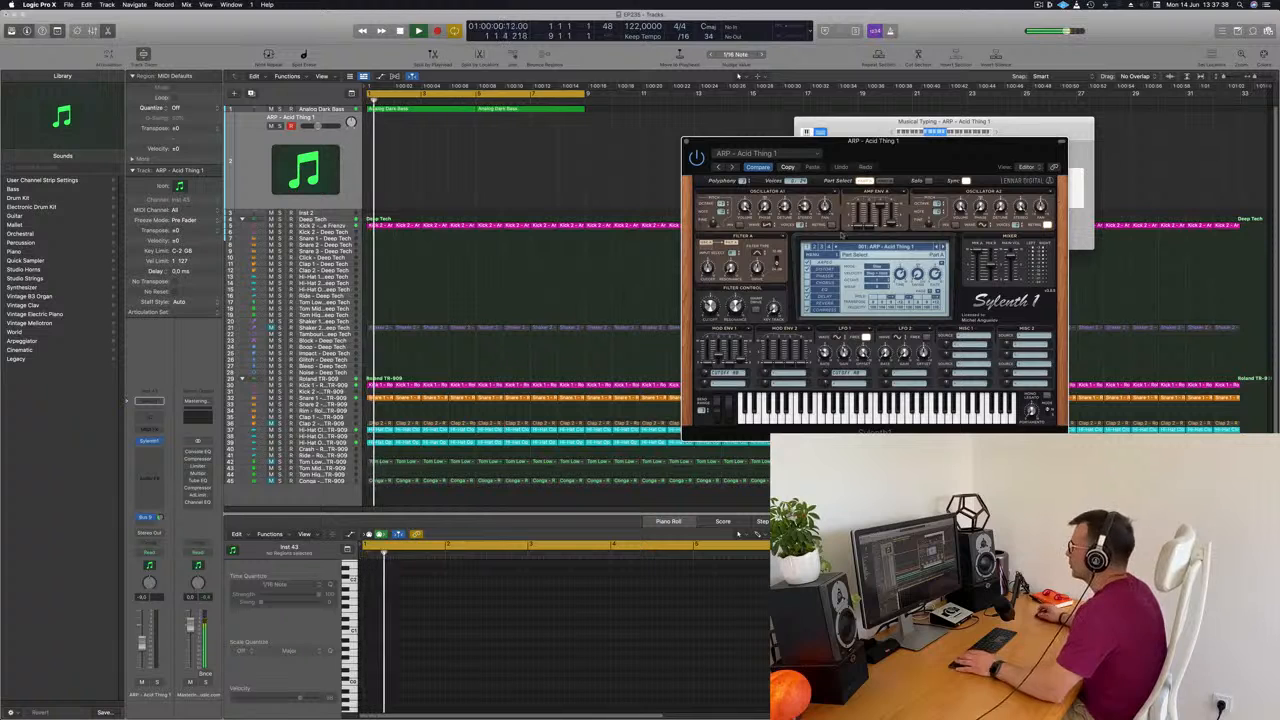
# Step: Browse the bank's ARP, BASS, LEAD and PAD presets and load PLUCK - 4AM
pyautogui.click(876, 246)
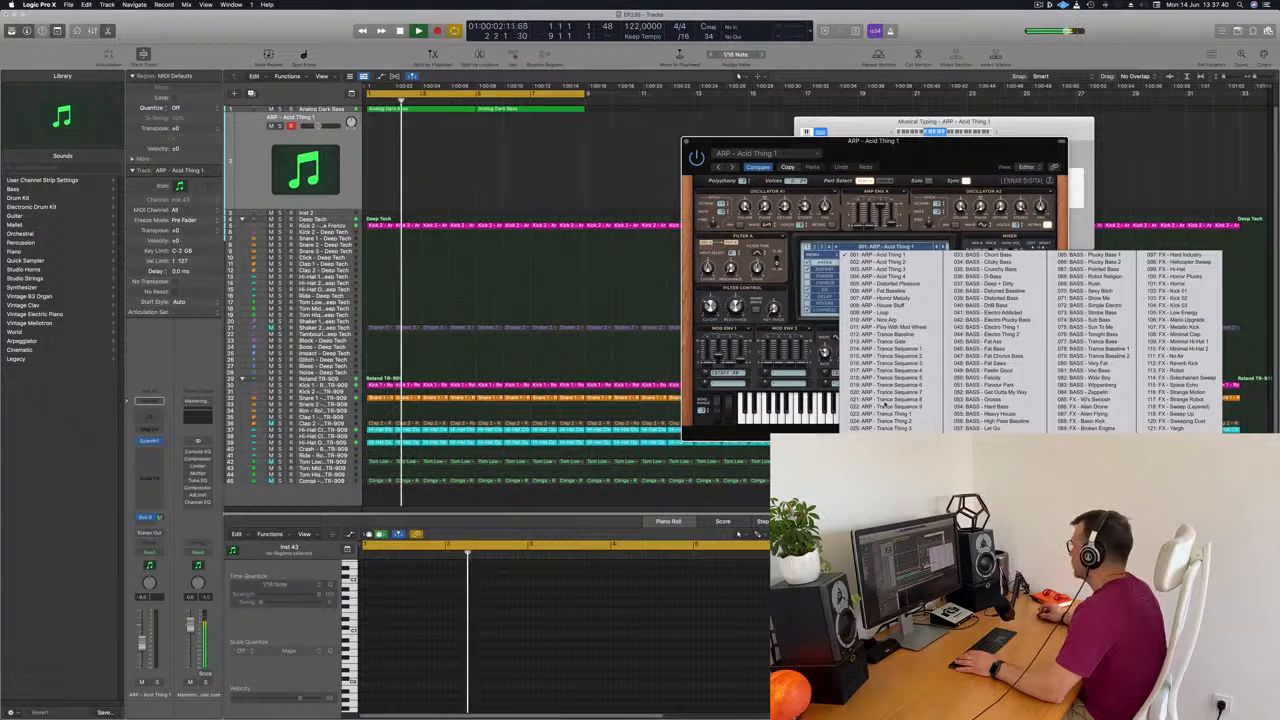
pyautogui.click(815, 247)
pyautogui.click(815, 247)
pyautogui.click(877, 247)
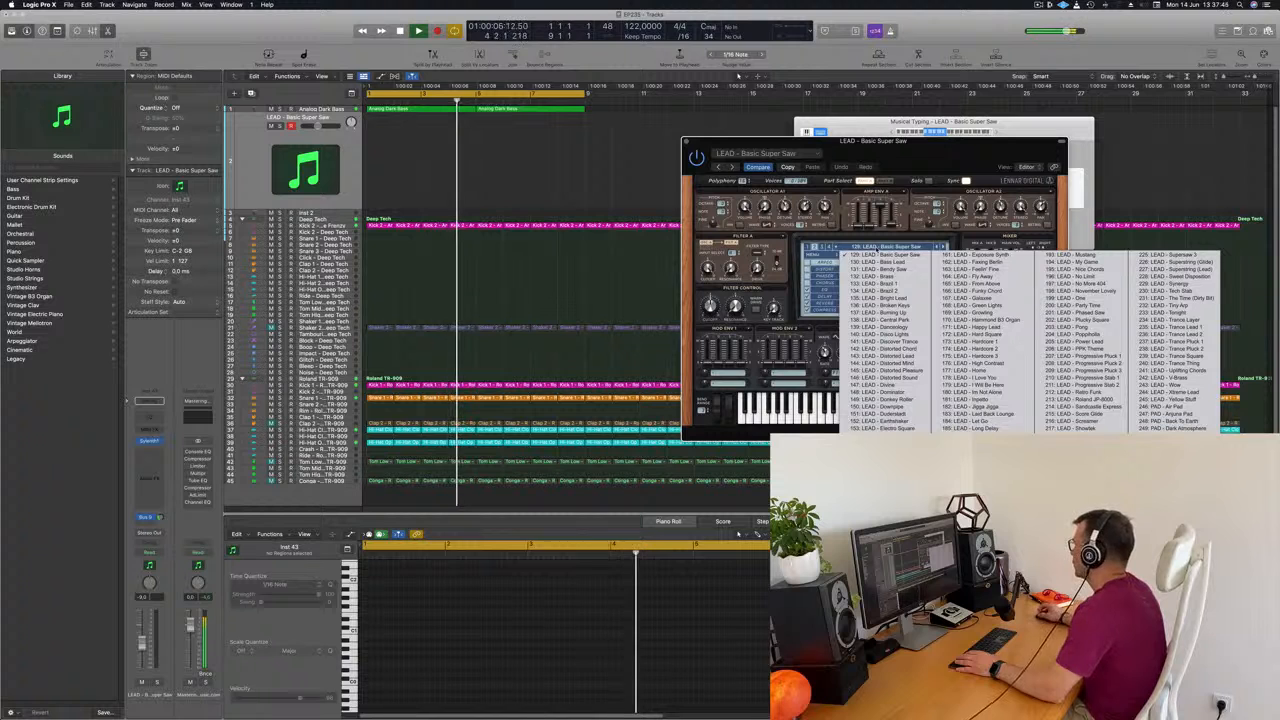
pyautogui.click(822, 248)
pyautogui.click(864, 248)
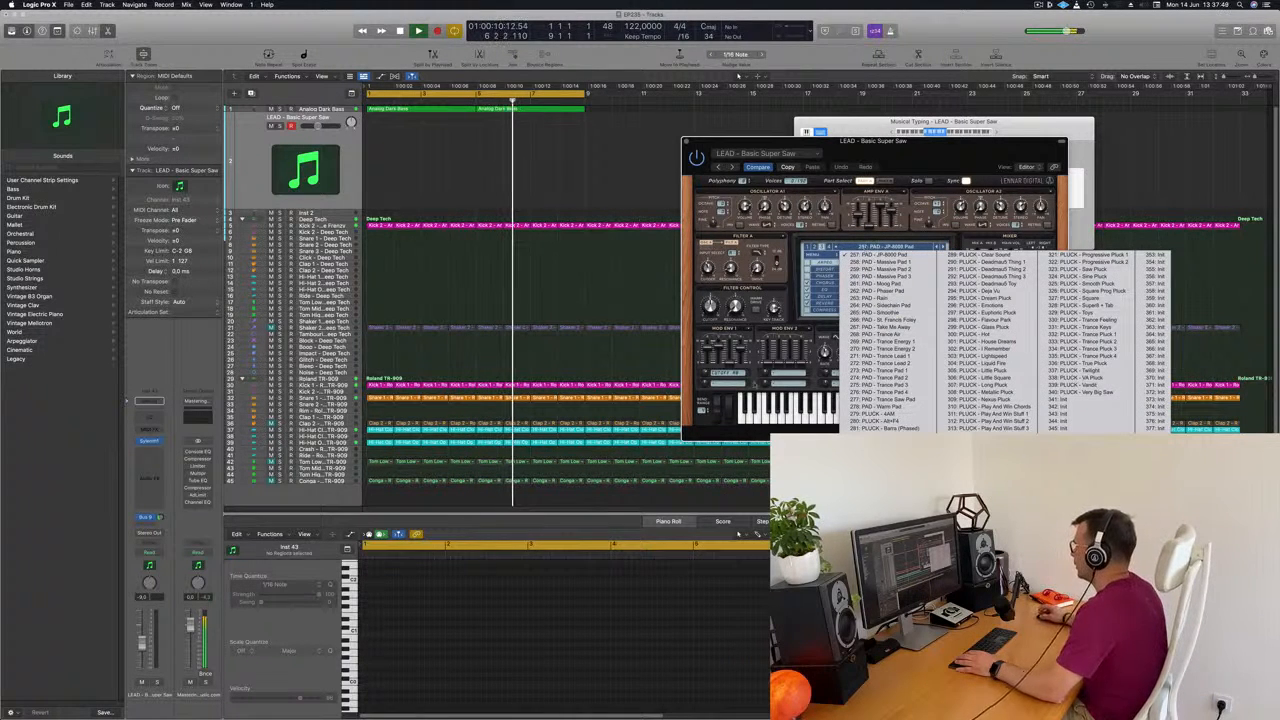
pyautogui.click(880, 413)
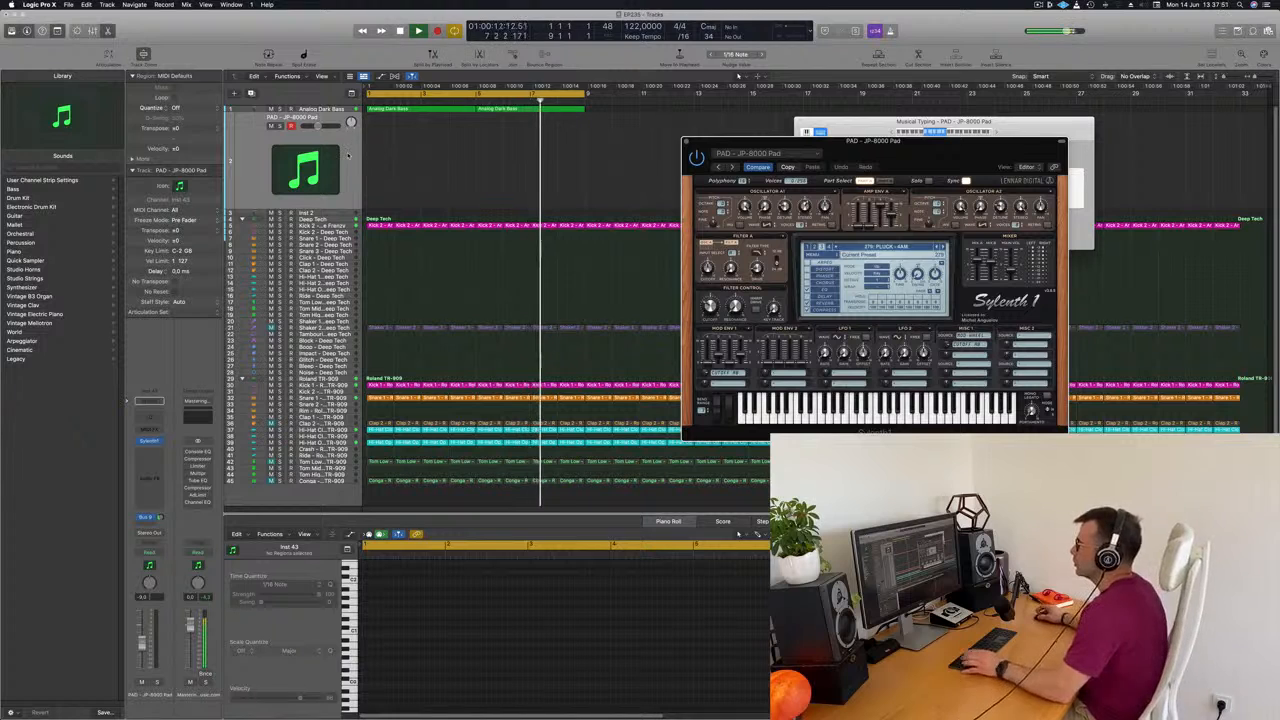
# Step: Copy the first bass region to the PLUCK - 4AM track and stack its first three notes into a one-bar chord
pyautogui.moveTo(392, 112); pyautogui.dragTo(390, 162)
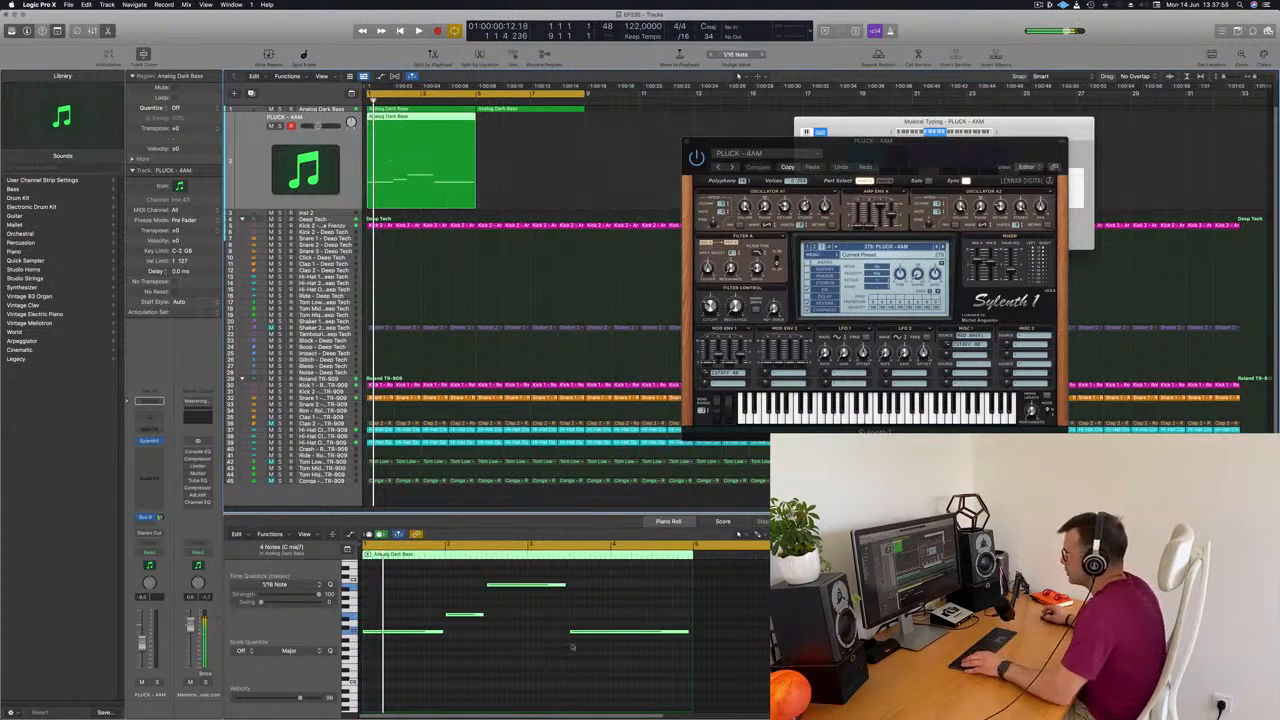
pyautogui.click(466, 616)
pyautogui.moveTo(464, 616); pyautogui.dragTo(380, 622)
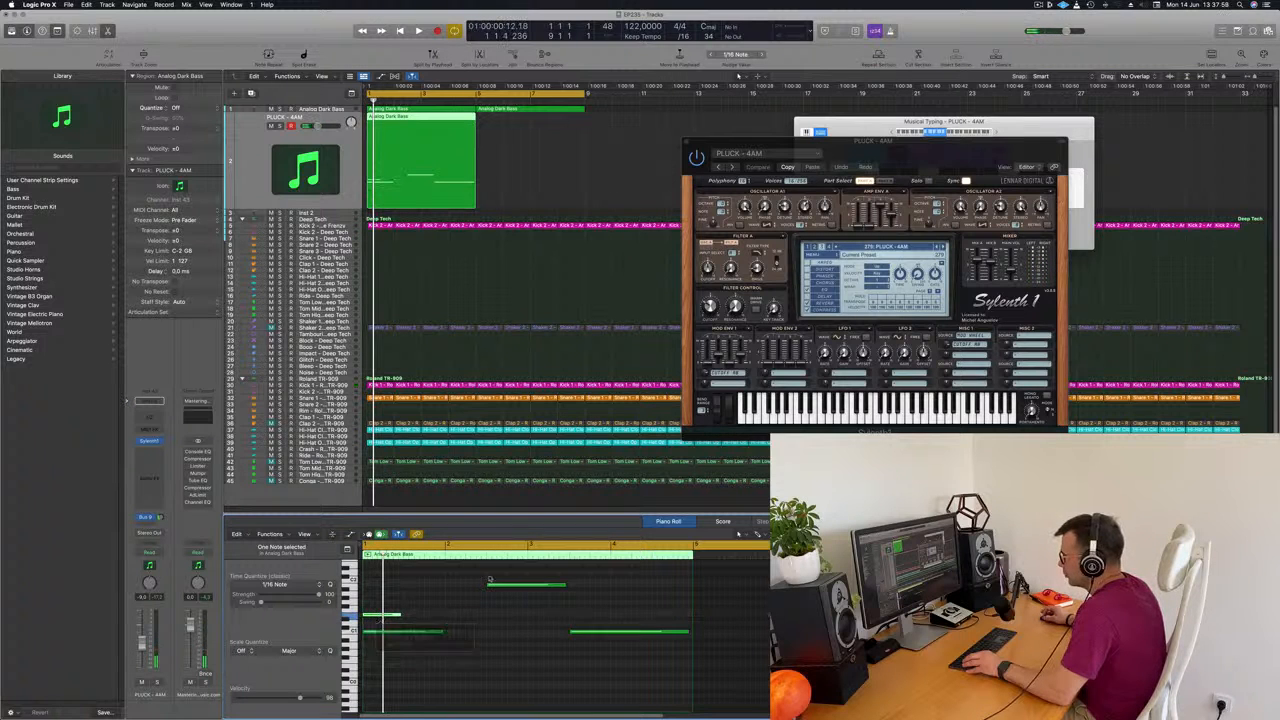
pyautogui.moveTo(531, 586); pyautogui.dragTo(440, 615)
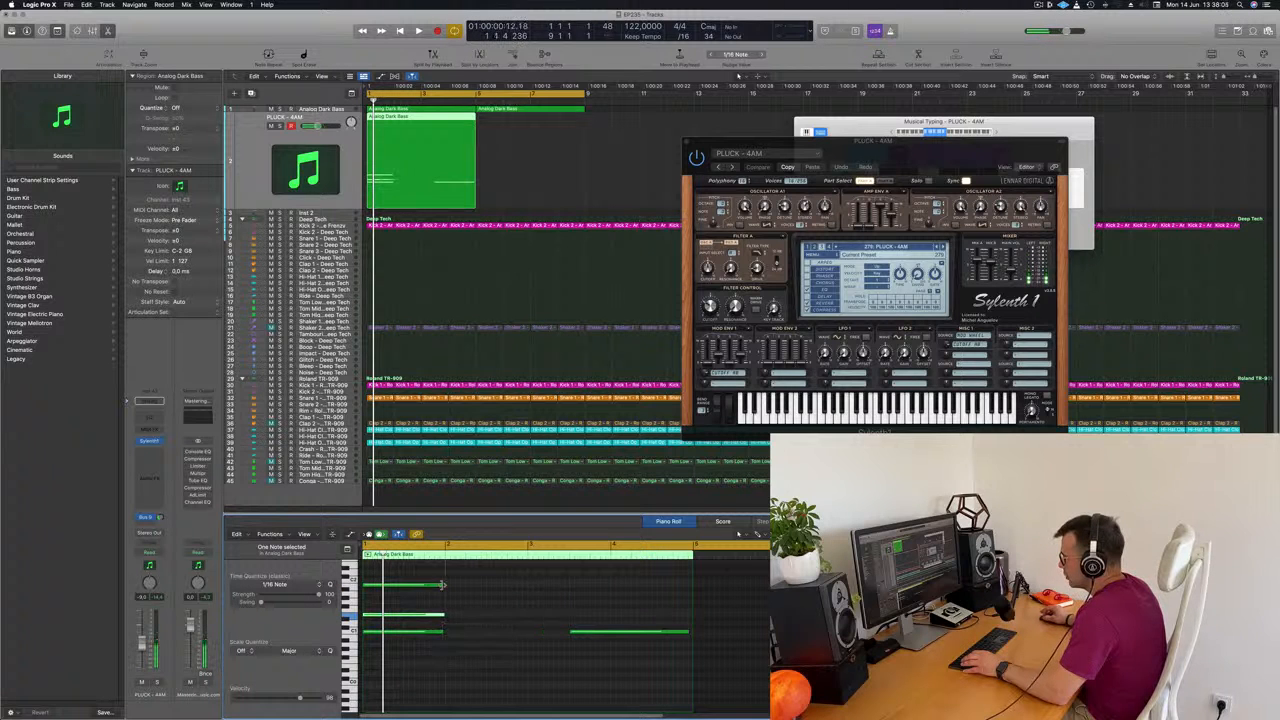
pyautogui.moveTo(441, 630); pyautogui.dragTo(441, 631)
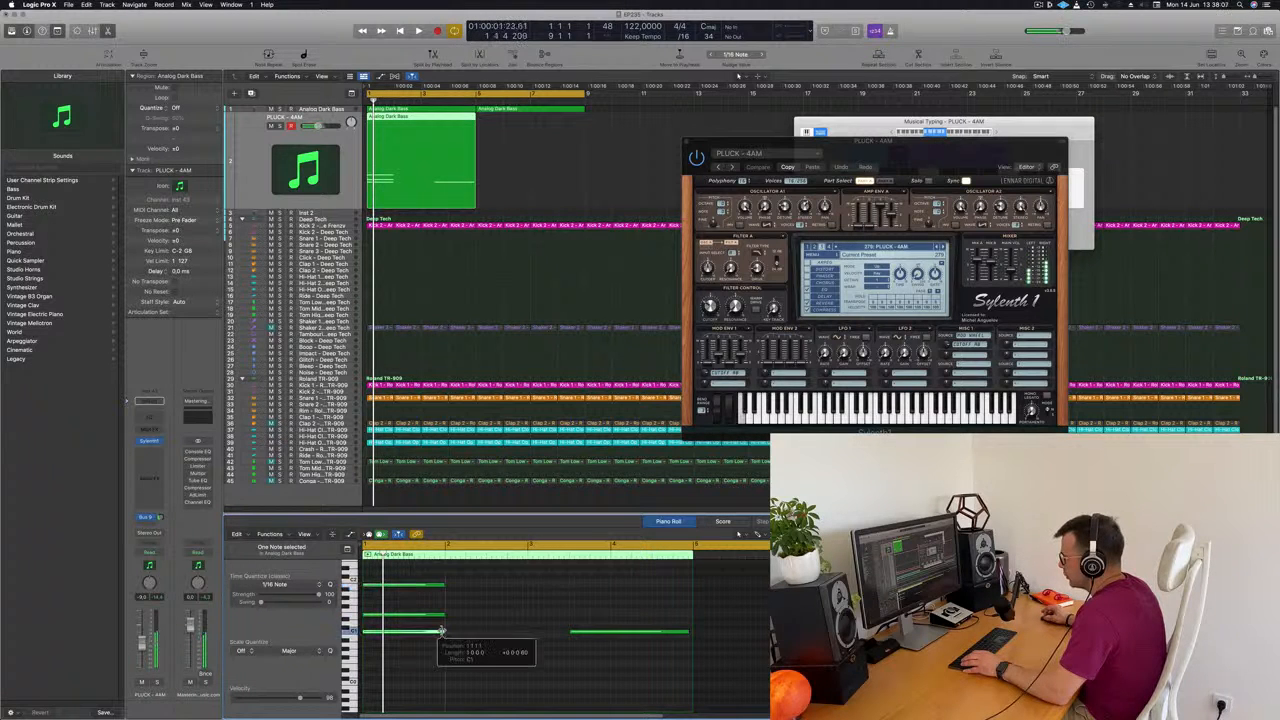
# Step: Remove the remaining note, shorten the chord to about one beat and copy it to fill bar 1 with four chords
pyautogui.press('space')
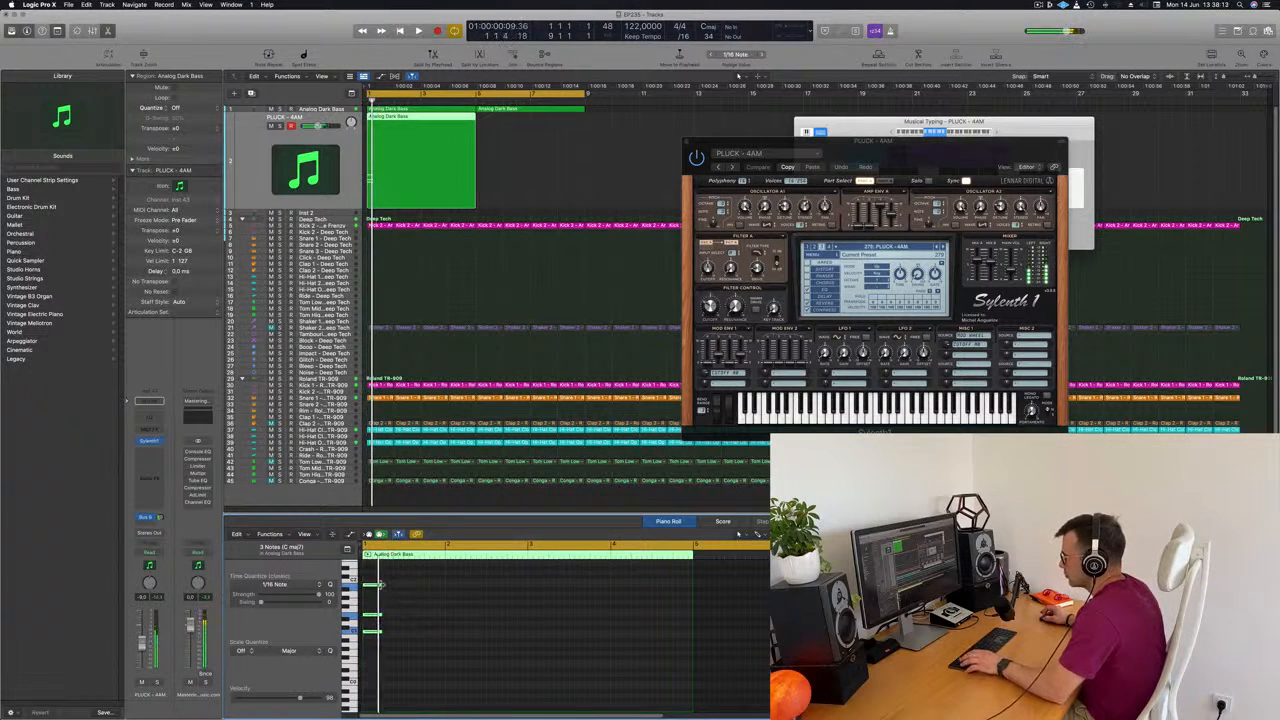
pyautogui.moveTo(388, 595); pyautogui.dragTo(371, 639)
pyautogui.moveTo(378, 590); pyautogui.dragTo(421, 591)
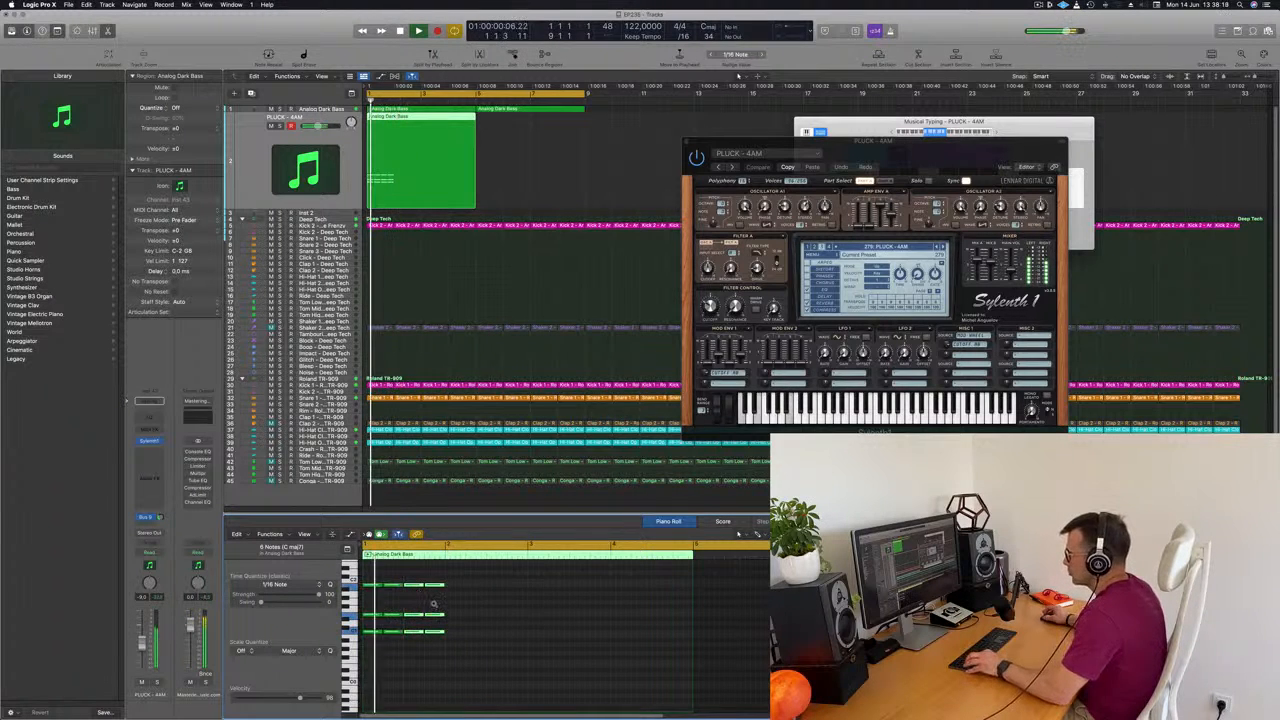
# Step: Turn the four chords in bar 1 into eight eighth-note chords and transpose them up one octave while the loop plays
pyautogui.press('super+Right')
pyautogui.press('super+Right')
pyautogui.press('super+Left')
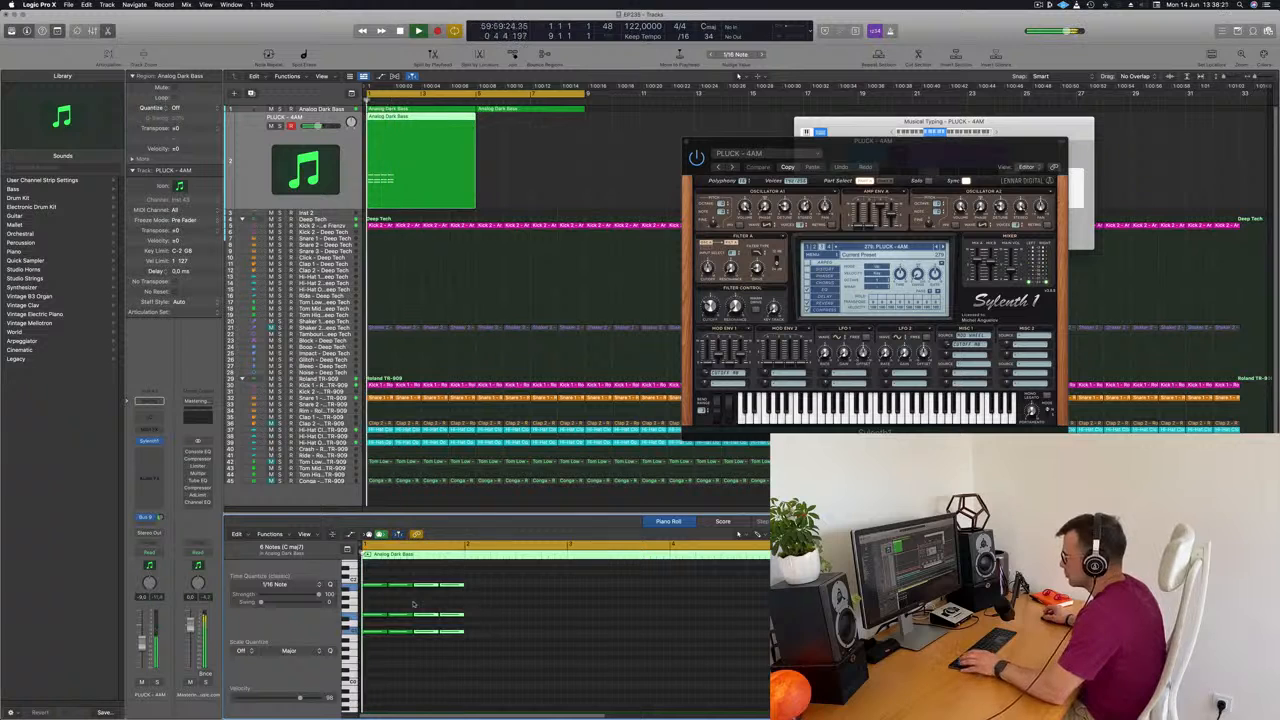
pyautogui.moveTo(466, 653); pyautogui.dragTo(374, 578)
pyautogui.press('space')
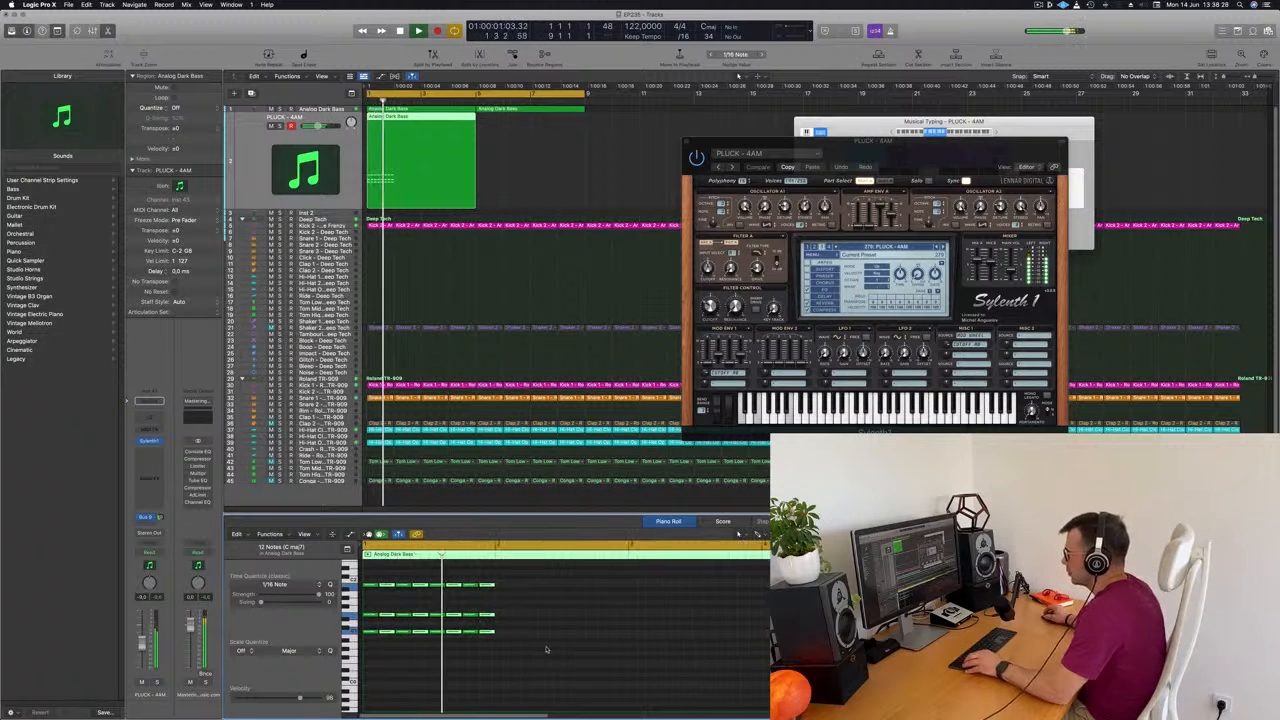
pyautogui.scroll(2, 547, 645)
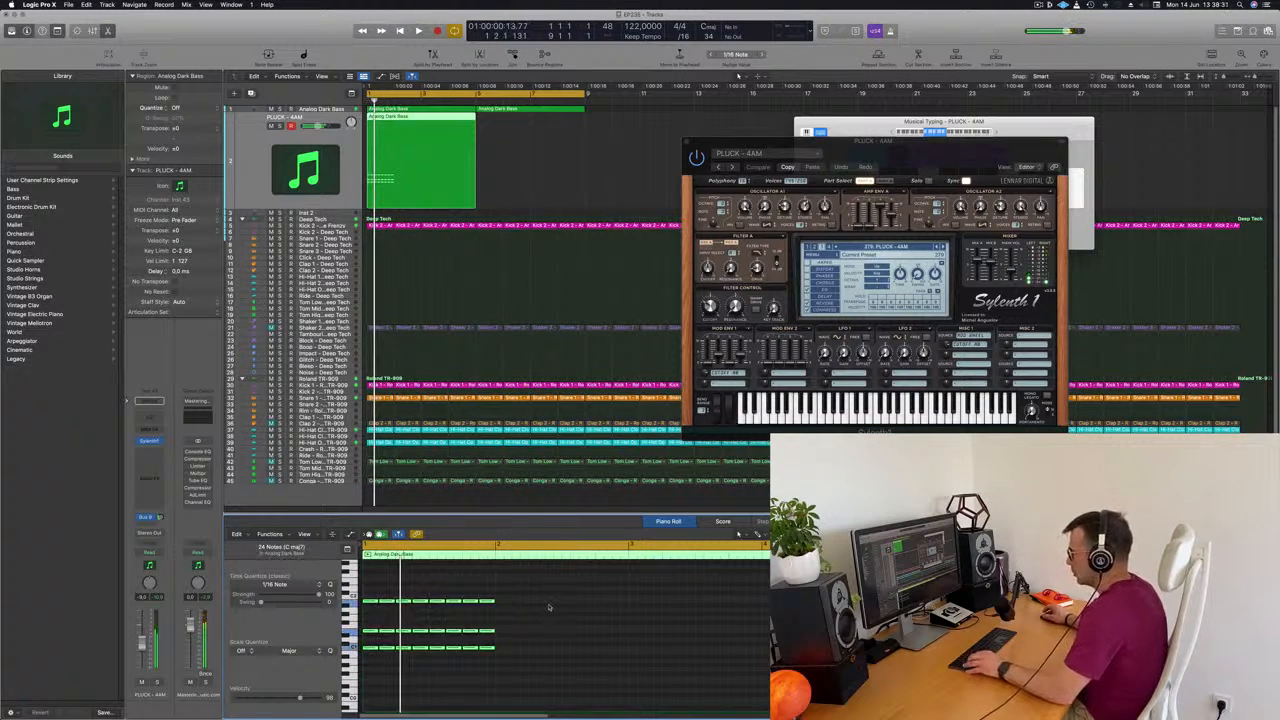
pyautogui.scroll(-5, 548, 606)
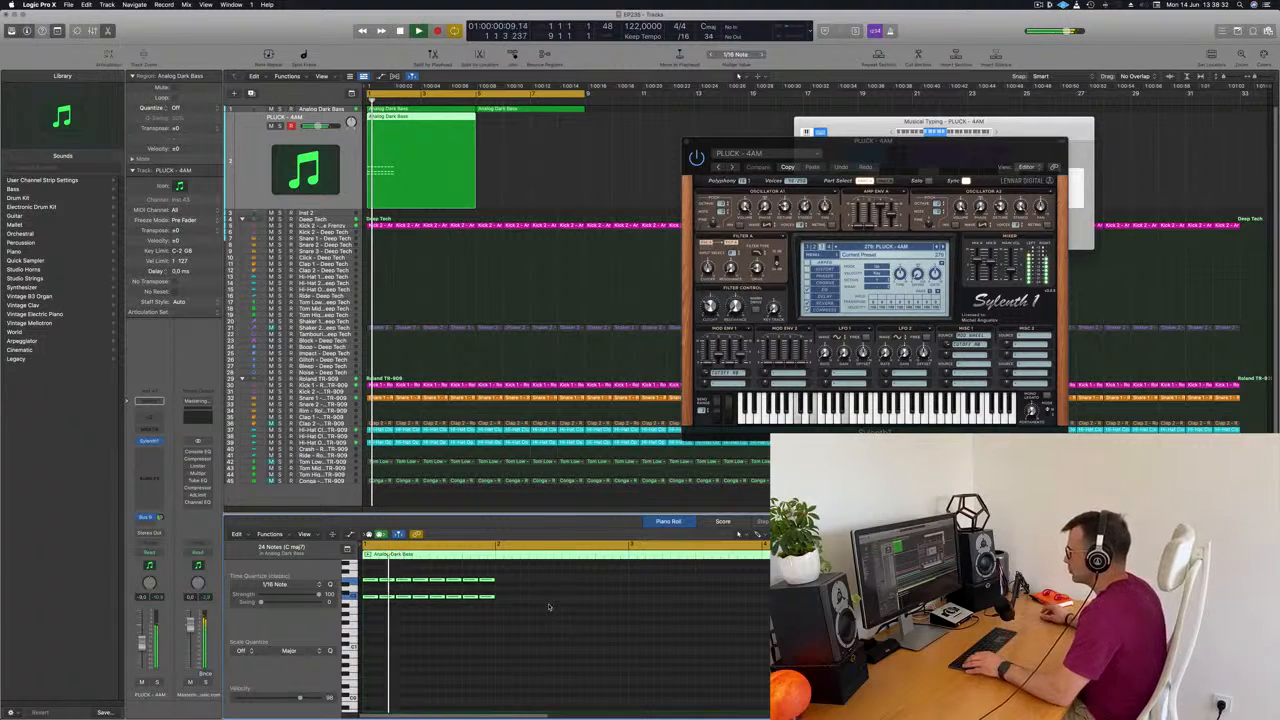
# Step: Split the PLUCK - 4AM region after bar 1, delete the remainder and copy the one-bar chord region to bar 2
pyautogui.scroll(-3, 551, 619)
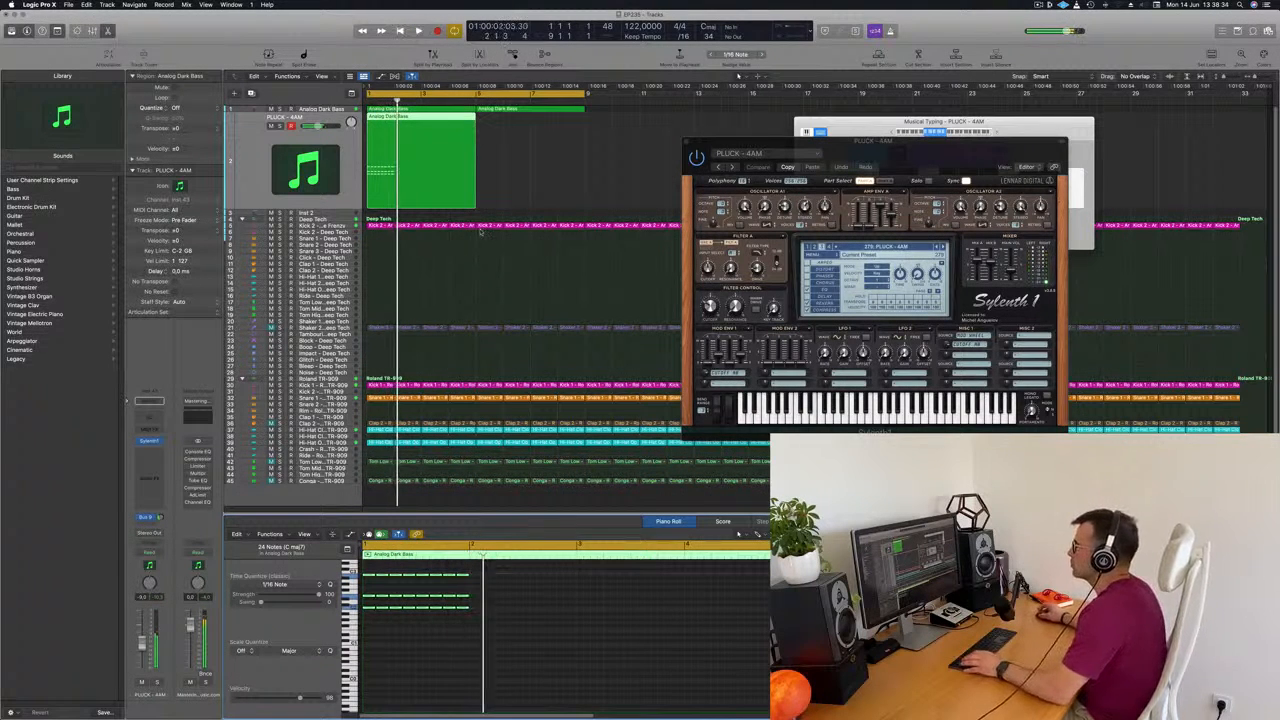
pyautogui.click(391, 125)
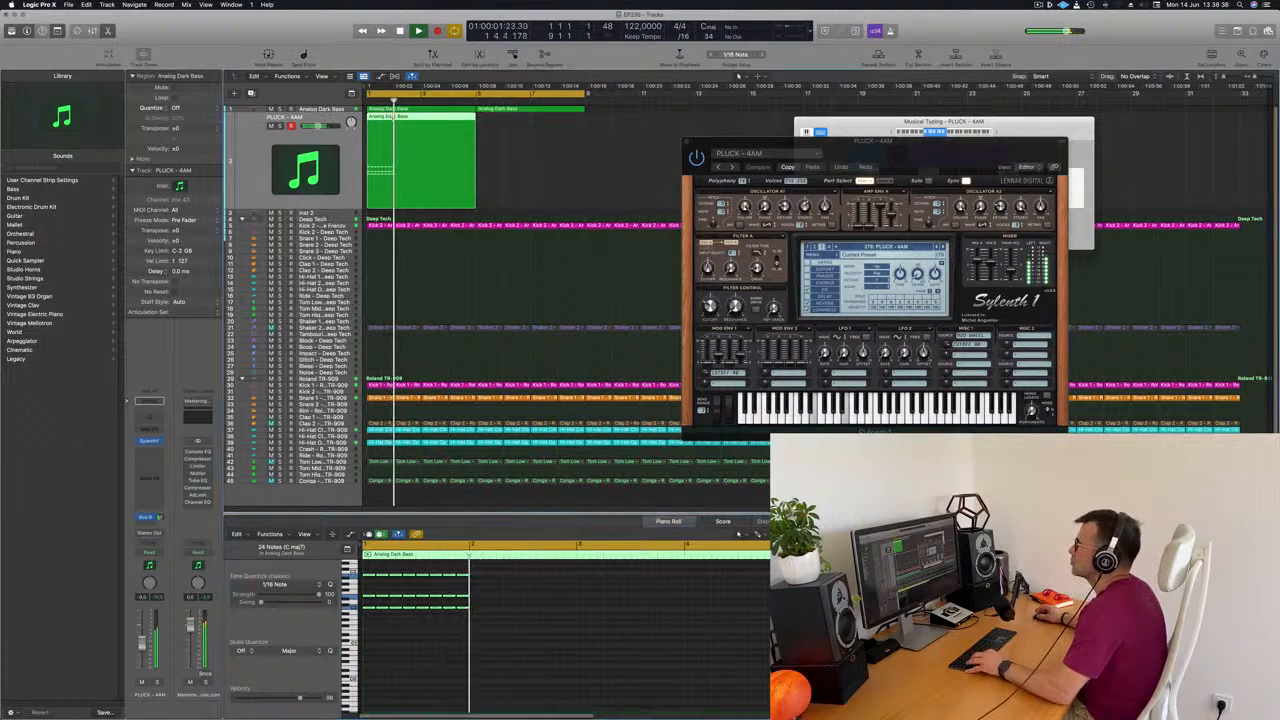
pyautogui.keyDown('super'); pyautogui.doubleClick(393, 121); pyautogui.keyUp('super')
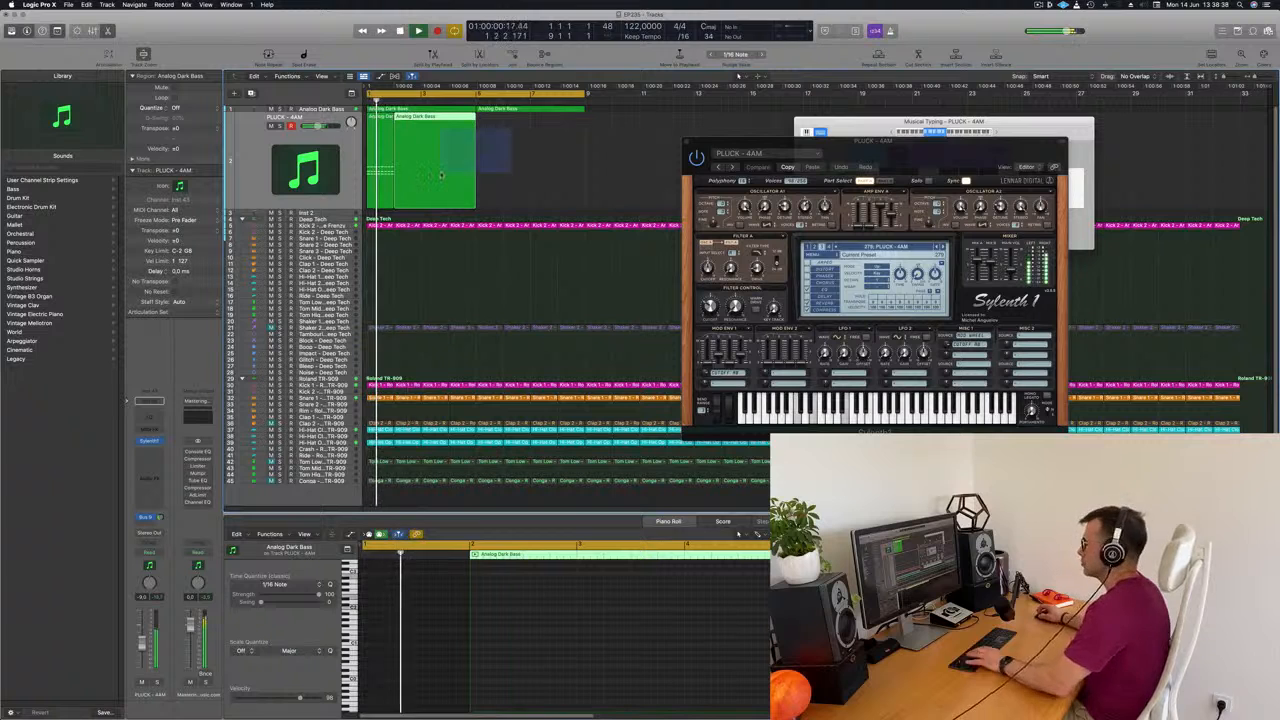
pyautogui.press('Delete')
pyautogui.click(378, 159)
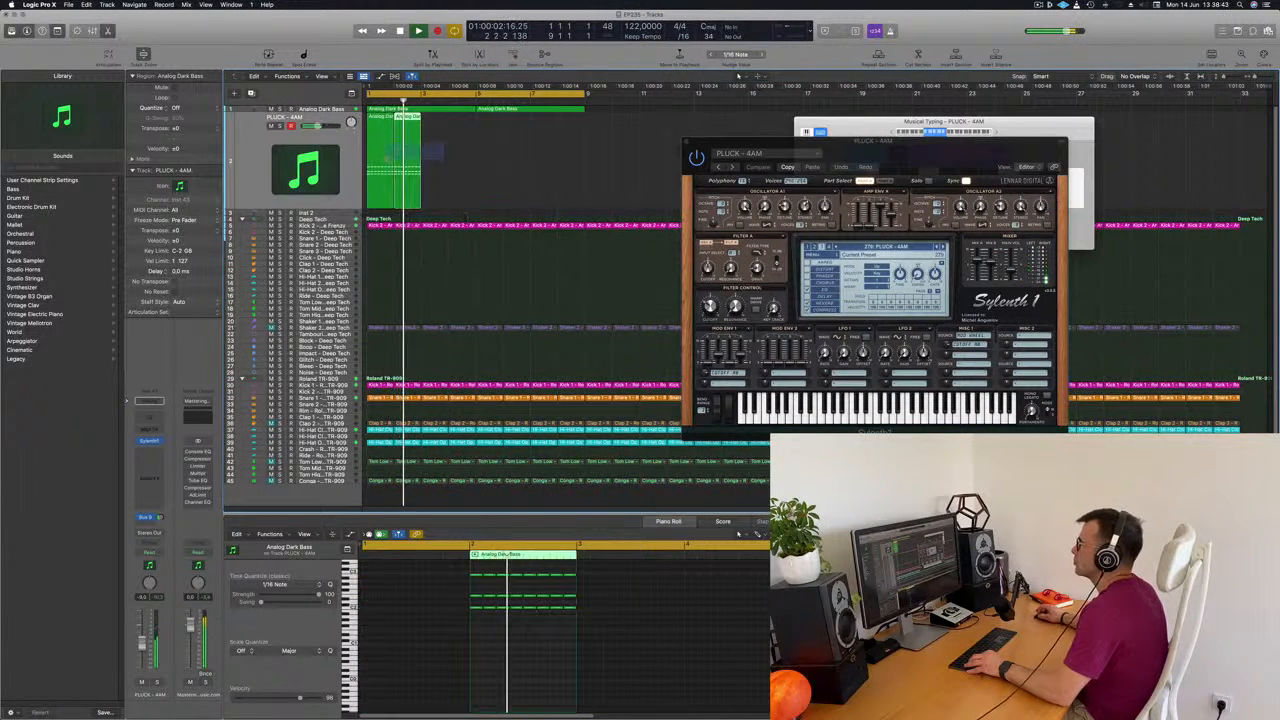
pyautogui.press('z')
pyautogui.press('z')
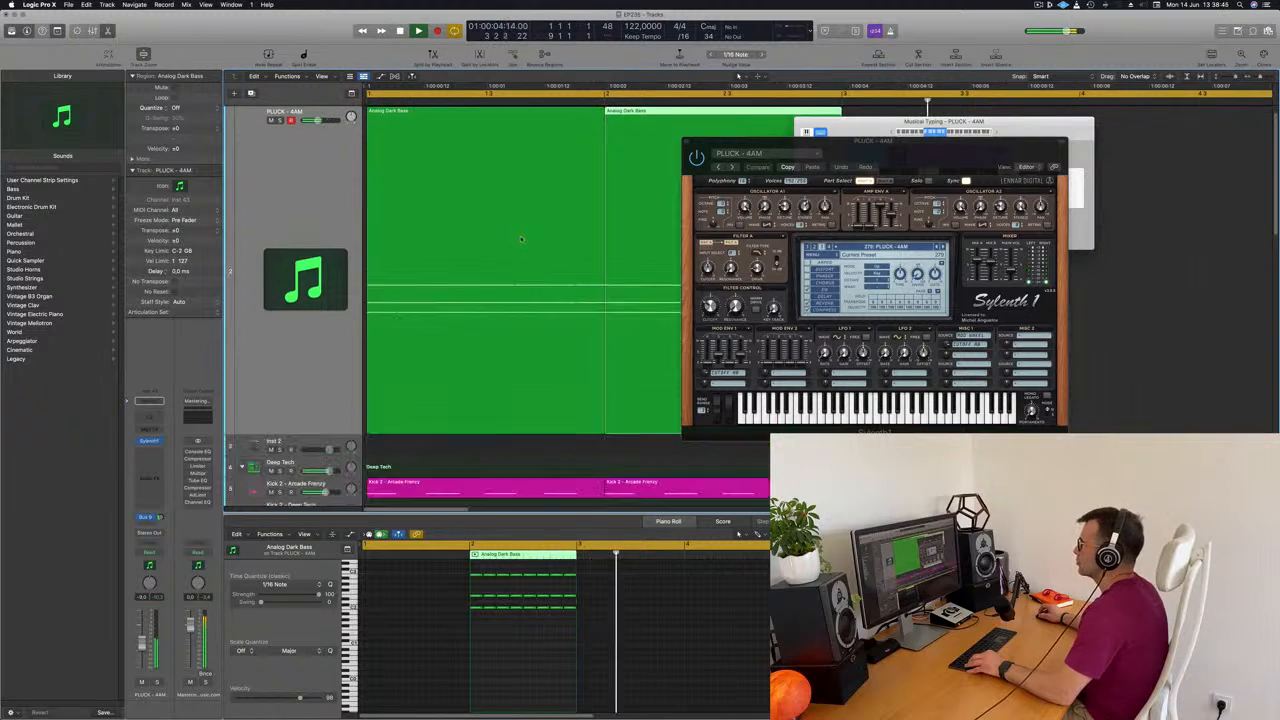
# Step: Copy the two one-bar chord regions on the PLUCK - 4AM track to bars 3 and 4
pyautogui.scroll(1, 517, 237)
pyautogui.press('Return')
pyautogui.moveTo(496, 194); pyautogui.dragTo(462, 127)
pyautogui.press('Return')
# Step: Step forward through the Sylenth1 pluck presets to PLUCK - Basic Progressive 1 while the loop plays
pyautogui.moveTo(918, 142); pyautogui.dragTo(749, 159)
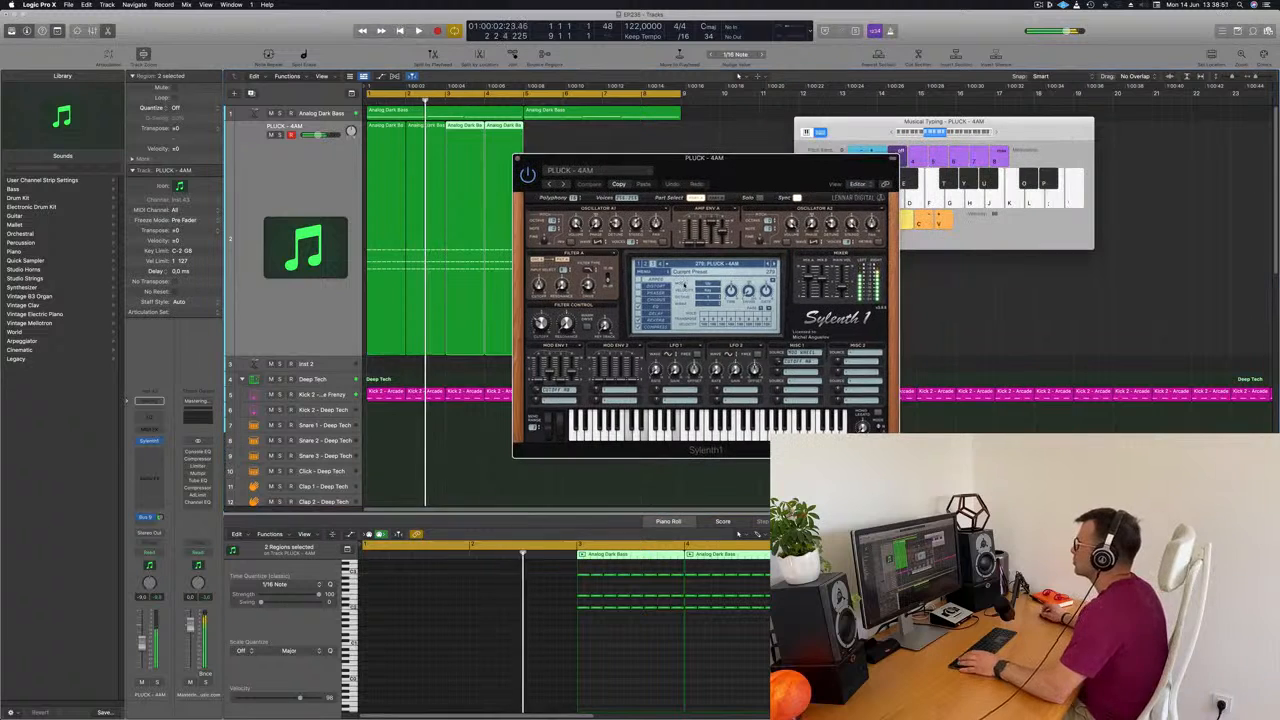
pyautogui.click(775, 264)
pyautogui.click(775, 264)
pyautogui.click(775, 264)
pyautogui.click(775, 264)
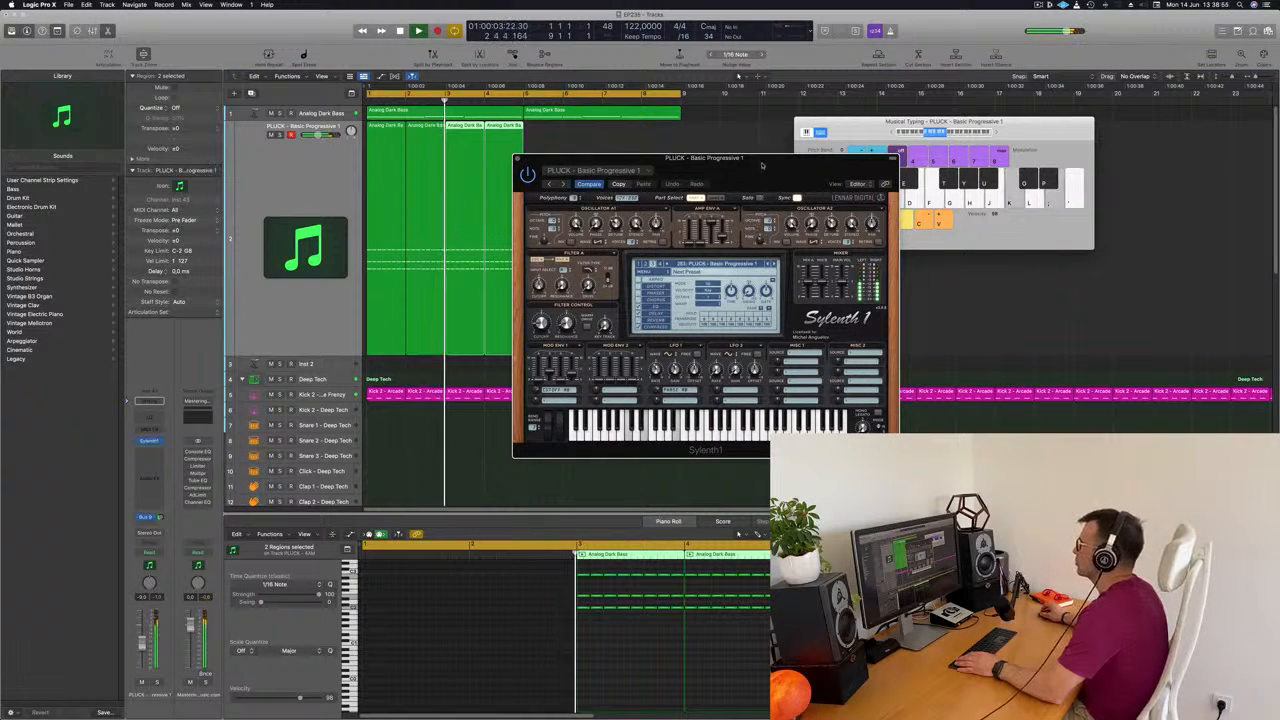
# Step: Copy the four chord regions on the pluck track to fill bars 5 to 8
pyautogui.moveTo(655, 158); pyautogui.dragTo(752, 163)
pyautogui.moveTo(557, 177); pyautogui.dragTo(536, 138)
pyautogui.moveTo(815, 179)
pyautogui.mouseDown()
pyautogui.moveTo(700, 229)
pyautogui.moveTo(822, 201)
pyautogui.mouseUp()
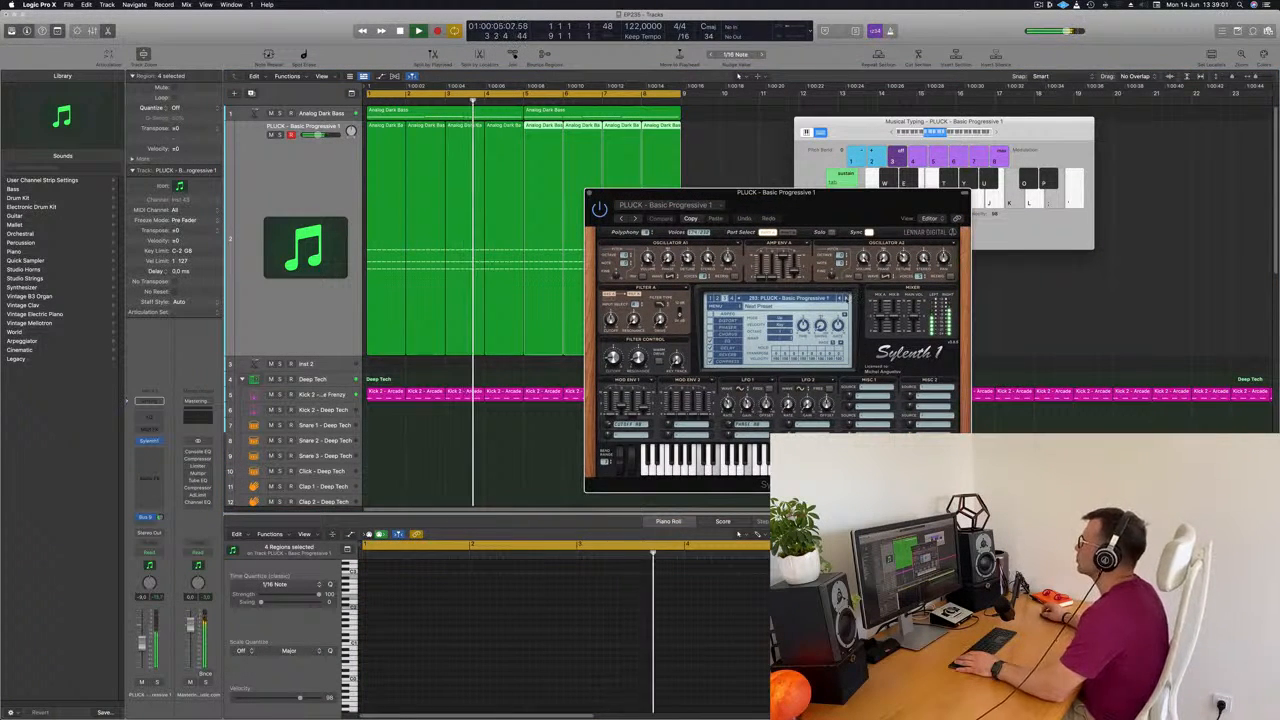
# Step: Audition the following Sylenth1 presets up to PLUCK - Deadmau5 Thing 2 and close the synth's window
pyautogui.click(847, 298)
pyautogui.press('Return')
pyautogui.click(847, 298)
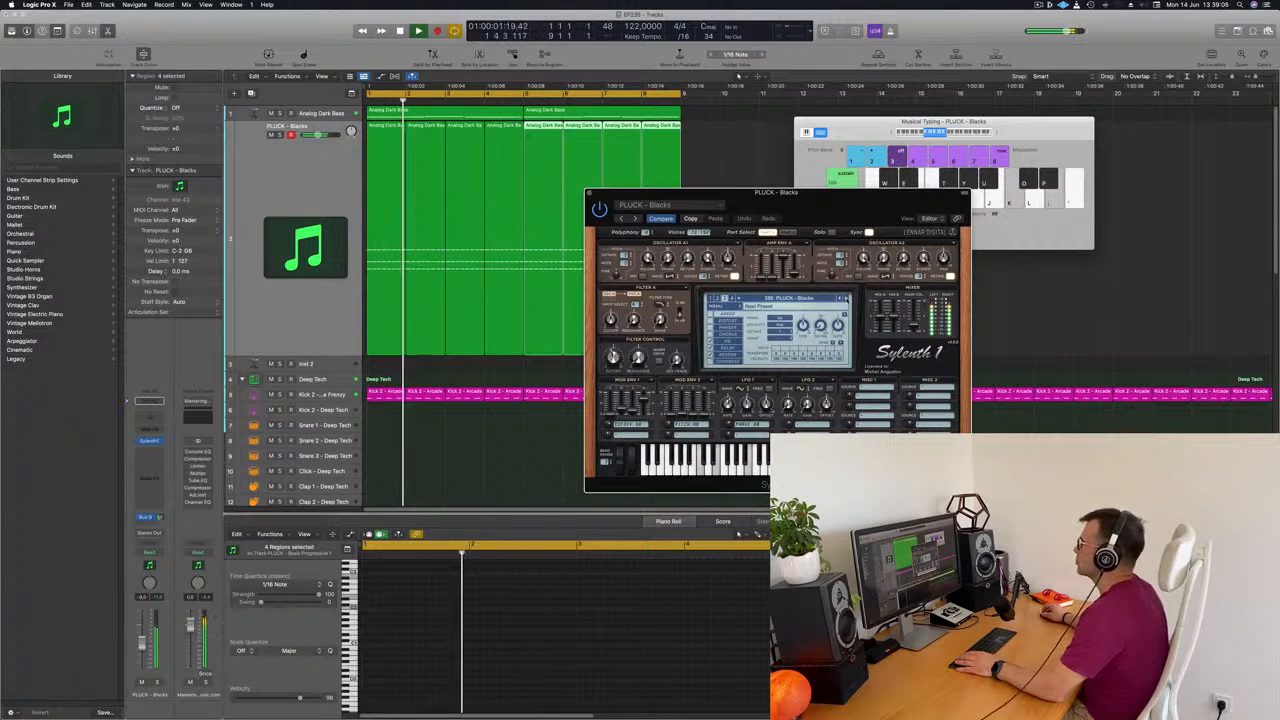
pyautogui.click(847, 298)
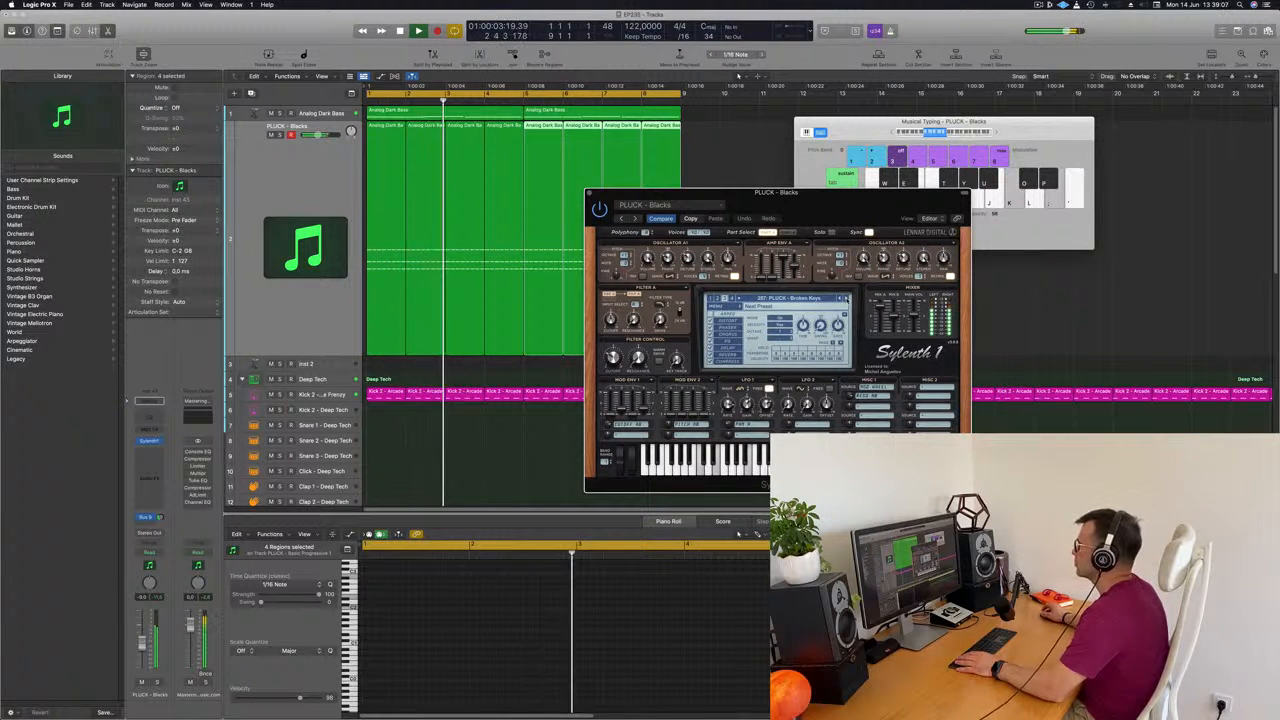
pyautogui.click(847, 298)
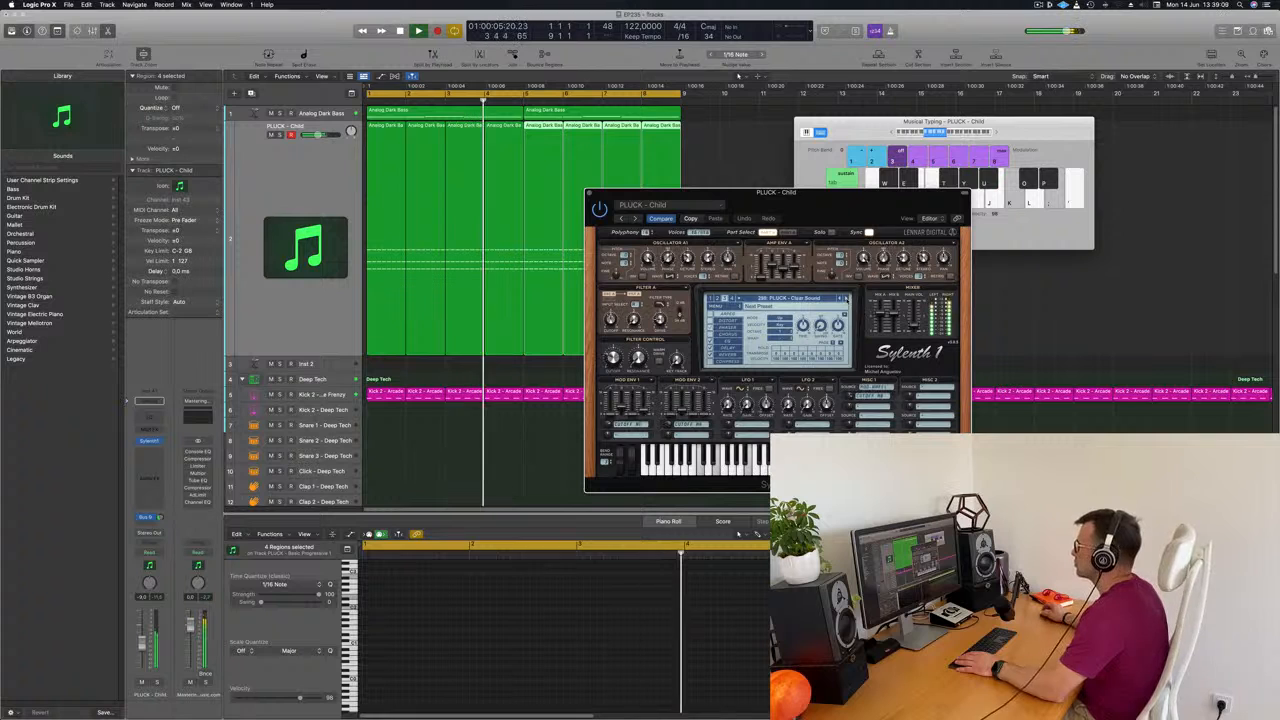
pyautogui.click(847, 298)
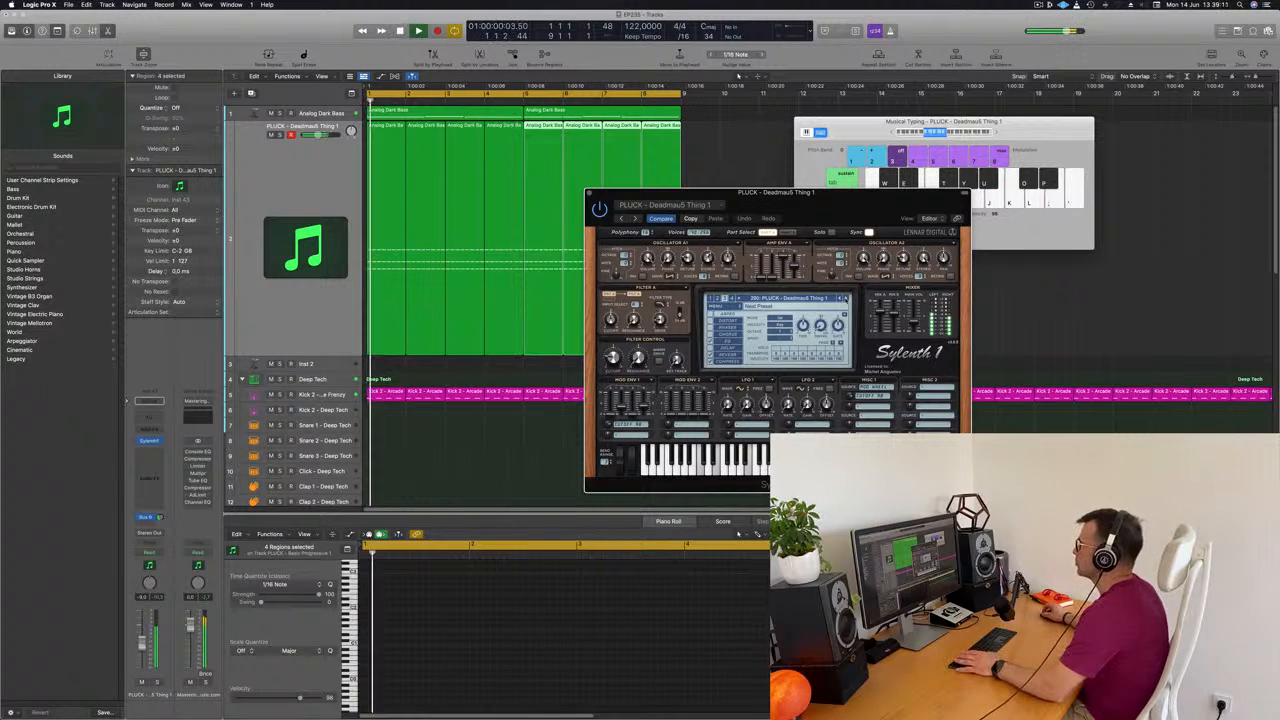
pyautogui.moveTo(859, 204); pyautogui.dragTo(911, 199)
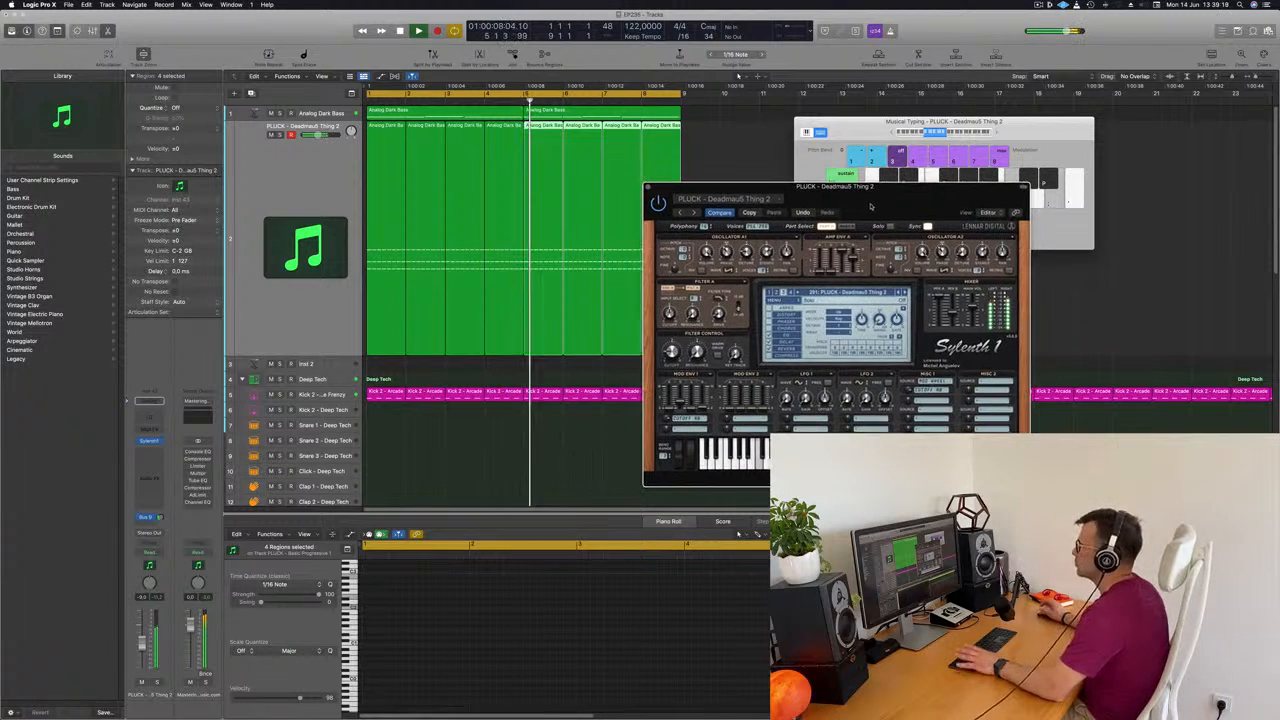
pyautogui.moveTo(863, 209); pyautogui.dragTo(831, 252)
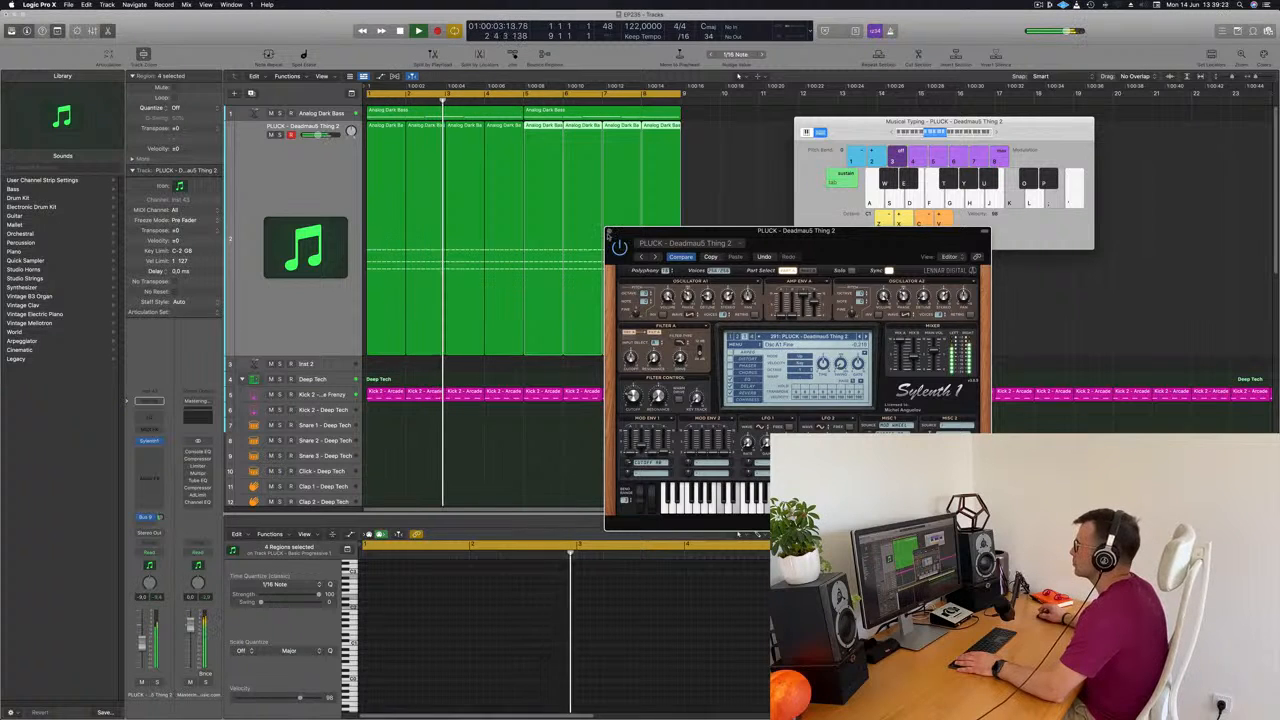
pyautogui.press('super+w')
# Step: Open Alchemy on the Analog Dark Bass track and adjust its Cutoff 2 control while the loop plays
pyautogui.click(341, 116)
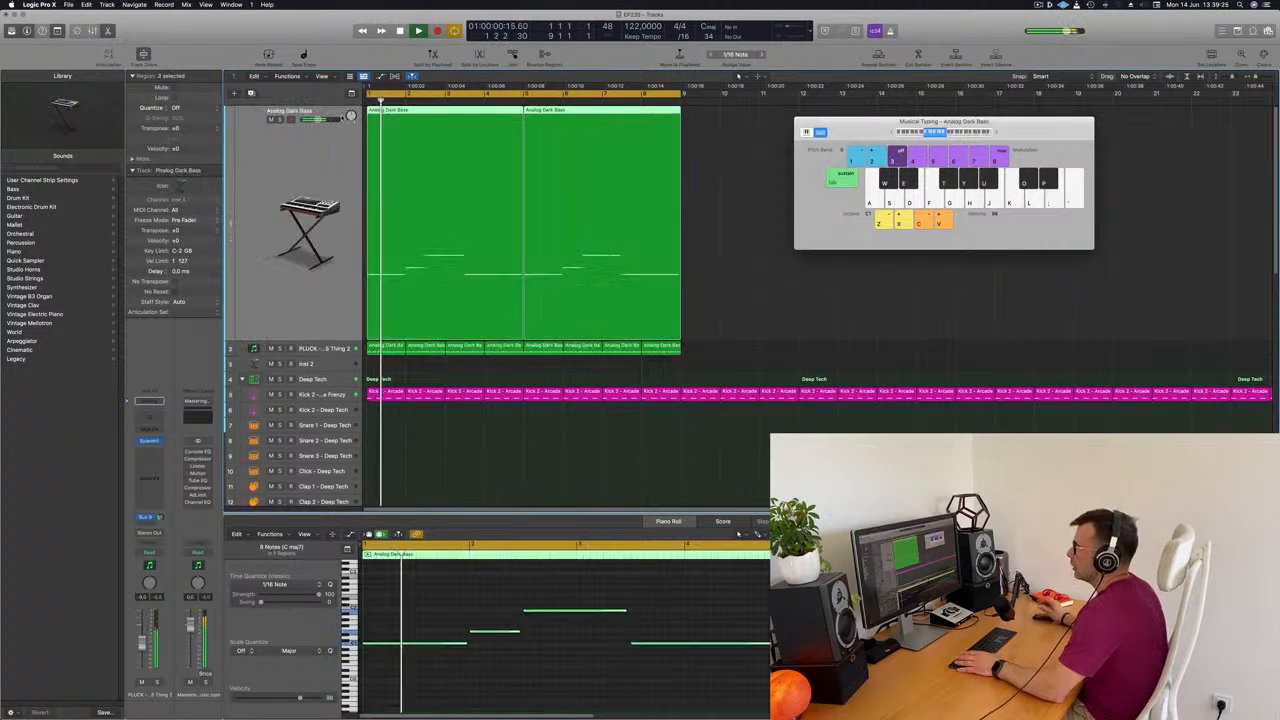
pyautogui.press('Return')
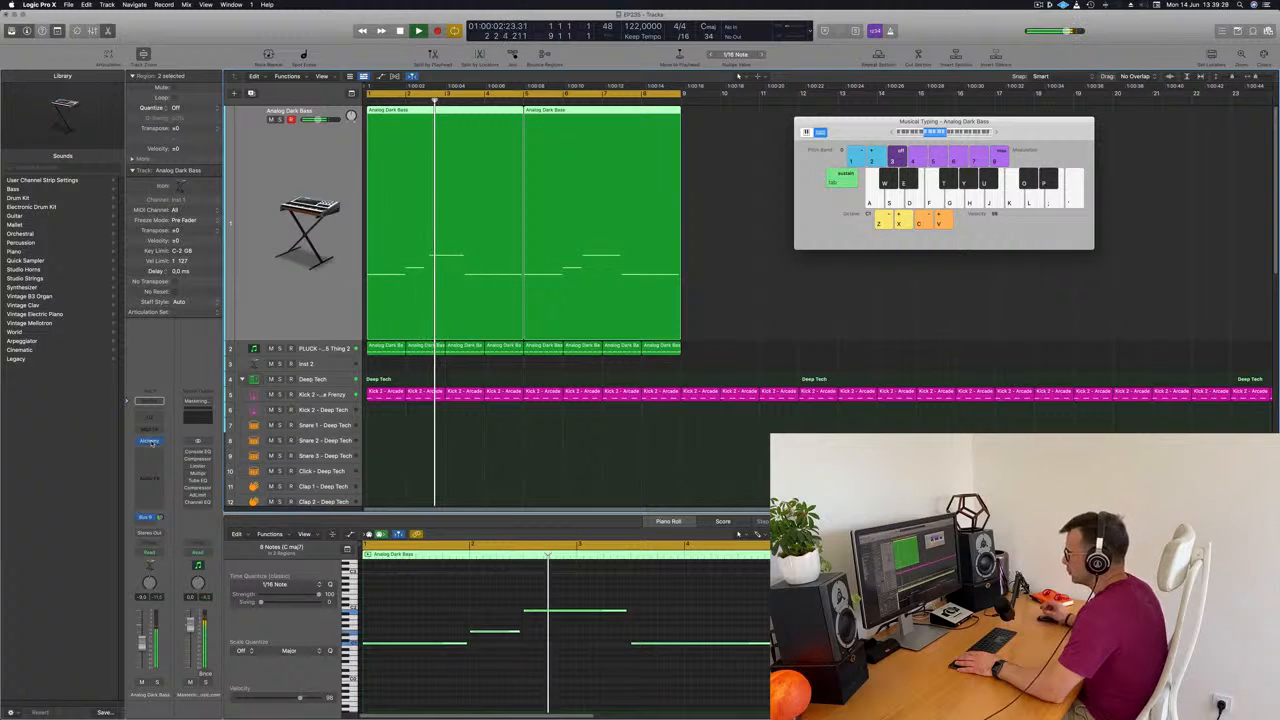
pyautogui.click(148, 441)
pyautogui.moveTo(922, 127); pyautogui.dragTo(912, 125)
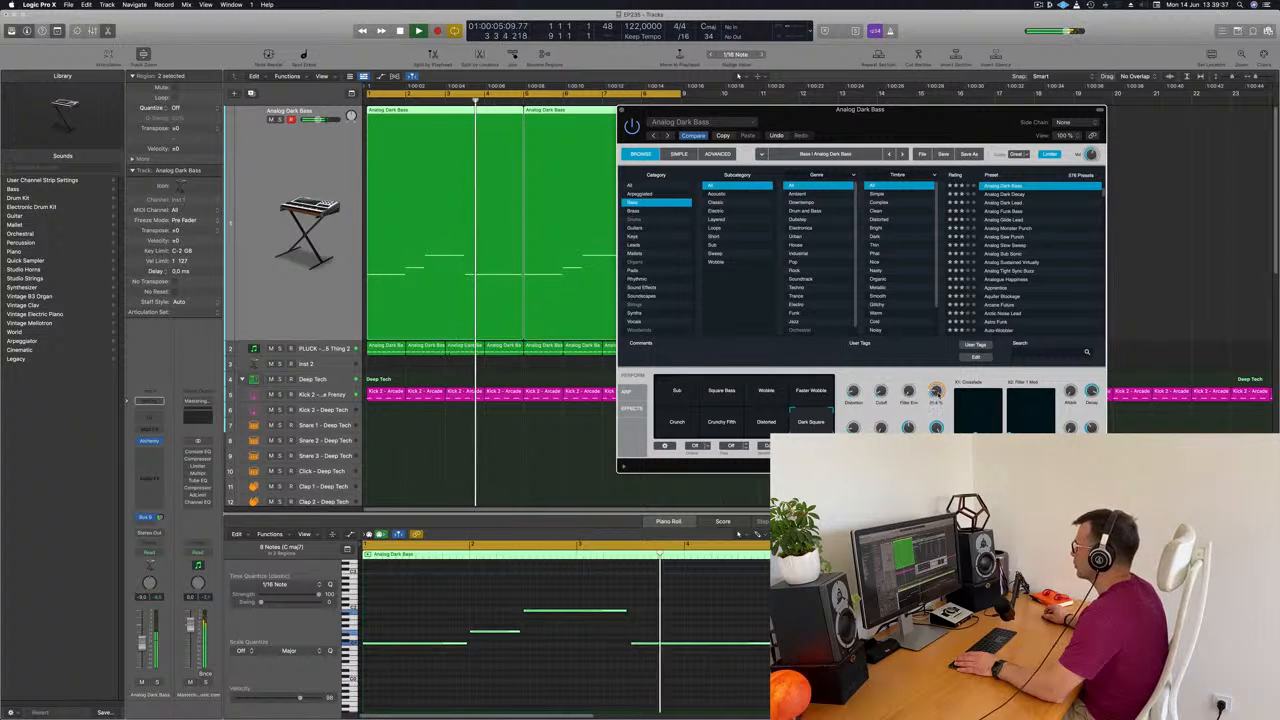
pyautogui.moveTo(860, 109); pyautogui.dragTo(895, 58)
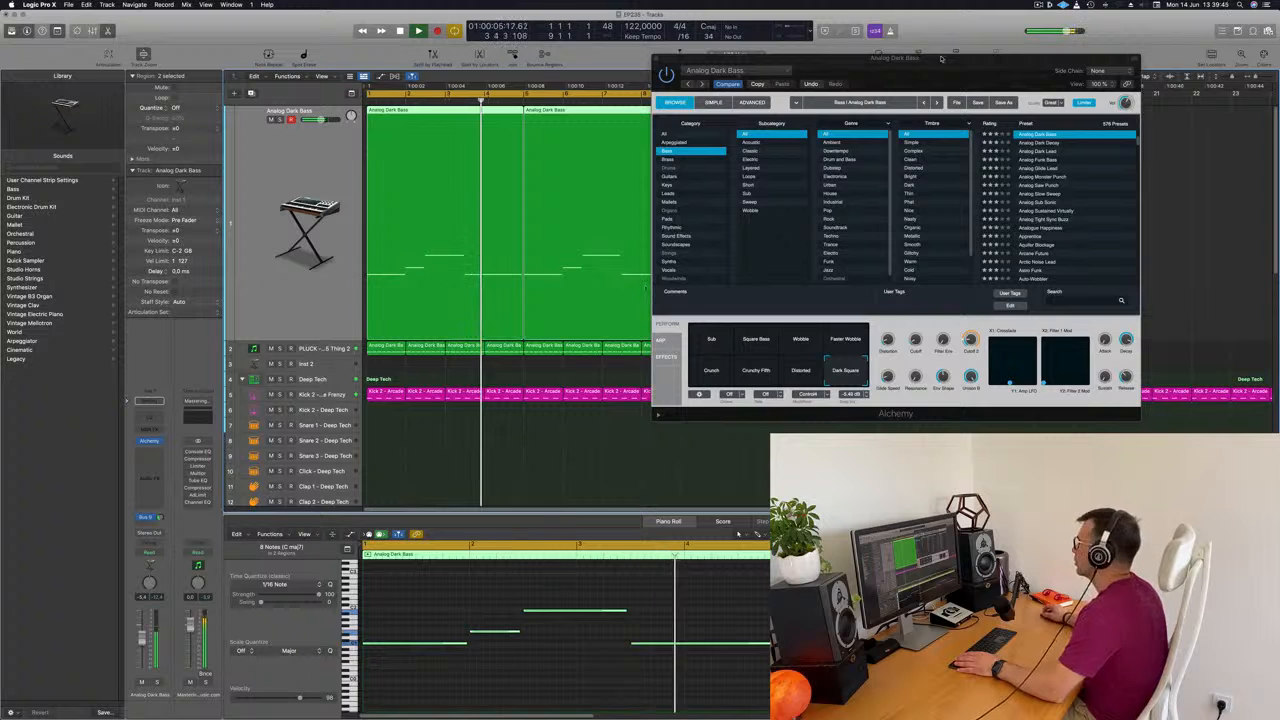
pyautogui.press('super+k')
pyautogui.moveTo(933, 70); pyautogui.dragTo(773, 160)
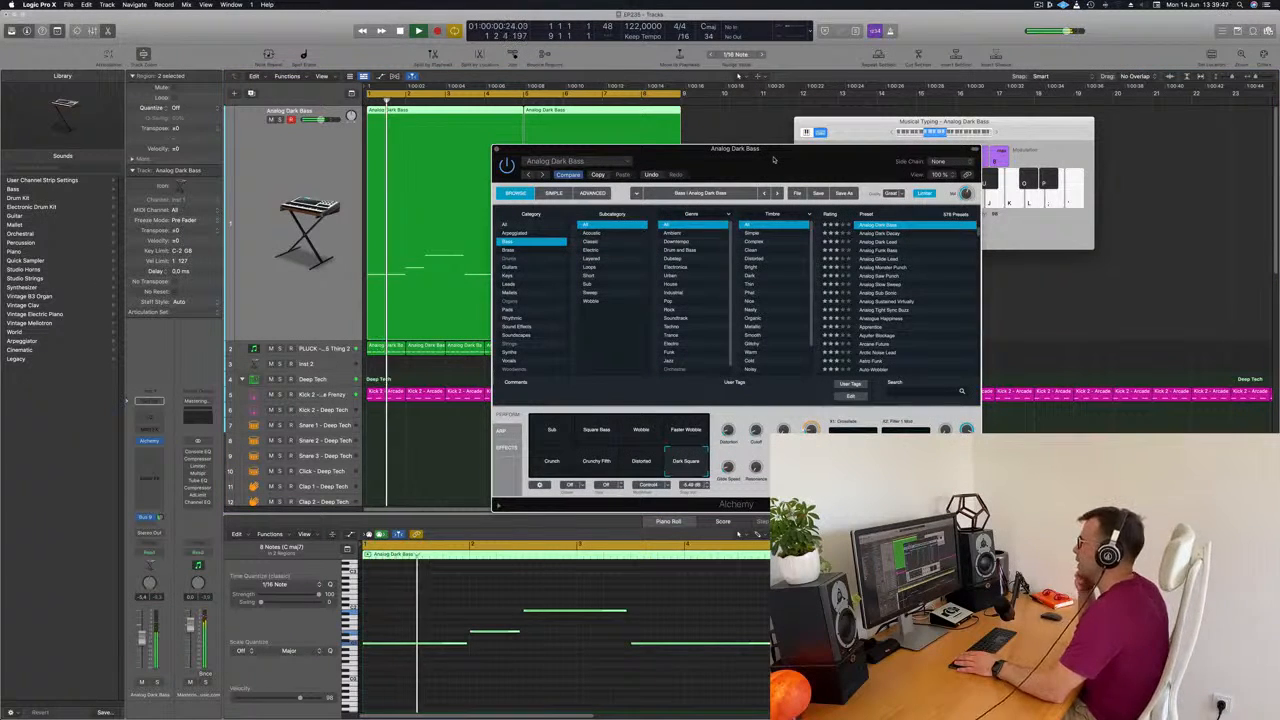
pyautogui.moveTo(773, 160); pyautogui.dragTo(853, 88)
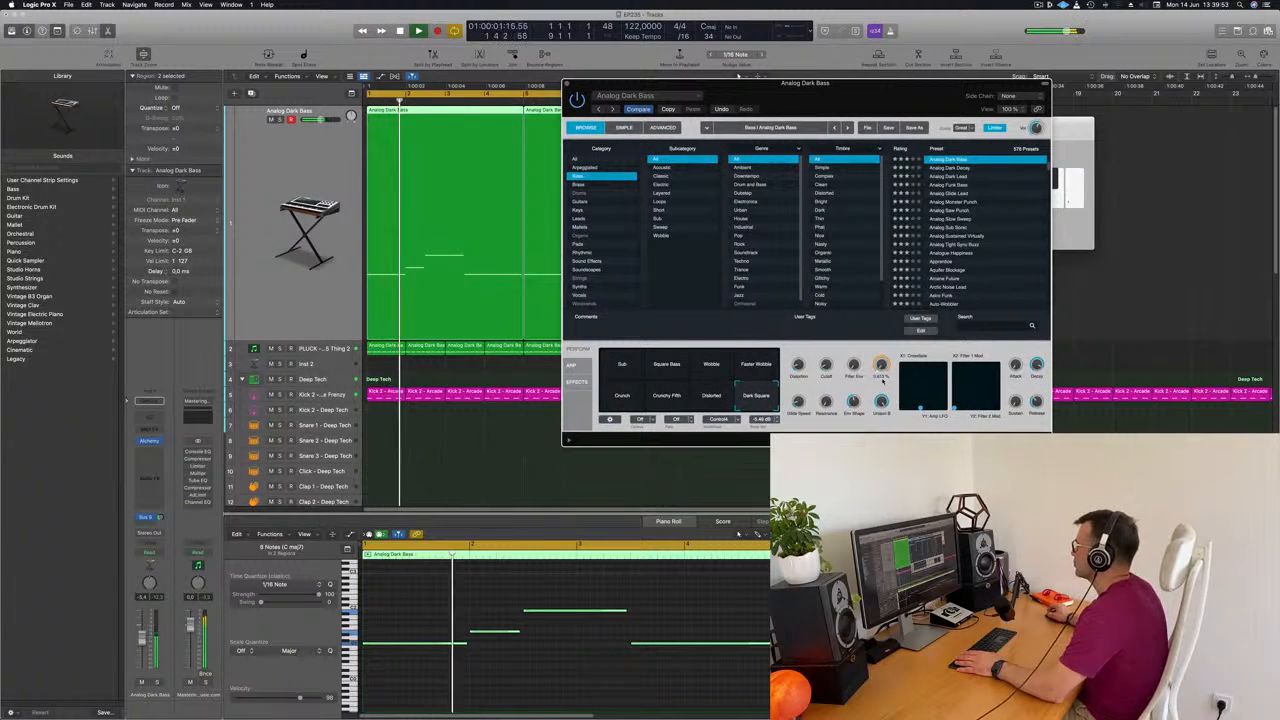
pyautogui.moveTo(880, 84); pyautogui.dragTo(952, 78)
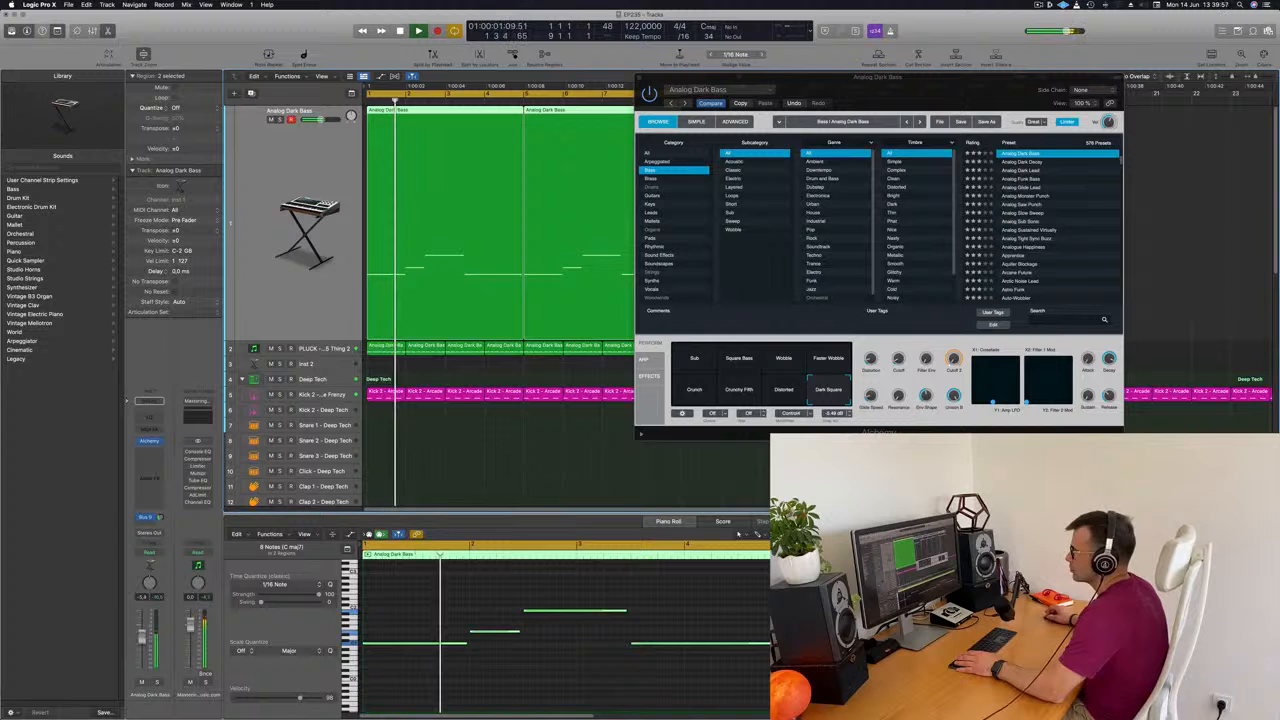
# Step: Reopen Sylenth1 on the pluck track and step through its presets to load PLUCK - Play And Win Stuff 6
pyautogui.click(326, 349)
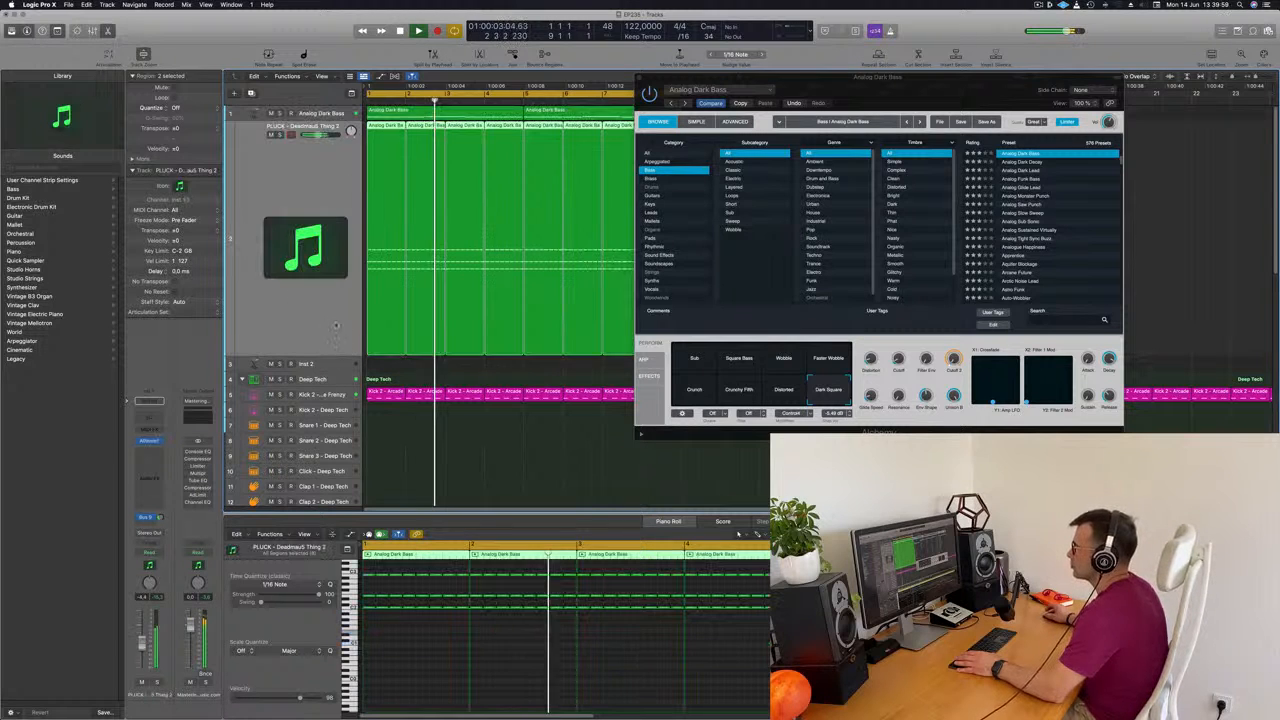
pyautogui.press('Return')
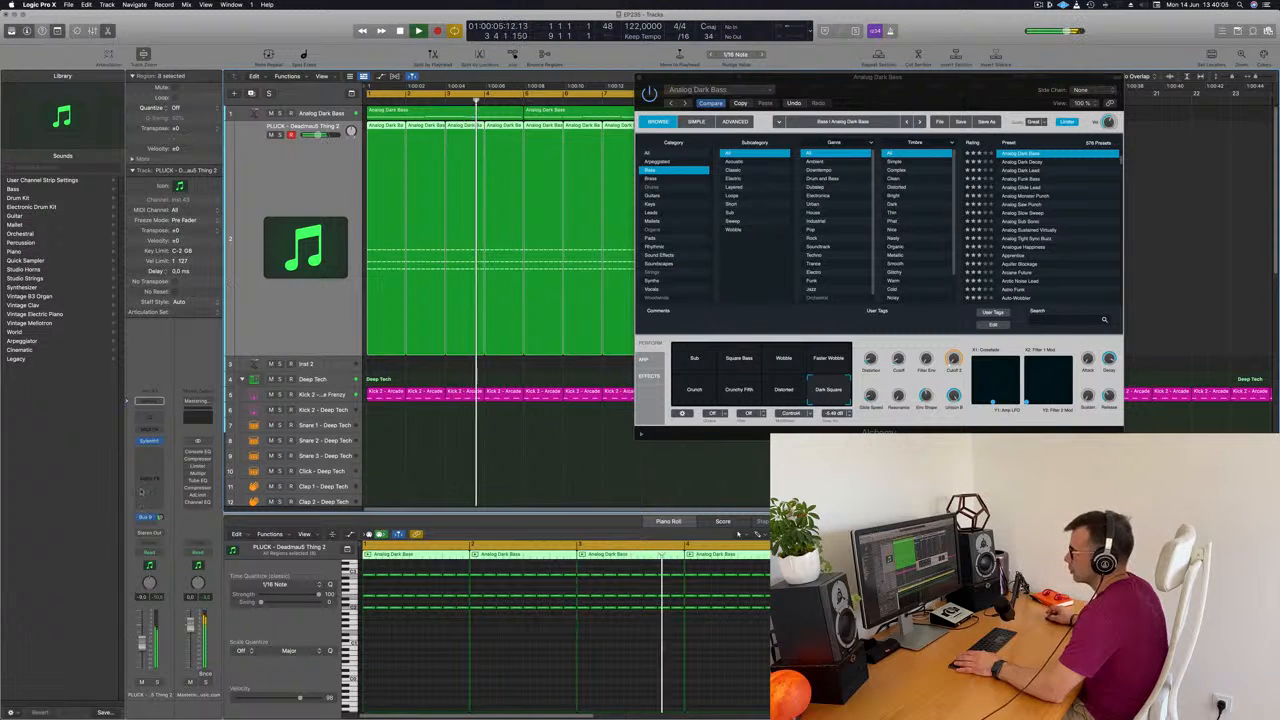
pyautogui.click(149, 441)
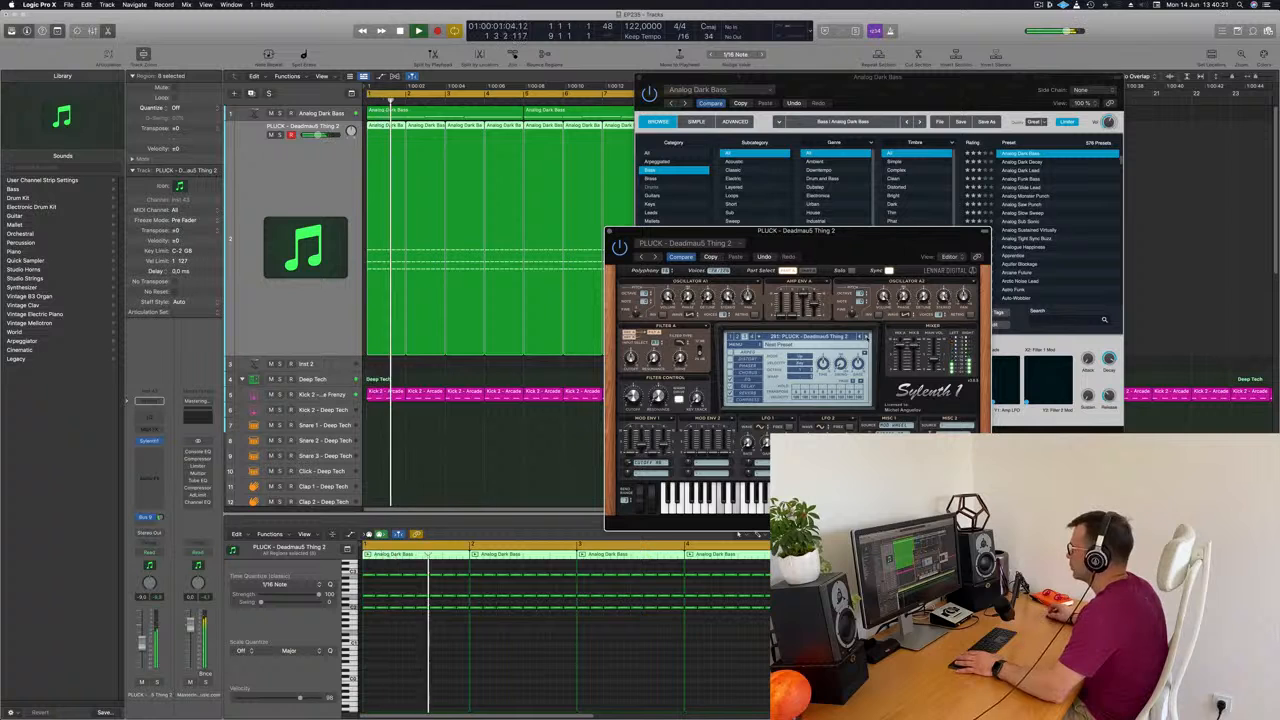
pyautogui.click(866, 338)
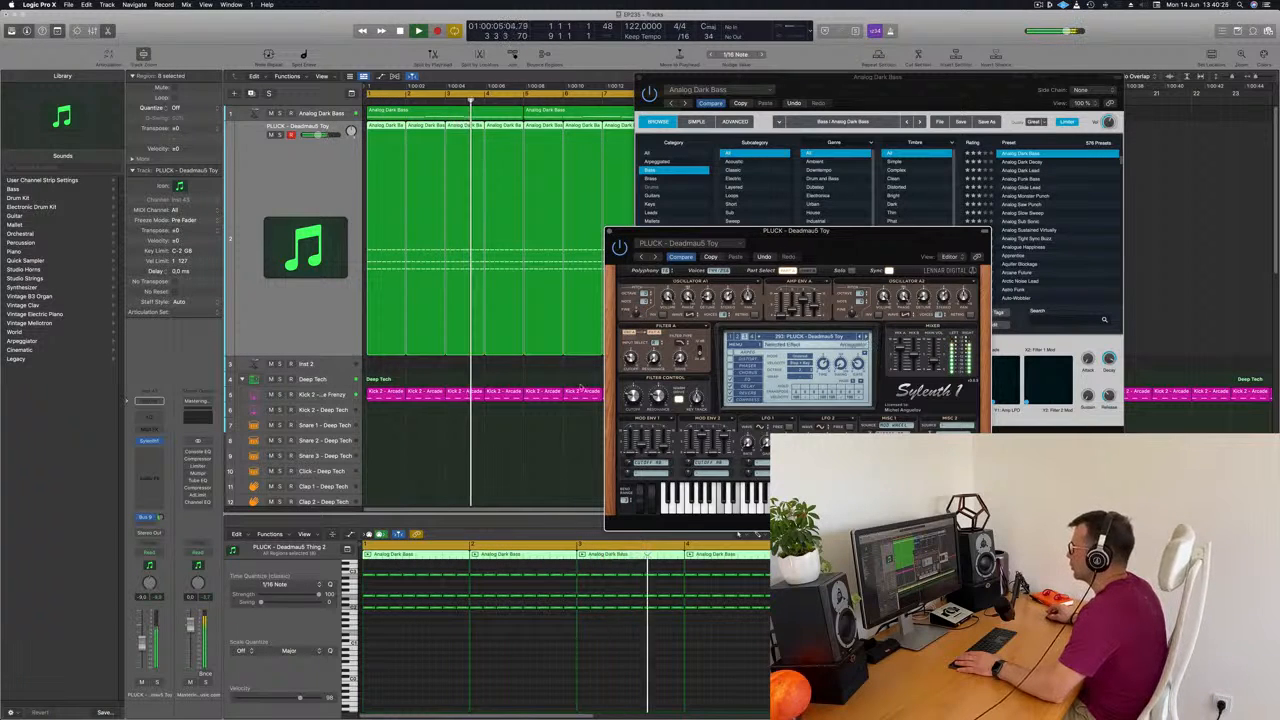
pyautogui.click(866, 338)
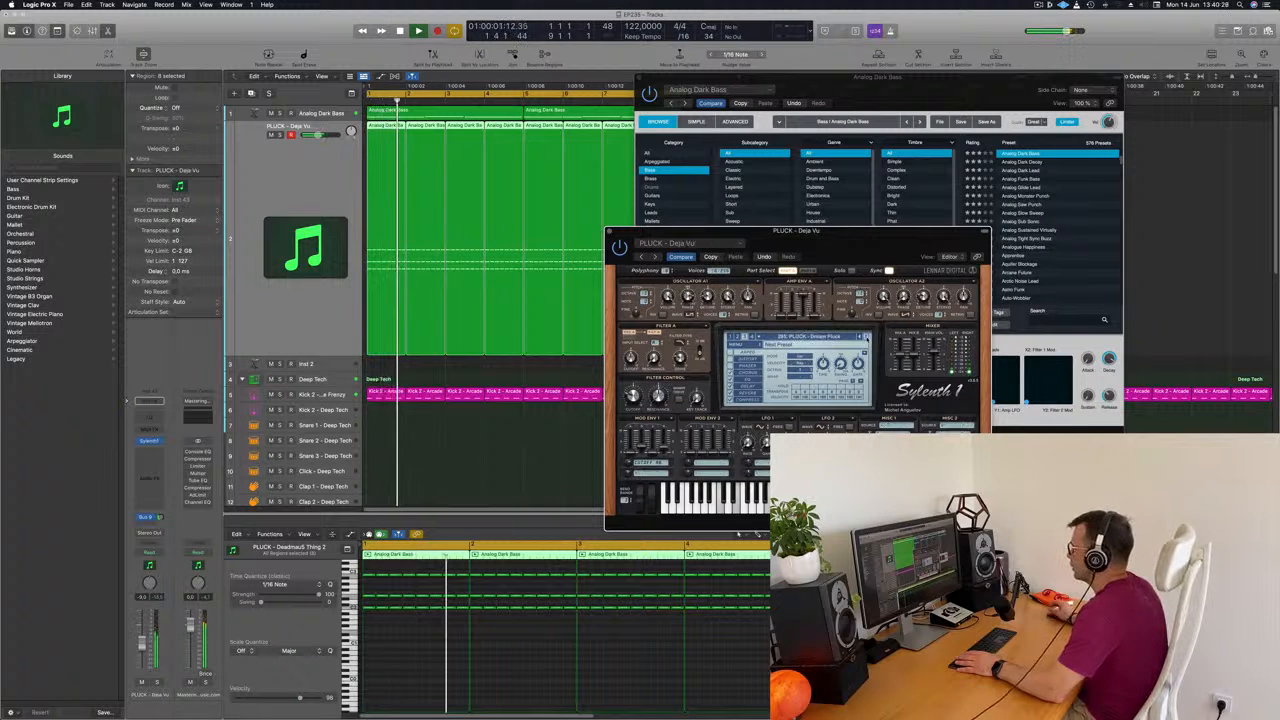
pyautogui.click(866, 338)
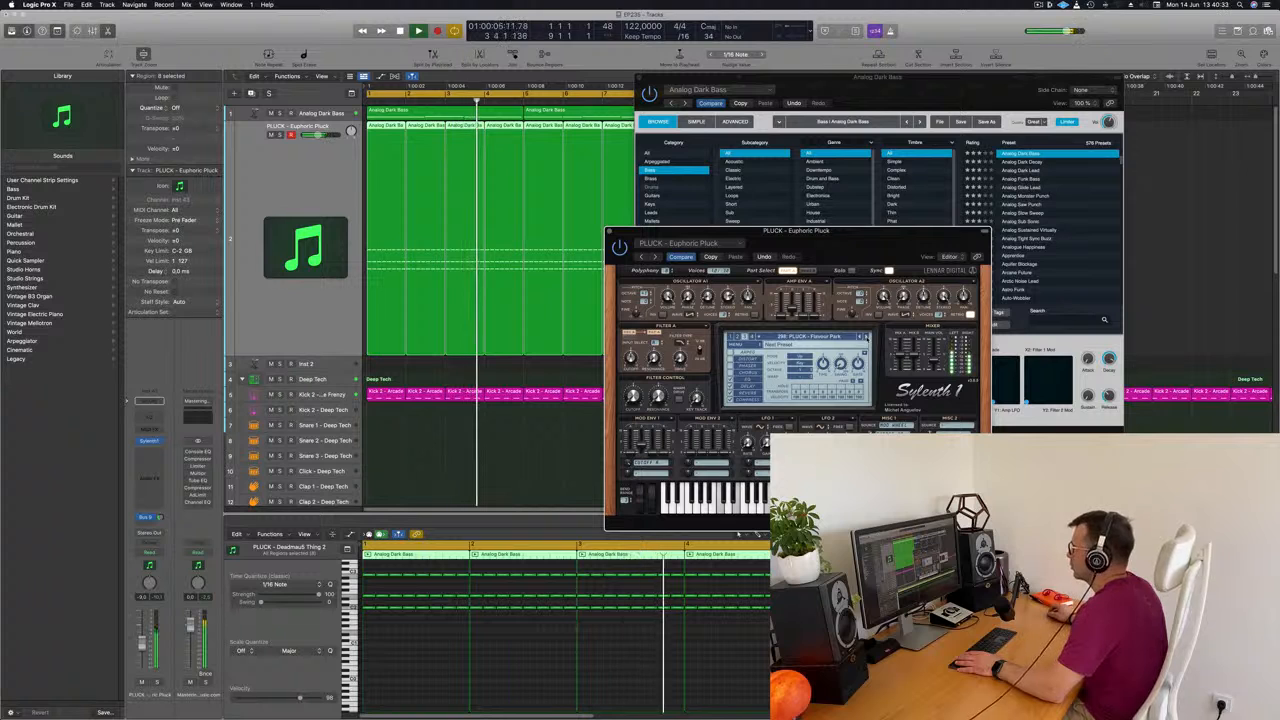
pyautogui.click(866, 338)
pyautogui.click(866, 338)
pyautogui.click(866, 338)
pyautogui.click(866, 338)
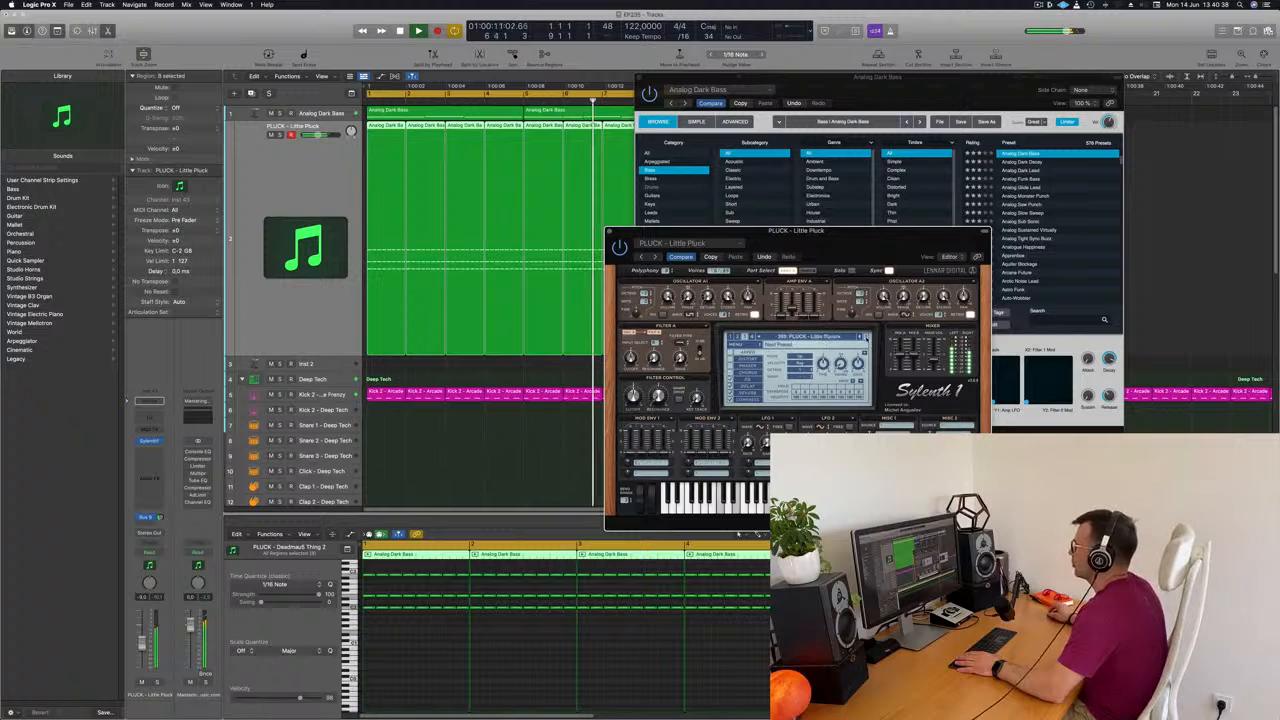
pyautogui.click(866, 338)
pyautogui.click(866, 338)
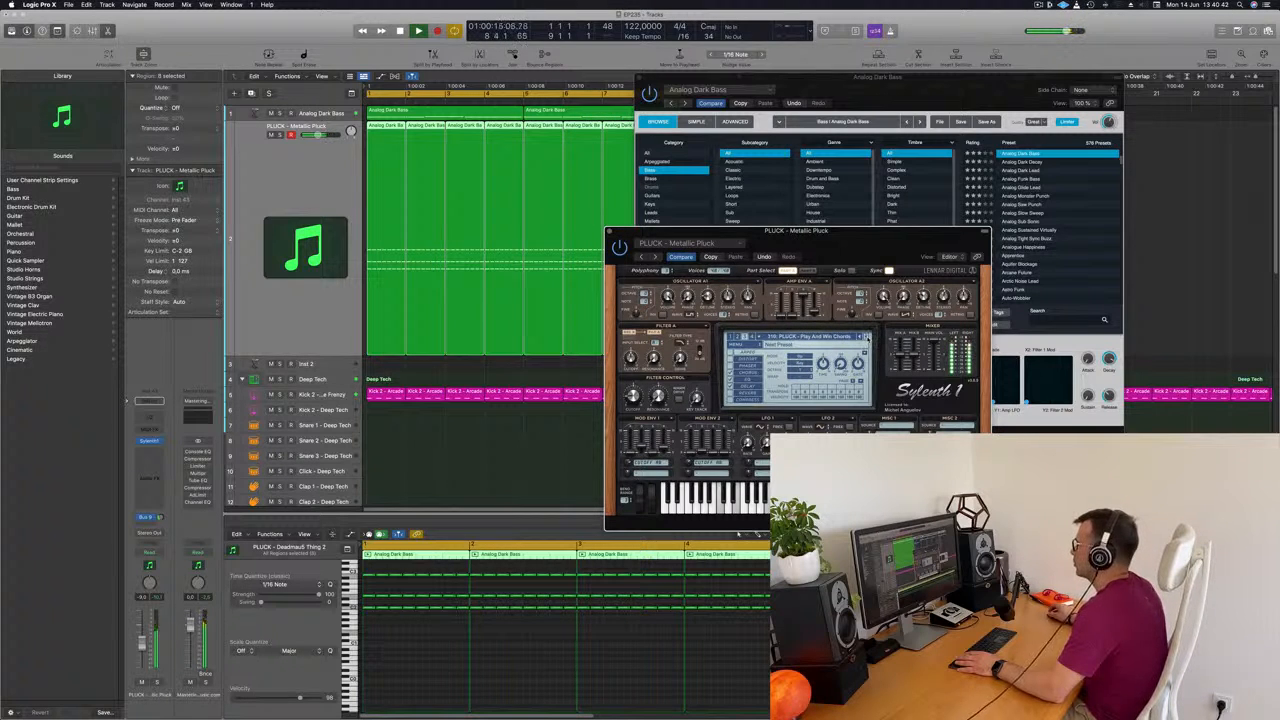
pyautogui.click(866, 338)
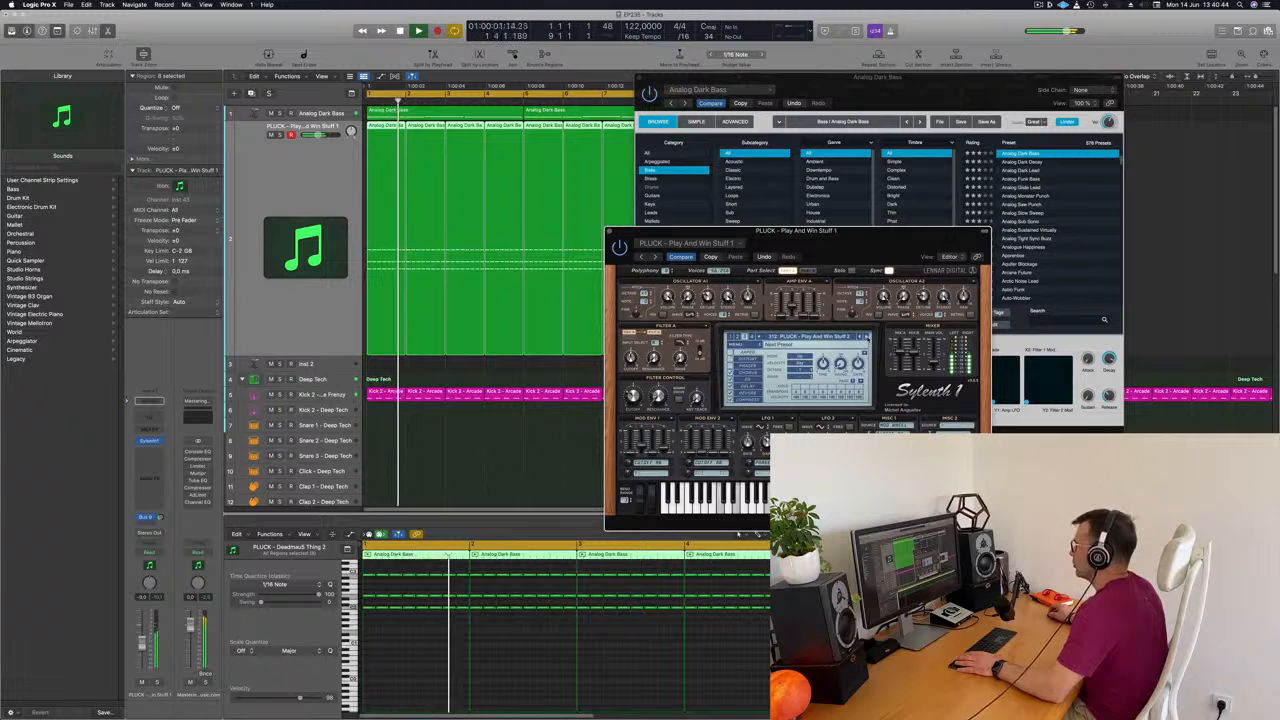
pyautogui.click(867, 338)
pyautogui.click(867, 338)
pyautogui.click(867, 338)
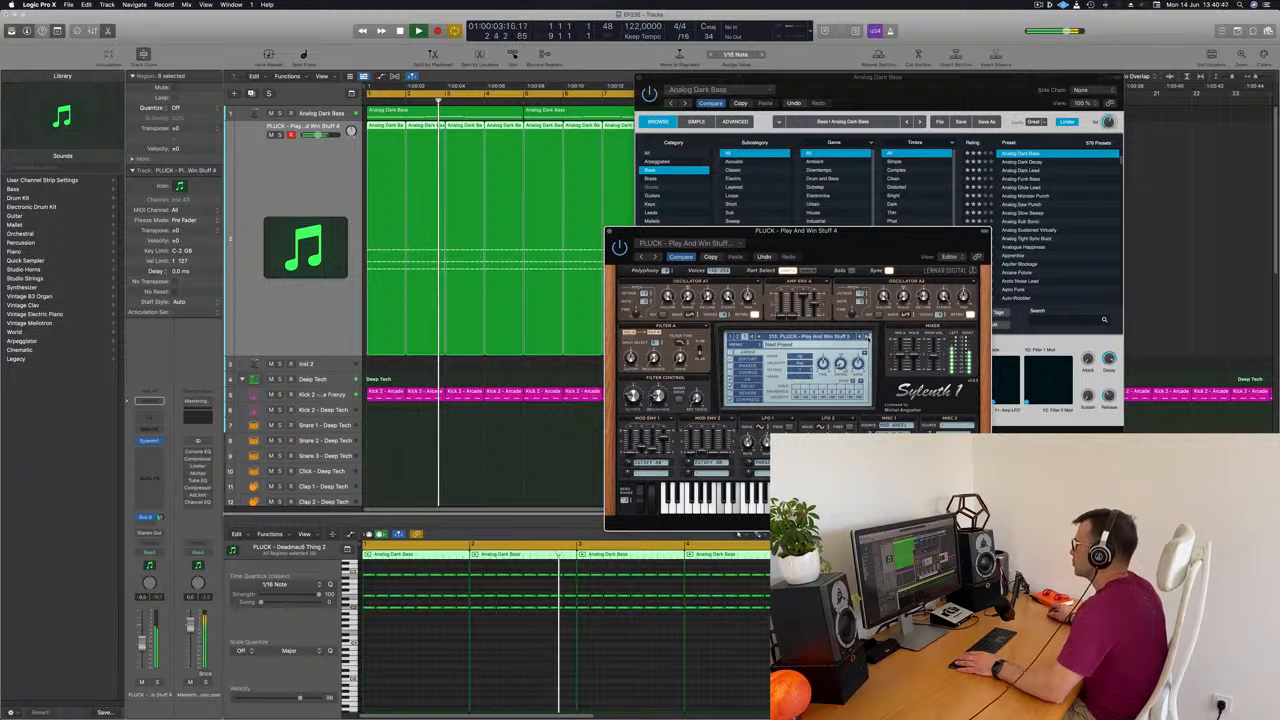
# Step: Adjust the pluck's level and Sylenth1 filter control cutoff, and close the Sylenth1 and Alchemy windows
pyautogui.moveTo(858, 247); pyautogui.dragTo(830, 231)
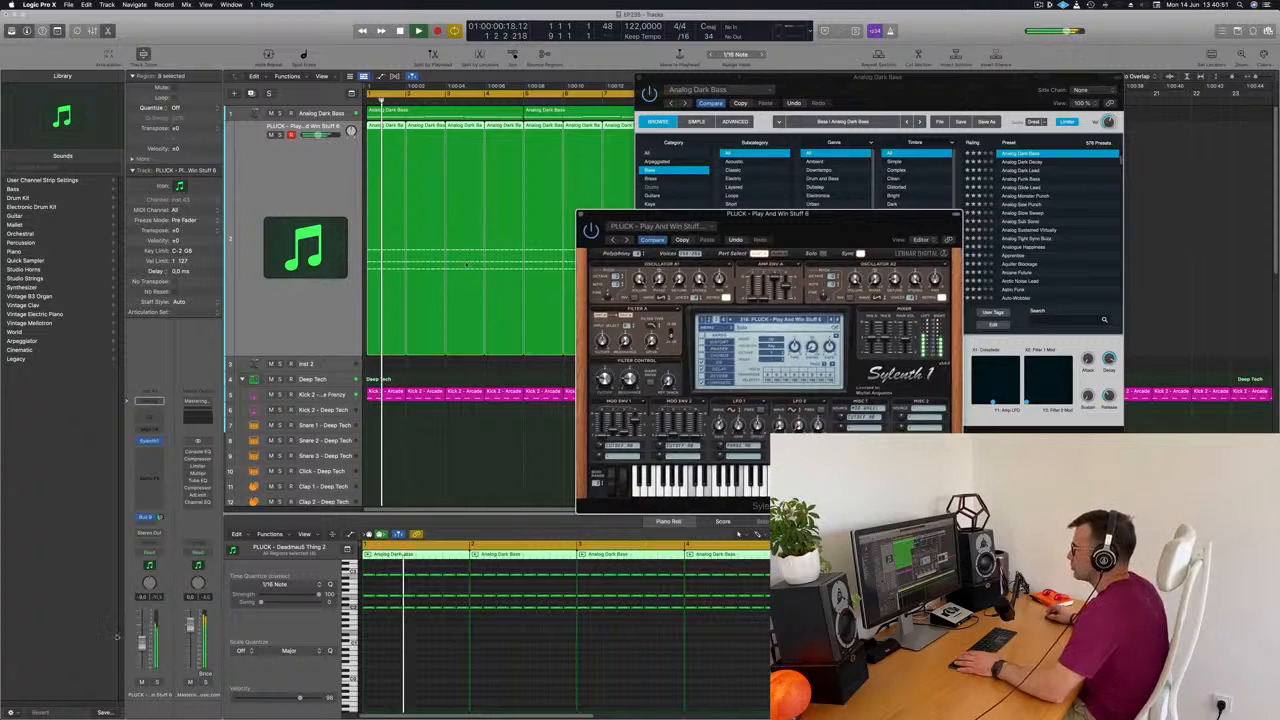
pyautogui.click(141, 643)
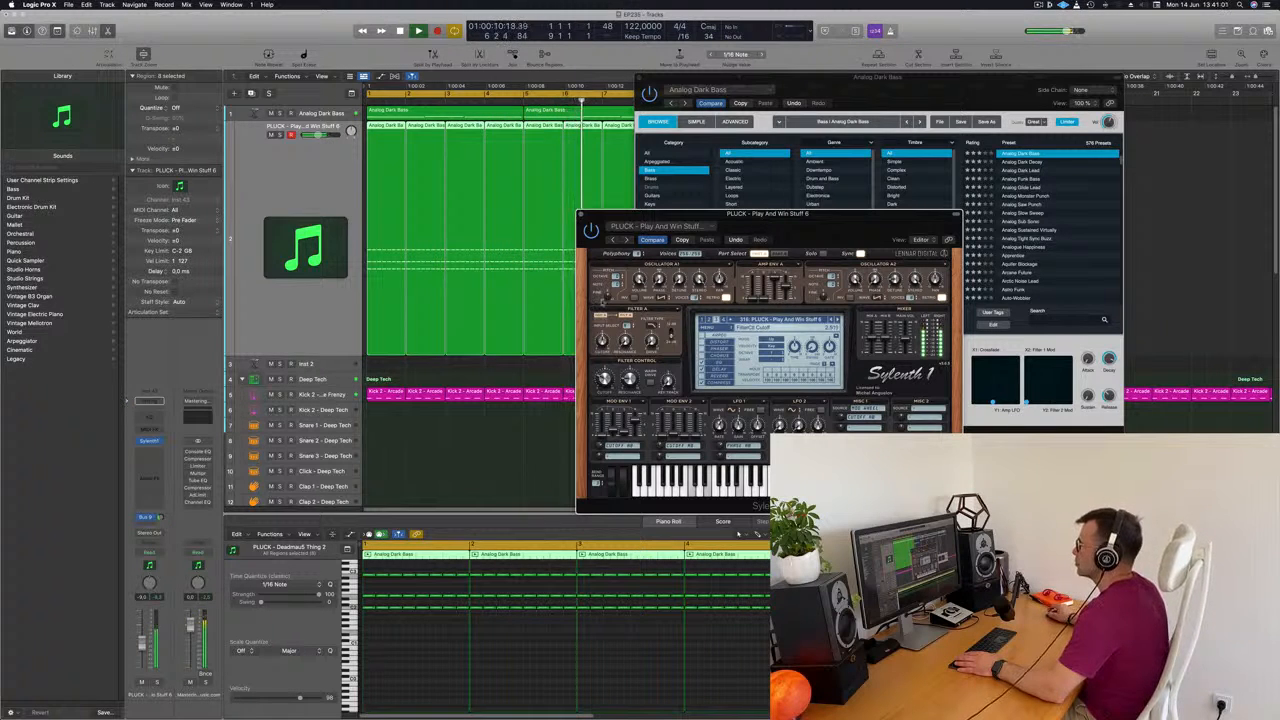
pyautogui.moveTo(679, 83); pyautogui.dragTo(655, 124)
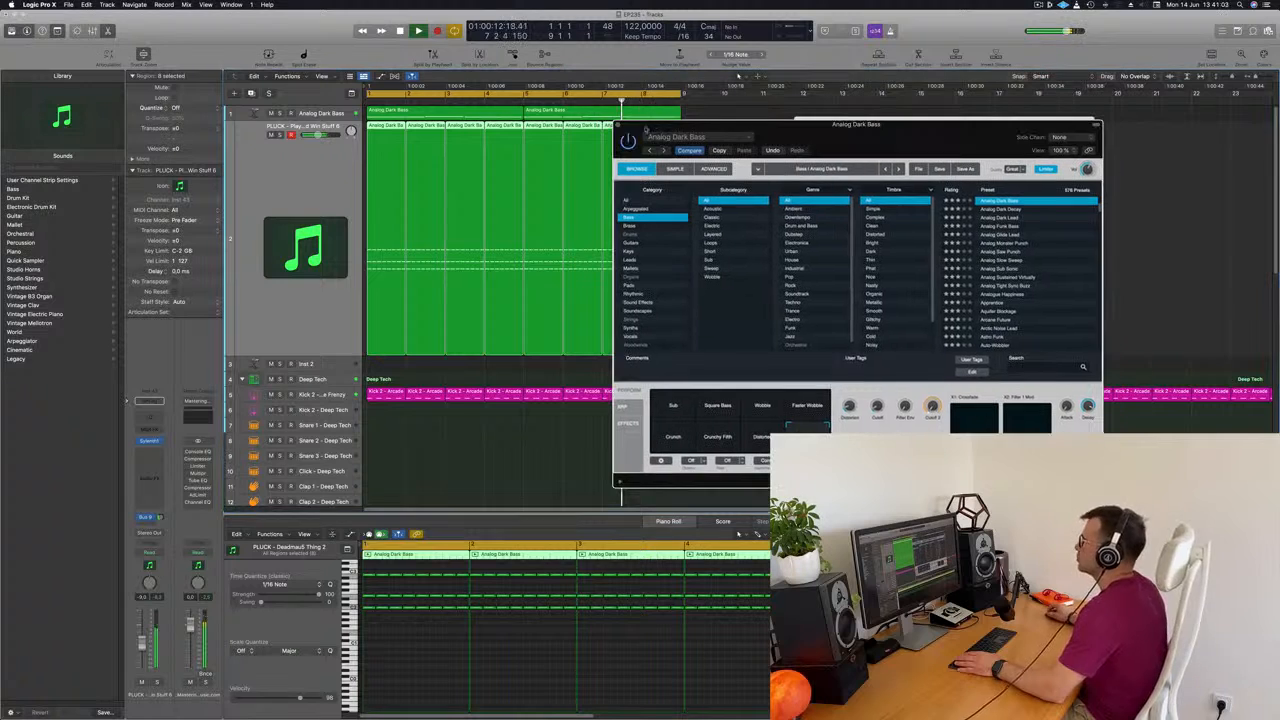
pyautogui.press('super+w')
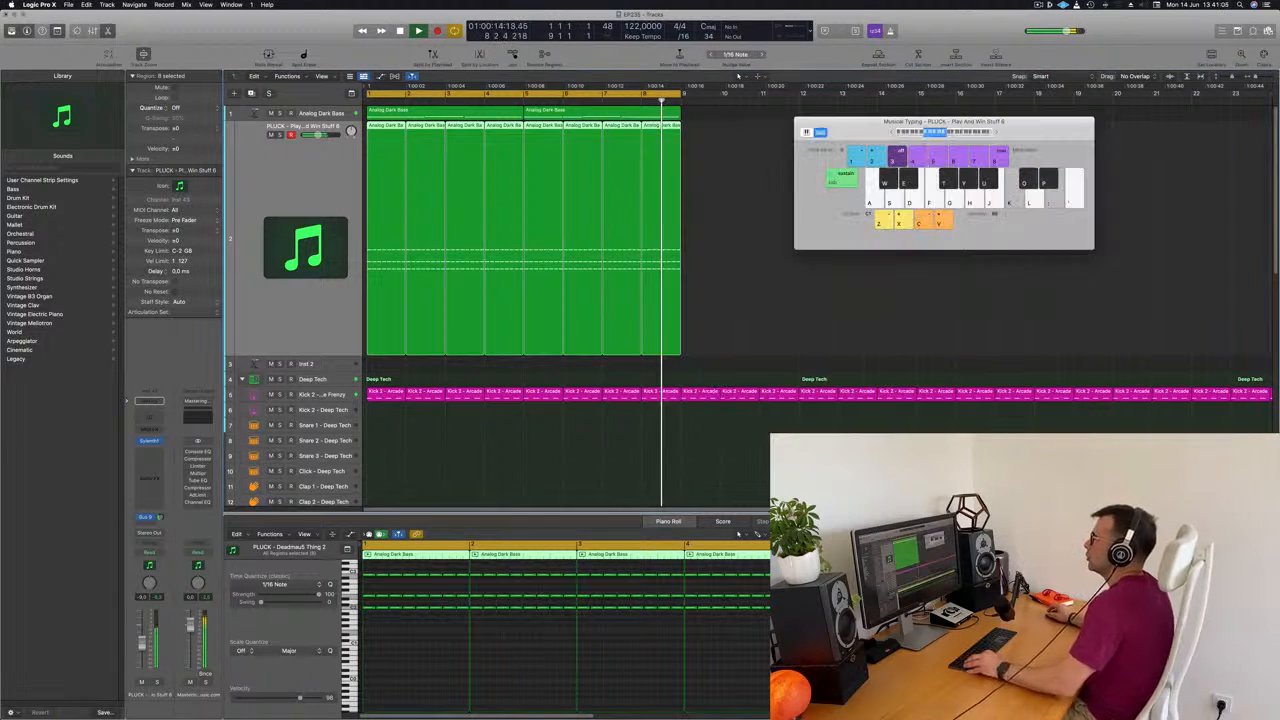
# Step: Check the Analog Dark Bass and Inst 2 tracks while playing the loop from its start
pyautogui.press('super+Up')
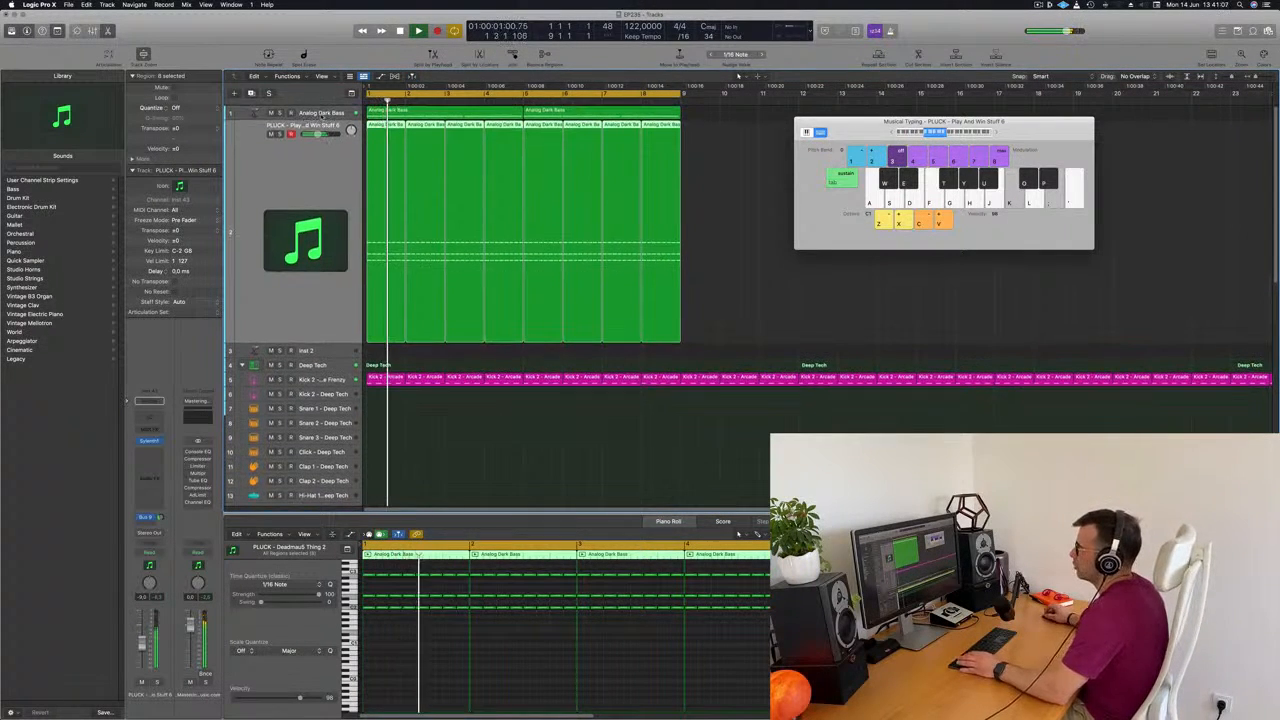
pyautogui.click(300, 113)
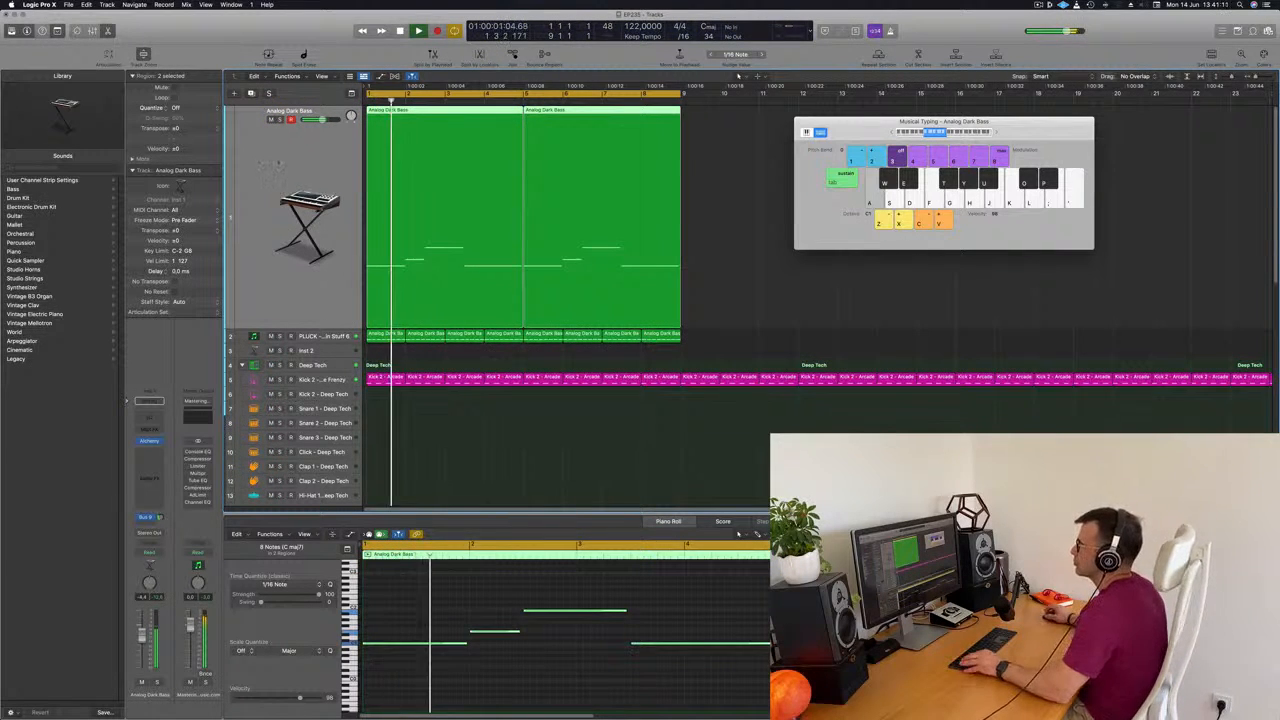
pyautogui.scroll(-1, 273, 165)
pyautogui.hscroll(-3, 275, 165)
pyautogui.hscroll(2, 284, 164)
pyautogui.hscroll(2, 288, 165)
pyautogui.hscroll(-1, 288, 165)
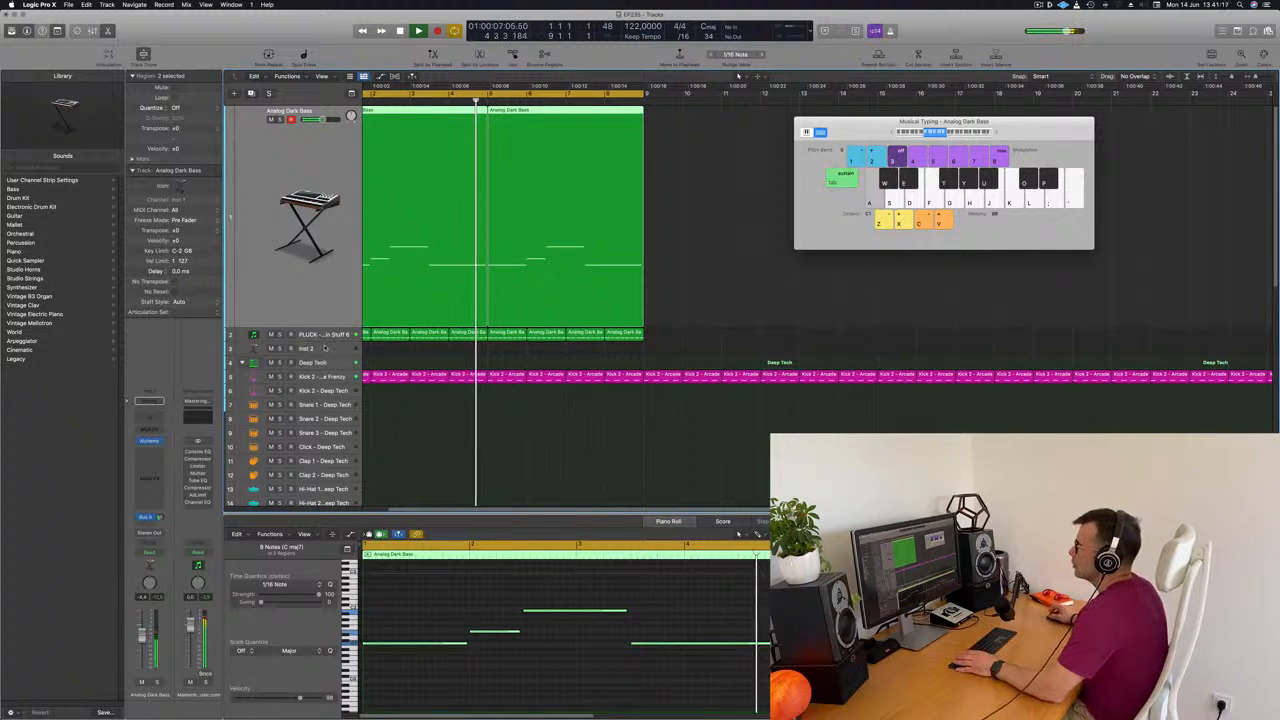
pyautogui.click(324, 345)
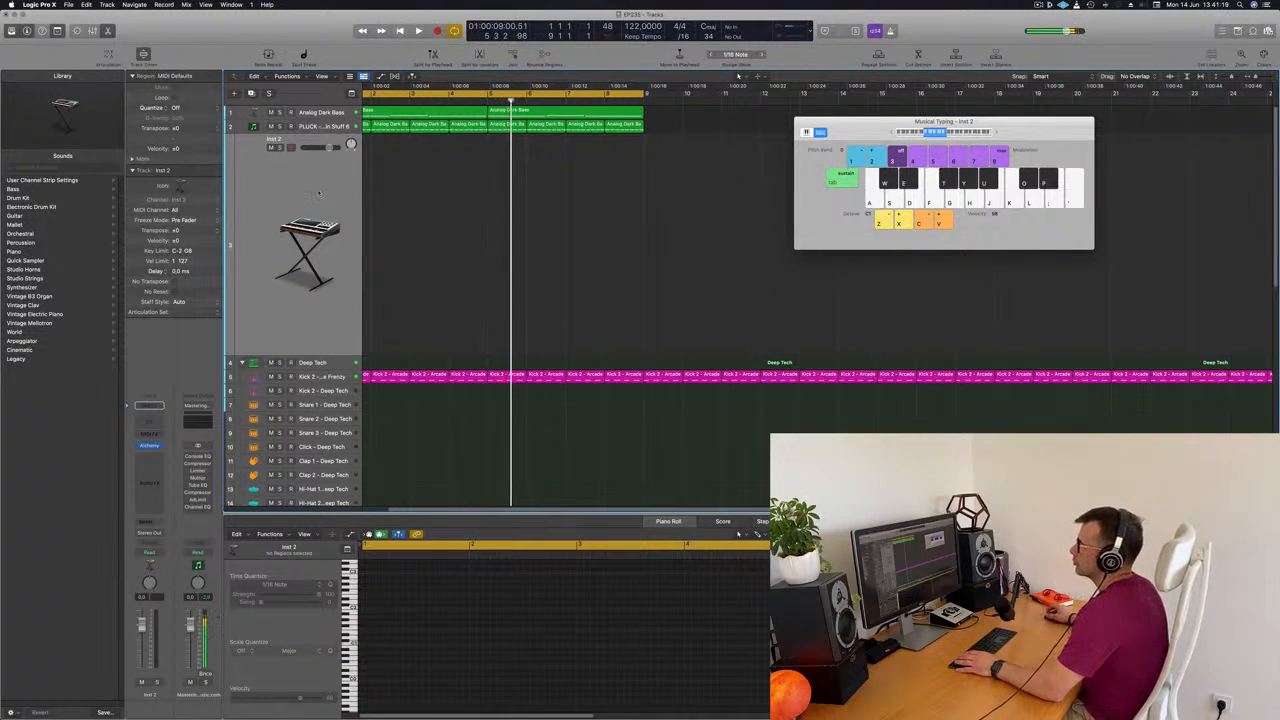
pyautogui.press('Return')
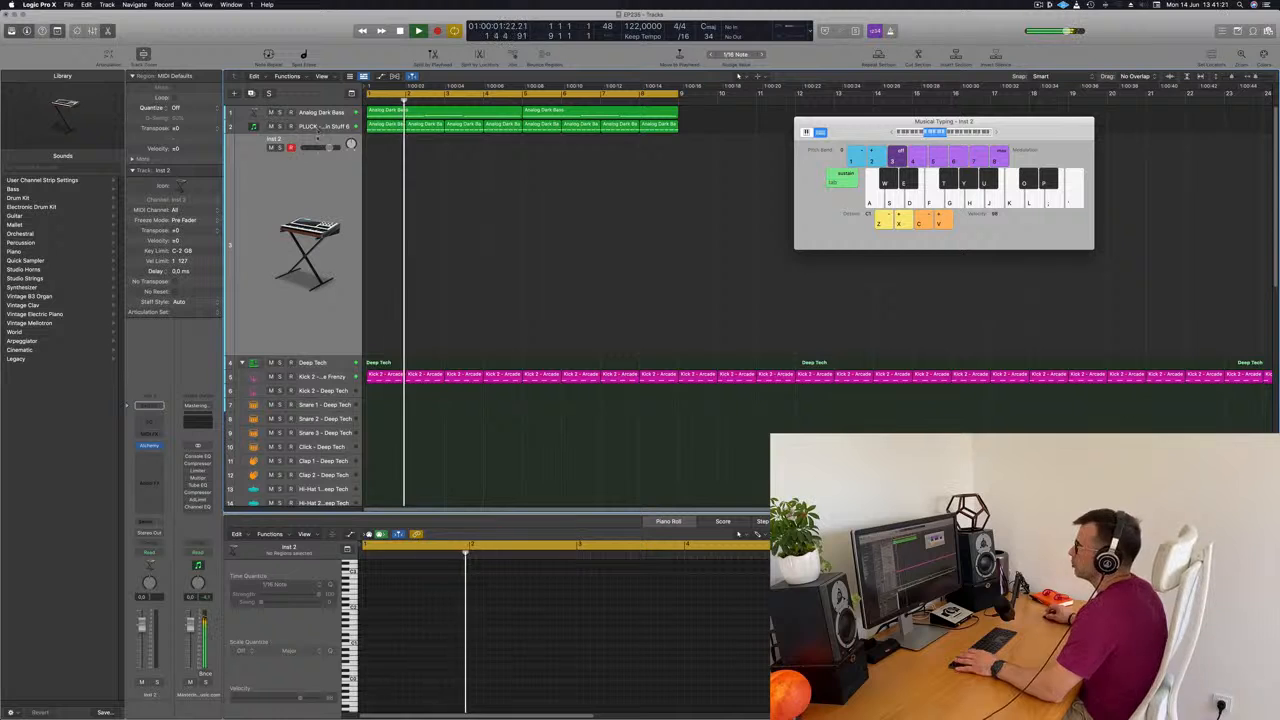
# Step: Duplicate the PLUCK - Play And Win Stuff 6 track with its Sylenth1 settings
pyautogui.press('Up')
pyautogui.click(252, 94)
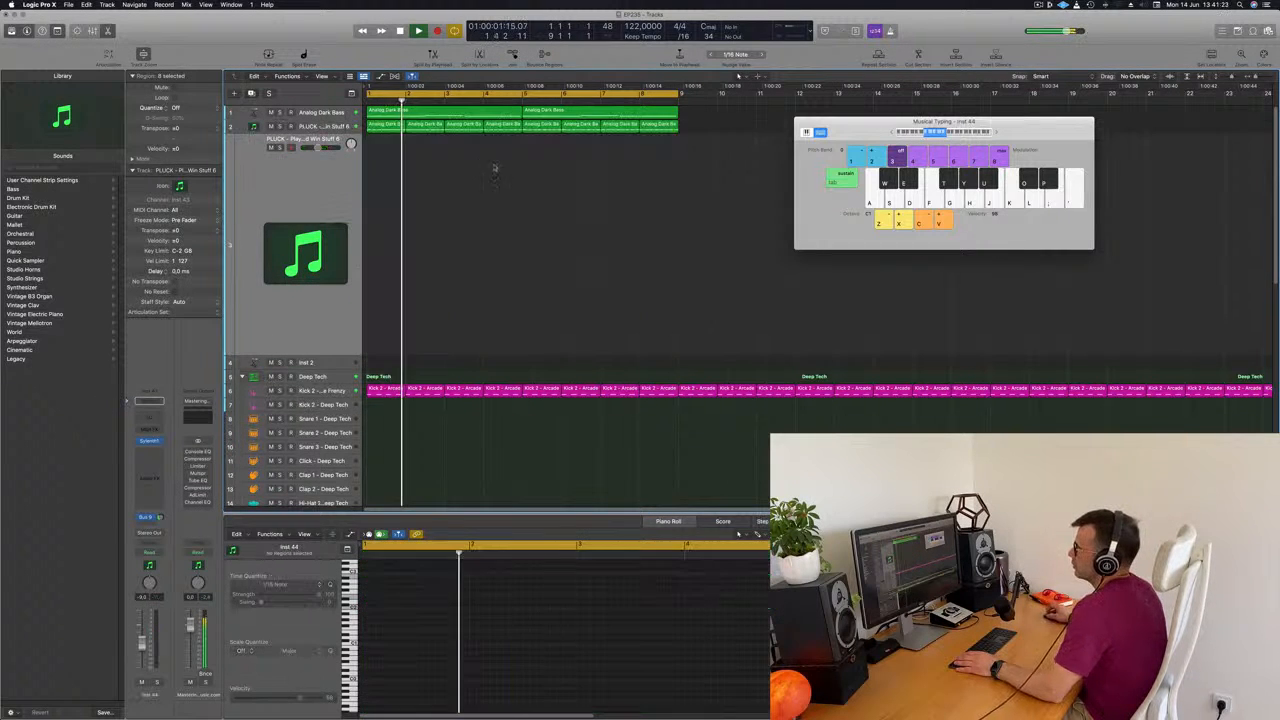
pyautogui.press('Return')
# Step: Copy the pluck's first one-bar region onto the duplicated track and delete all notes inside the copy
pyautogui.click(386, 126)
pyautogui.press('r')
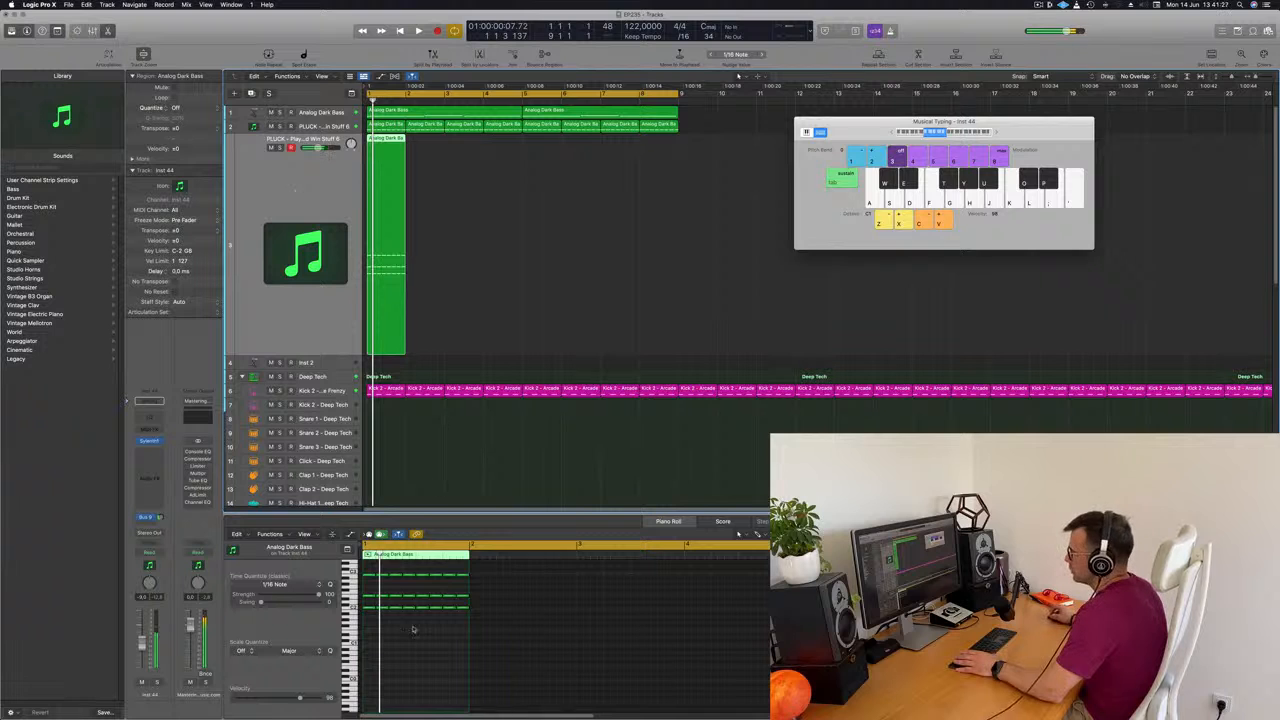
pyautogui.moveTo(370, 571); pyautogui.dragTo(486, 657)
pyautogui.press('Delete')
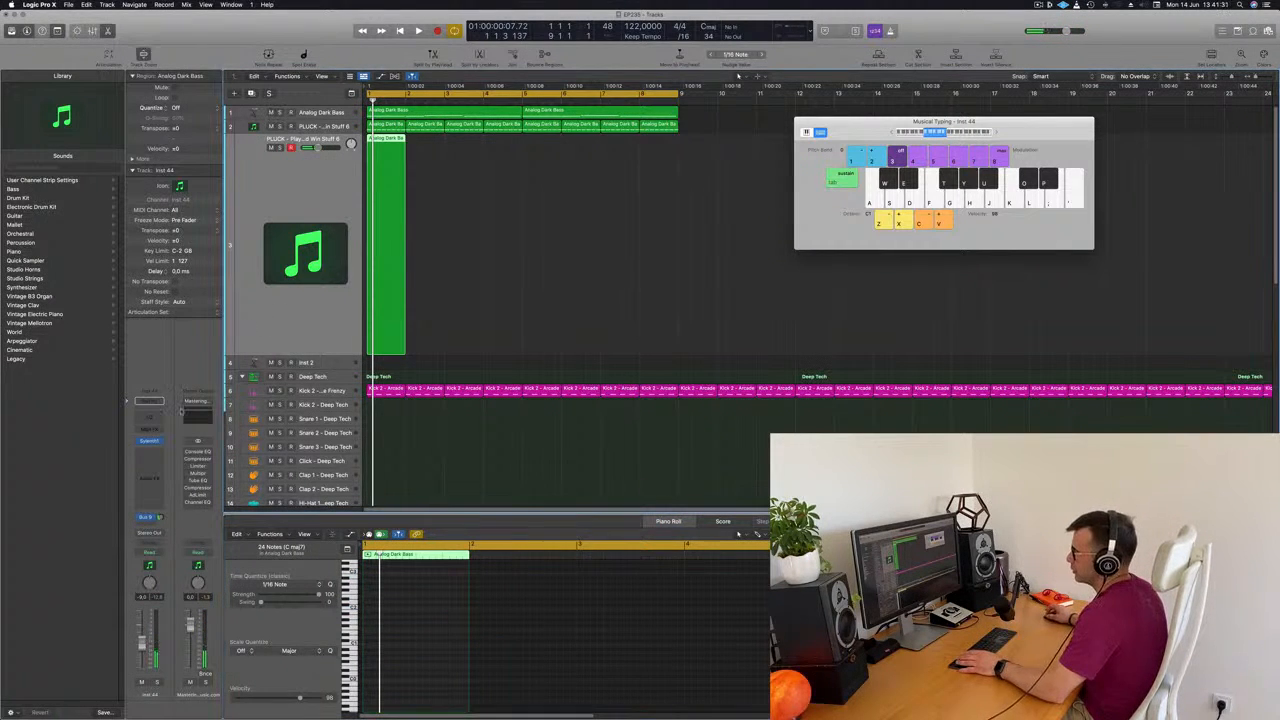
# Step: Open Sylenth1 on the duplicated track and load the PAD - Anjuna Pad preset
pyautogui.click(149, 441)
pyautogui.moveTo(653, 149); pyautogui.dragTo(713, 187)
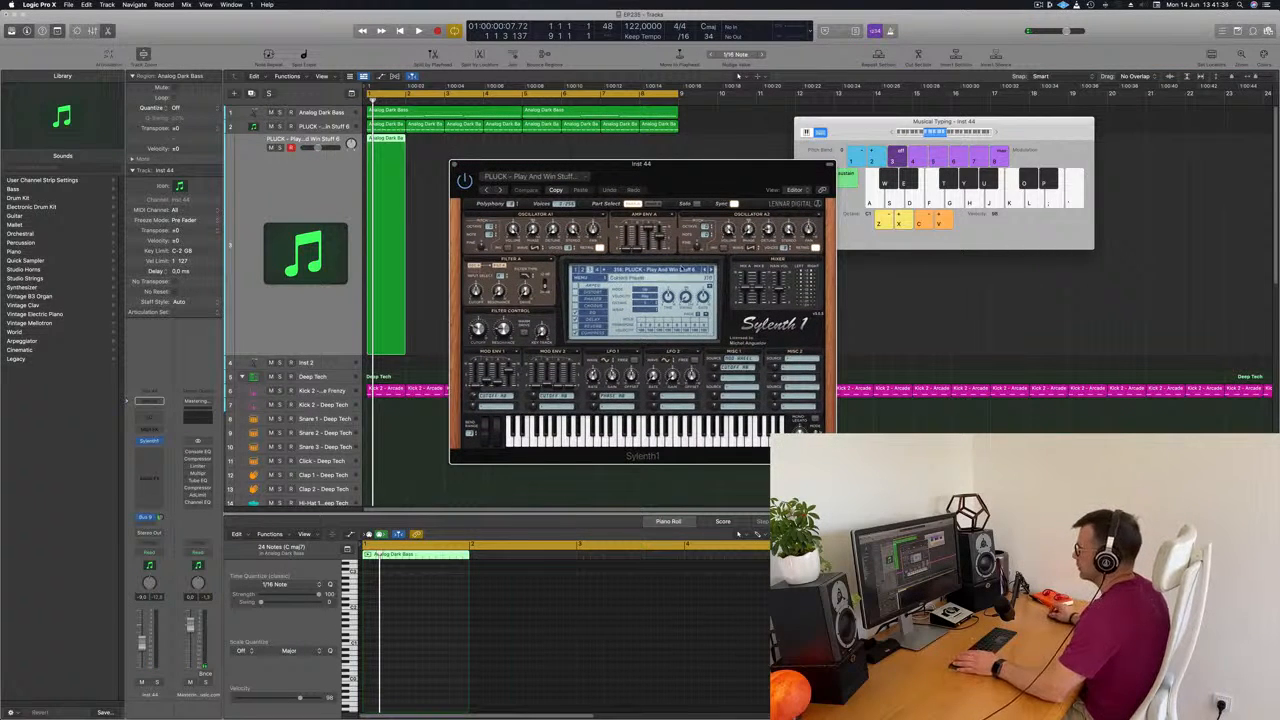
pyautogui.click(678, 270)
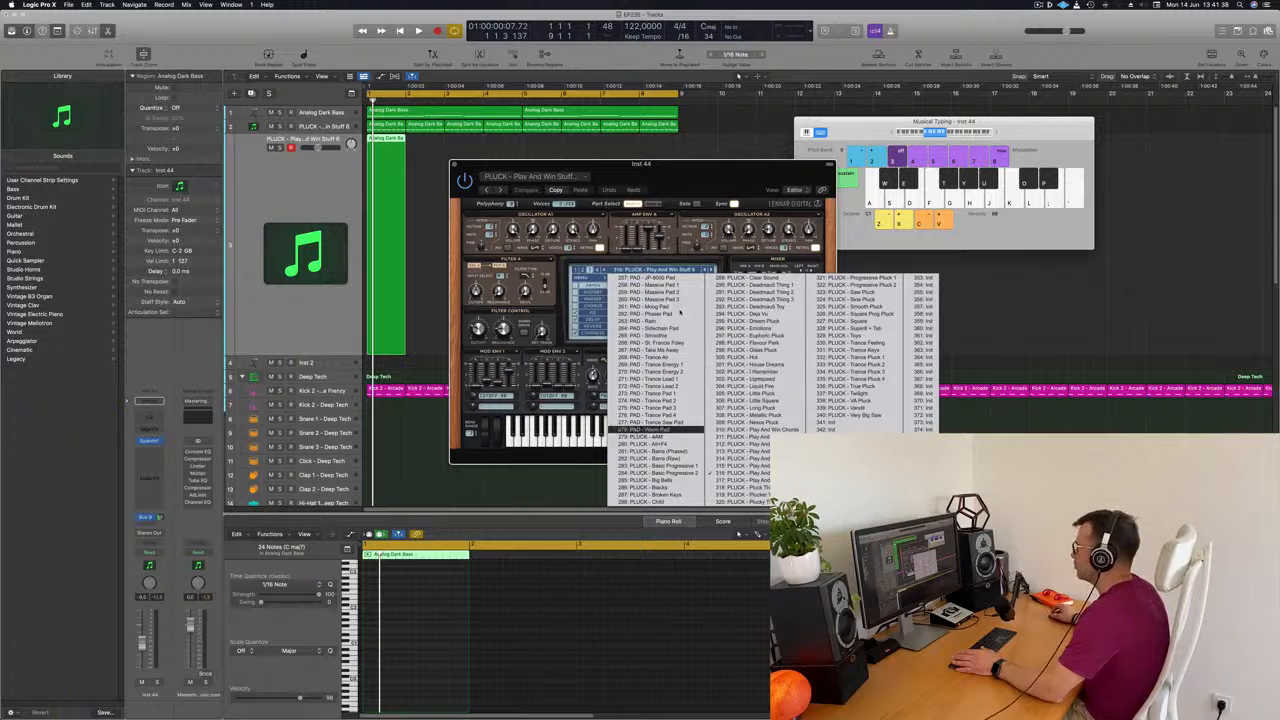
pyautogui.click(583, 270)
pyautogui.click(644, 270)
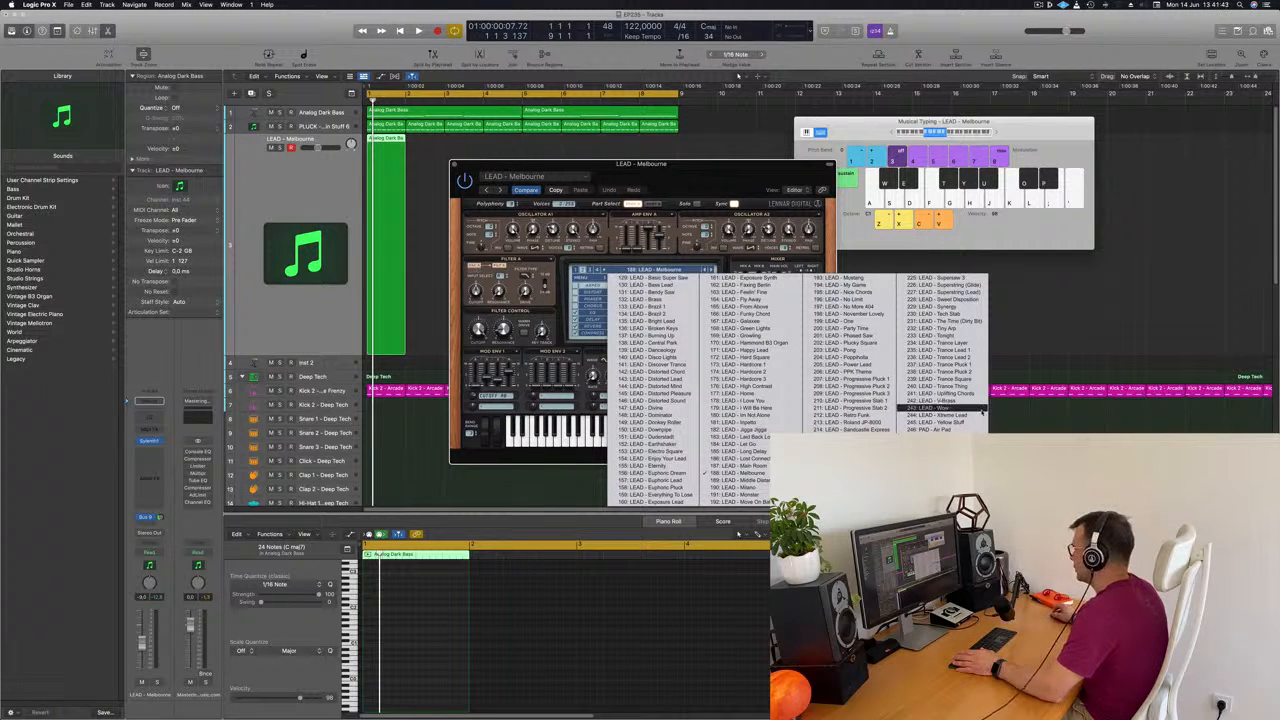
pyautogui.click(930, 437)
pyautogui.moveTo(758, 187); pyautogui.dragTo(792, 184)
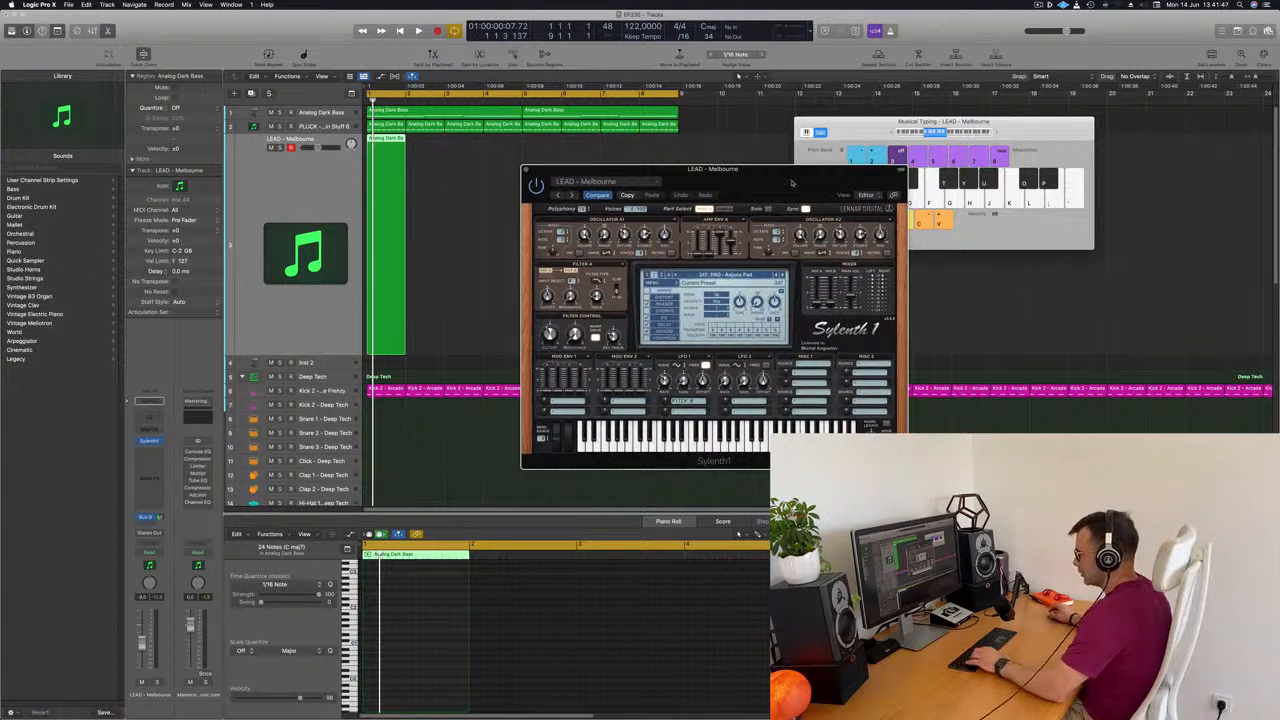
# Step: Try out the Anjuna Pad sound over the playing loop and raise the pad track's volume
pyautogui.press('space')
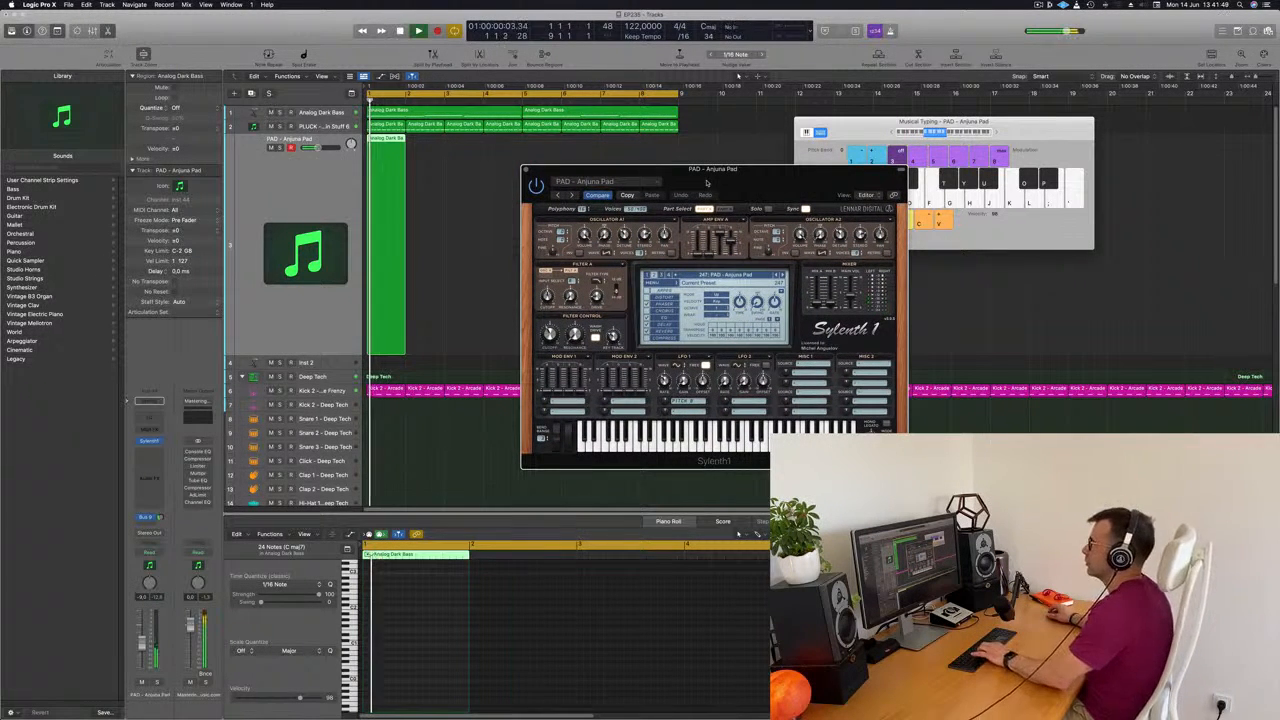
pyautogui.moveTo(767, 179); pyautogui.dragTo(657, 188)
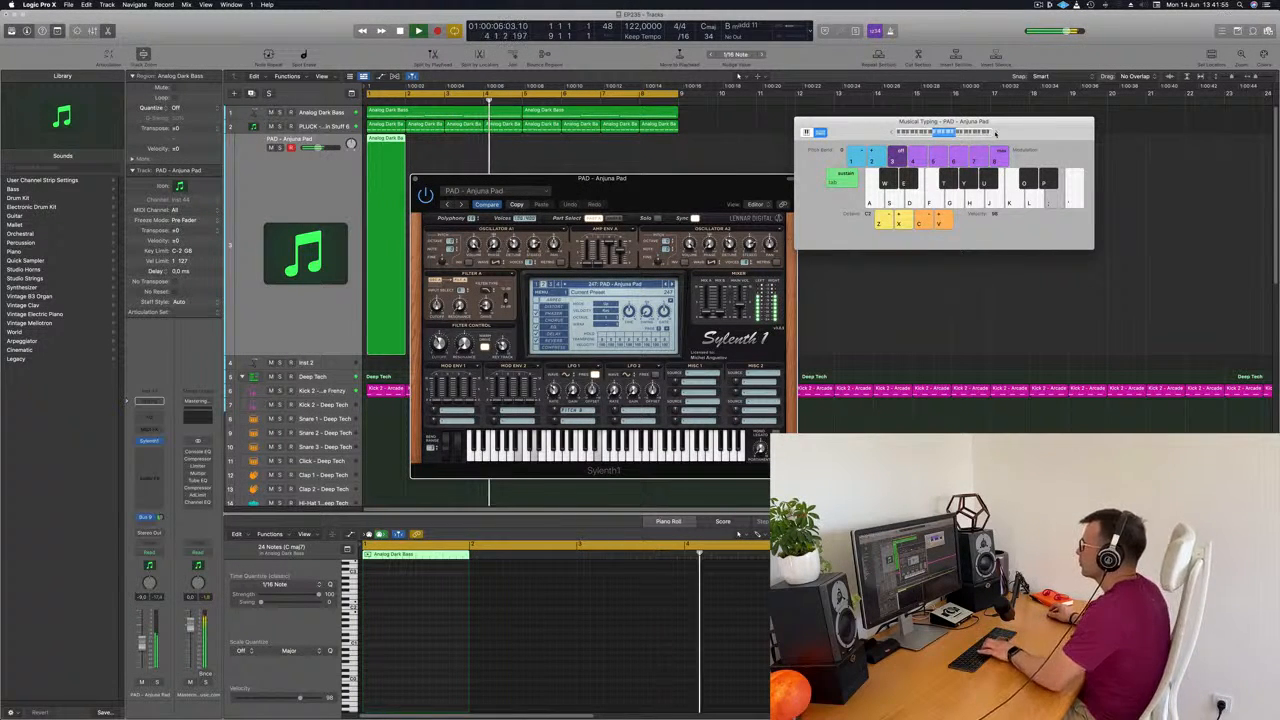
pyautogui.moveTo(1001, 133); pyautogui.dragTo(1054, 121)
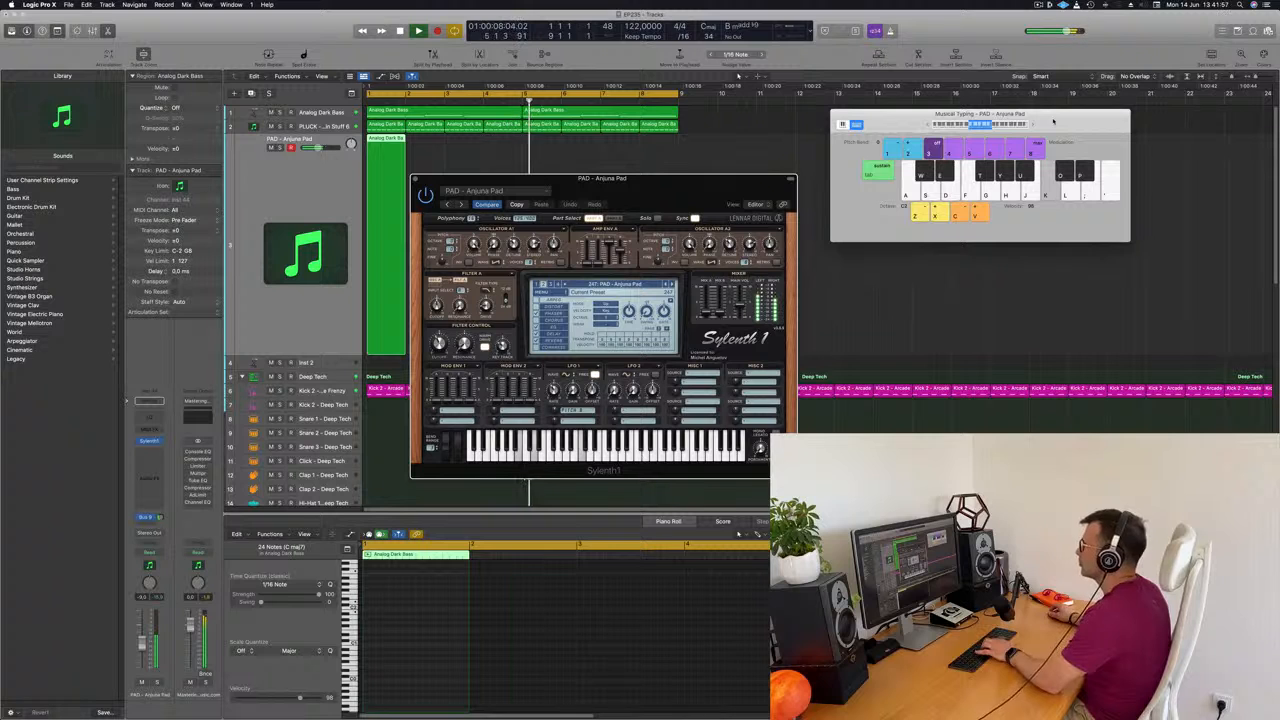
pyautogui.click(322, 186)
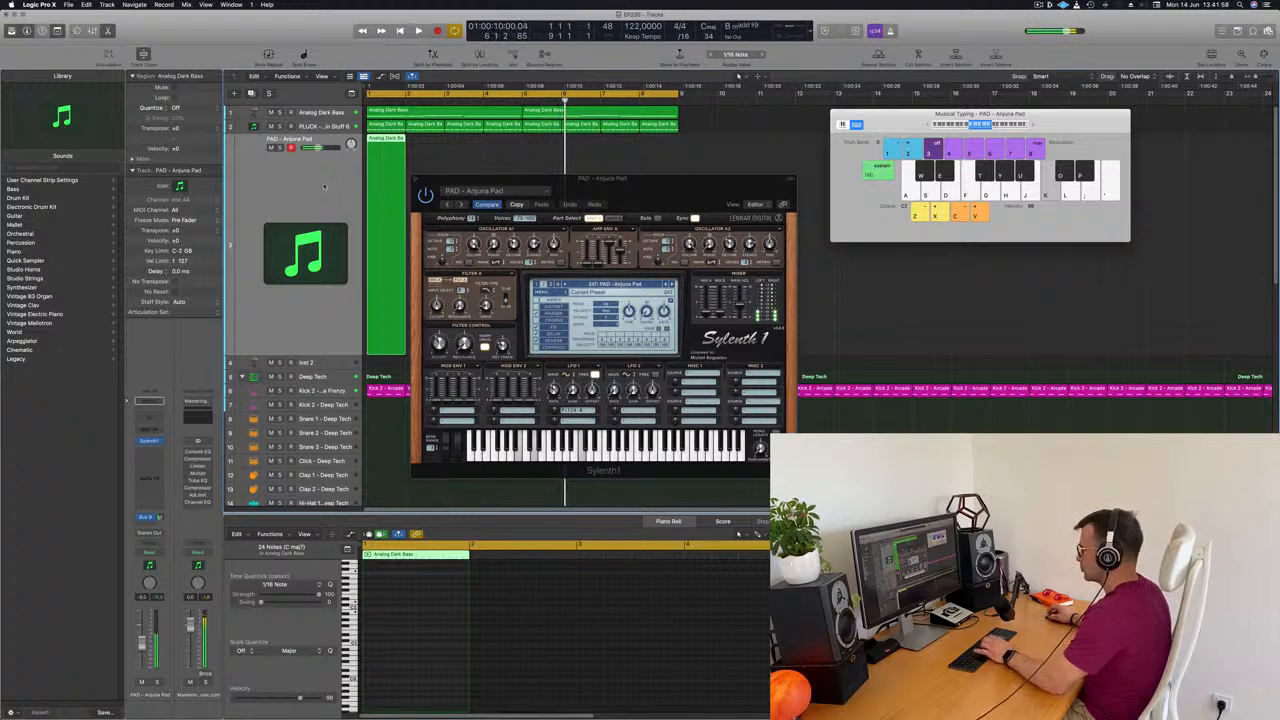
pyautogui.press('space')
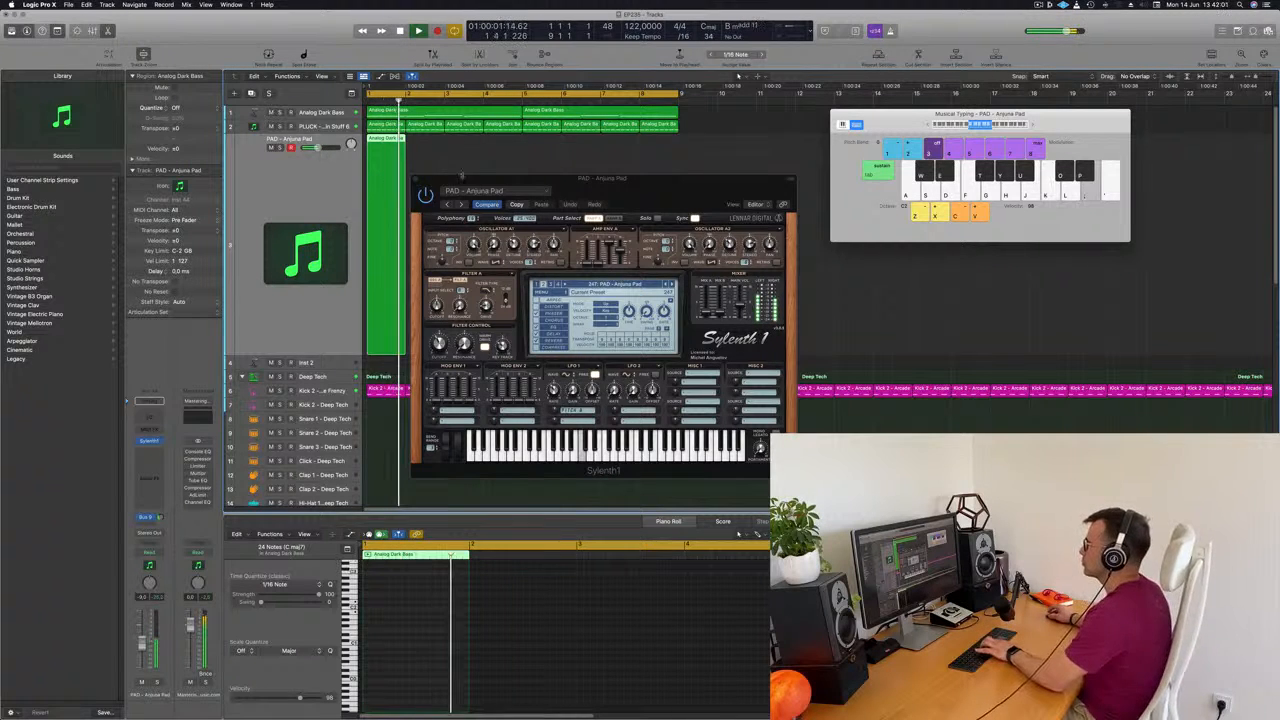
pyautogui.moveTo(639, 191); pyautogui.dragTo(886, 178)
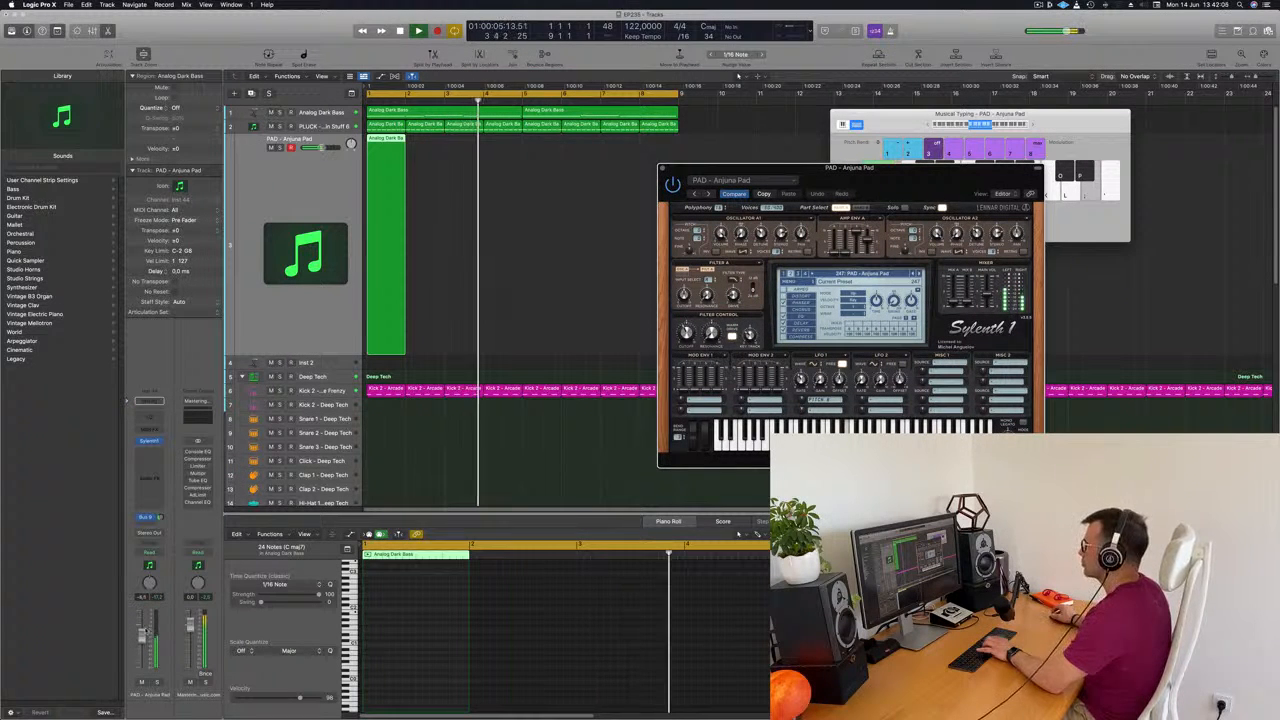
pyautogui.moveTo(141, 642); pyautogui.dragTo(144, 631)
pyautogui.press('space')
pyautogui.press('space')
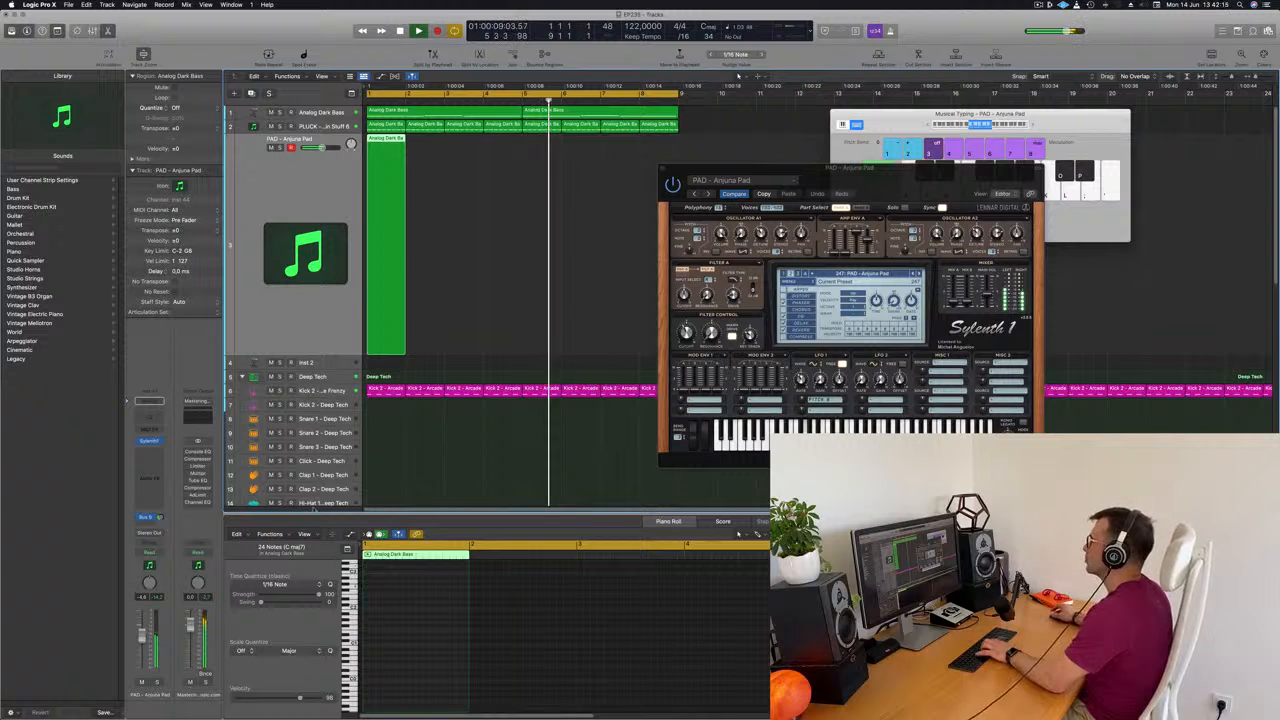
# Step: Delete the empty one-bar region from the PAD - Anjuna Pad track
pyautogui.moveTo(899, 165); pyautogui.dragTo(830, 145)
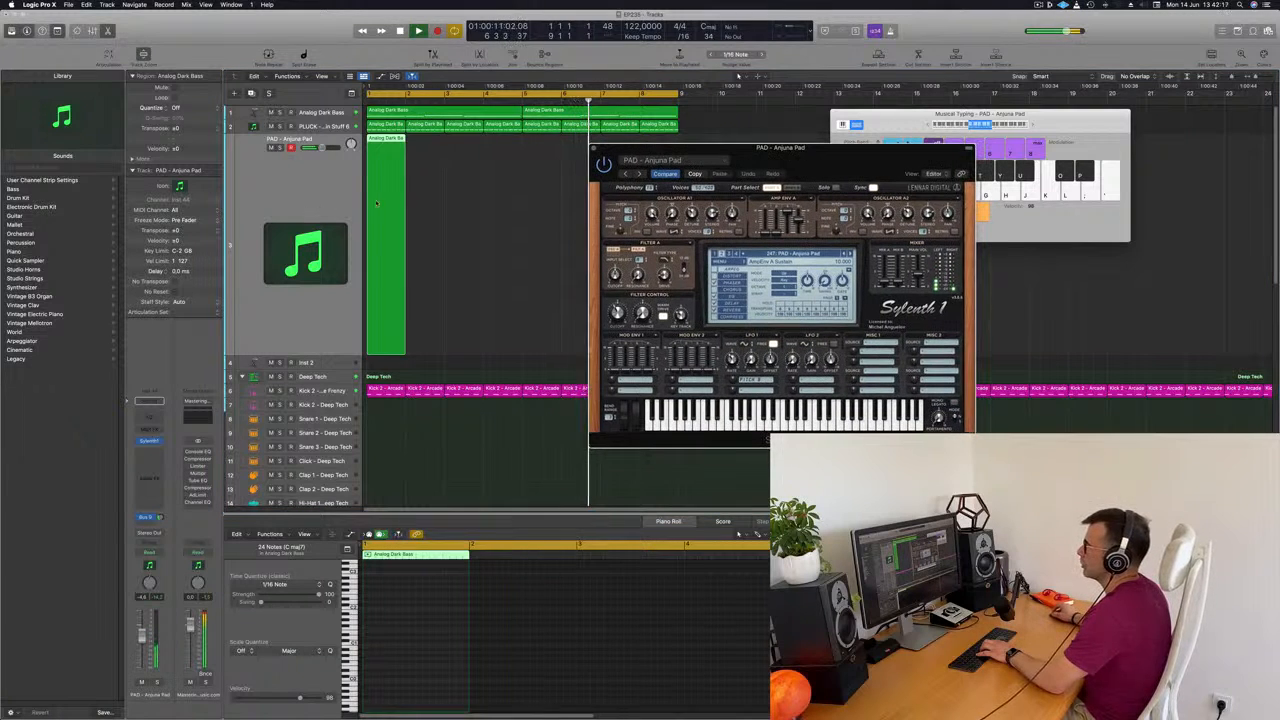
pyautogui.moveTo(373, 232); pyautogui.dragTo(407, 232)
pyautogui.press('Delete')
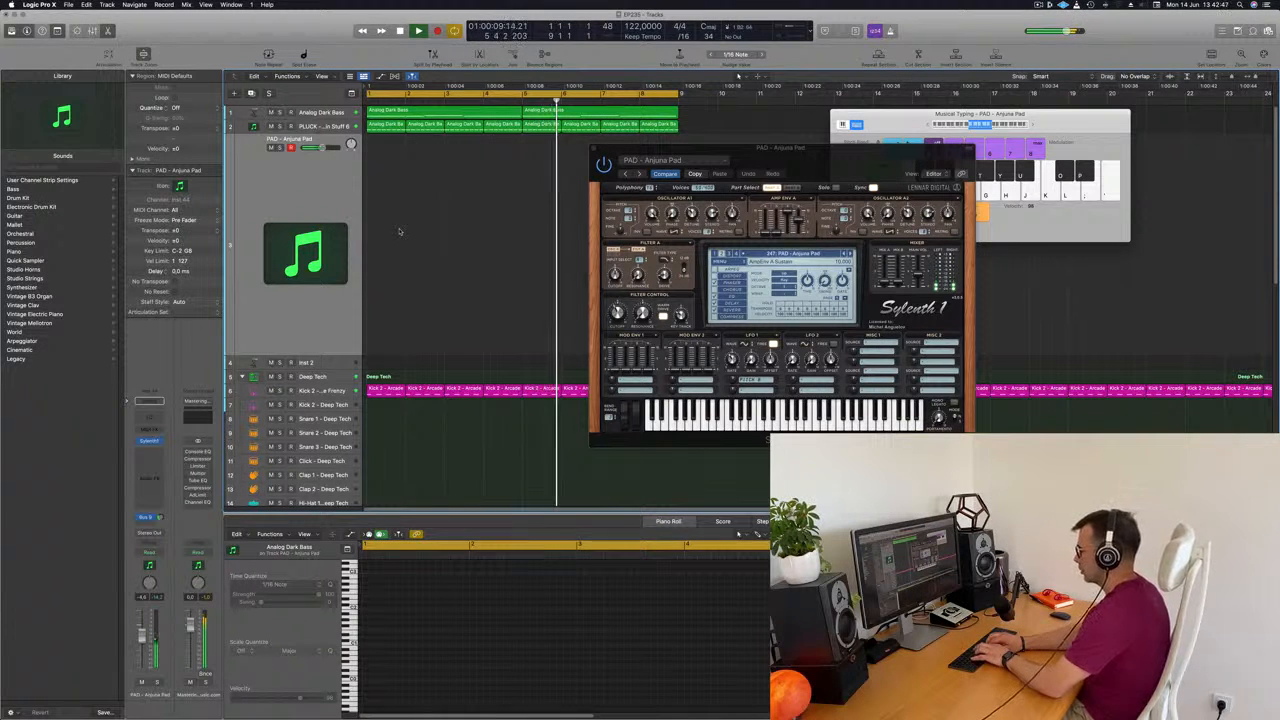
# Step: Record a repeating three-note melody on the PAD - Anjuna Pad track over the eight-bar loop using Musical Typing
pyautogui.press('r')
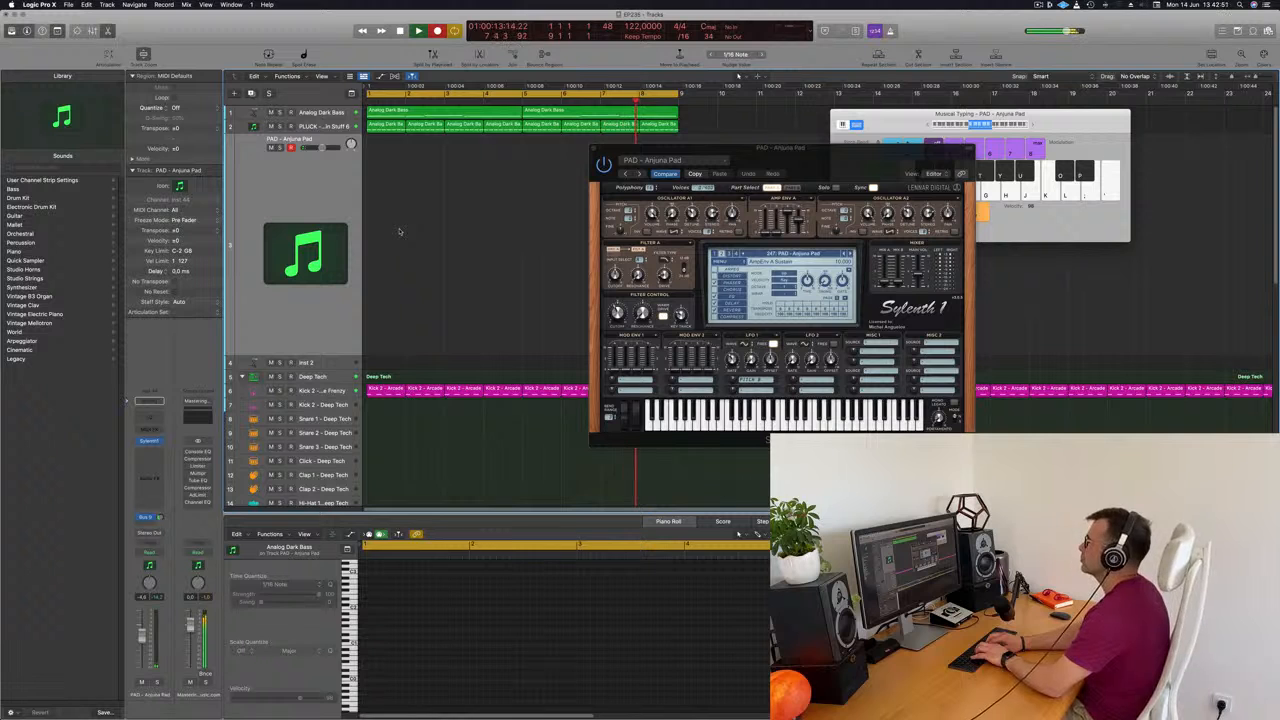
pyautogui.press(';')
pyautogui.press('j')
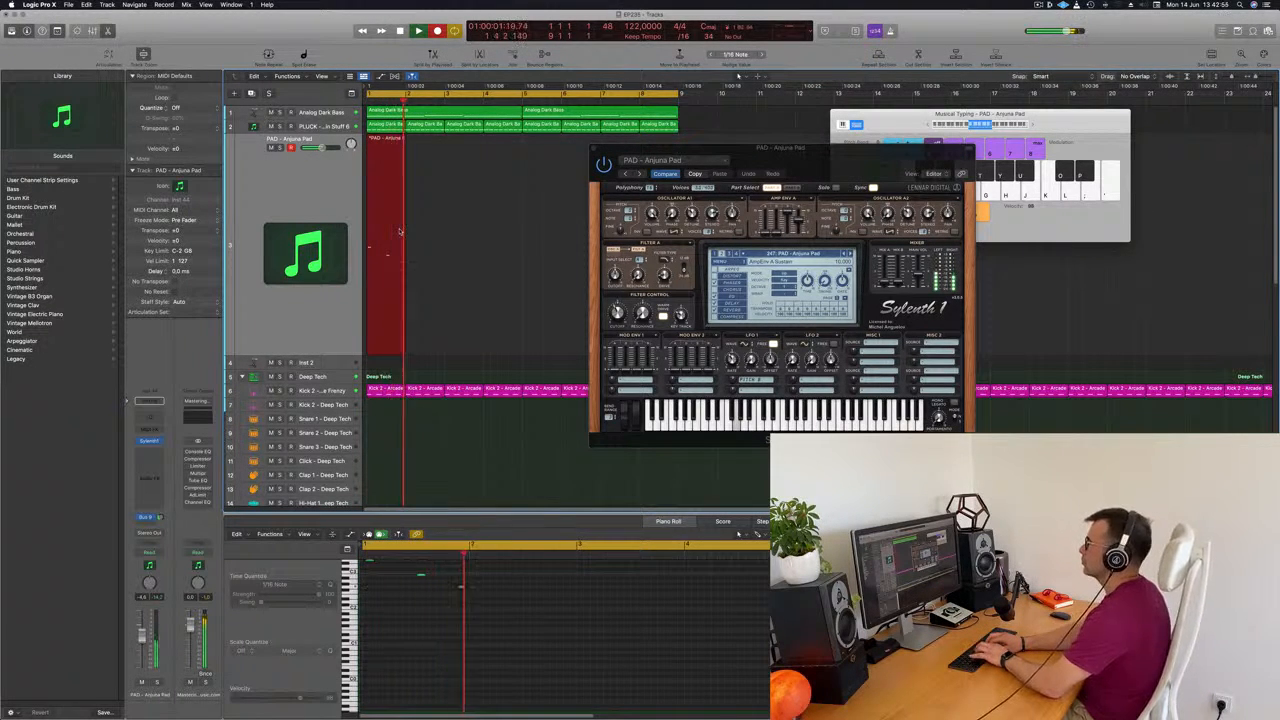
pyautogui.press(';')
pyautogui.press(';')
pyautogui.press('j')
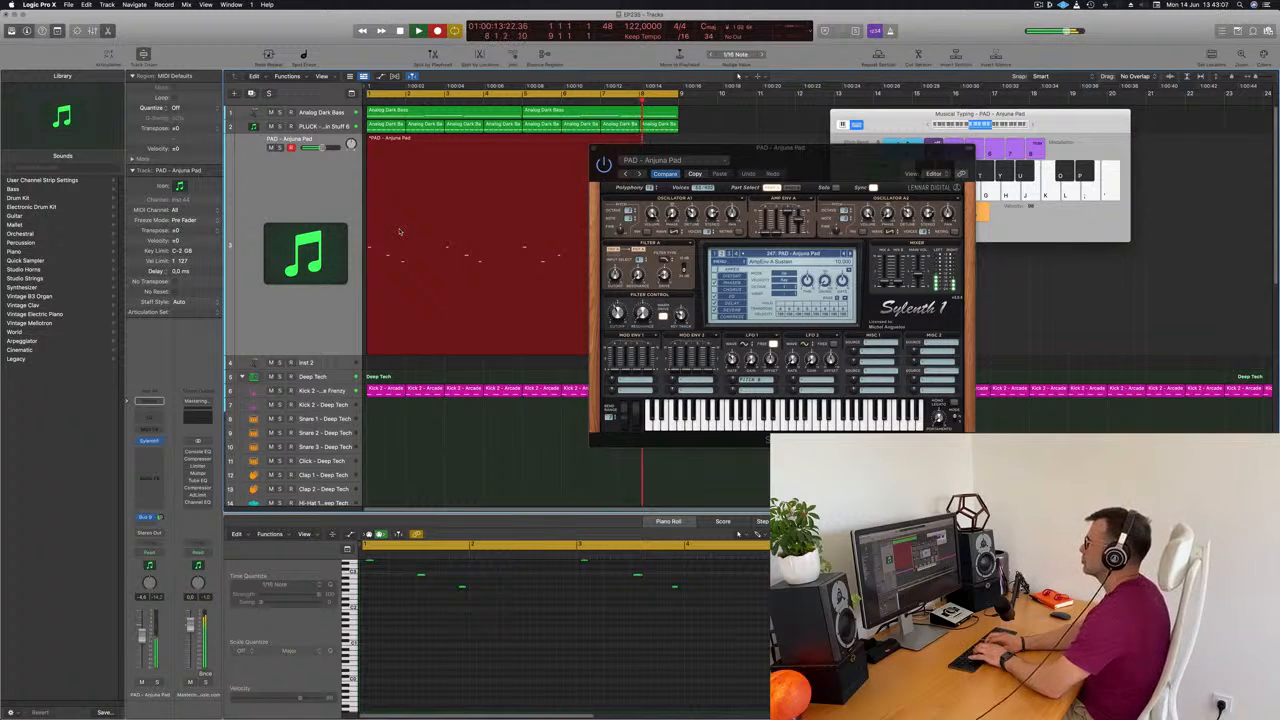
pyautogui.press('space')
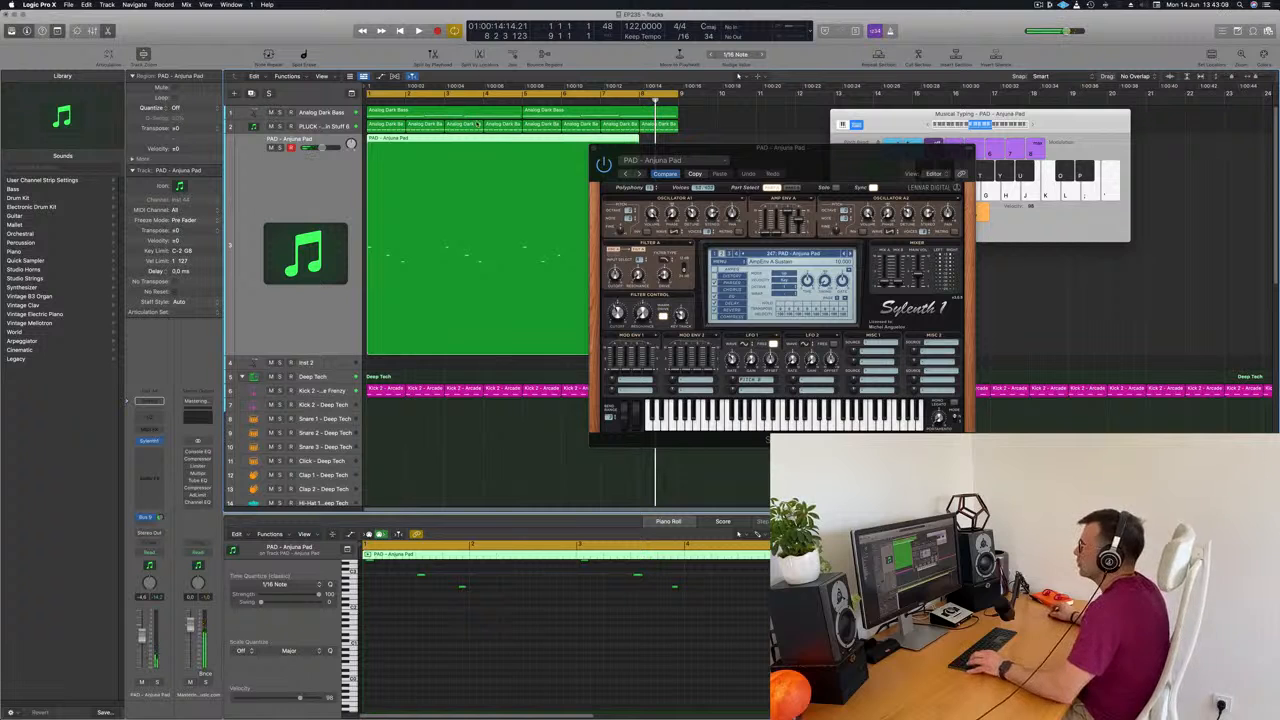
# Step: Split the recorded pad region at bar 5, delete its first half and move the second half to bar 1
pyautogui.click(521, 143)
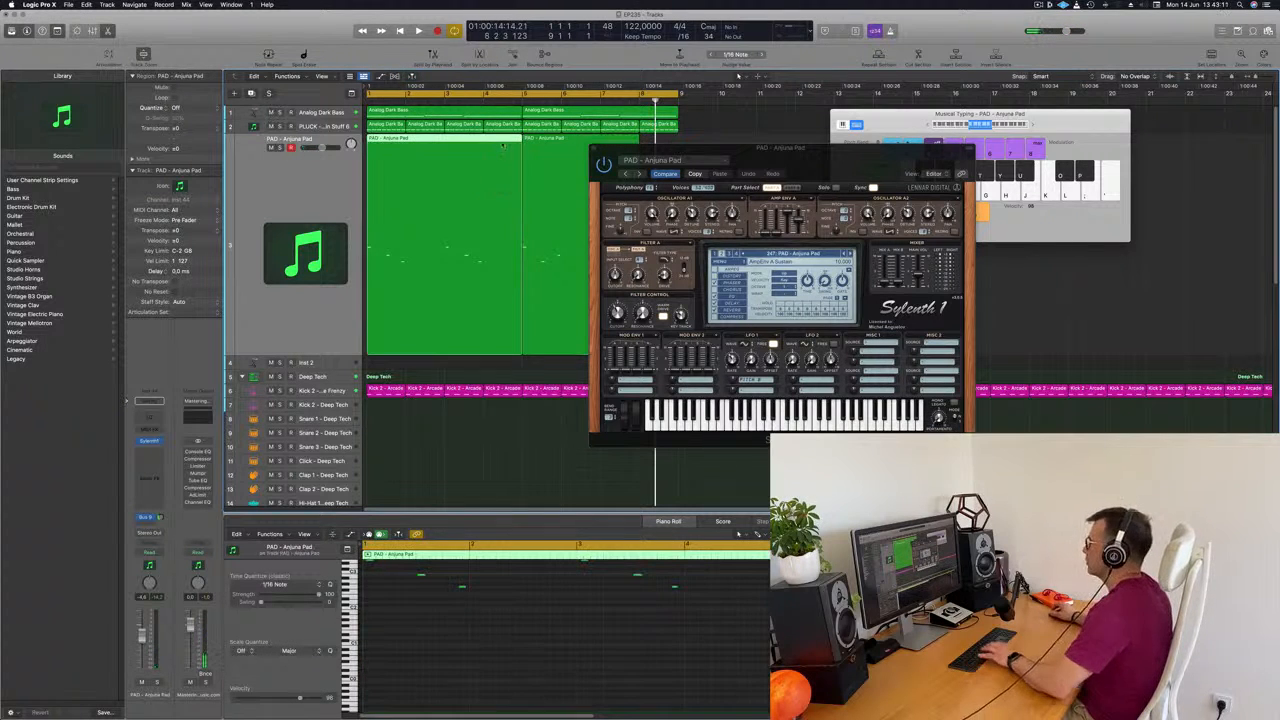
pyautogui.press('Delete')
pyautogui.moveTo(606, 148); pyautogui.dragTo(804, 140)
pyautogui.moveTo(592, 142); pyautogui.dragTo(437, 142)
pyautogui.press('Return')
pyautogui.press('space')
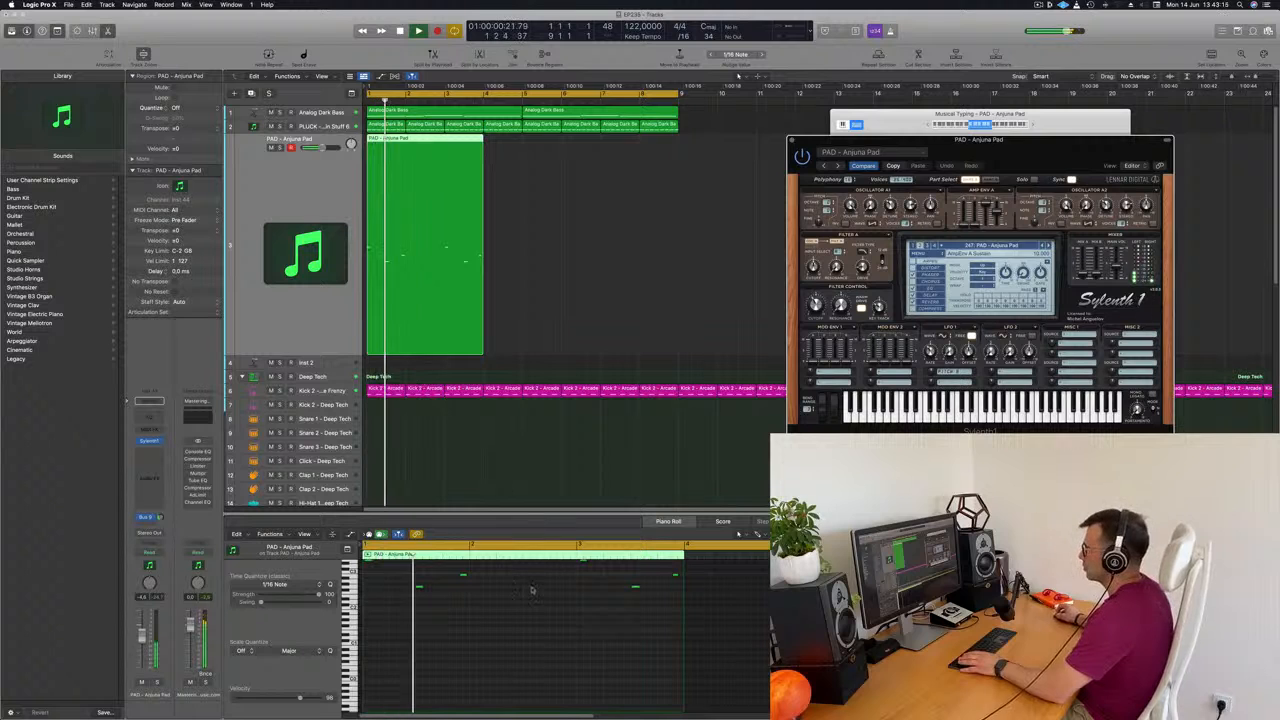
# Step: Quantize the pad region's six notes to 1/16 Note and extend the region to bar 5
pyautogui.click(532, 614)
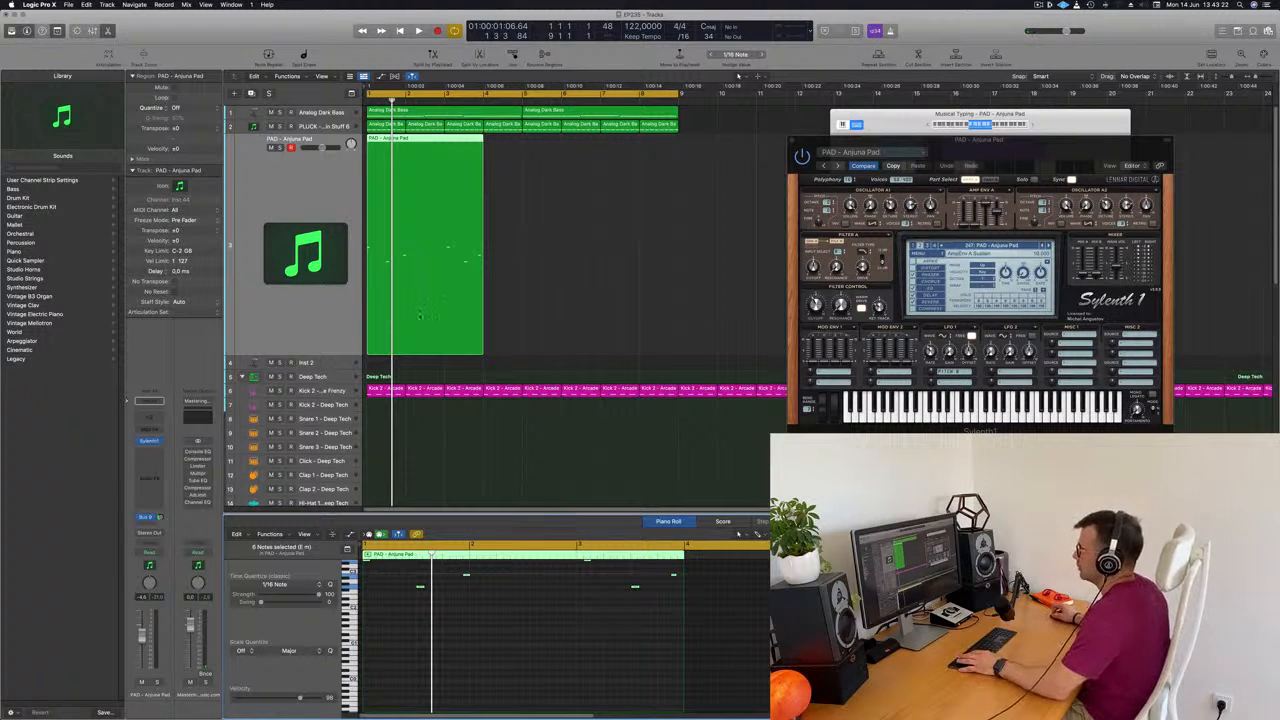
pyautogui.moveTo(481, 357); pyautogui.dragTo(523, 350)
pyautogui.press('space')
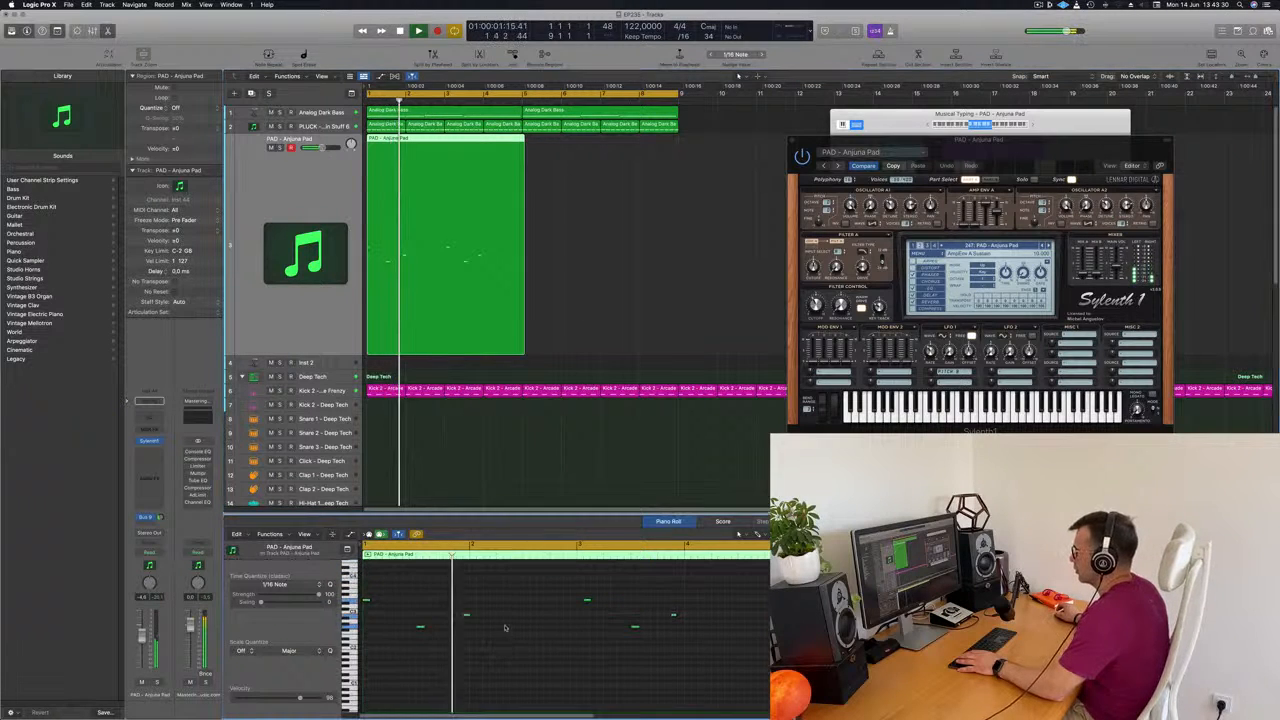
pyautogui.press('space')
pyautogui.press('space')
pyautogui.press('space')
# Step: Move the third pad note to bar 2, audition it, and nudge it two 1/16 steps earlier
pyautogui.moveTo(466, 615); pyautogui.dragTo(473, 615)
pyautogui.press('space')
pyautogui.press('space')
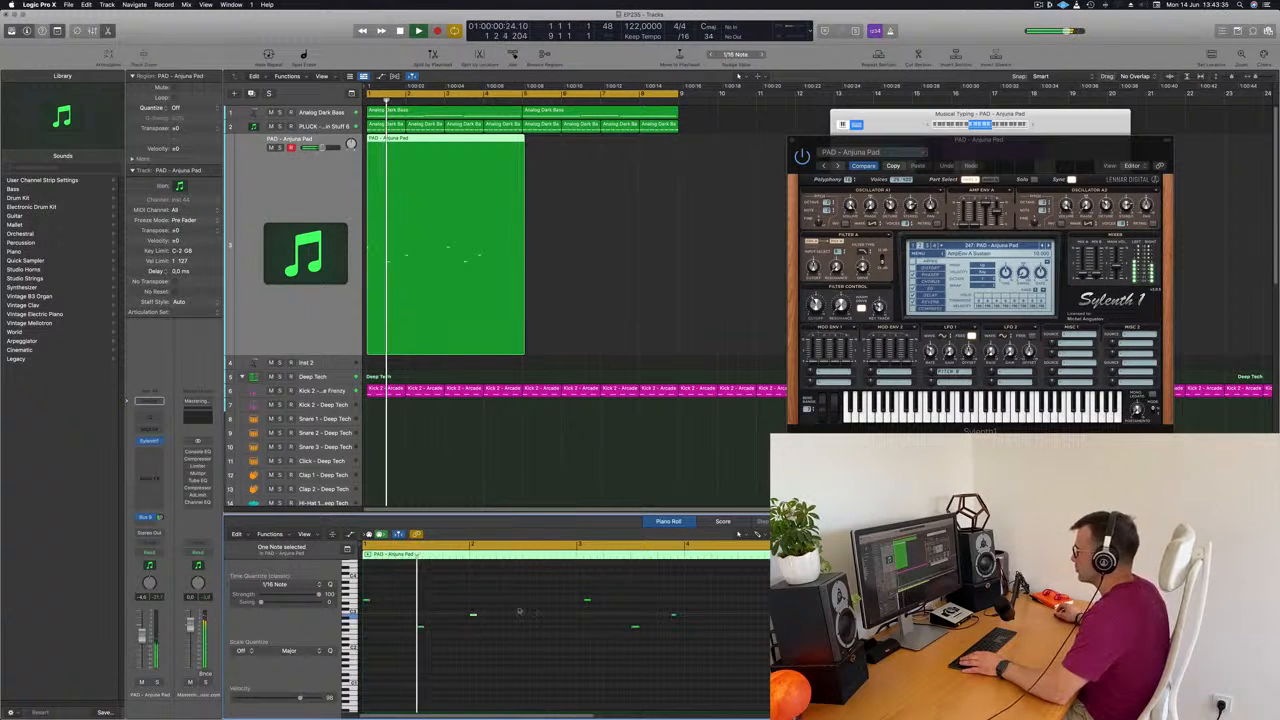
pyautogui.press('space')
pyautogui.press('space')
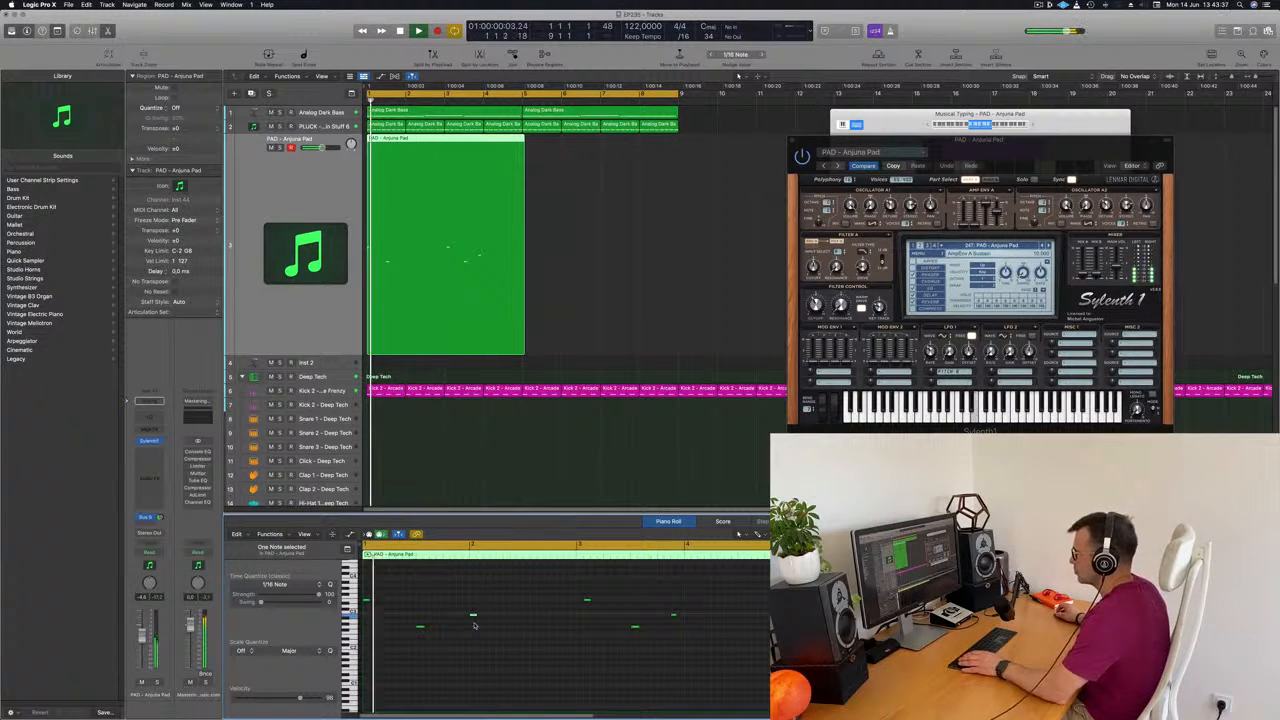
pyautogui.hotkey('alt', 'Left')
pyautogui.hotkey('alt', 'Left')
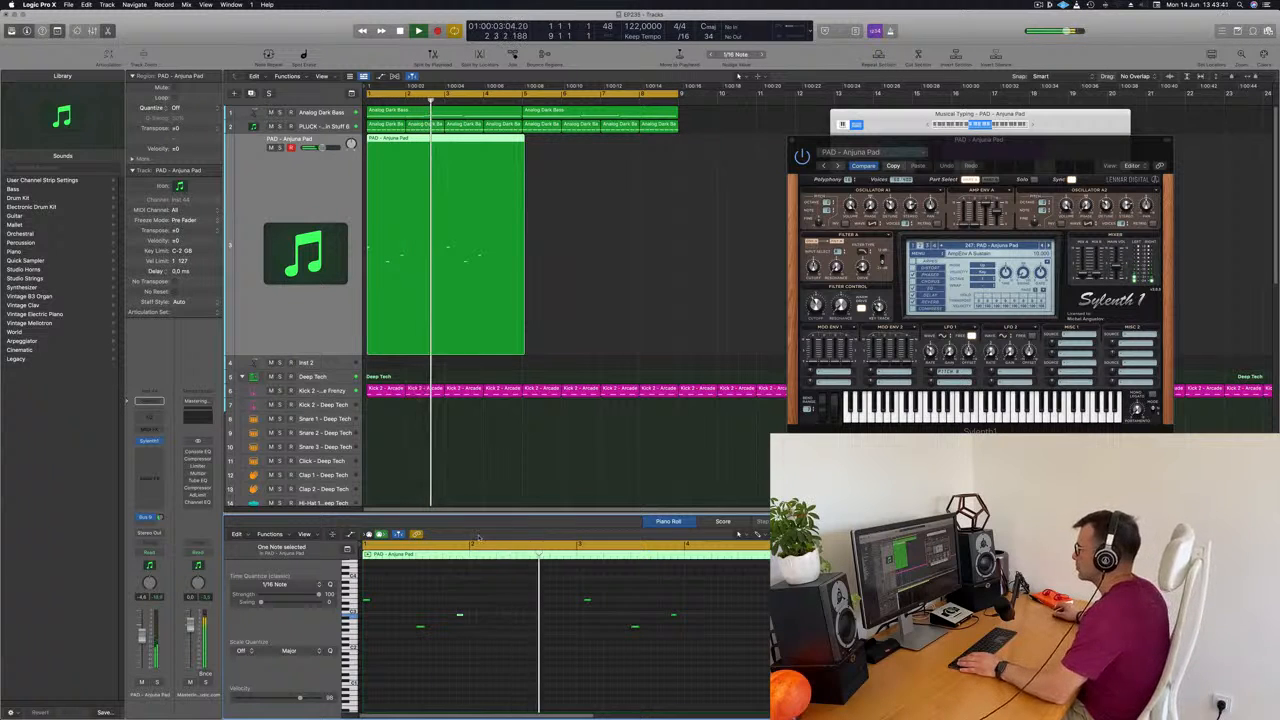
# Step: Nudge the pad note near bar 3 one 1/16 step earlier and select all of the region's notes
pyautogui.click(587, 600)
pyautogui.hotkey('alt', 'Left')
pyautogui.press('Return')
pyautogui.press('super+a')
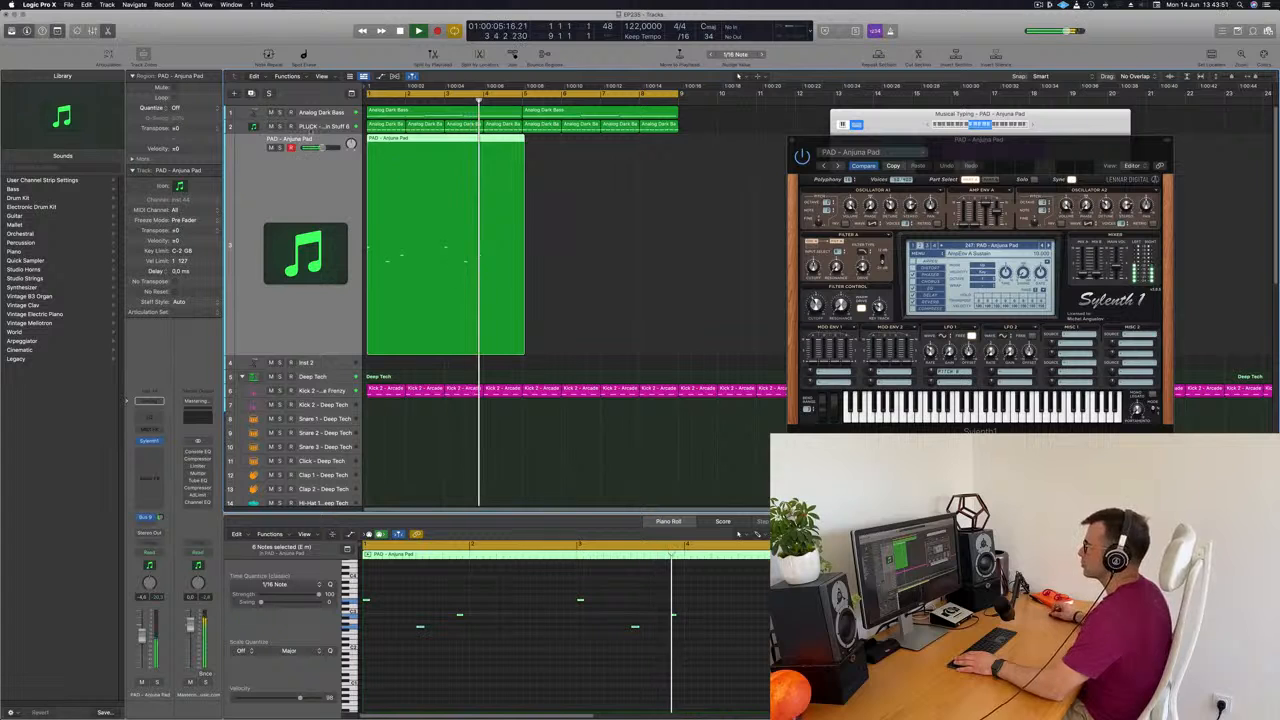
# Step: Open Sylenth1 on the pluck track and adjust its filter control cutoff while the loop plays
pyautogui.press('Up')
pyautogui.press('space')
pyautogui.press('space')
pyautogui.press('space')
pyautogui.press('space')
pyautogui.click(148, 441)
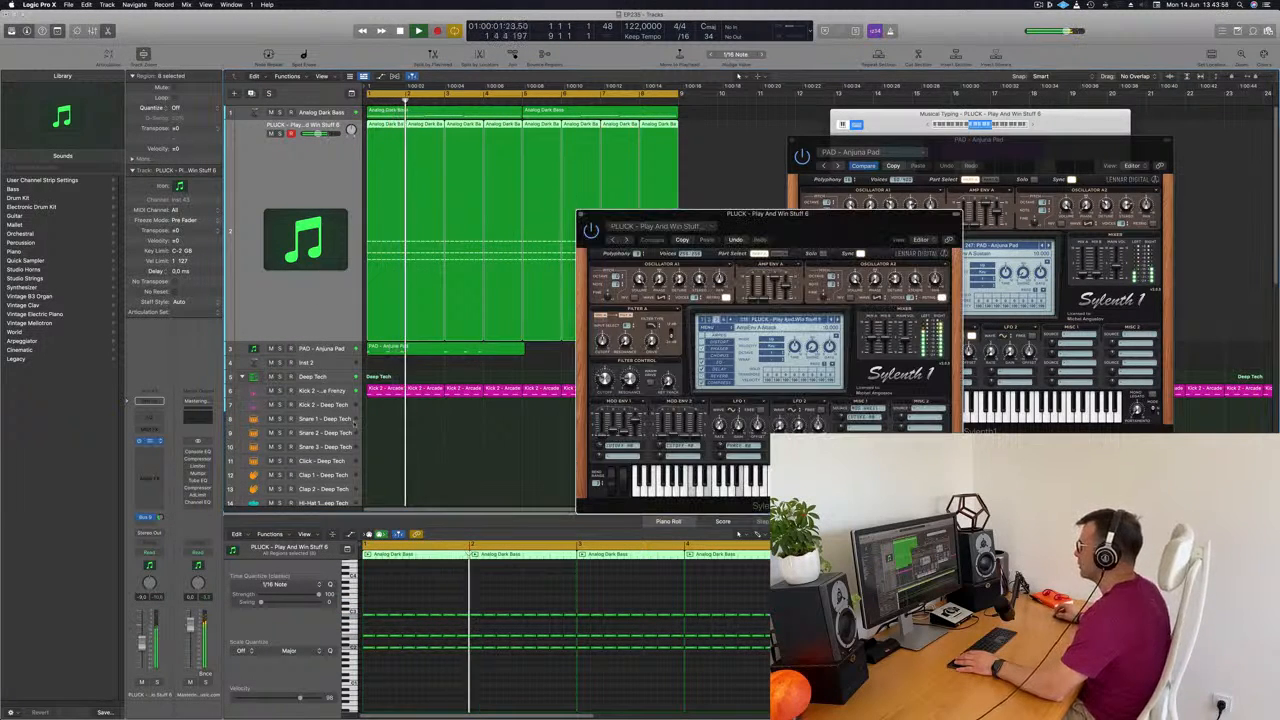
pyautogui.moveTo(604, 379); pyautogui.dragTo(605, 391)
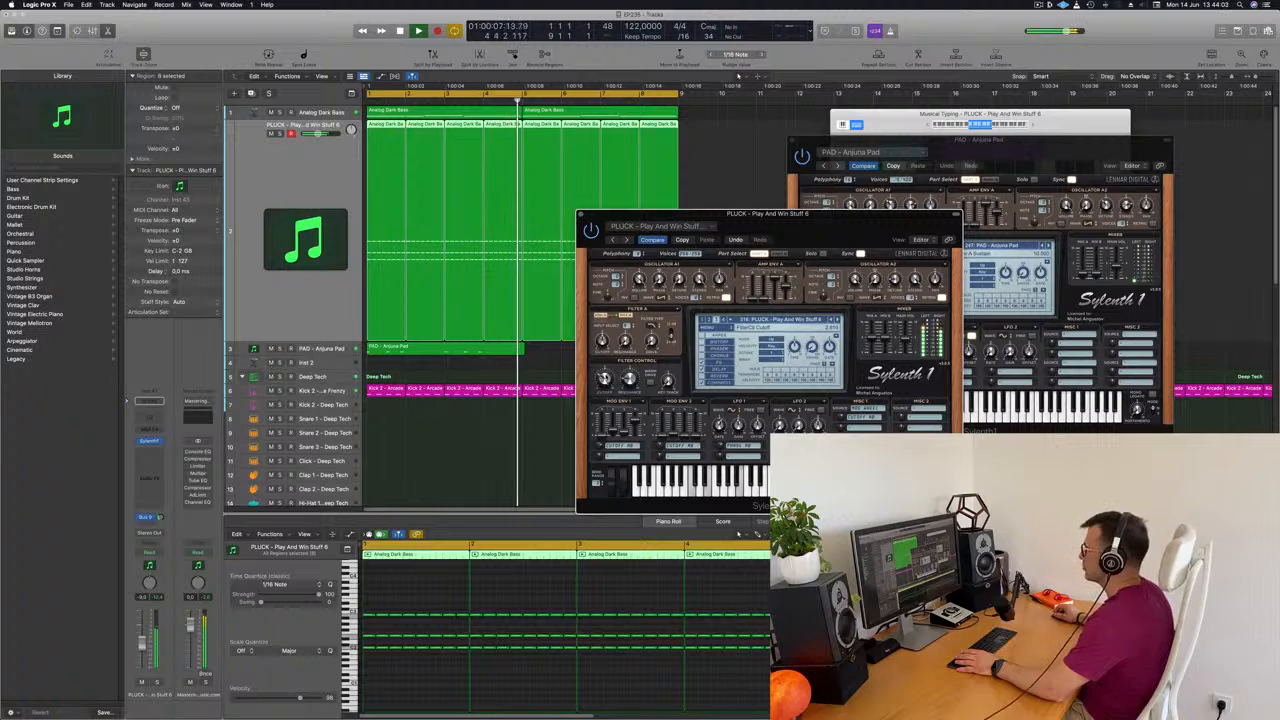
# Step: Close the pluck's Sylenth1 window during playback and select the Anjuna Pad track
pyautogui.press('Return')
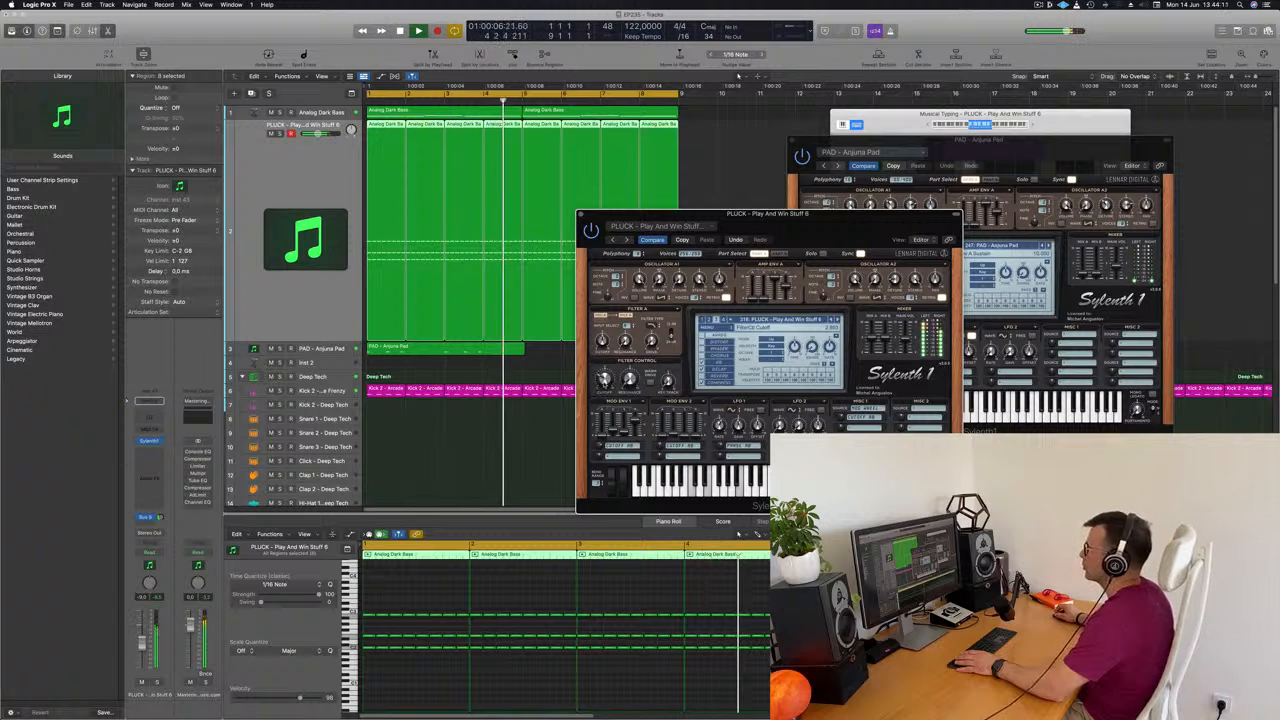
pyautogui.moveTo(774, 225); pyautogui.dragTo(677, 204)
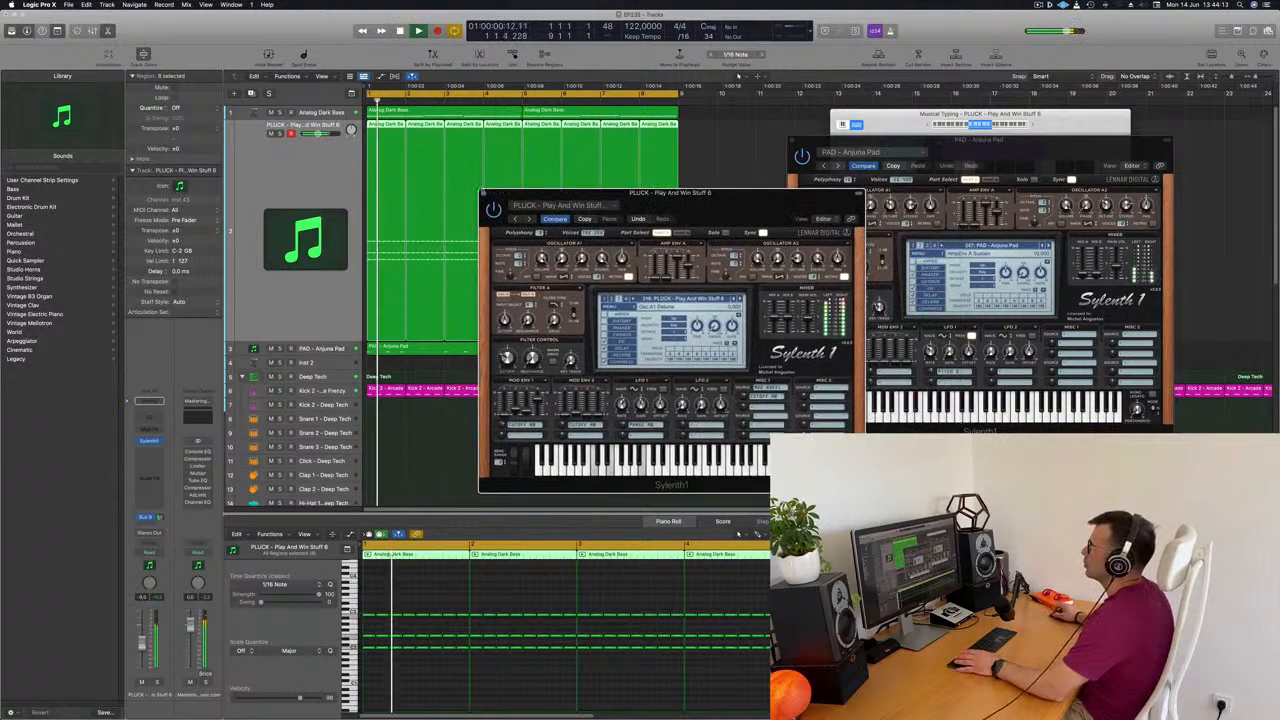
pyautogui.click(483, 193)
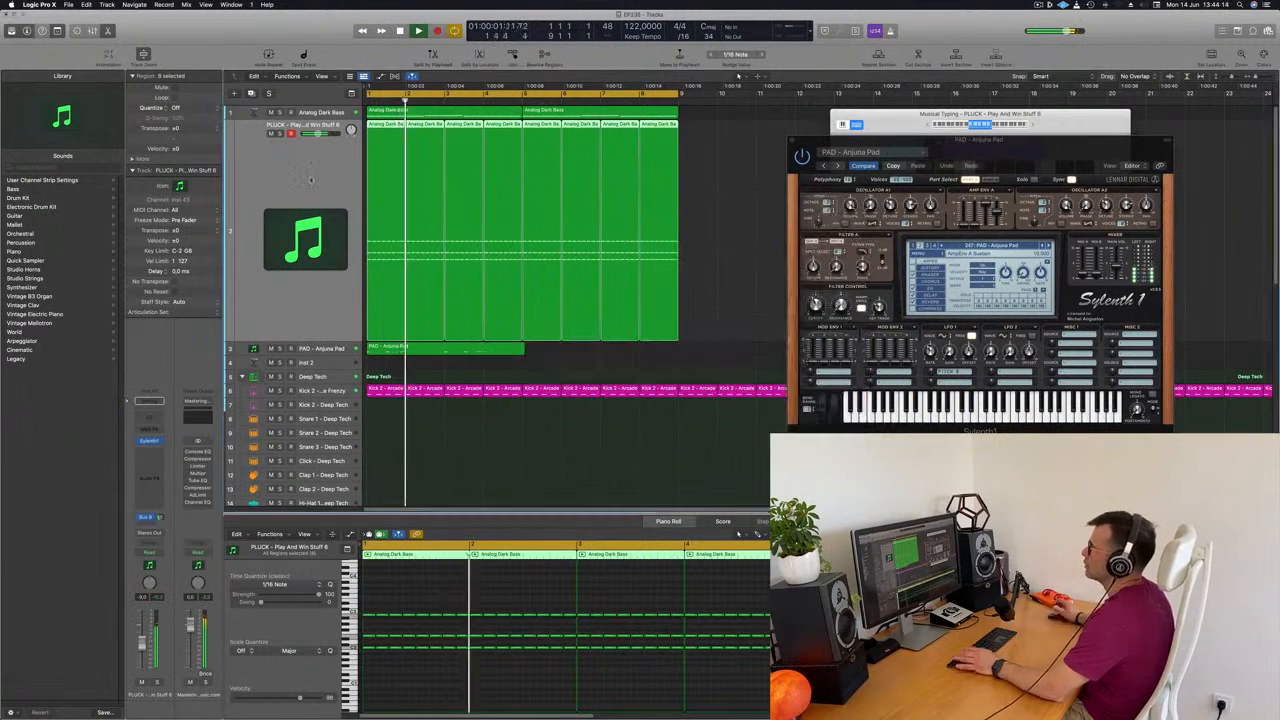
pyautogui.click(310, 349)
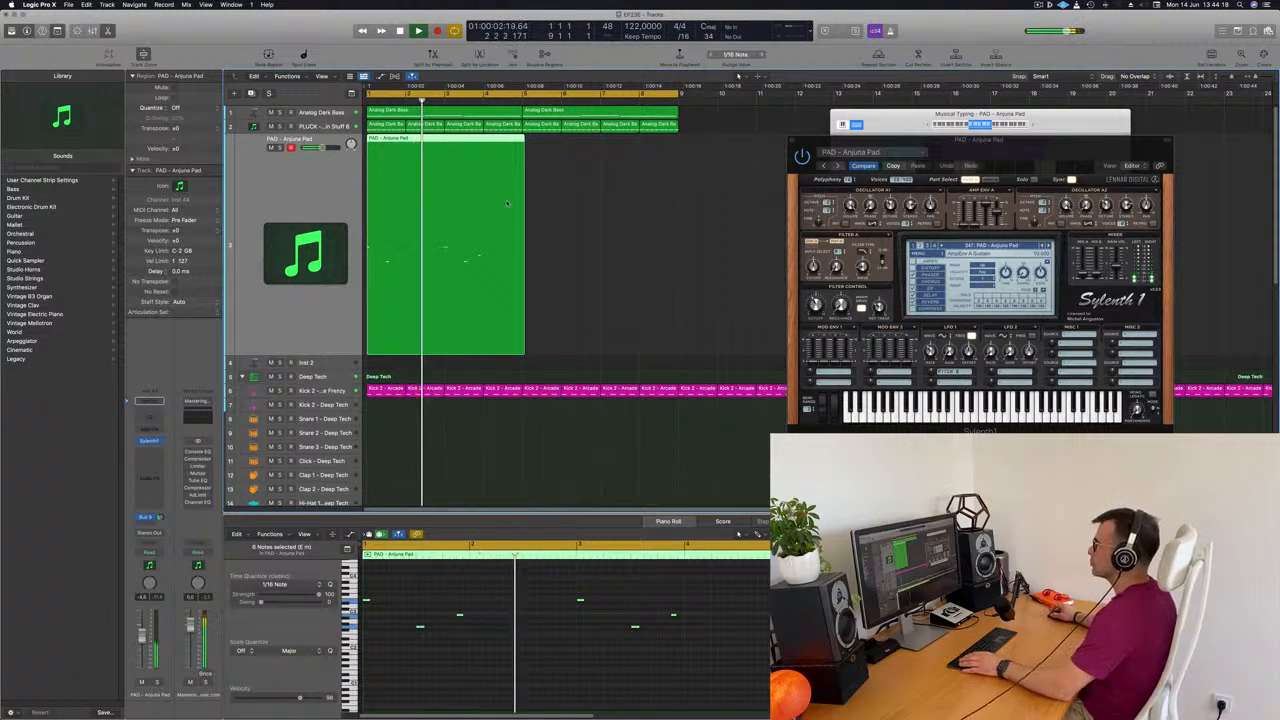
# Step: Trim the Anjuna Pad region's end to bar 5 and copy the region to bar 5, discarding the first misfitting copy
pyautogui.moveTo(455, 140); pyautogui.dragTo(617, 148)
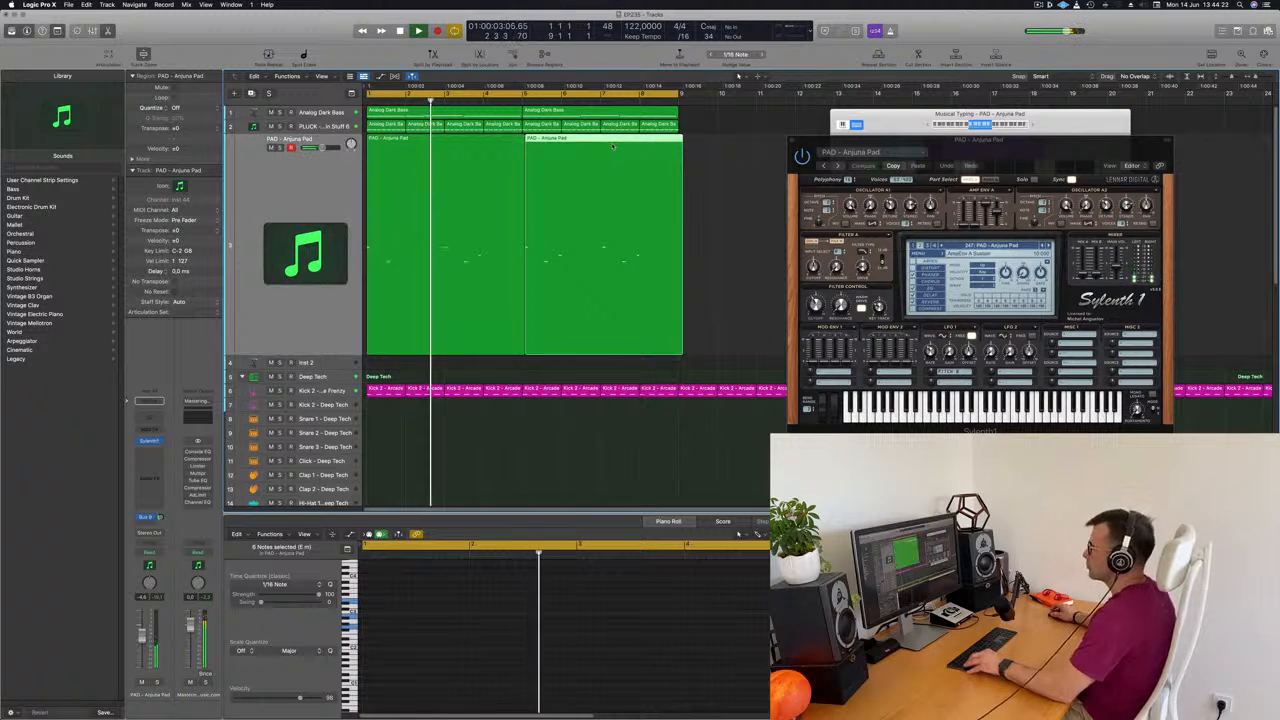
pyautogui.press('Delete')
pyautogui.moveTo(528, 350); pyautogui.dragTo(524, 145)
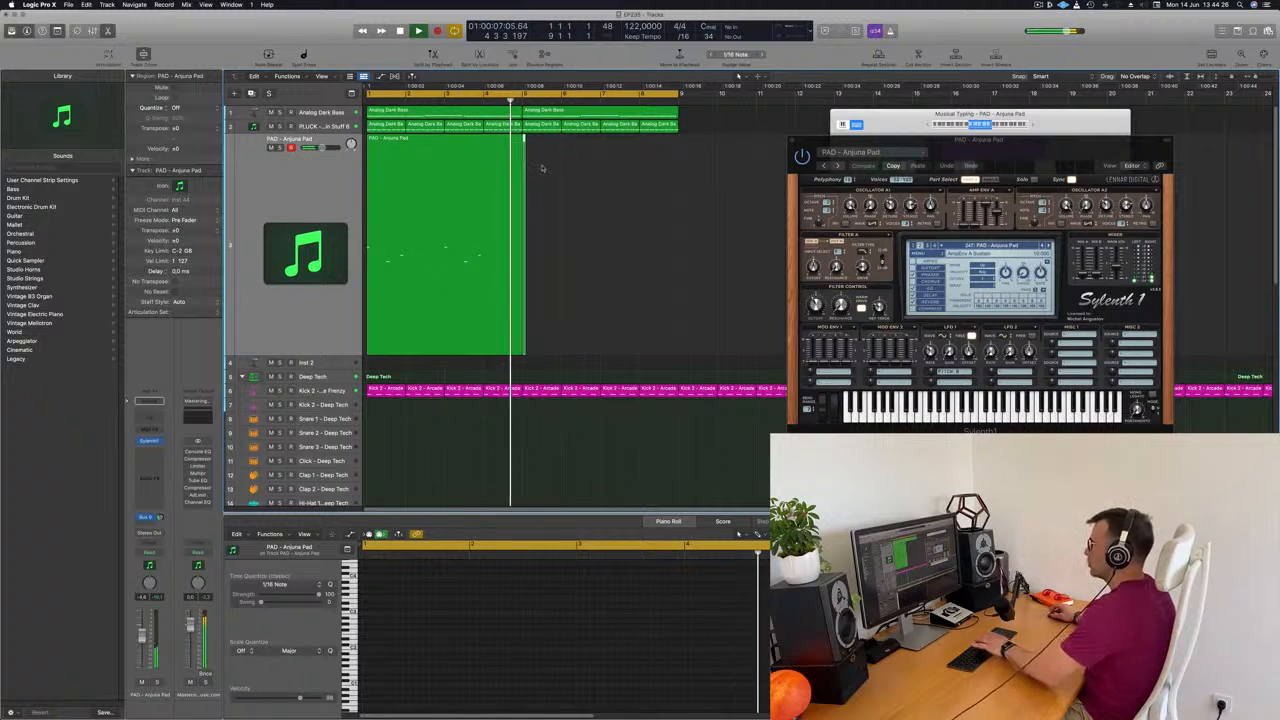
pyautogui.click(446, 163)
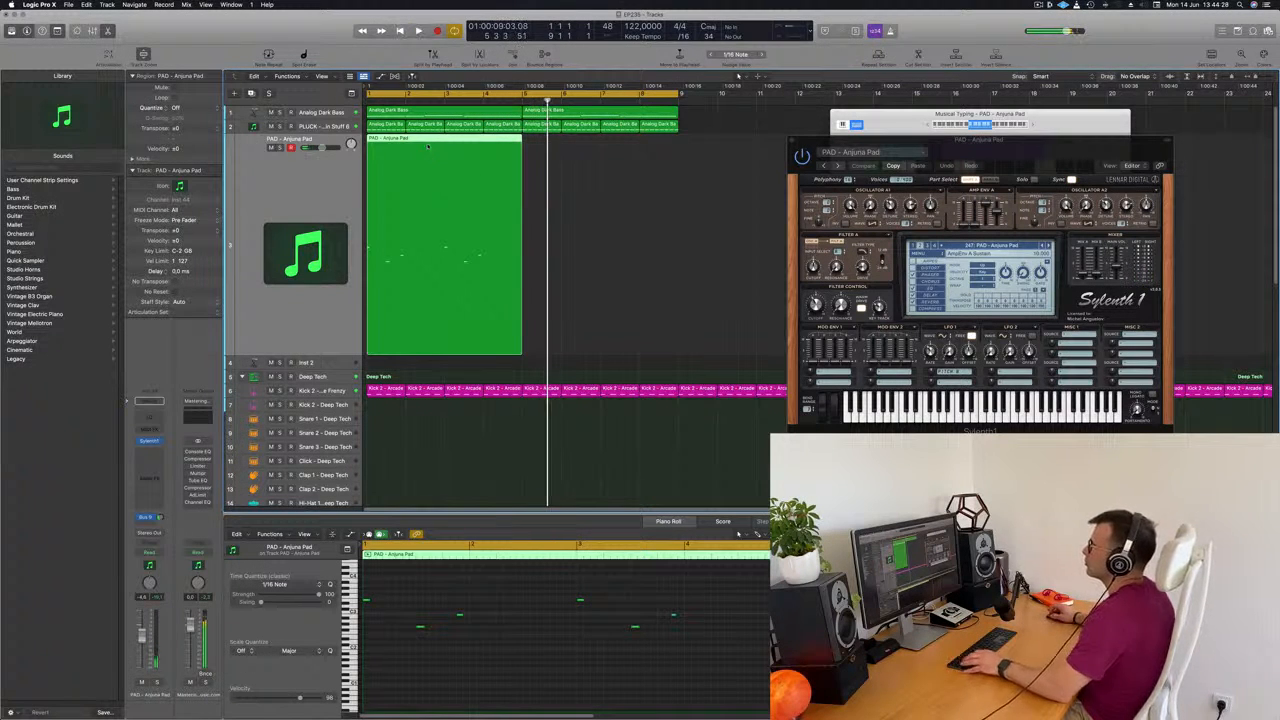
pyautogui.moveTo(428, 147); pyautogui.dragTo(585, 150)
pyautogui.hscroll(-2, 643, 215)
pyautogui.scroll(-4, 644, 219)
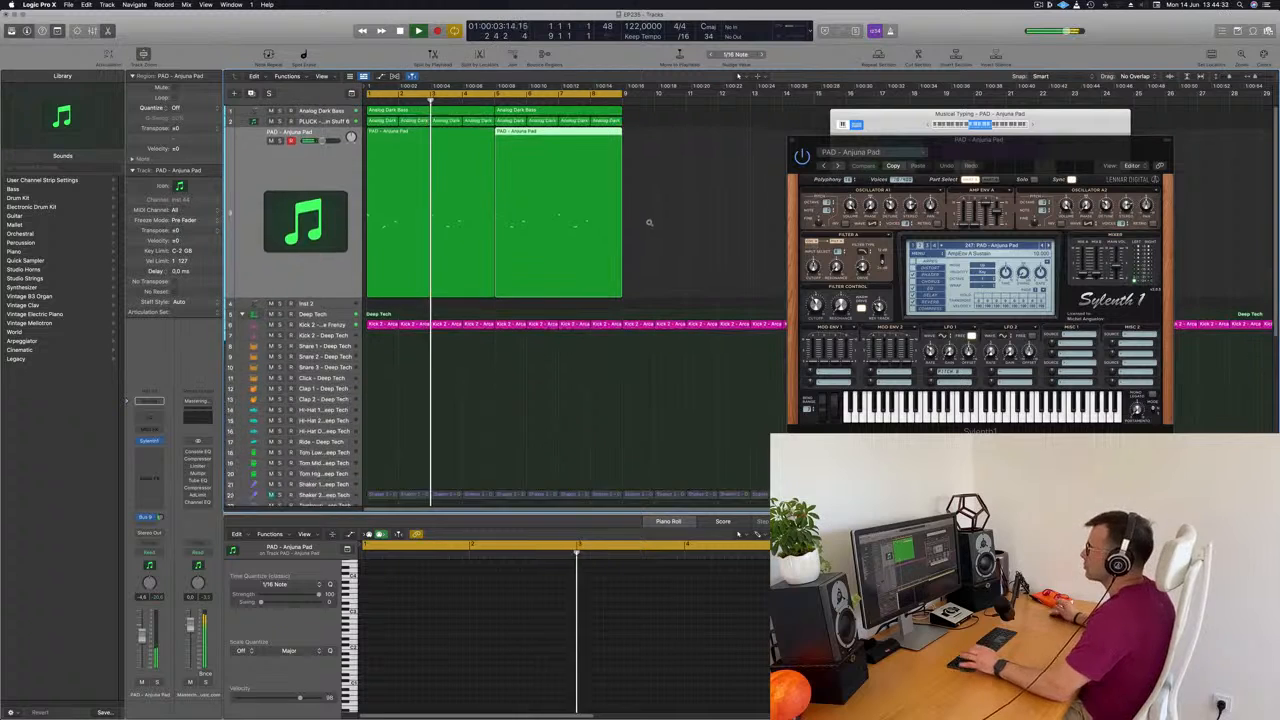
pyautogui.scroll(-2, 649, 222)
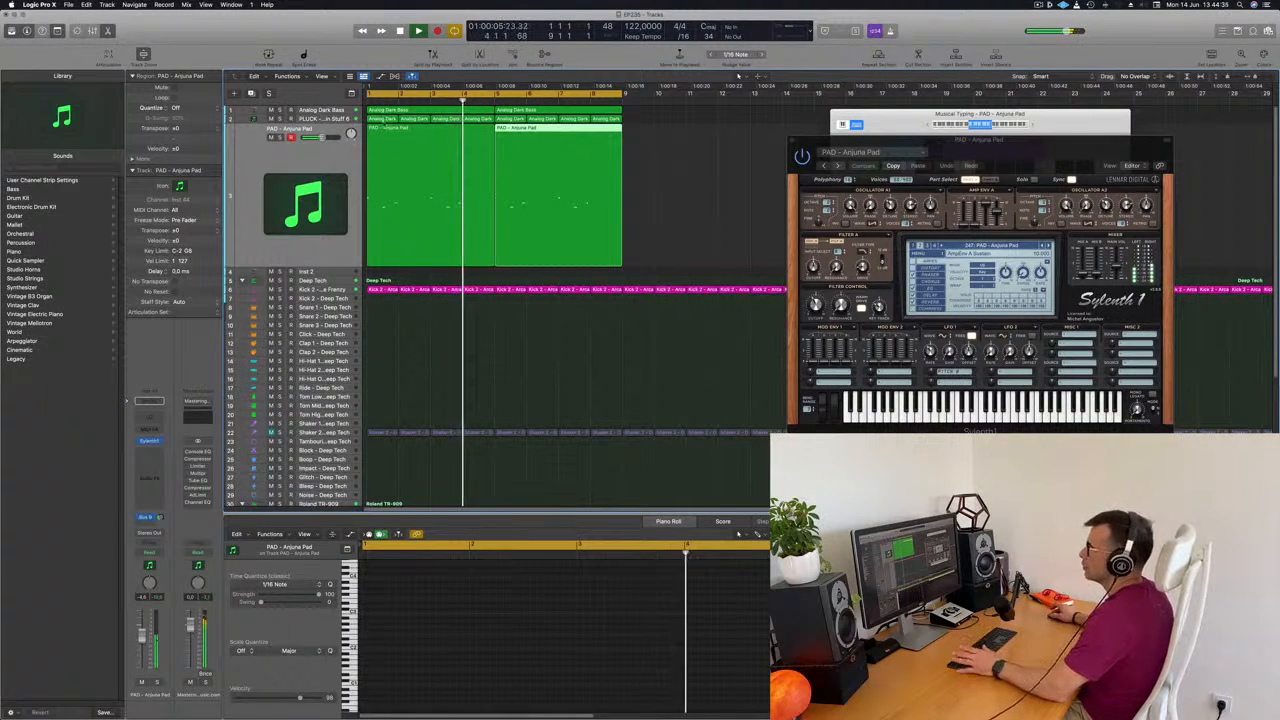
# Step: Duplicate the Analog Dark Bass track and copy both of its regions onto the new track
pyautogui.click(314, 111)
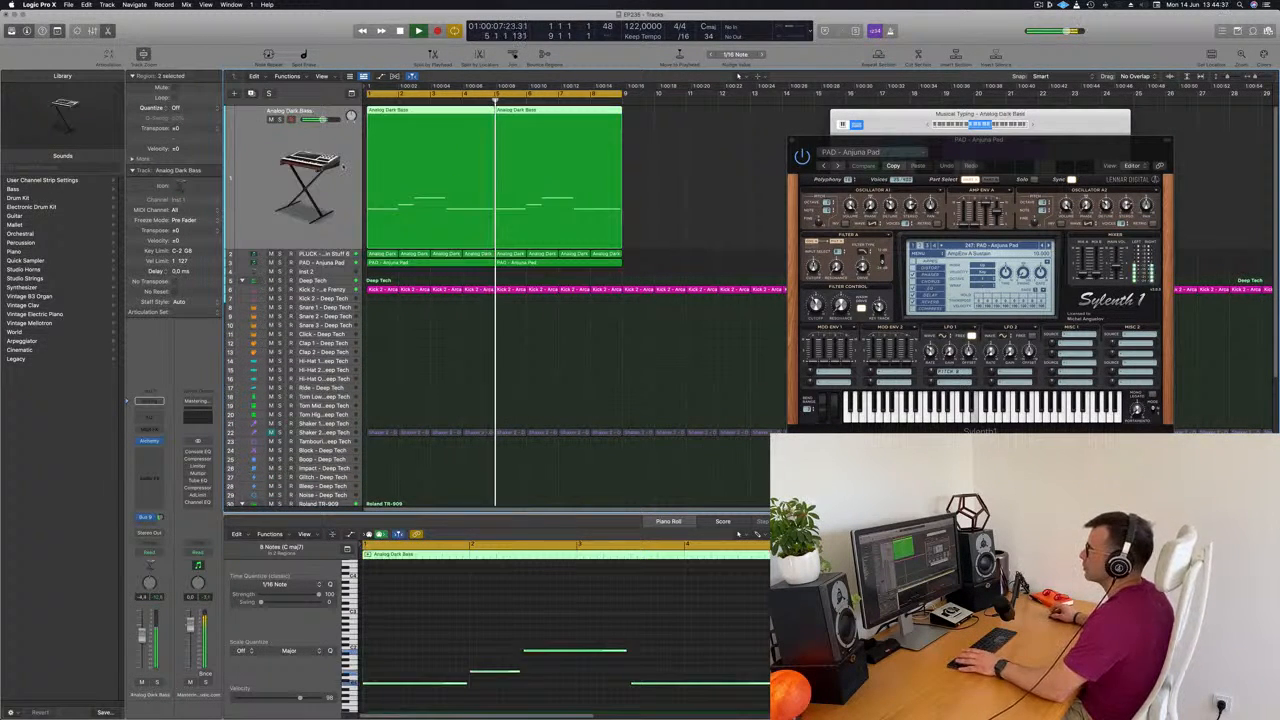
pyautogui.moveTo(317, 134); pyautogui.dragTo(316, 188)
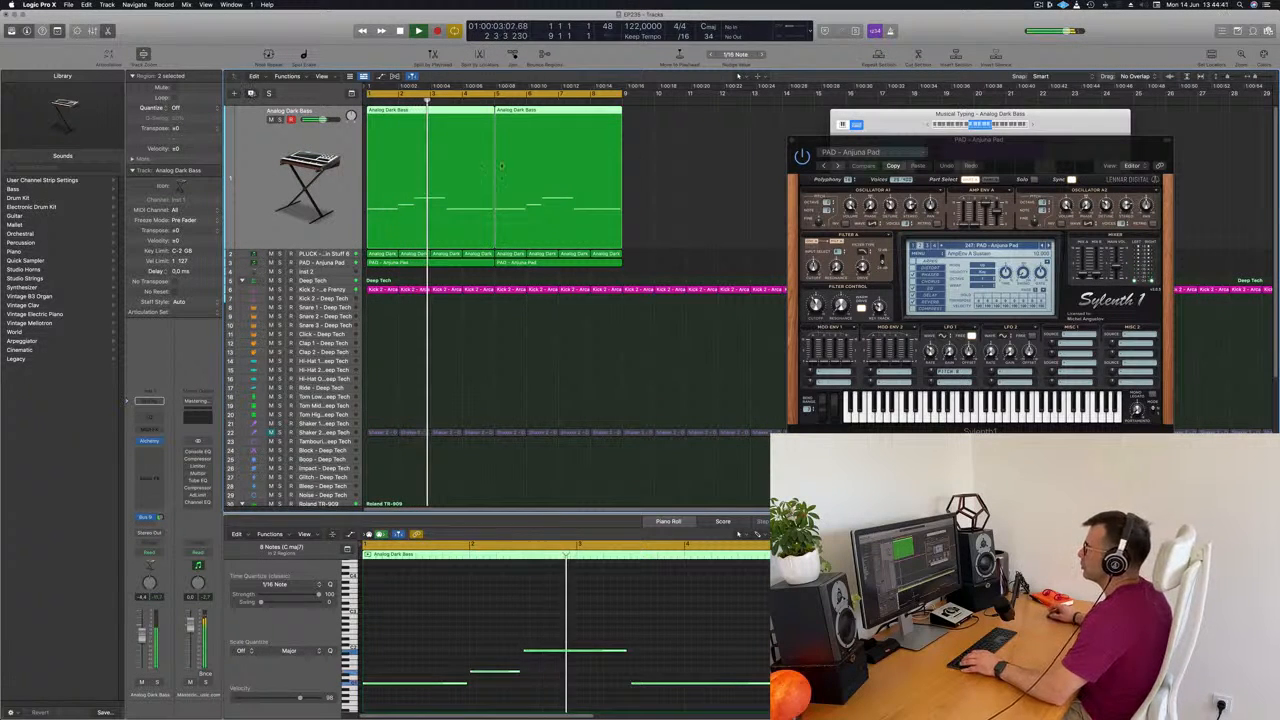
pyautogui.press('super+d')
pyautogui.press('Return')
pyautogui.click(431, 112)
pyautogui.moveTo(431, 111); pyautogui.dragTo(563, 129)
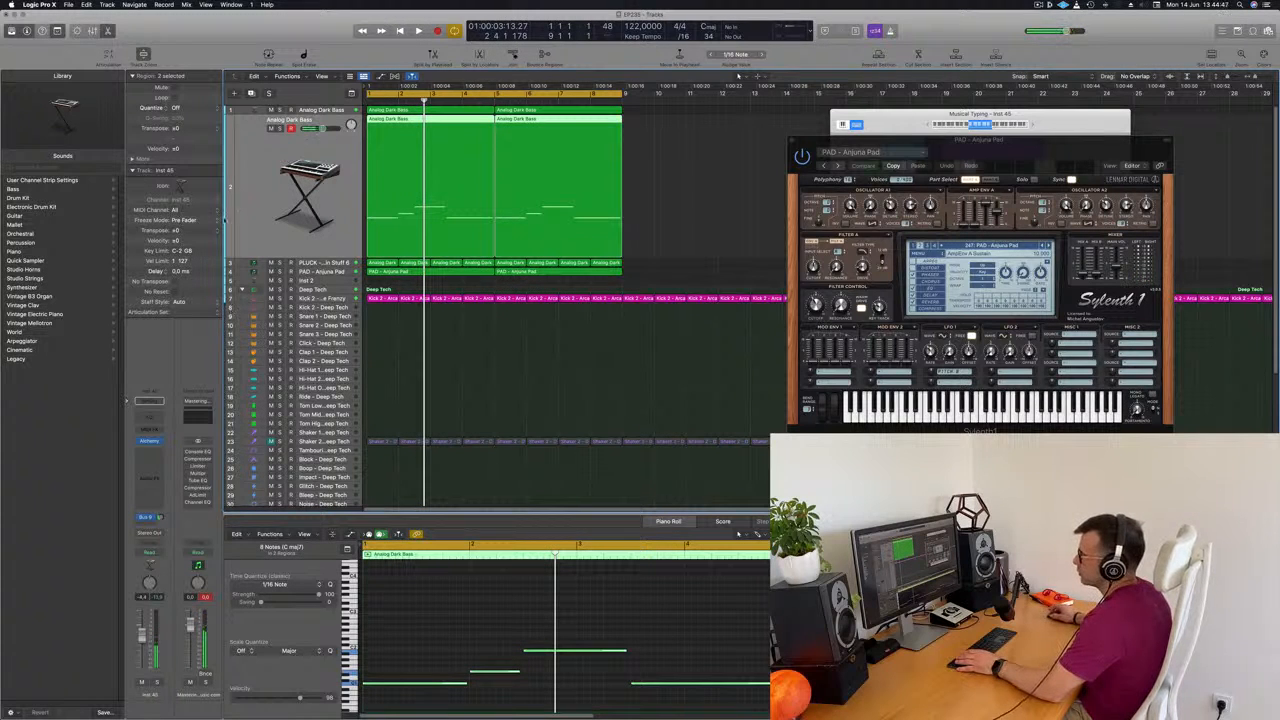
# Step: Duplicate the Anjuna Pad track and move the two copied bass regions onto it
pyautogui.click(328, 271)
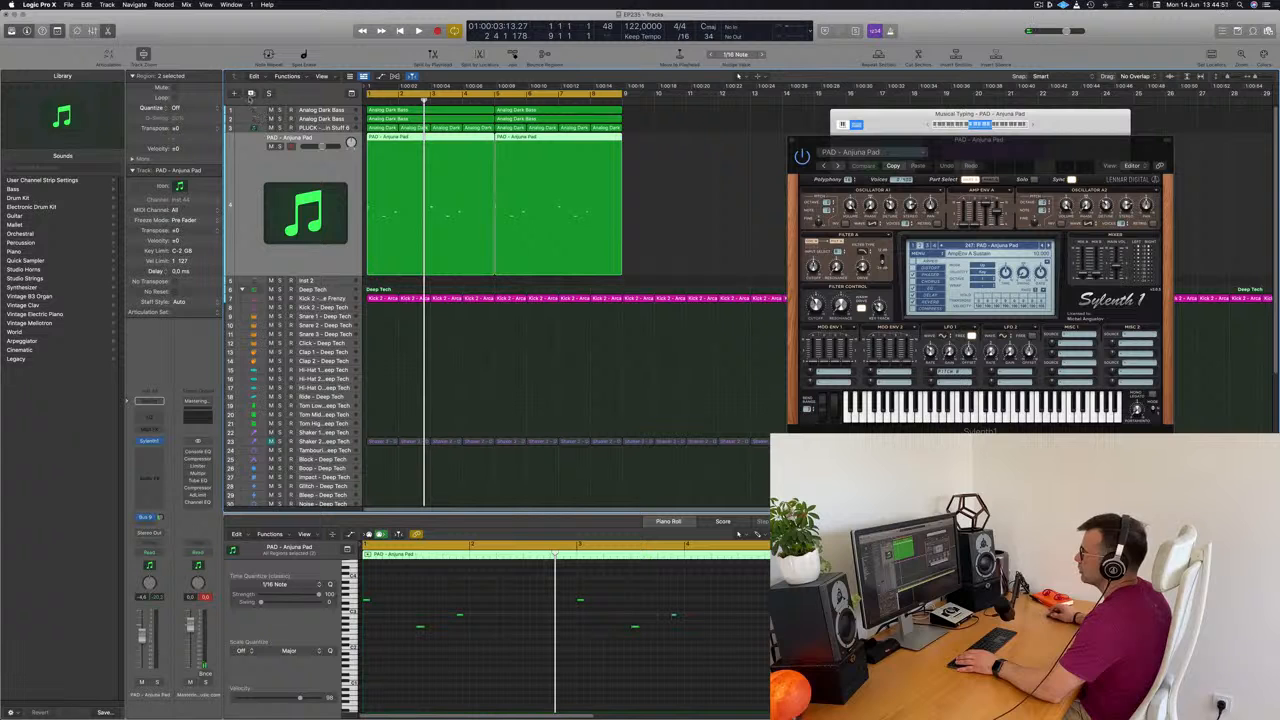
pyautogui.press('super+d')
pyautogui.moveTo(653, 122); pyautogui.dragTo(429, 195)
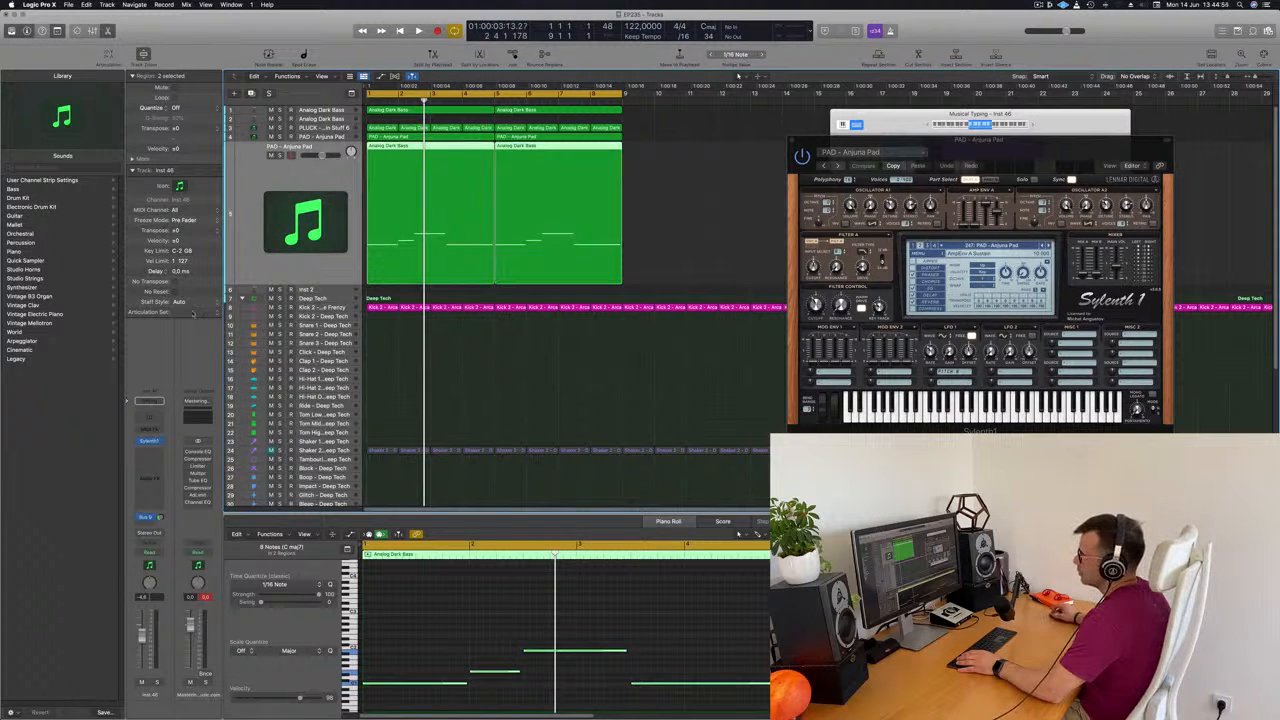
# Step: Transpose the bass notes on the duplicated pad track up three octaves and play the loop
pyautogui.click(476, 645)
pyautogui.hotkey('alt', 'shift', 'Up')
pyautogui.hotkey('alt', 'shift', 'Up')
pyautogui.hotkey('alt', 'shift', 'Up')
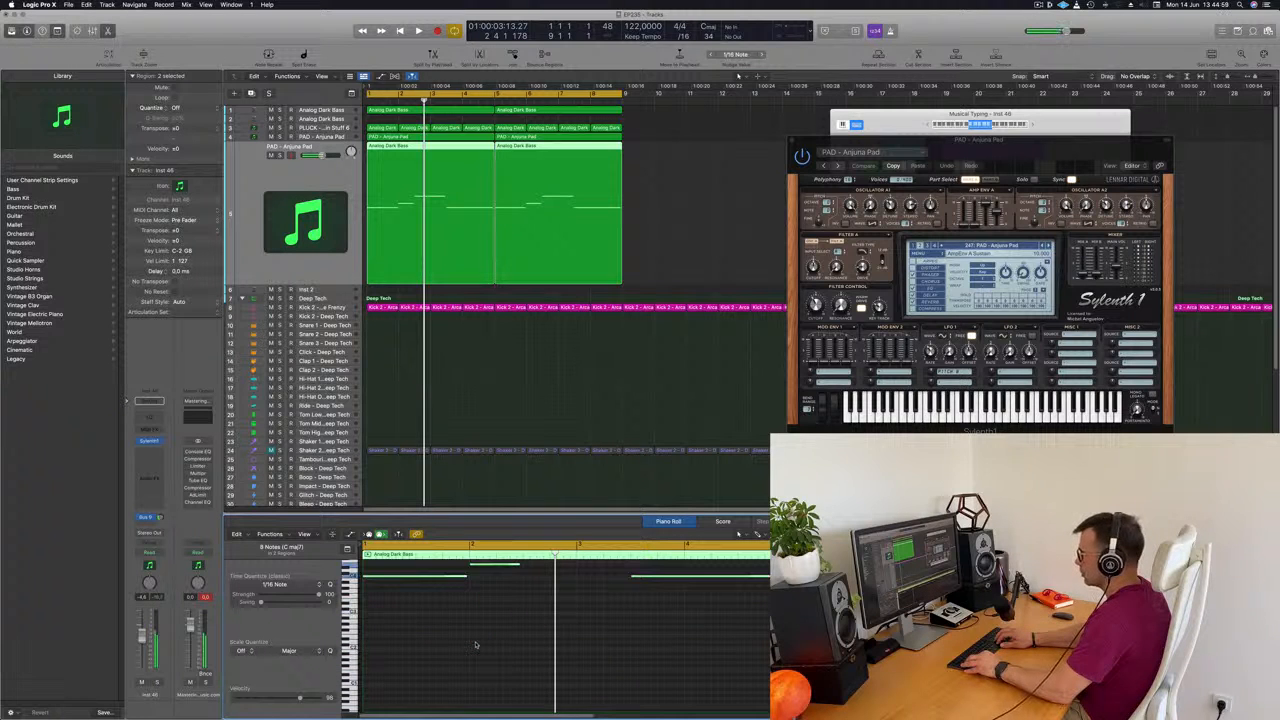
pyautogui.click(307, 180)
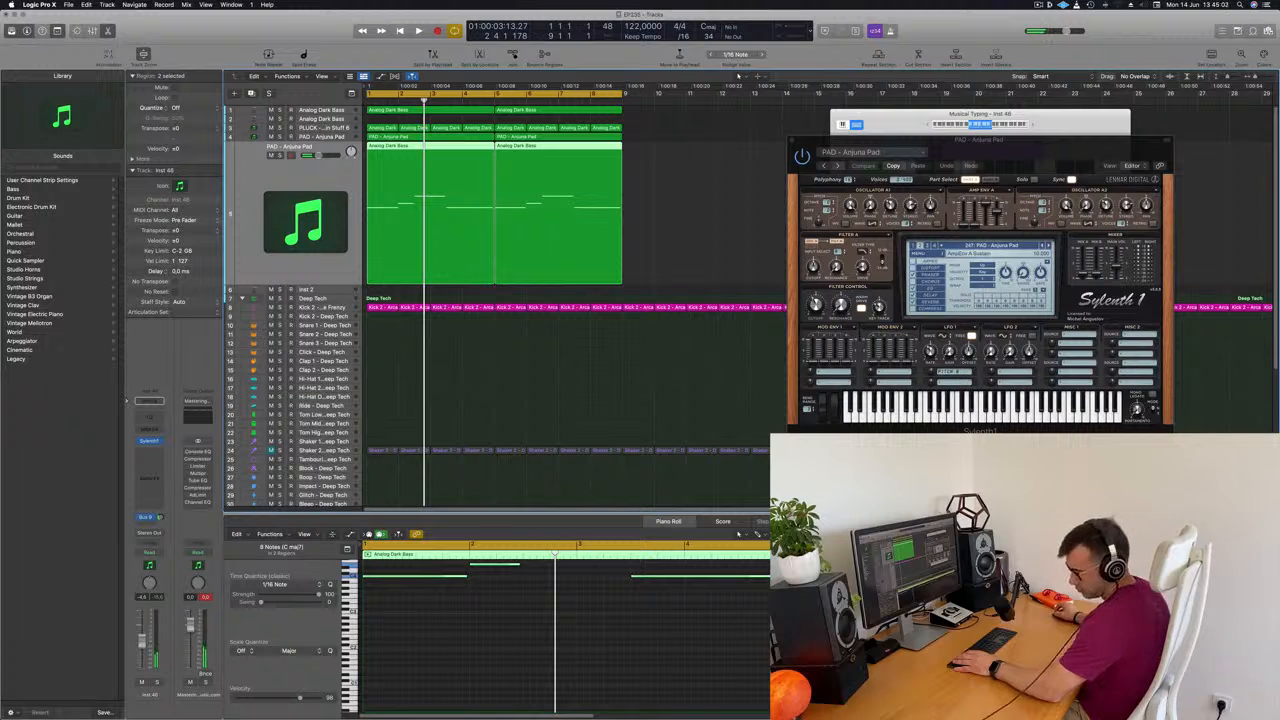
pyautogui.press('space')
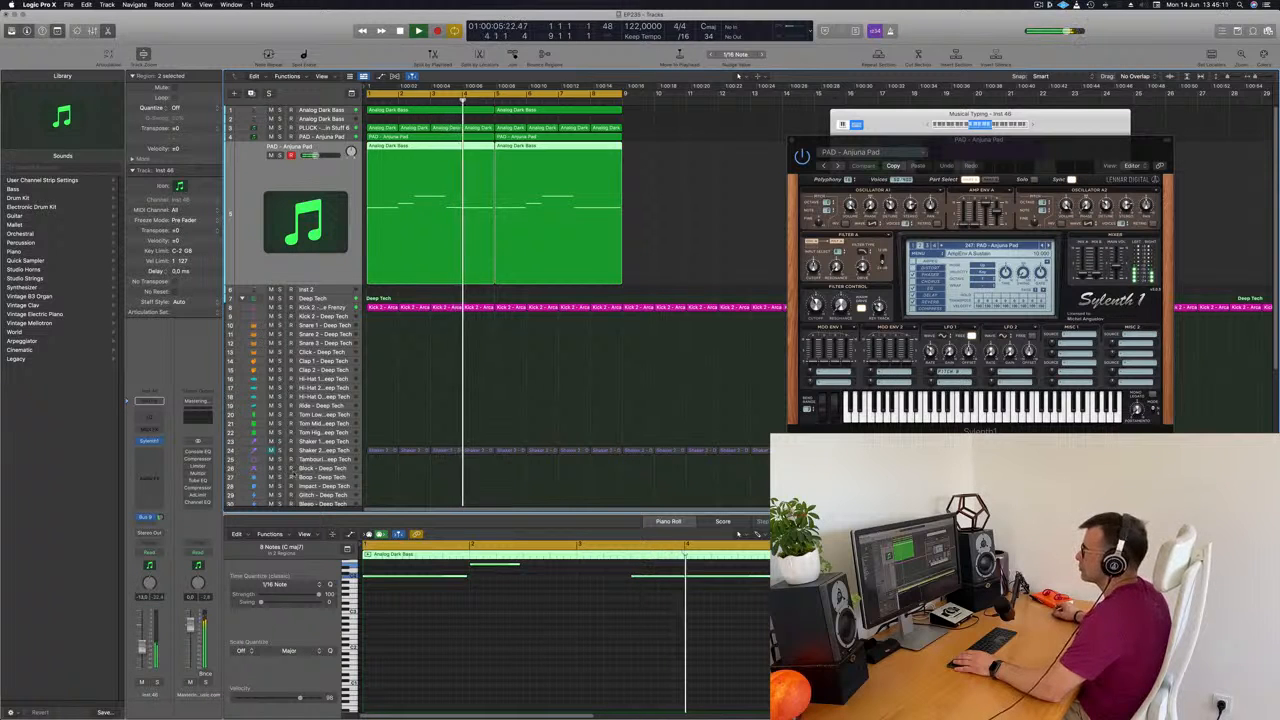
# Step: Select all notes on the duplicated pad track and transpose them down one octave
pyautogui.click(572, 648)
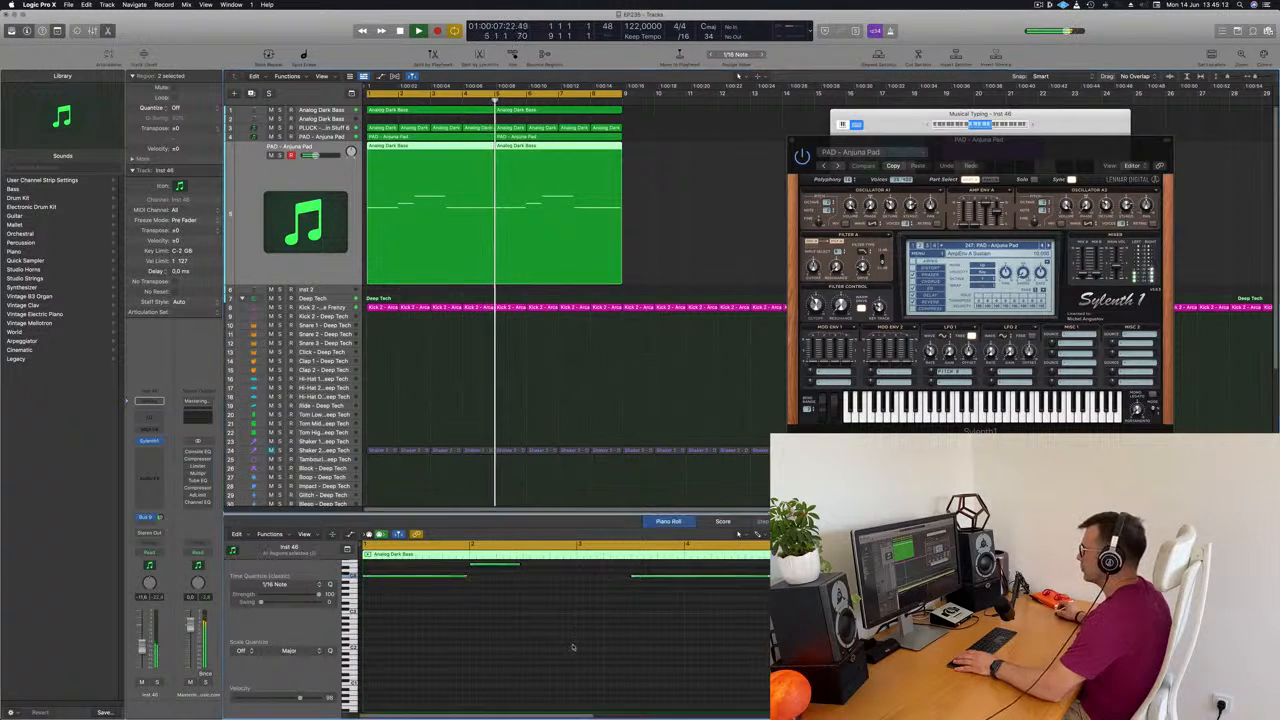
pyautogui.scroll(3, 574, 646)
pyautogui.press('super+a')
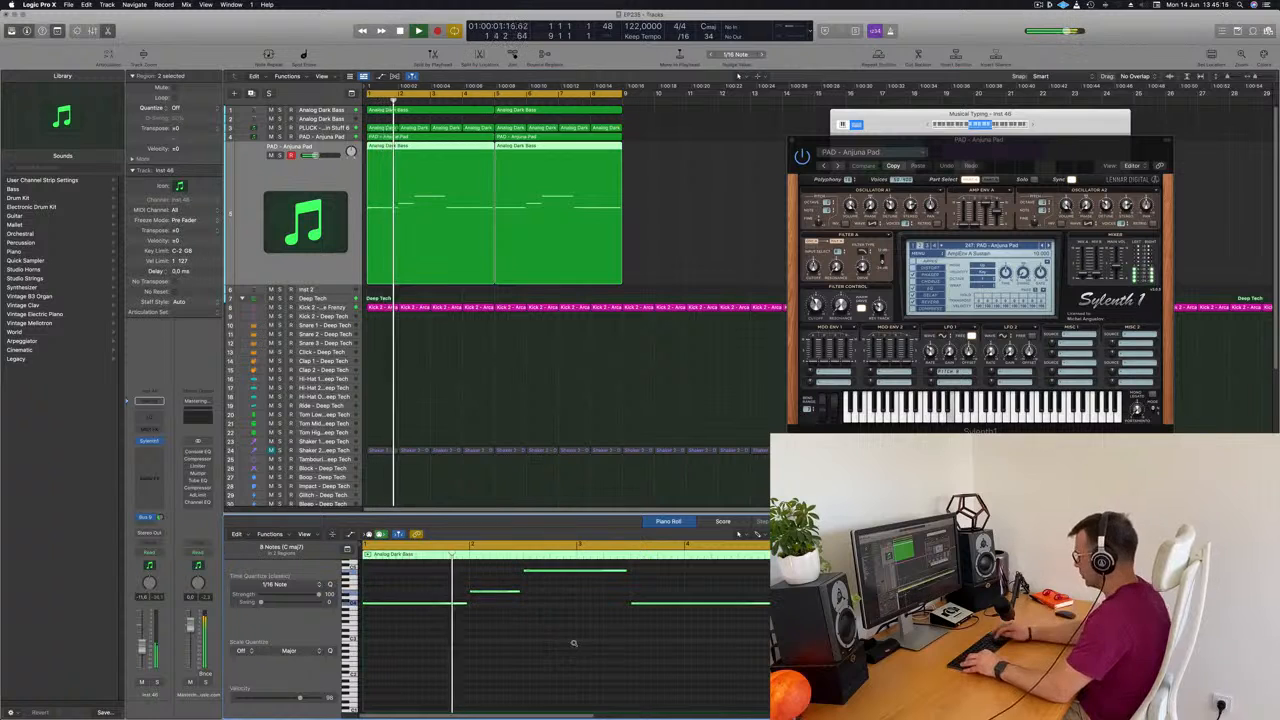
pyautogui.hotkey('alt', 'shift', 'Down')
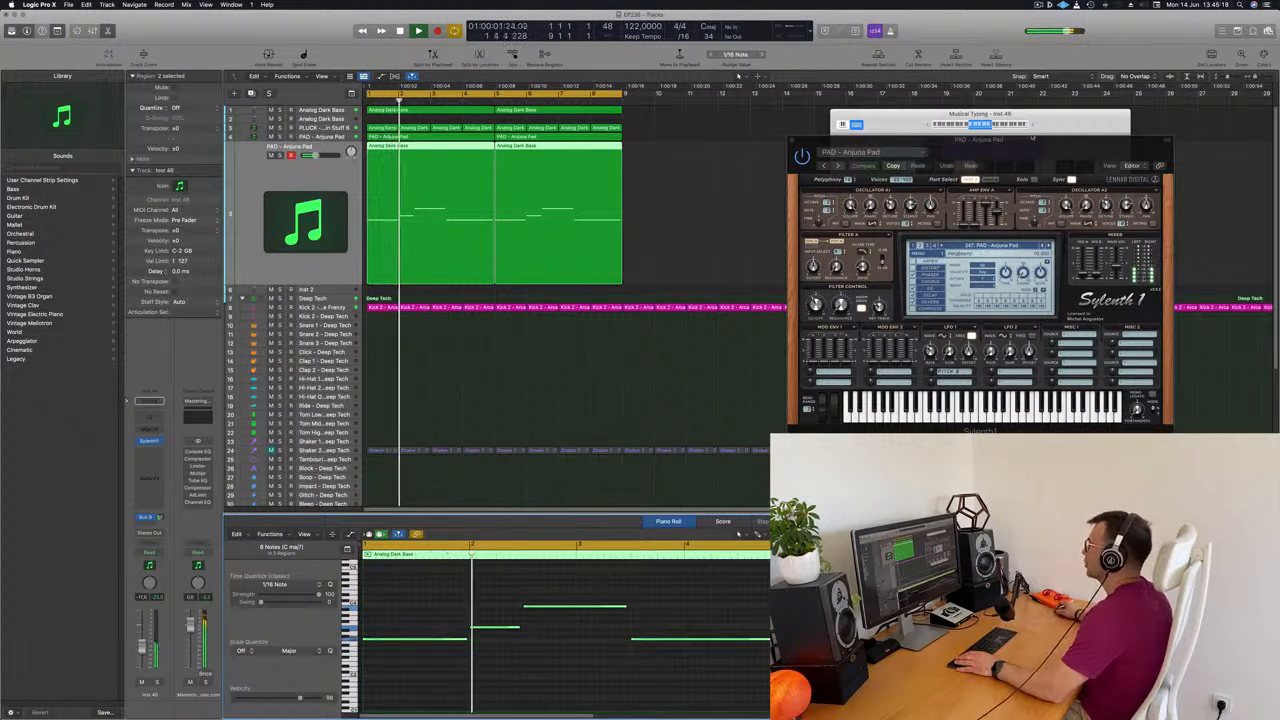
# Step: Audition successive pad presets in the open Sylenth1 while the loop plays and load PAD - Deep Space 1
pyautogui.moveTo(1022, 157); pyautogui.dragTo(845, 187)
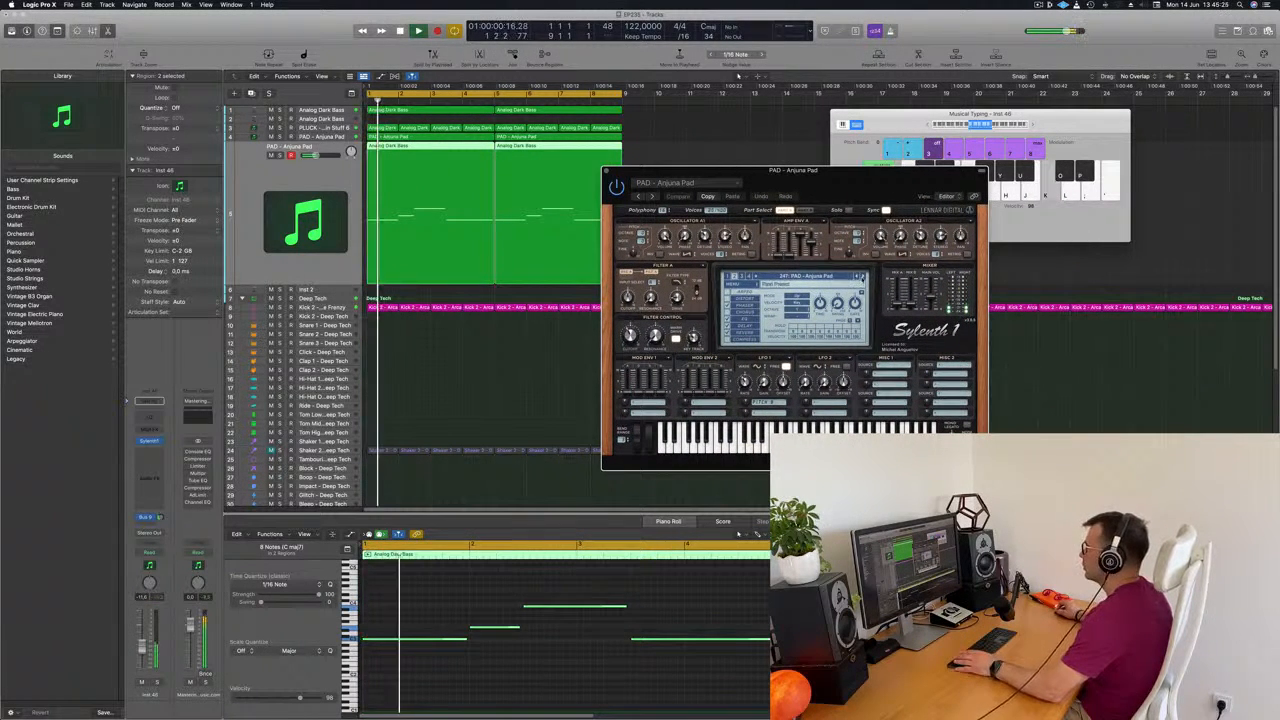
pyautogui.click(866, 276)
pyautogui.press('Return')
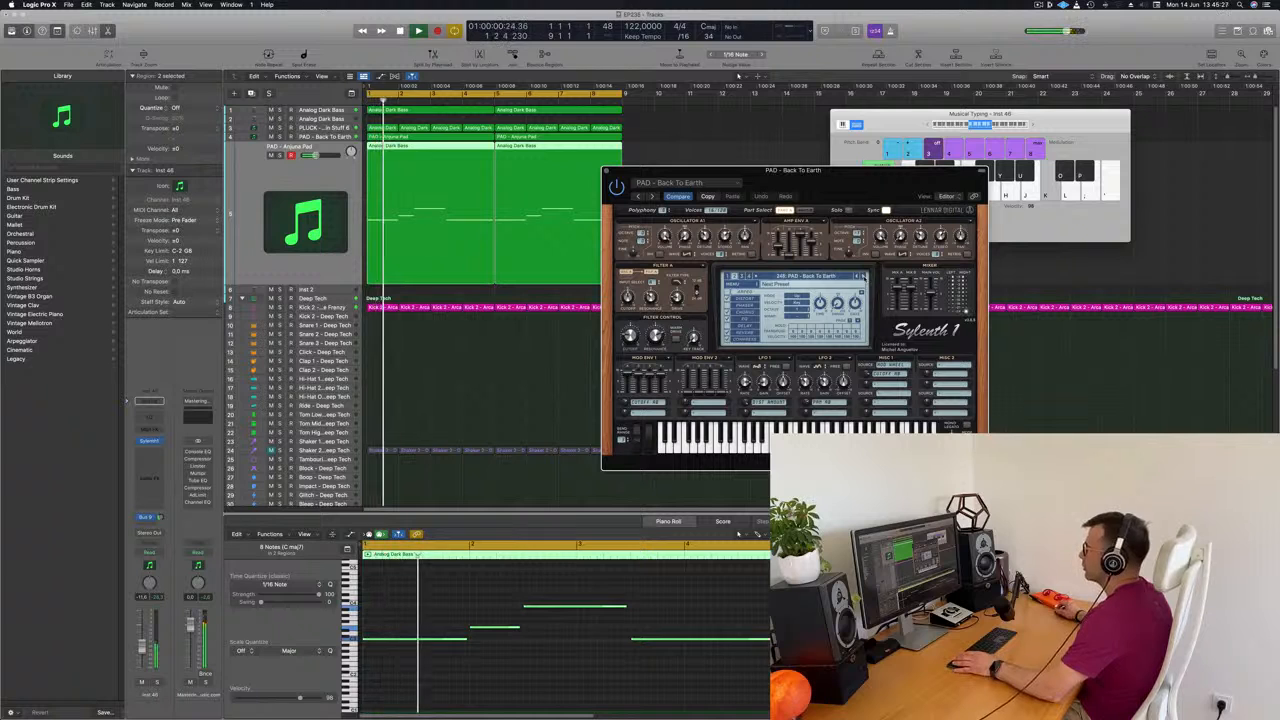
pyautogui.click(866, 276)
pyautogui.press('Return')
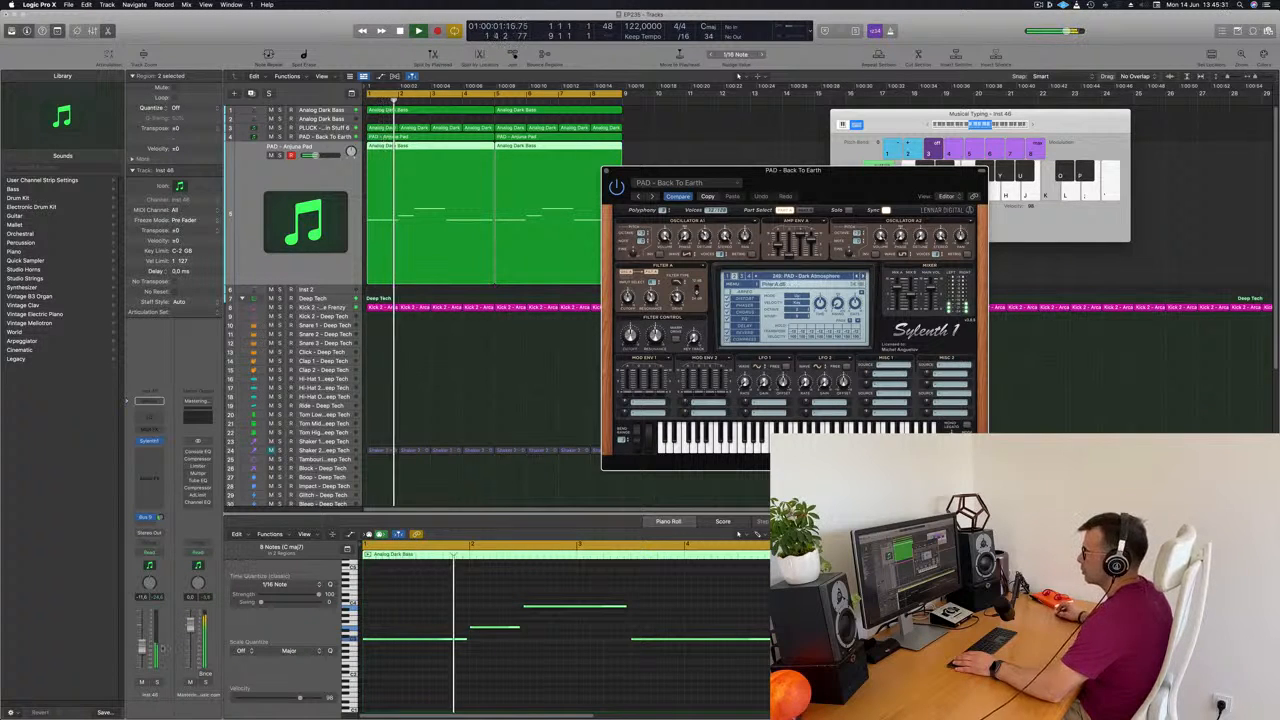
pyautogui.click(862, 276)
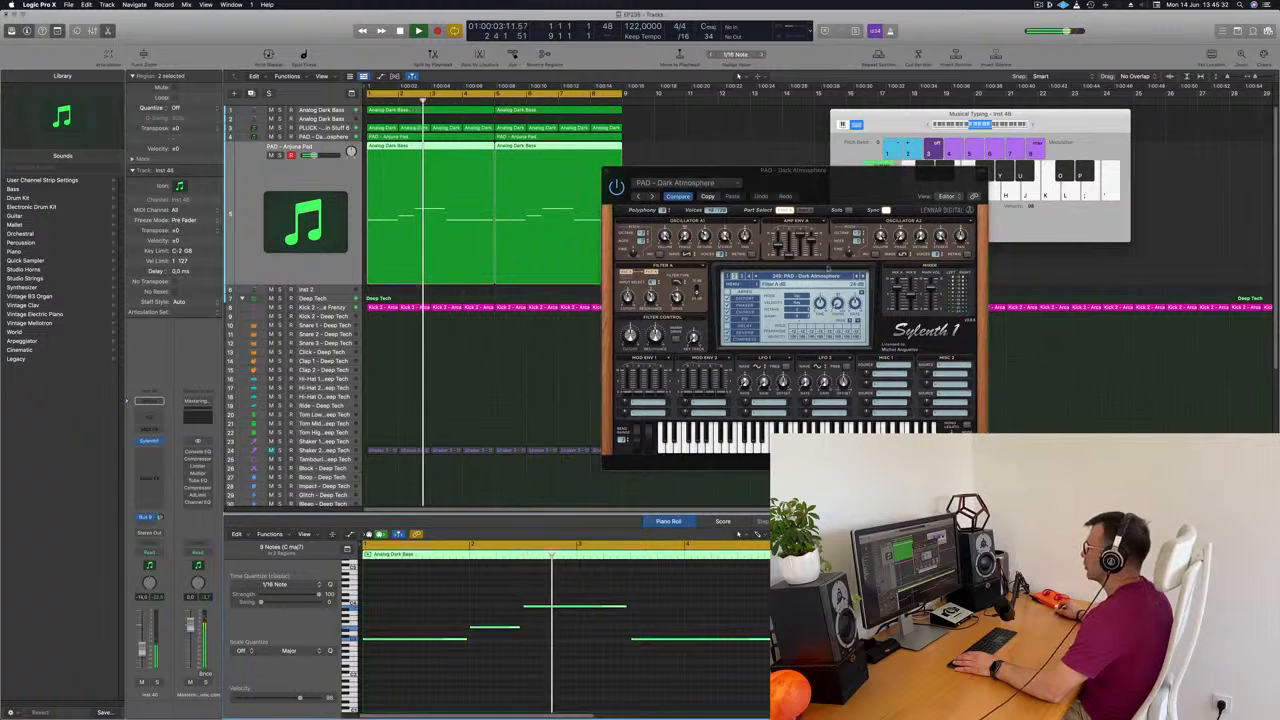
pyautogui.click(862, 276)
pyautogui.click(862, 276)
pyautogui.press('Return')
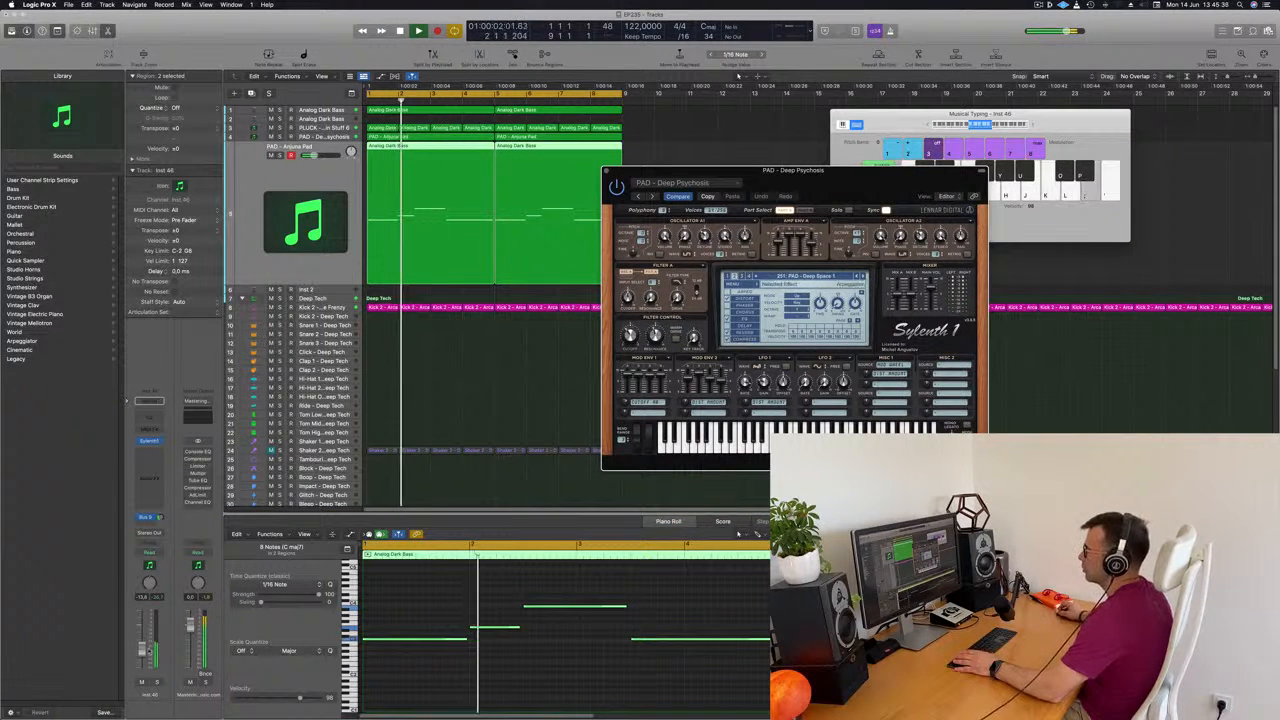
# Step: Raise the duplicated pad track's volume slightly, close the Sylenth1 window, and move the Musical Typing keyboard out of the way
pyautogui.moveTo(143, 649); pyautogui.dragTo(143, 642)
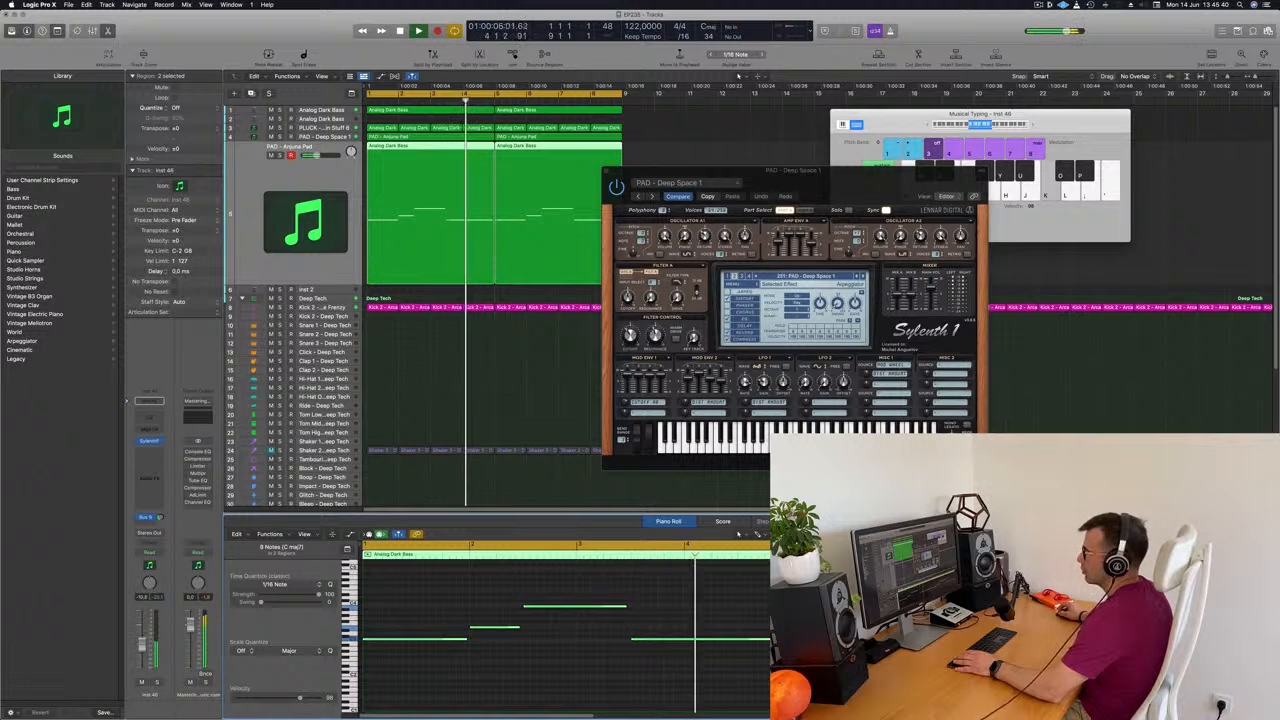
pyautogui.moveTo(806, 176); pyautogui.dragTo(763, 185)
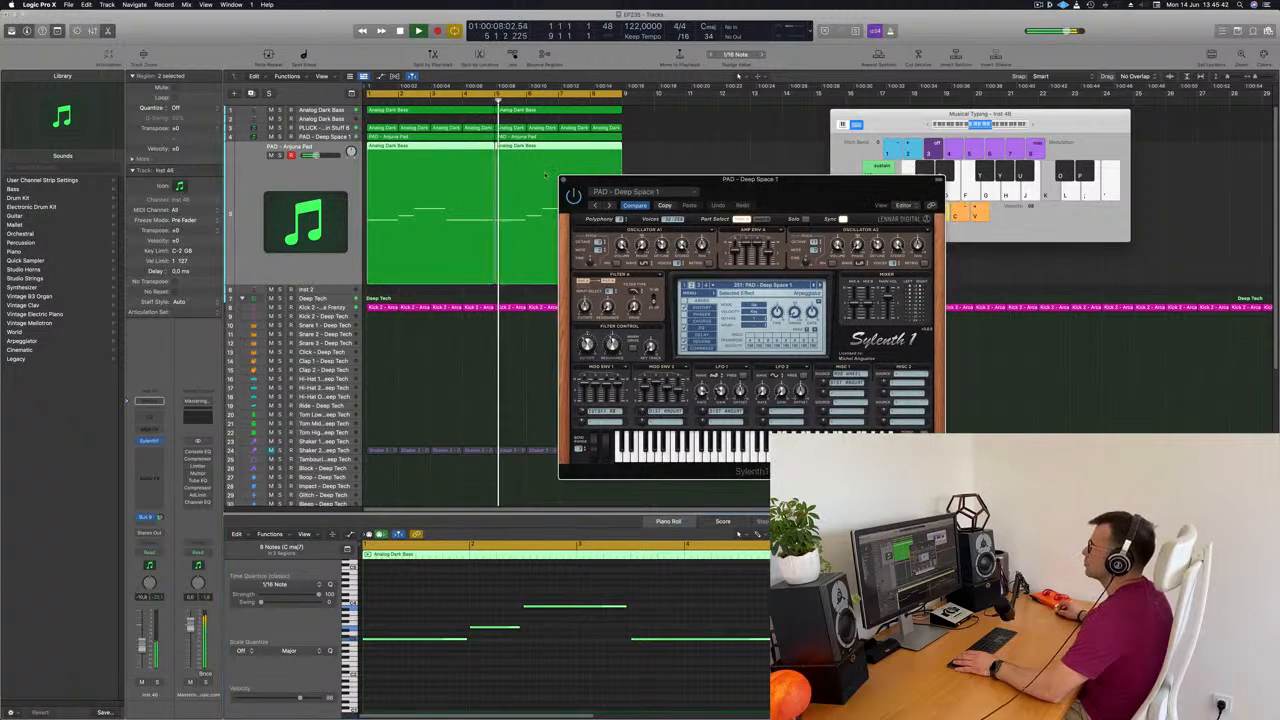
pyautogui.click(563, 181)
pyautogui.moveTo(880, 114); pyautogui.dragTo(1048, 99)
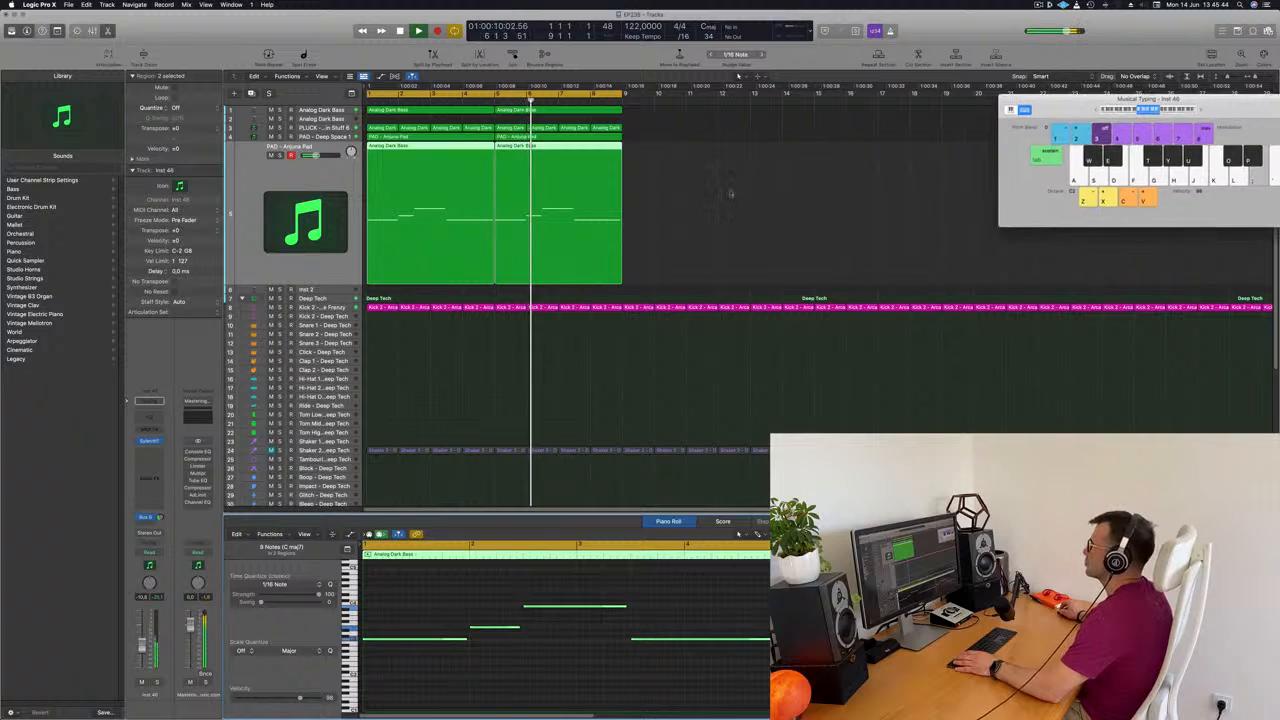
# Step: Solo and unsolo the duplicated pad track, and compare its regions' notes with the first Analog Dark Bass region
pyautogui.click(731, 194)
pyautogui.click(281, 156)
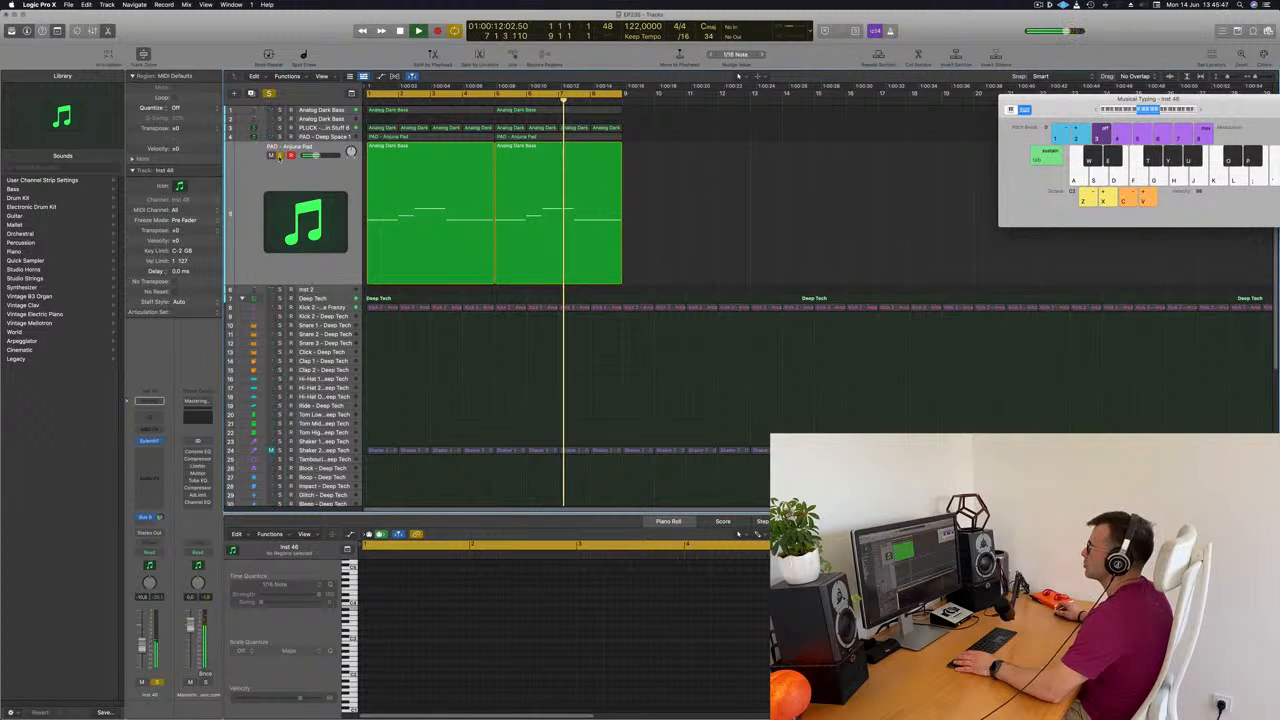
pyautogui.click(280, 156)
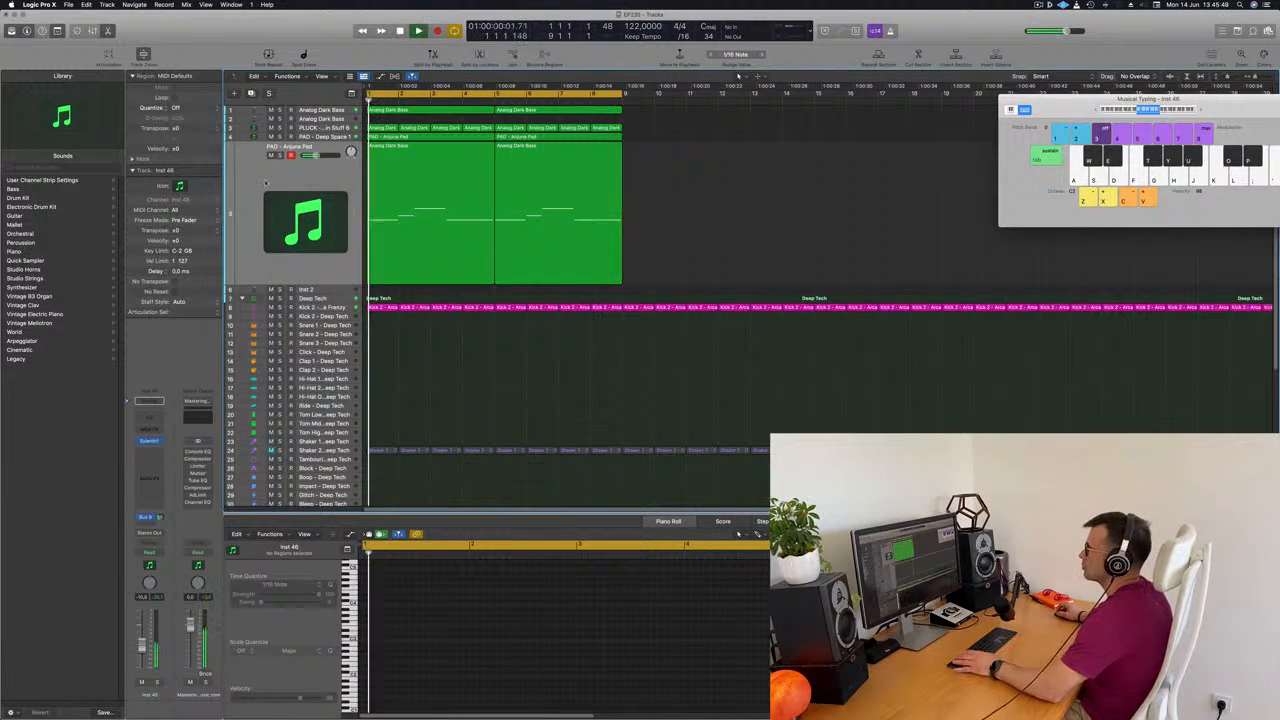
pyautogui.click(439, 113)
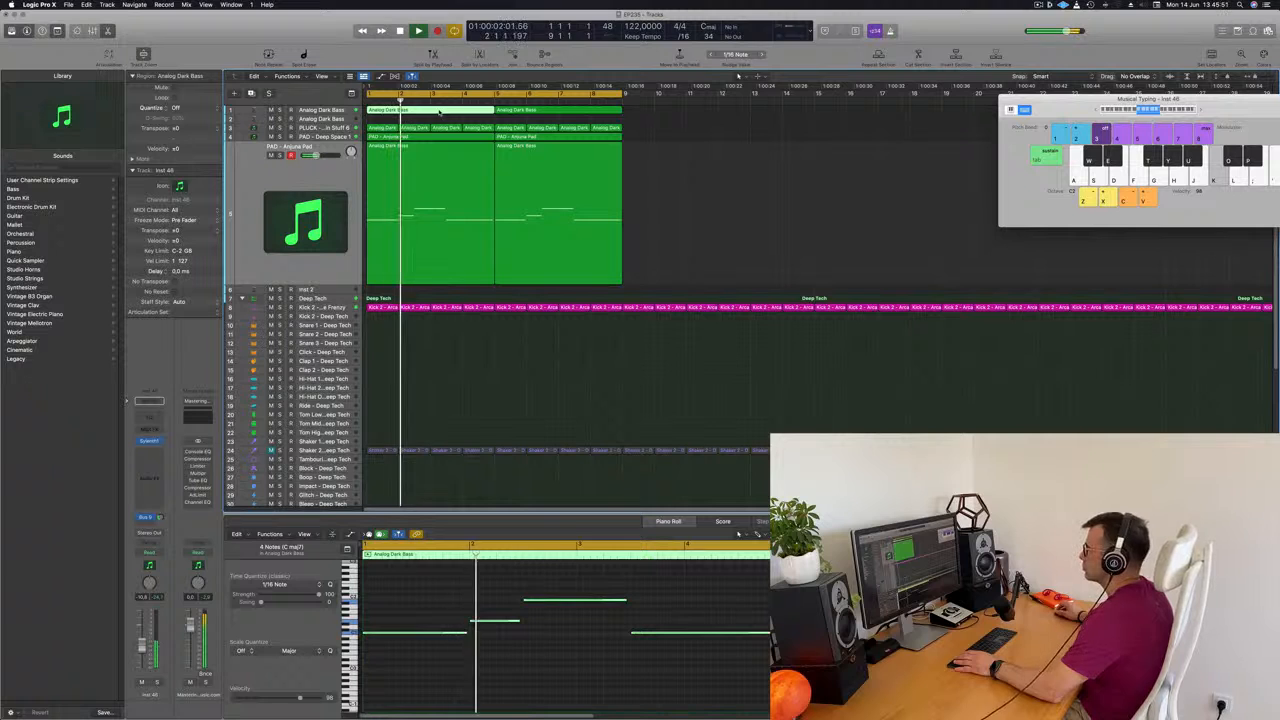
pyautogui.click(709, 191)
pyautogui.moveTo(728, 187); pyautogui.dragTo(400, 217)
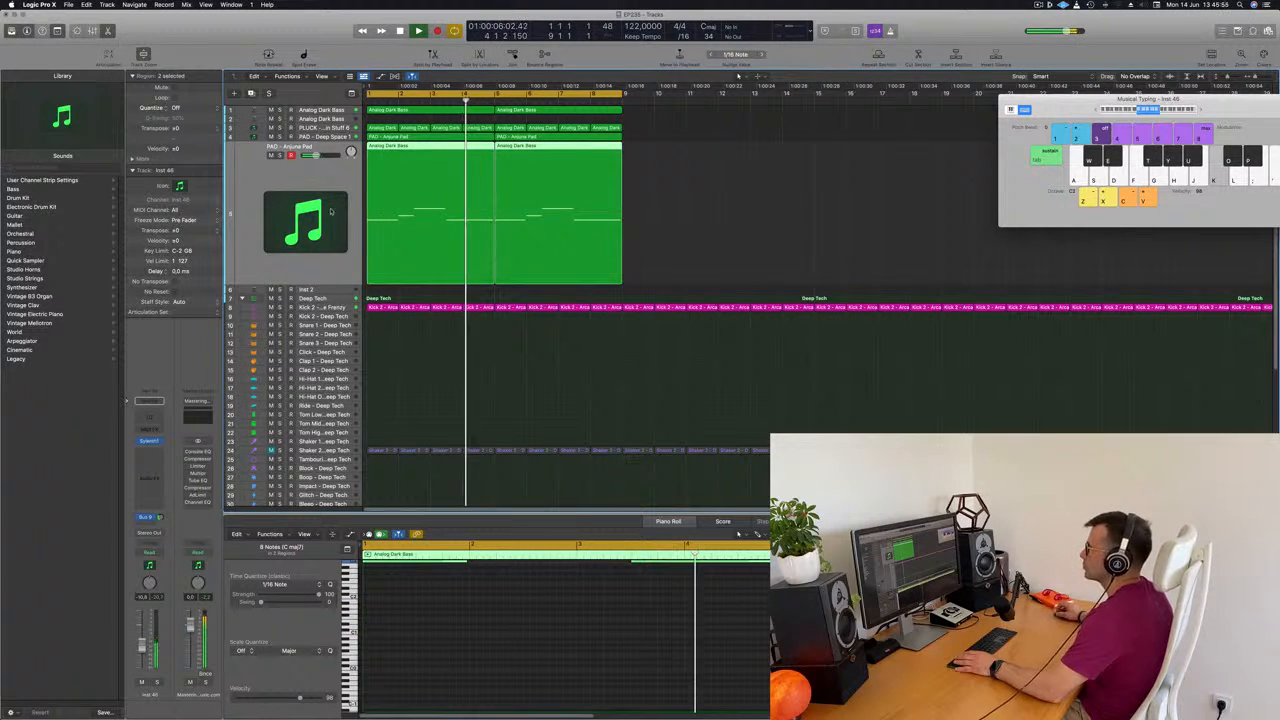
# Step: Open Sylenth1 on the pluck track and restart playback from the beginning
pyautogui.click(233, 129)
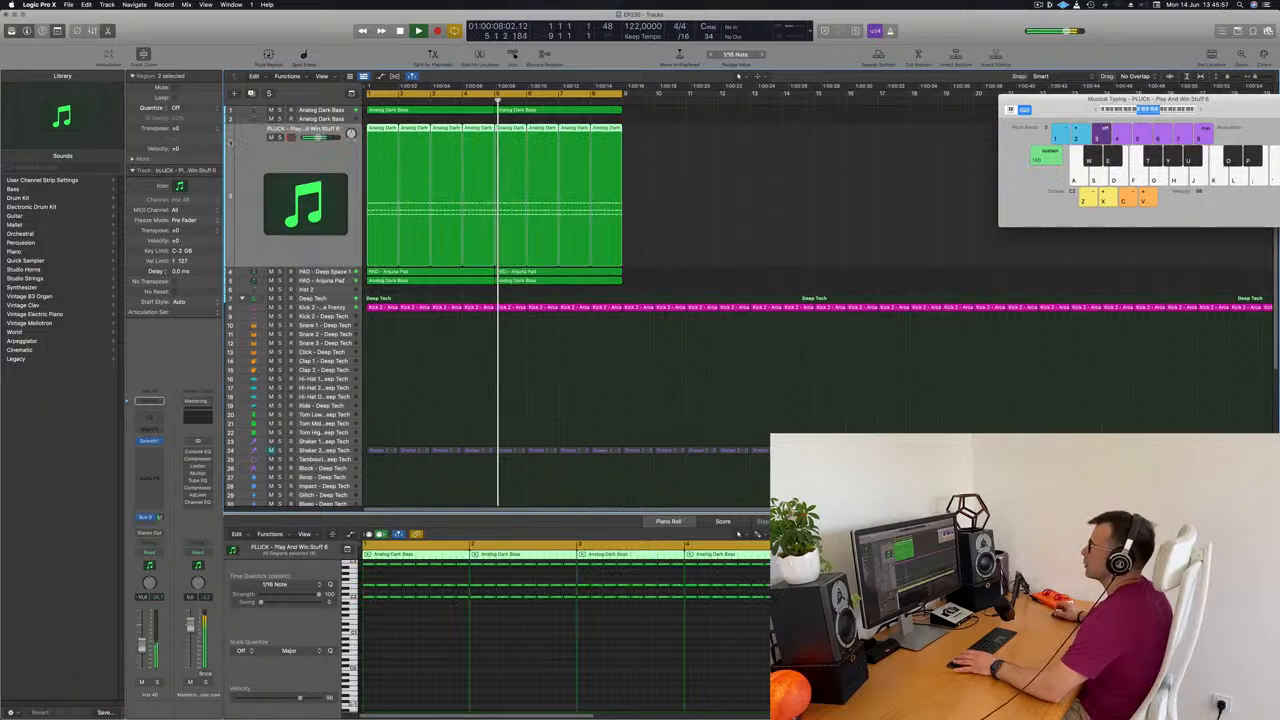
pyautogui.press('Return')
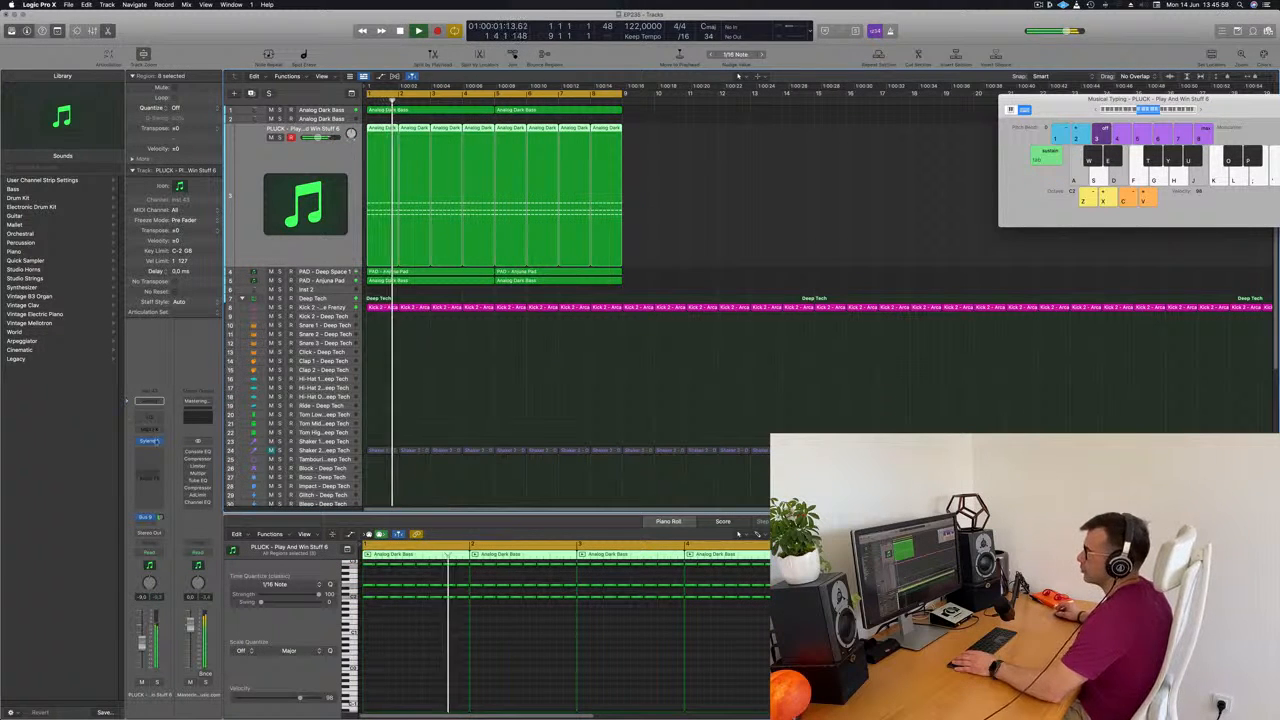
pyautogui.click(148, 441)
pyautogui.press('Return')
pyautogui.moveTo(750, 202); pyautogui.dragTo(724, 206)
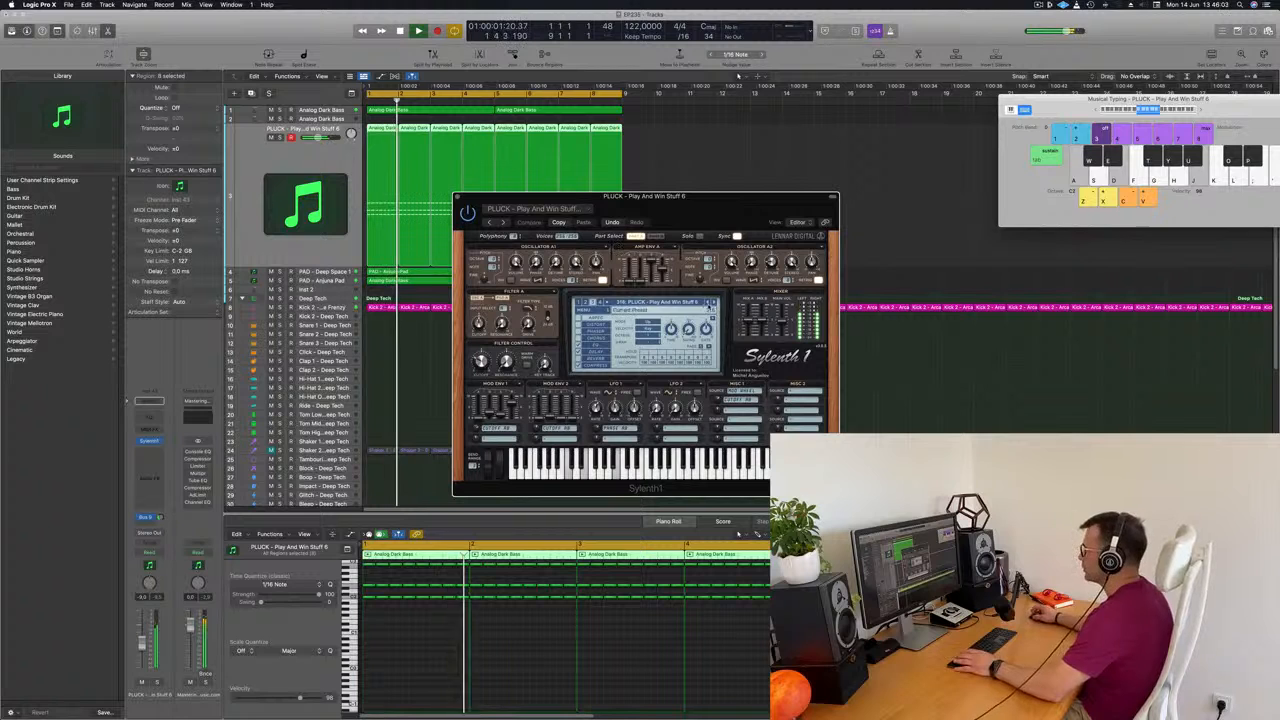
# Step: Load PLUCK - 4AM in Sylenth1, restart playback from the beginning, and lower the pluck track's volume slightly
pyautogui.click(688, 301)
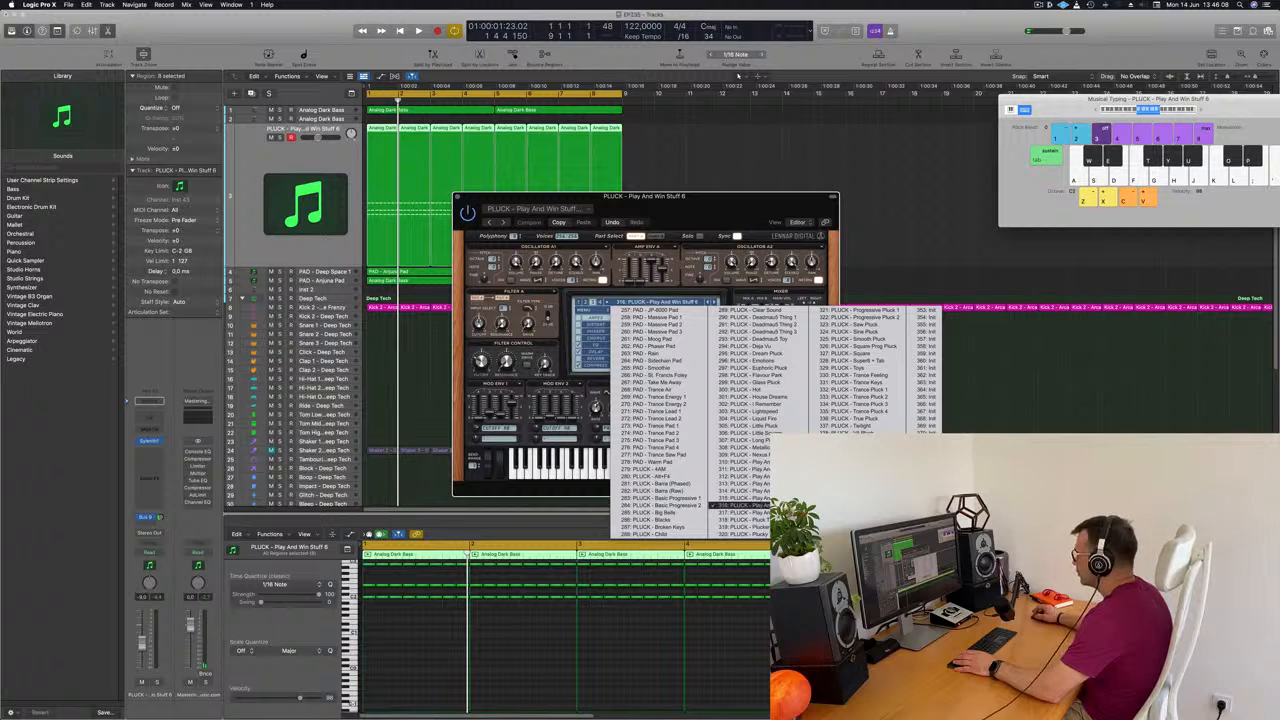
pyautogui.click(660, 469)
pyautogui.moveTo(699, 209); pyautogui.dragTo(743, 184)
pyautogui.press('space')
pyautogui.press('space')
pyautogui.press('space')
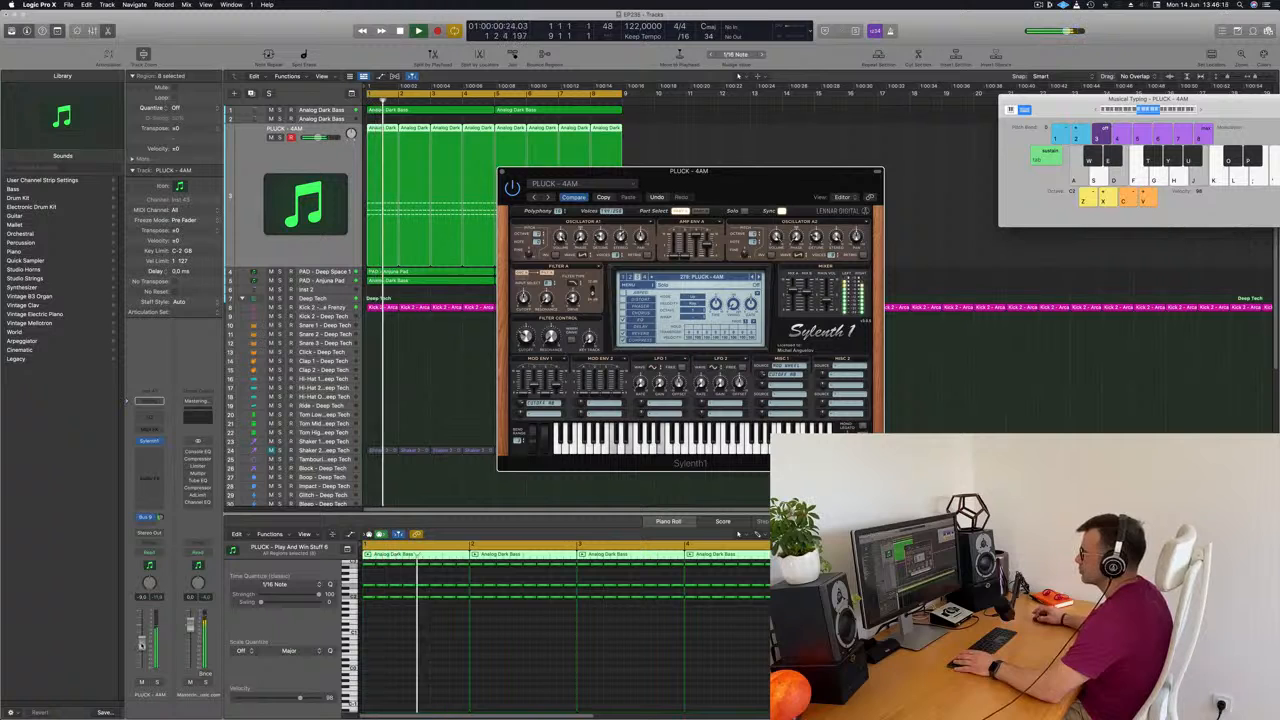
pyautogui.click(50, 559)
pyautogui.press('space')
pyautogui.press('space')
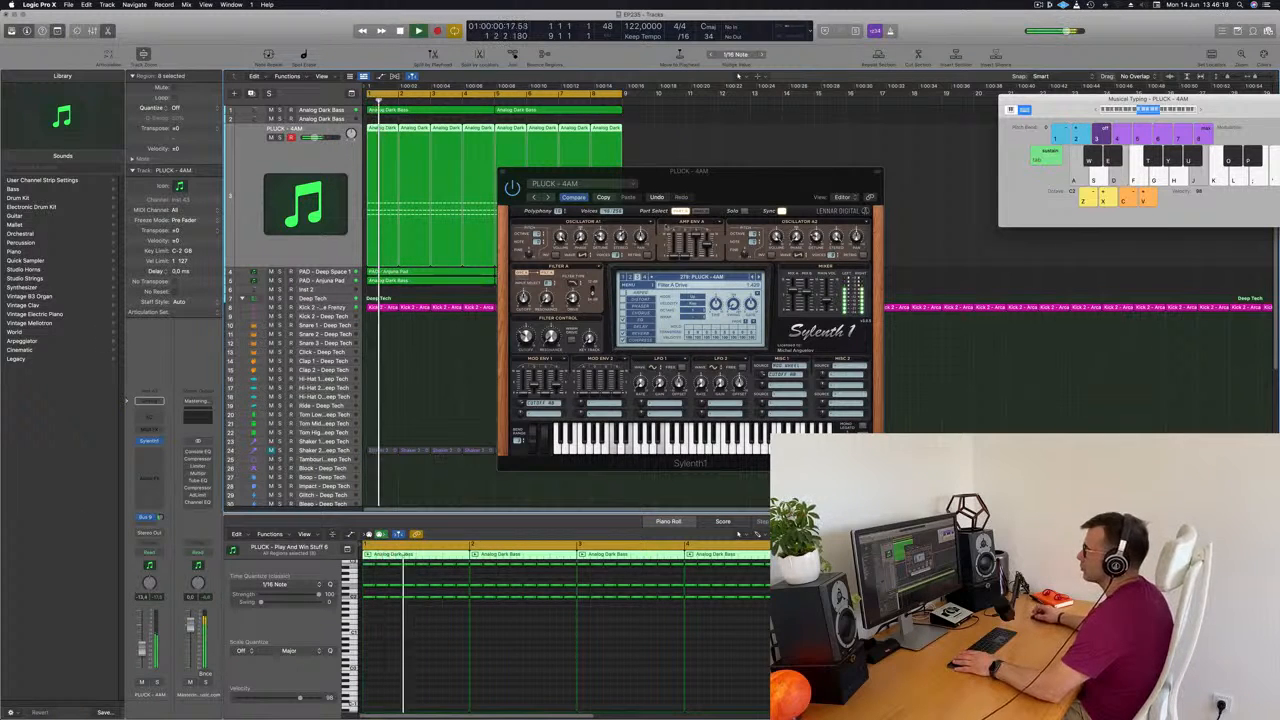
# Step: Audition the following presets up to PLUCK - Basic Progressive 1, move the Sylenth1 window aside, and raise the pluck track's volume
pyautogui.click(759, 277)
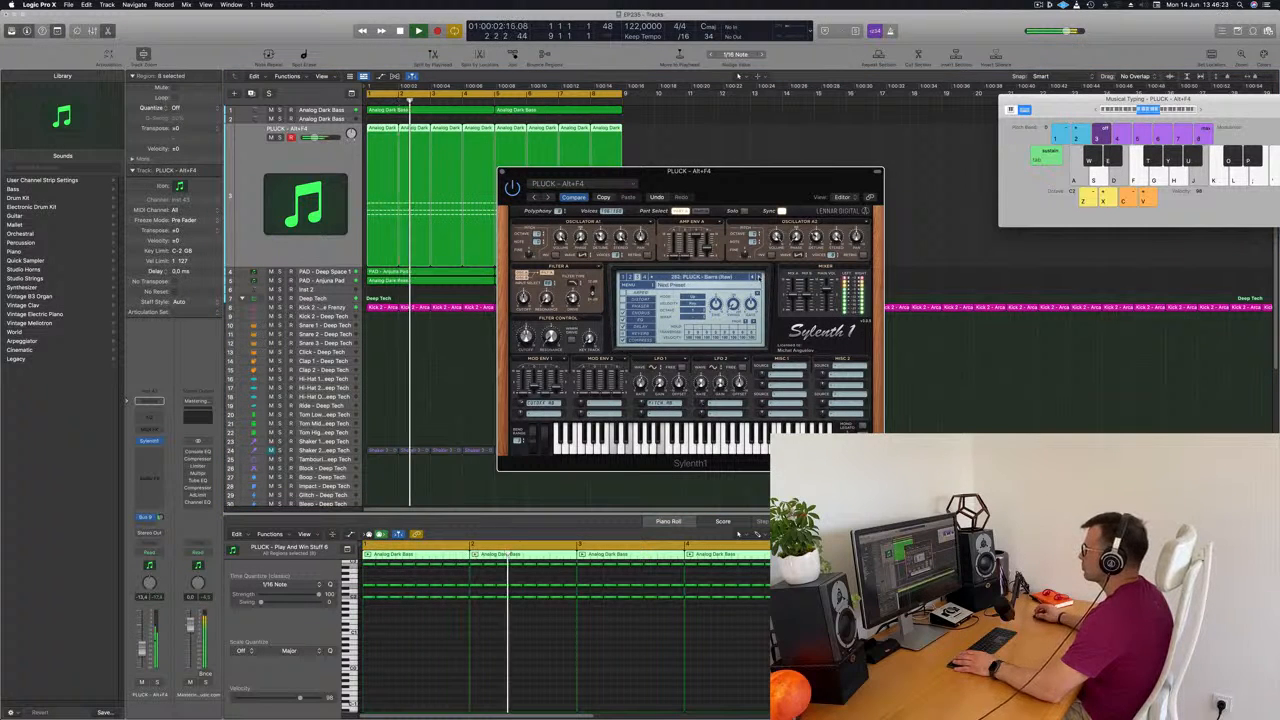
pyautogui.click(759, 277)
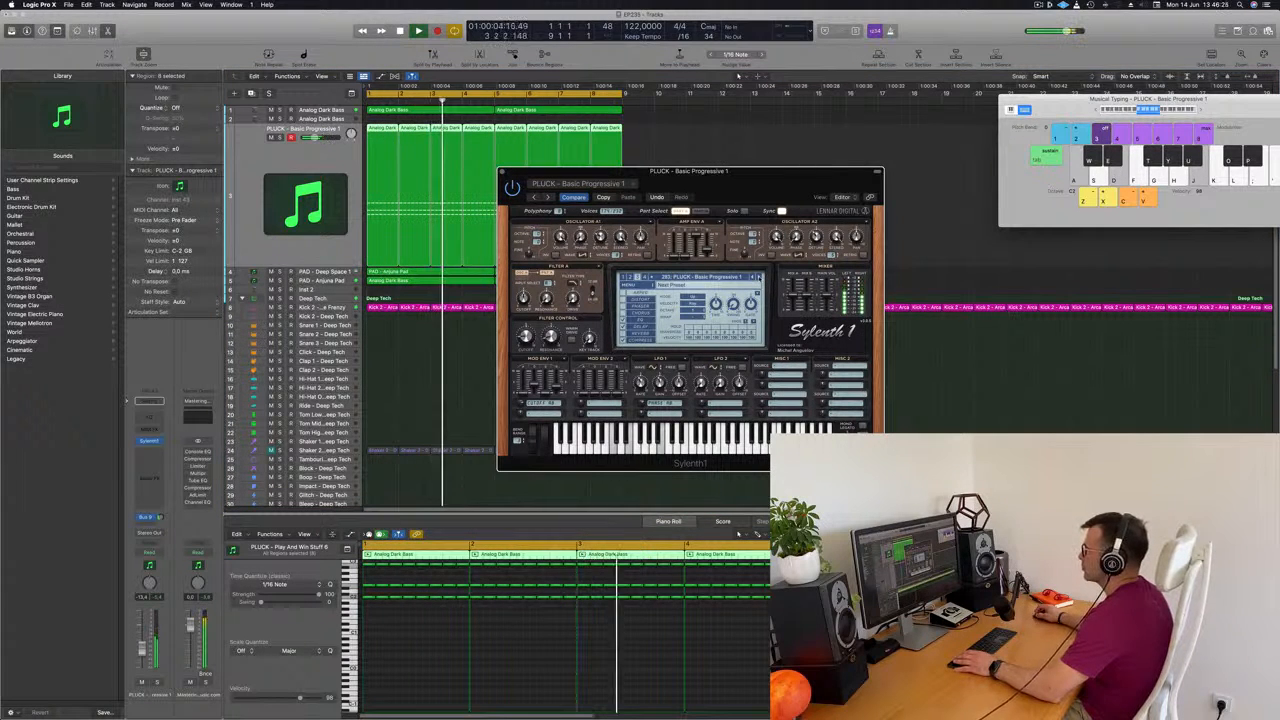
pyautogui.moveTo(741, 171); pyautogui.dragTo(844, 188)
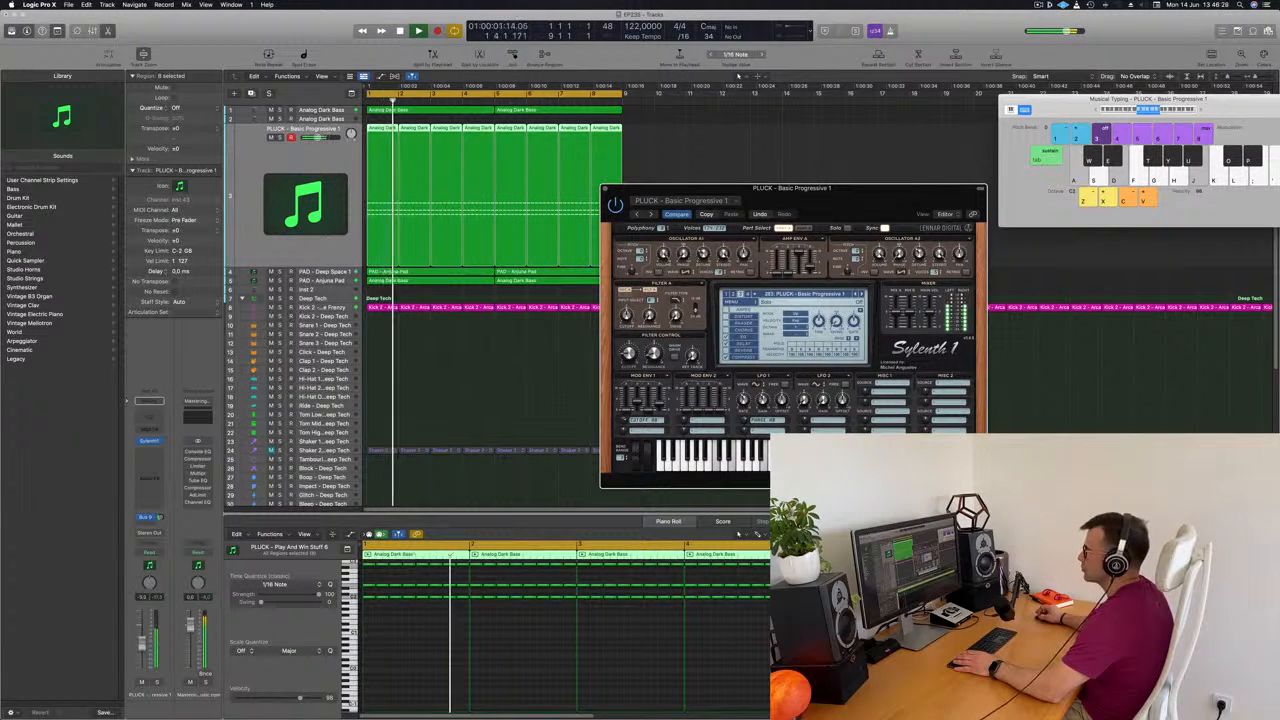
pyautogui.click(142, 643)
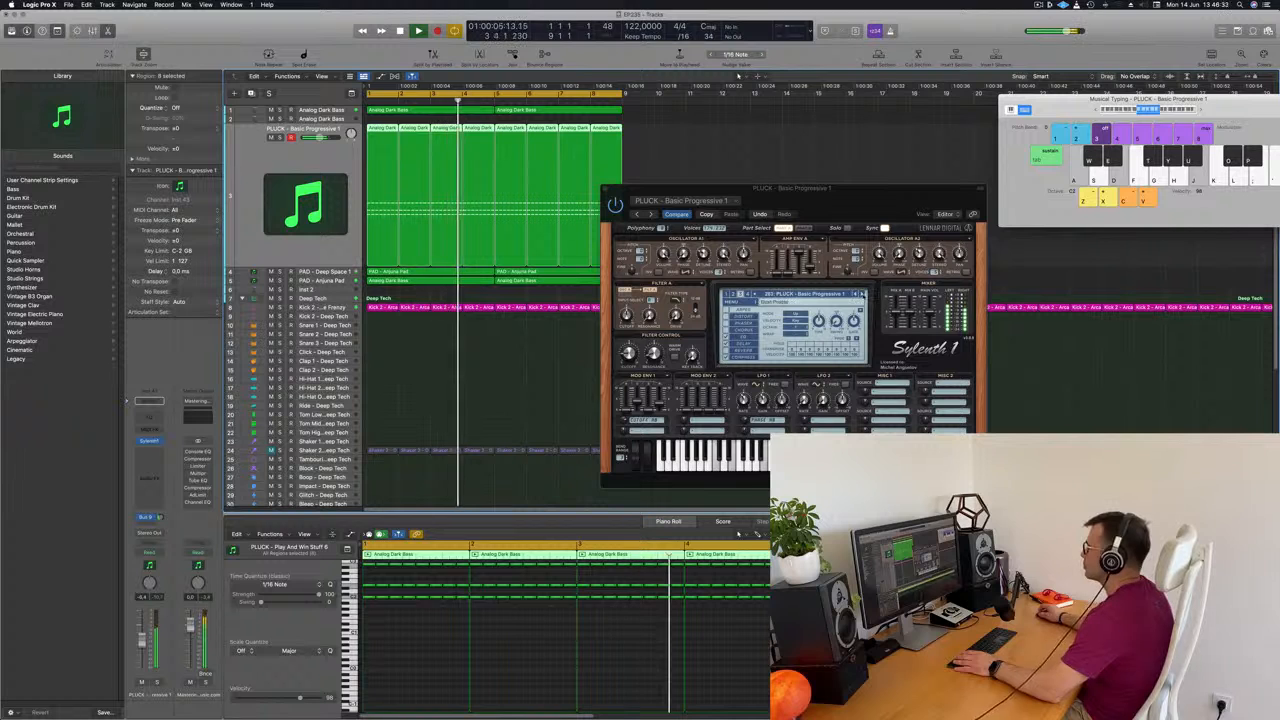
# Step: Audition successive Sylenth1 pluck presets up to Deja Vu and go back to PLUCK - Deadmau5 Toy
pyautogui.click(863, 294)
pyautogui.click(863, 294)
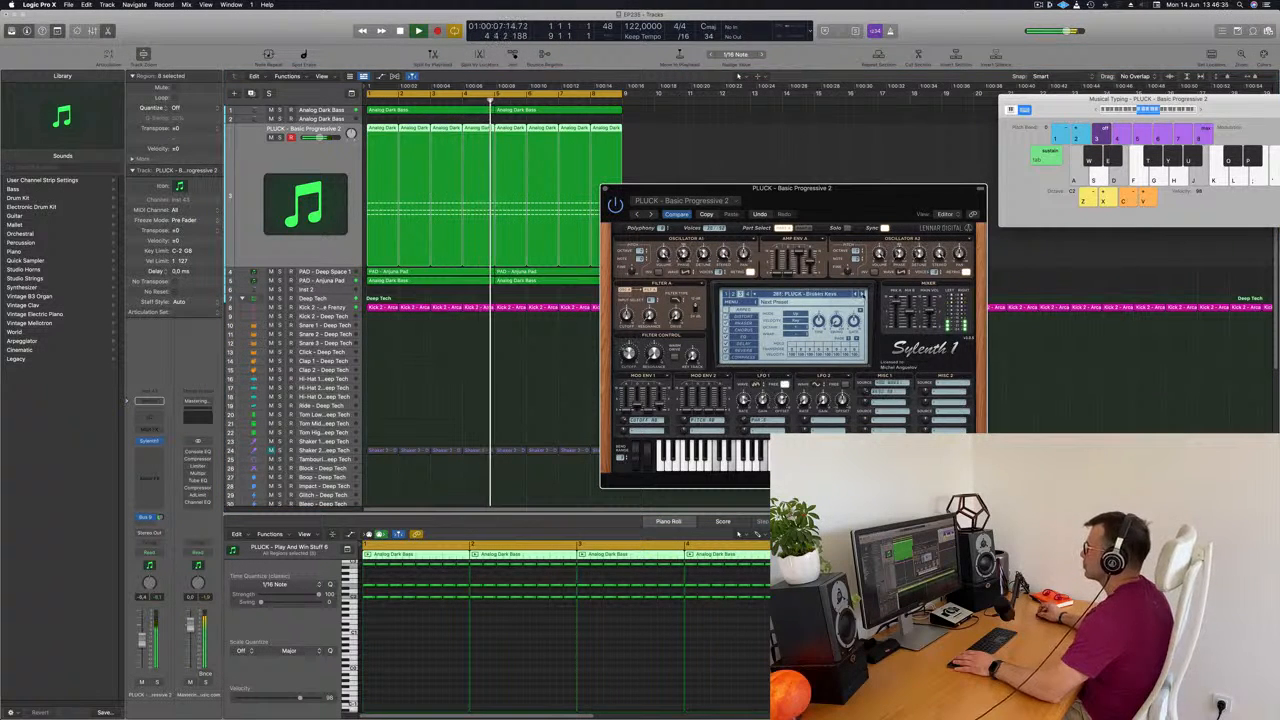
pyautogui.click(863, 294)
pyautogui.click(863, 294)
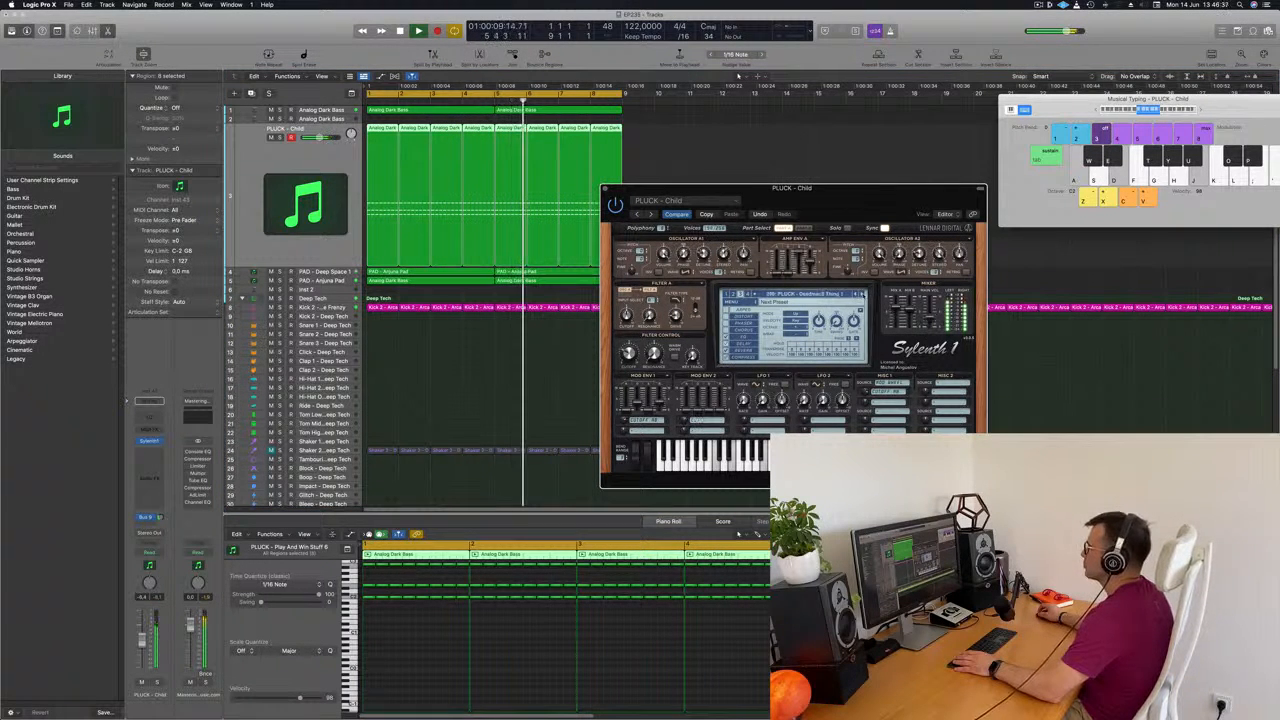
pyautogui.click(862, 294)
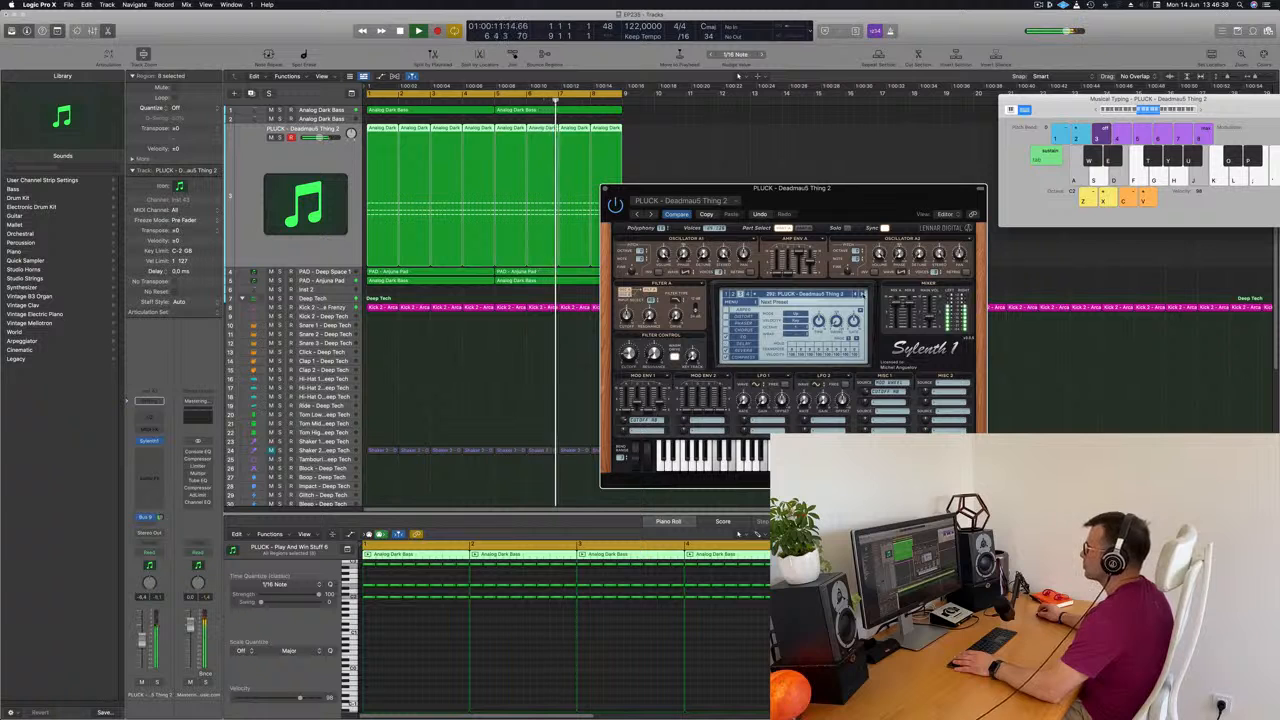
pyautogui.click(862, 294)
pyautogui.doubleClick(862, 294)
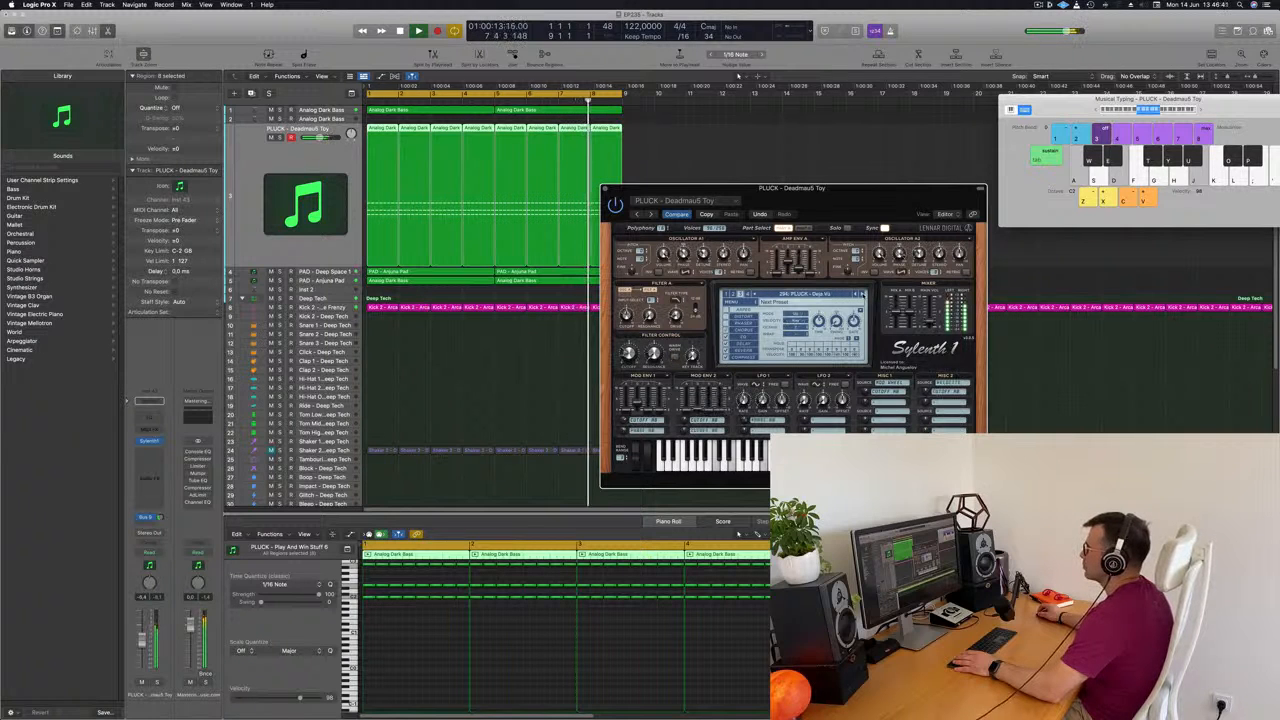
pyautogui.click(856, 295)
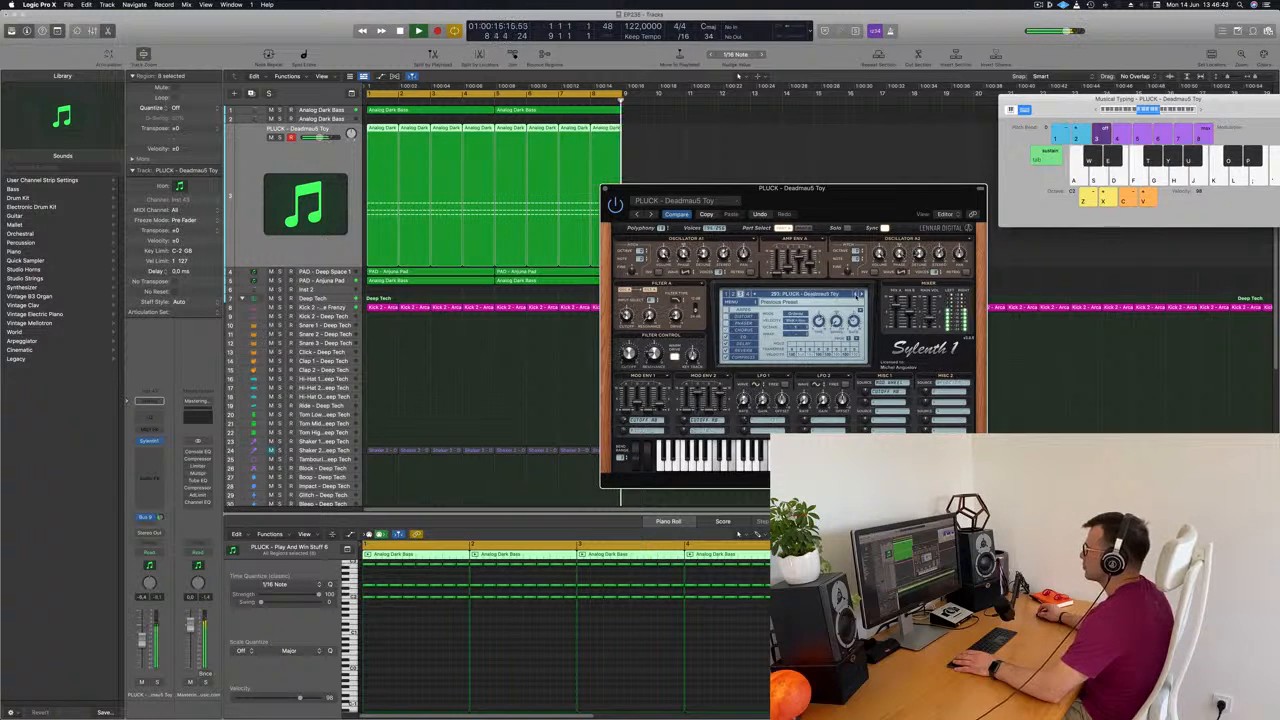
# Step: Restart playback from the beginning and readjust the pluck track's volume against the other layers
pyautogui.press('space')
pyautogui.press('space')
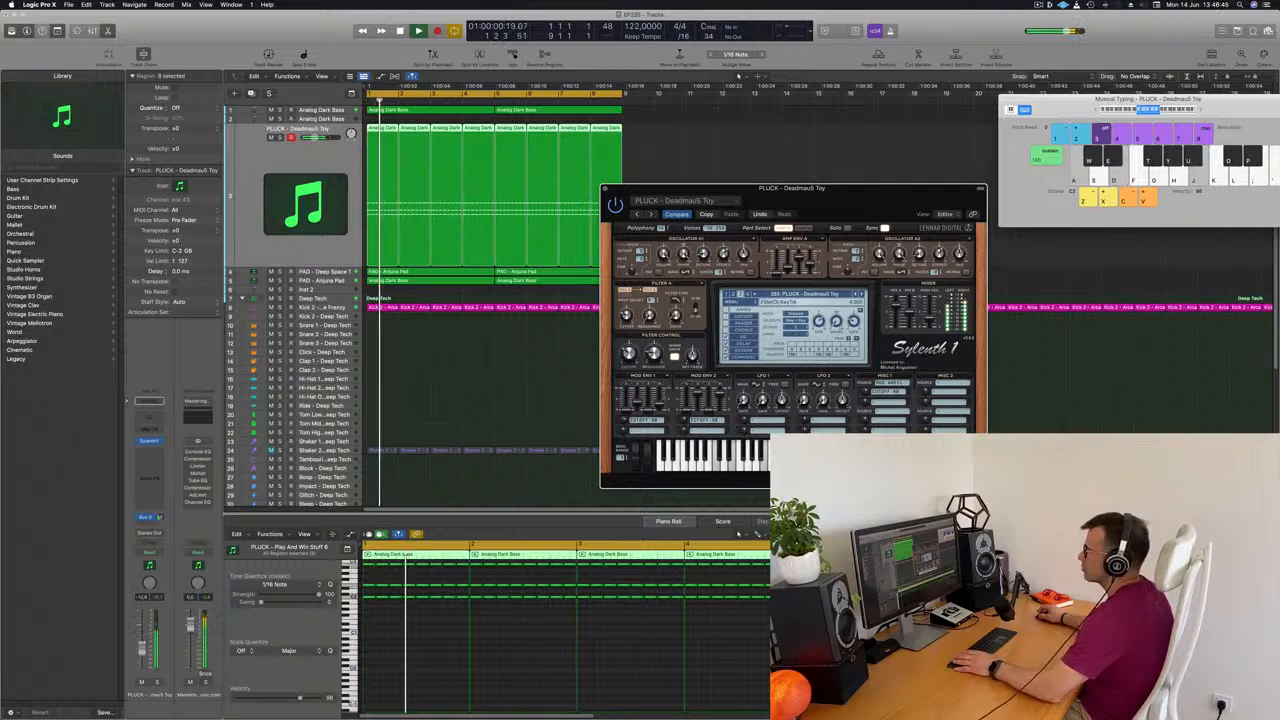
pyautogui.click(740, 533)
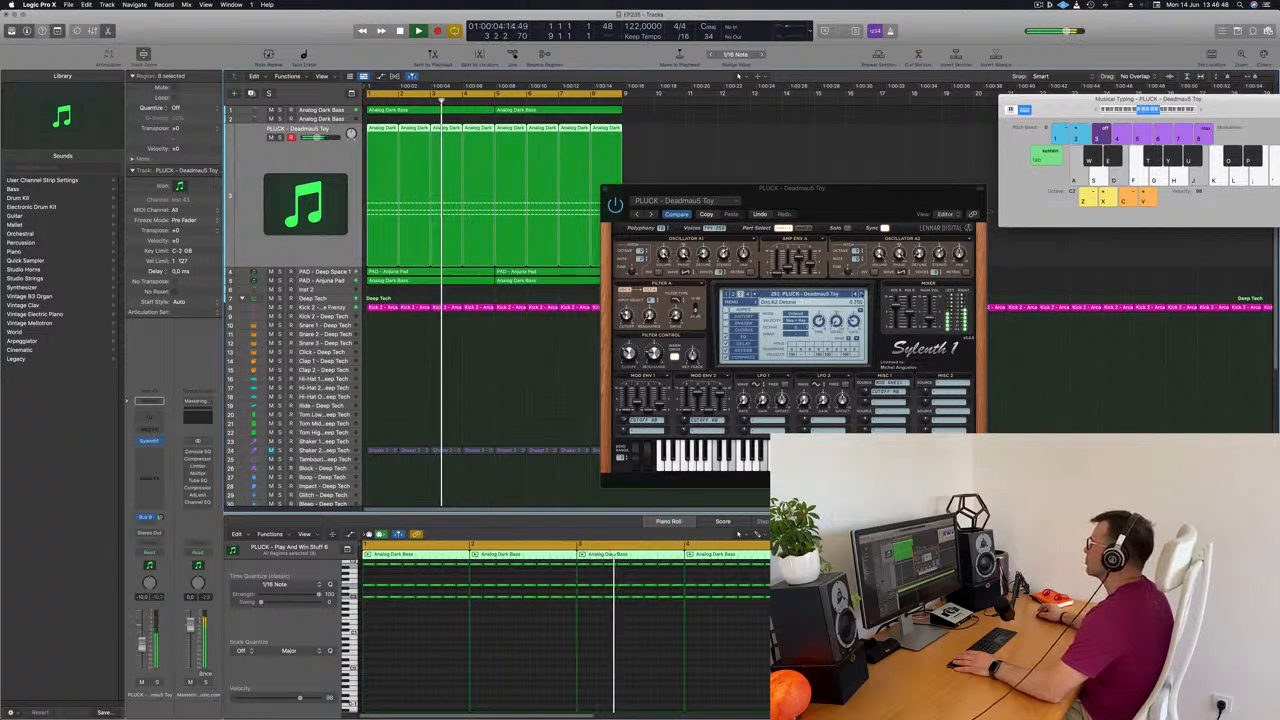
# Step: Audition PLUCK - Deja Vu and Emotions, jump further down the preset list, and step back to PLUCK - Super8 + Tab
pyautogui.click(863, 295)
pyautogui.click(863, 295)
pyautogui.click(828, 295)
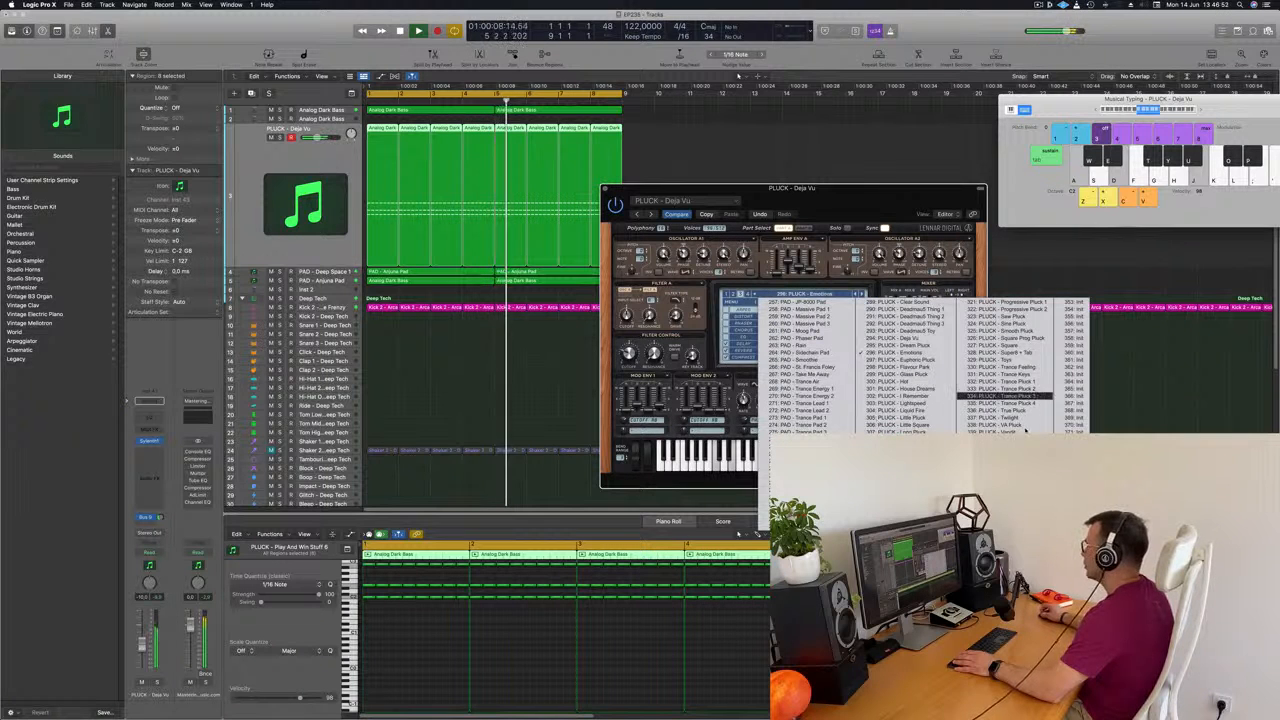
pyautogui.click(1000, 439)
pyautogui.click(857, 296)
pyautogui.click(857, 296)
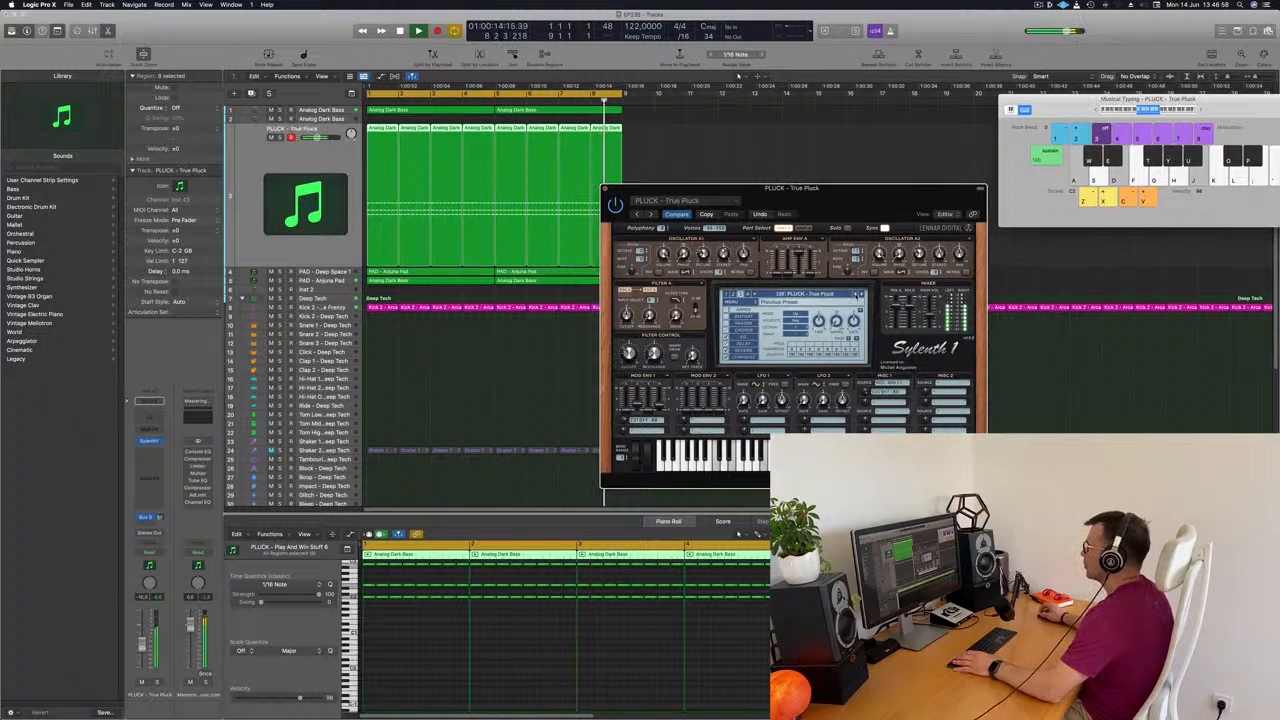
pyautogui.click(857, 296)
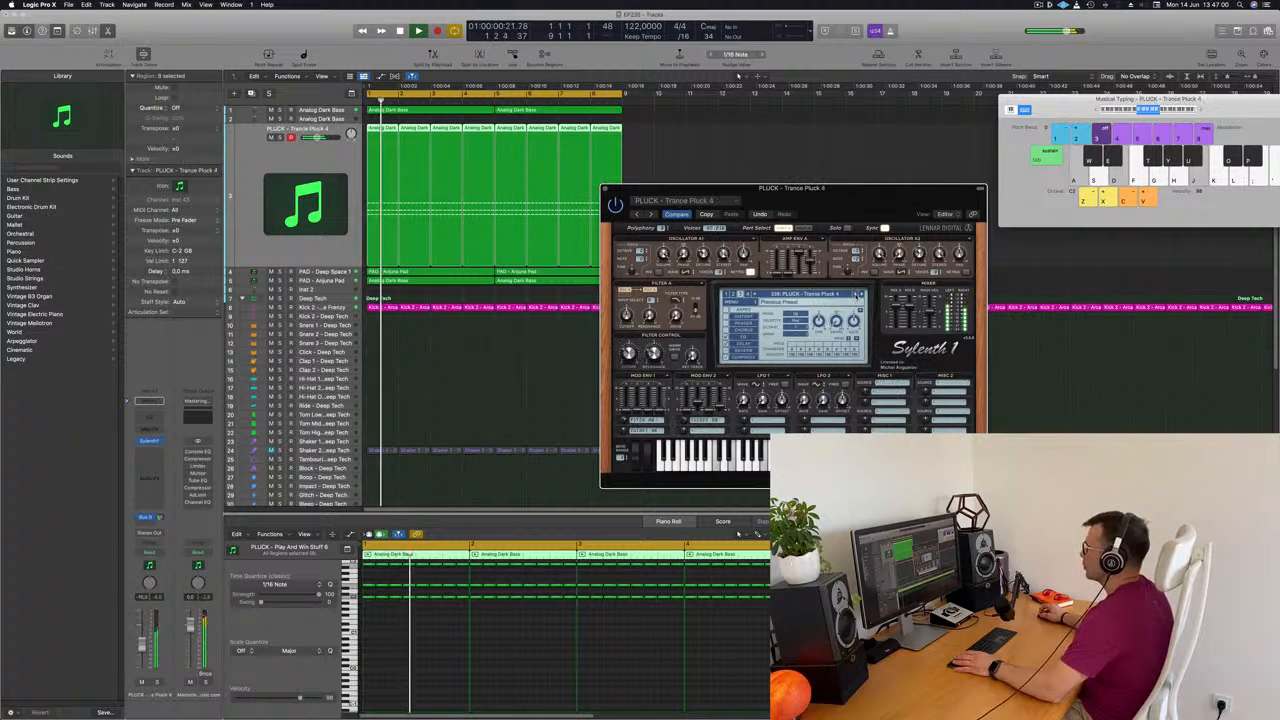
pyautogui.click(857, 296)
pyautogui.click(857, 296)
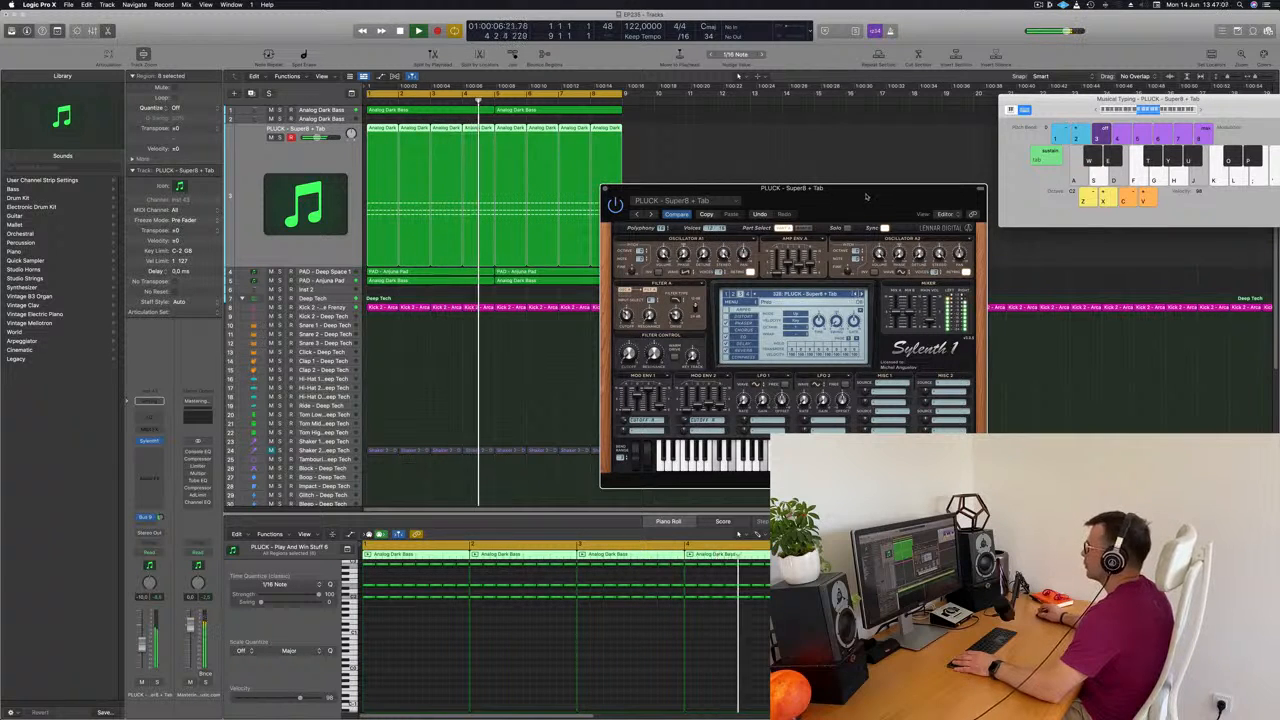
# Step: Move the Sylenth1 window, try different Mod Env 1 sustain amounts, and restart playback from the beginning
pyautogui.moveTo(866, 197); pyautogui.dragTo(831, 195)
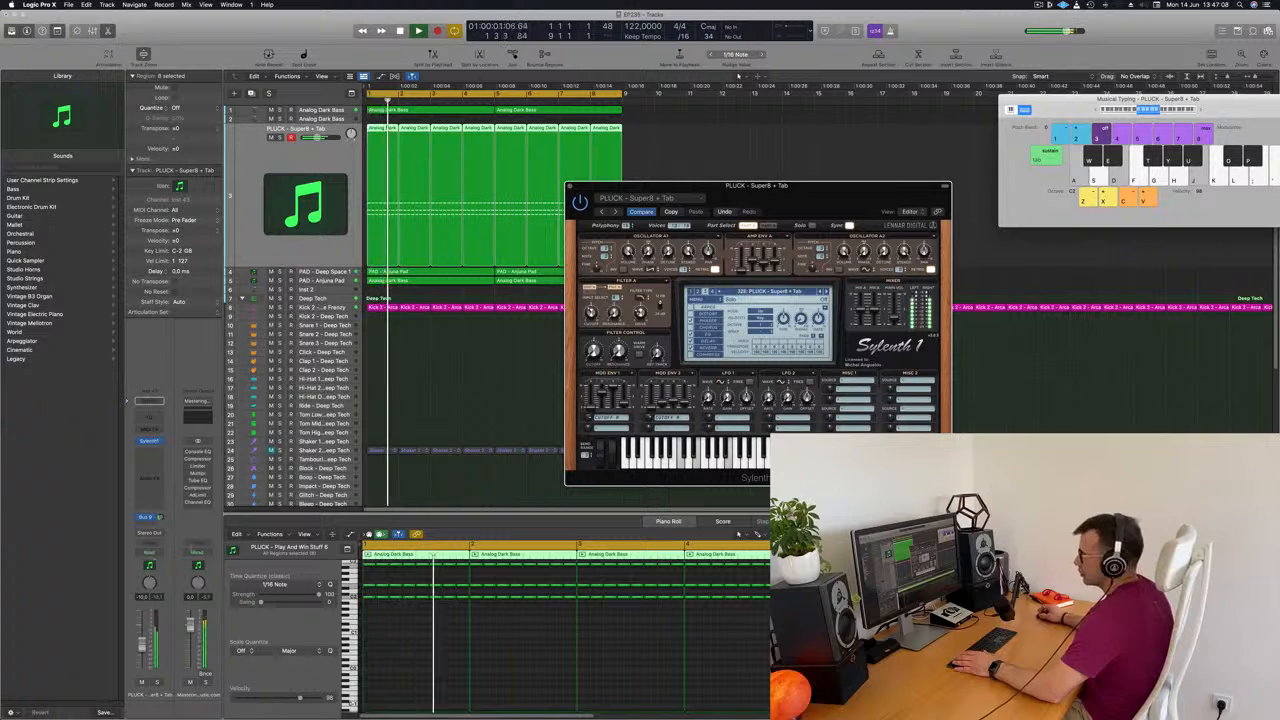
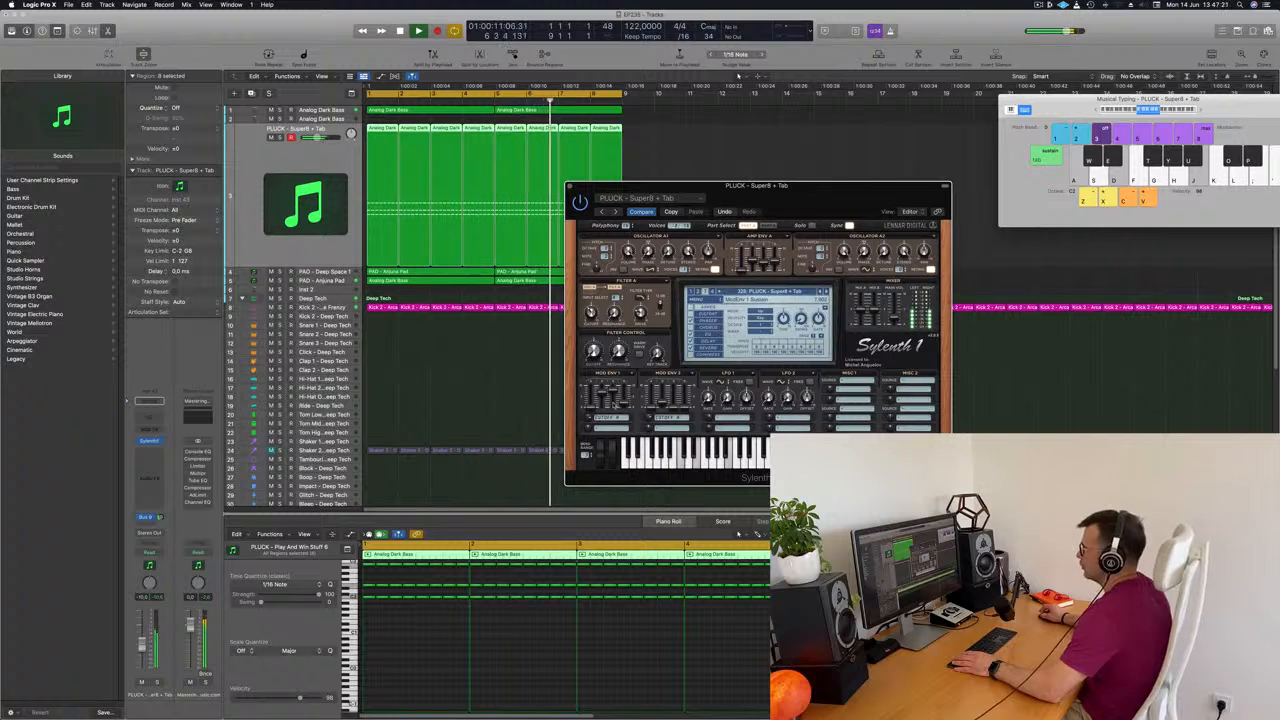
pyautogui.press('Return')
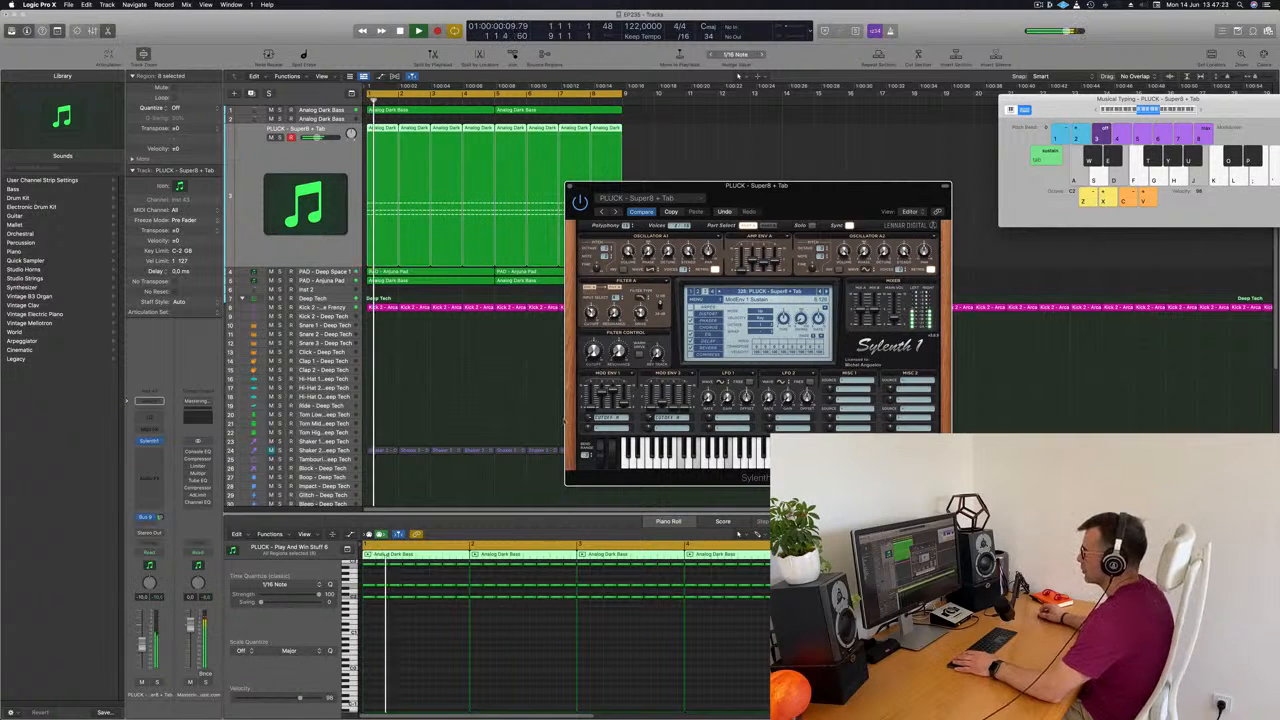
pyautogui.press('Return')
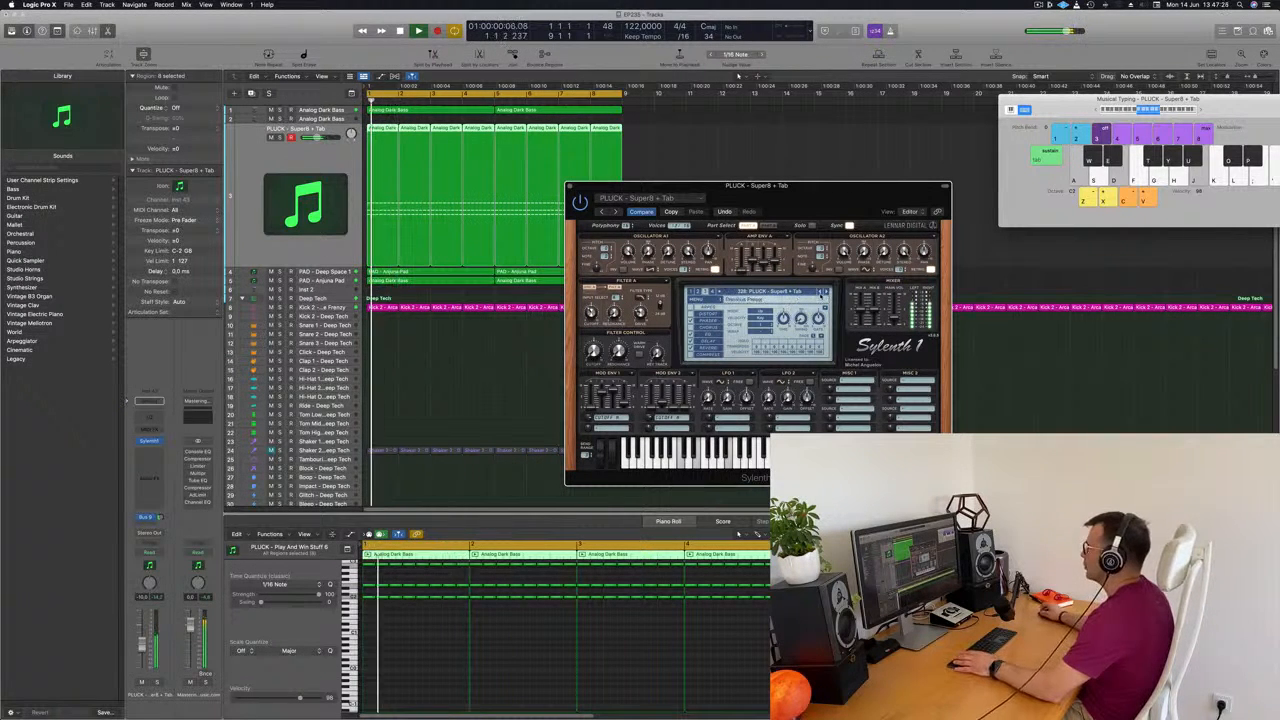
# Step: Step back through the presets to PLUCK - Saw Pluck, close the Sylenth1 window, and reselect the pluck track's regions
pyautogui.click(821, 293)
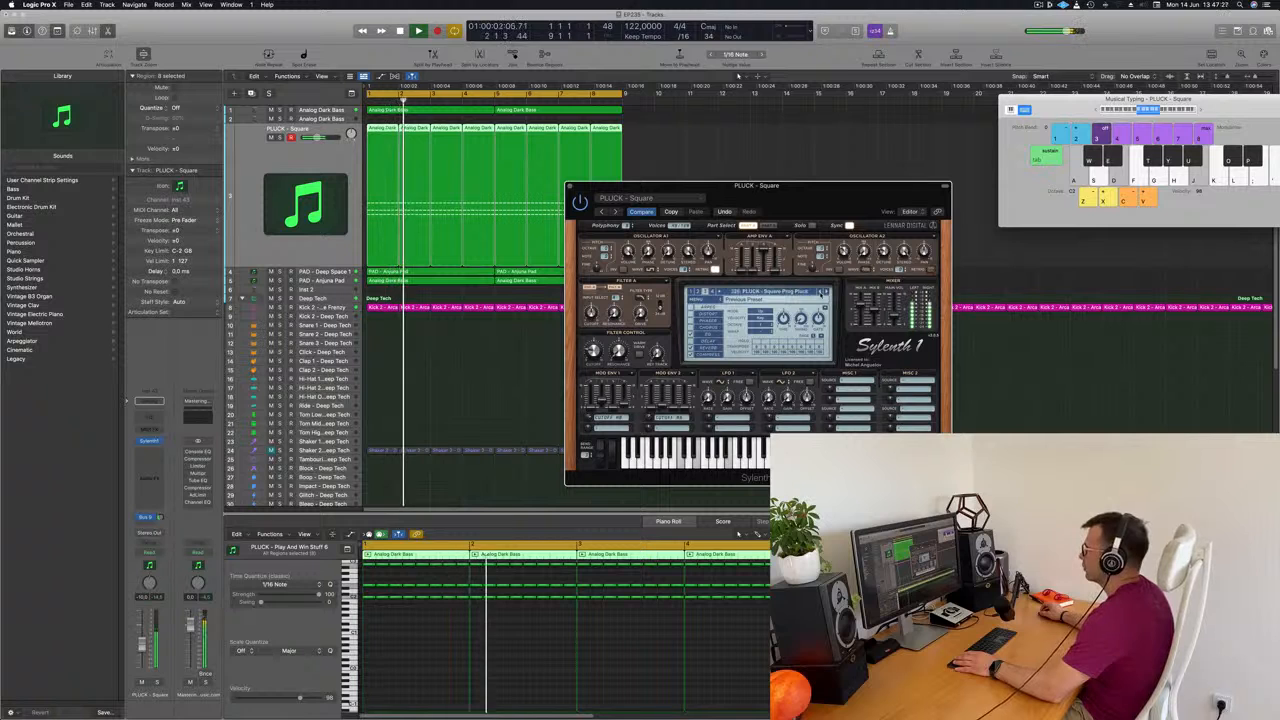
pyautogui.click(821, 293)
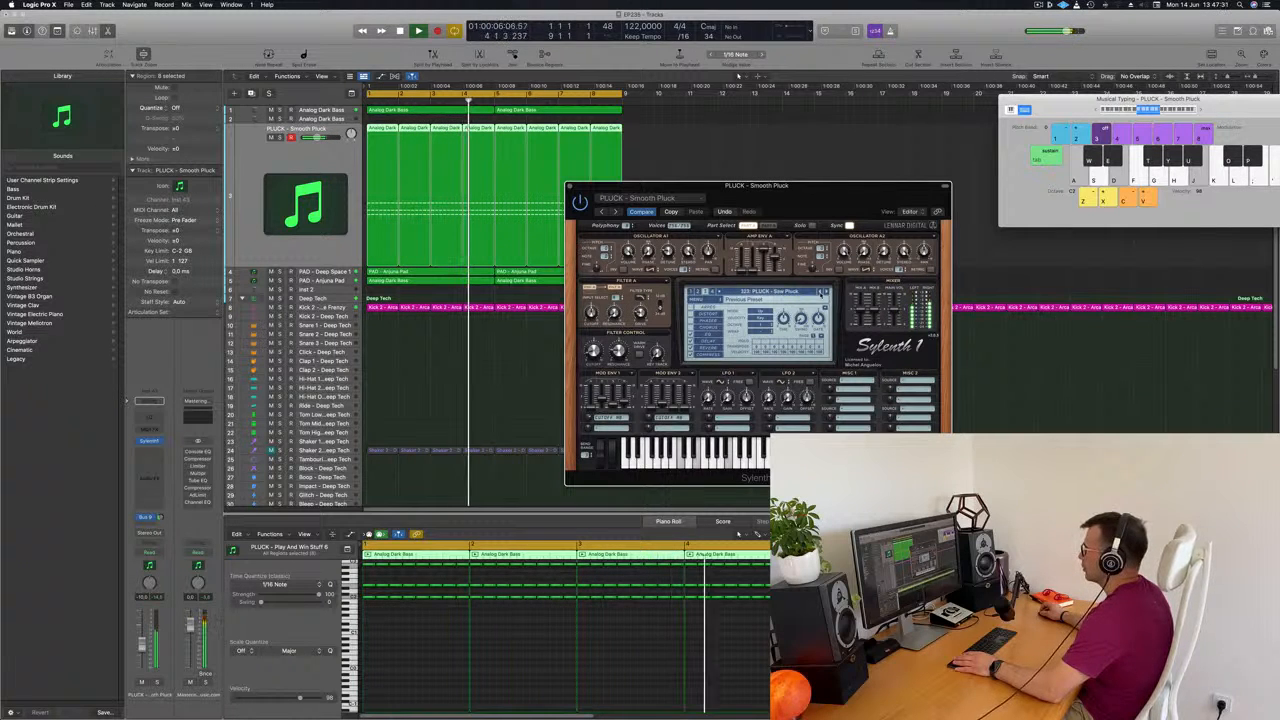
pyautogui.moveTo(811, 198); pyautogui.dragTo(831, 226)
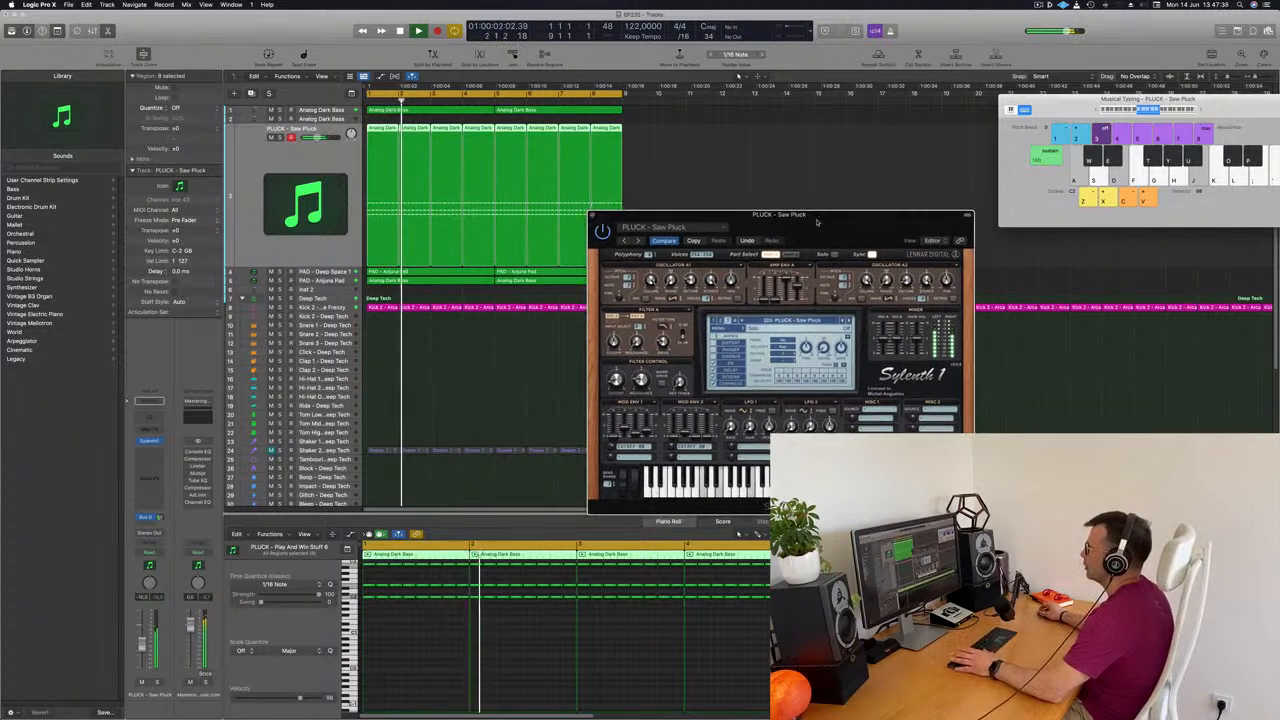
pyautogui.click(591, 215)
pyautogui.click(746, 236)
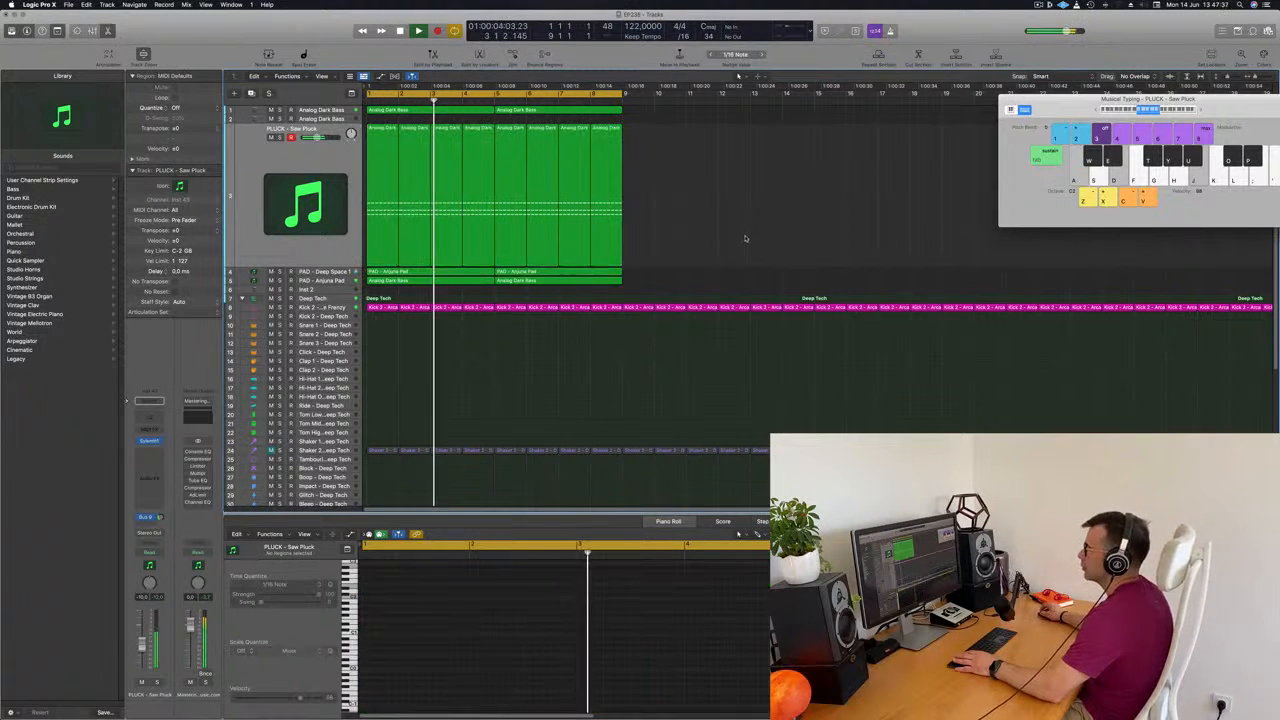
pyautogui.click(236, 200)
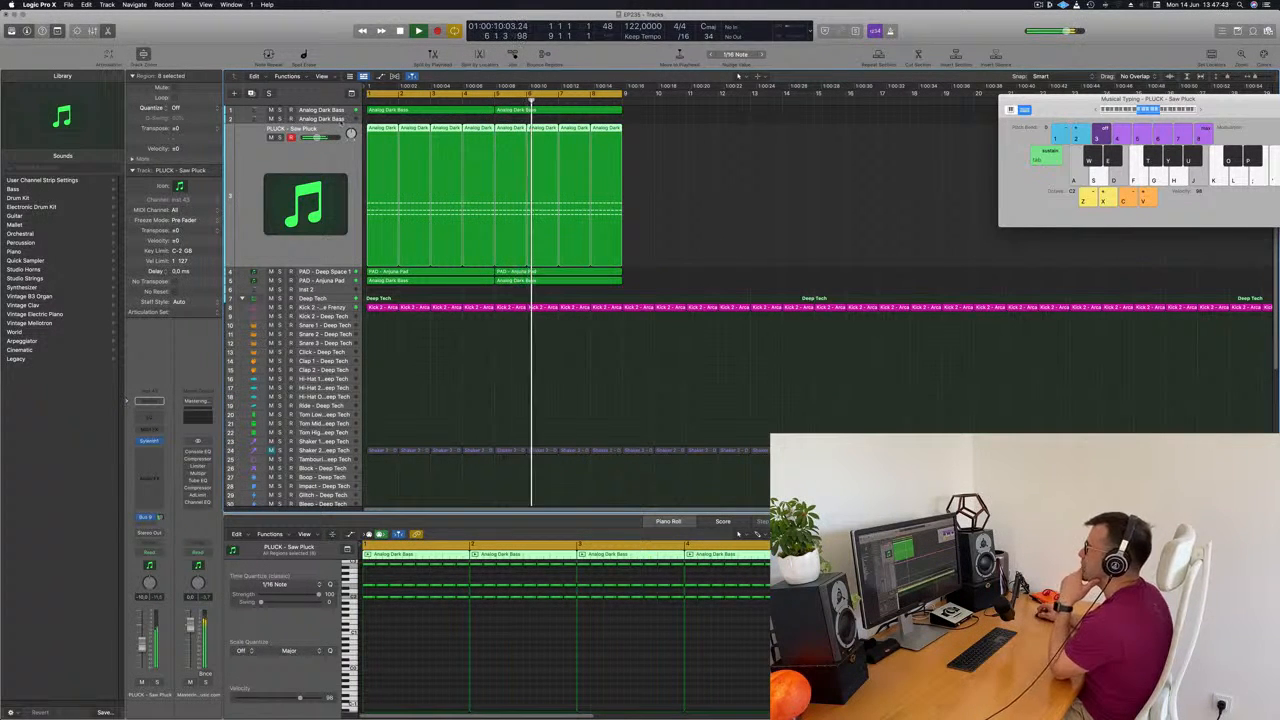
# Step: Select the empty Inst 2 track and open its Alchemy instrument
pyautogui.click(328, 290)
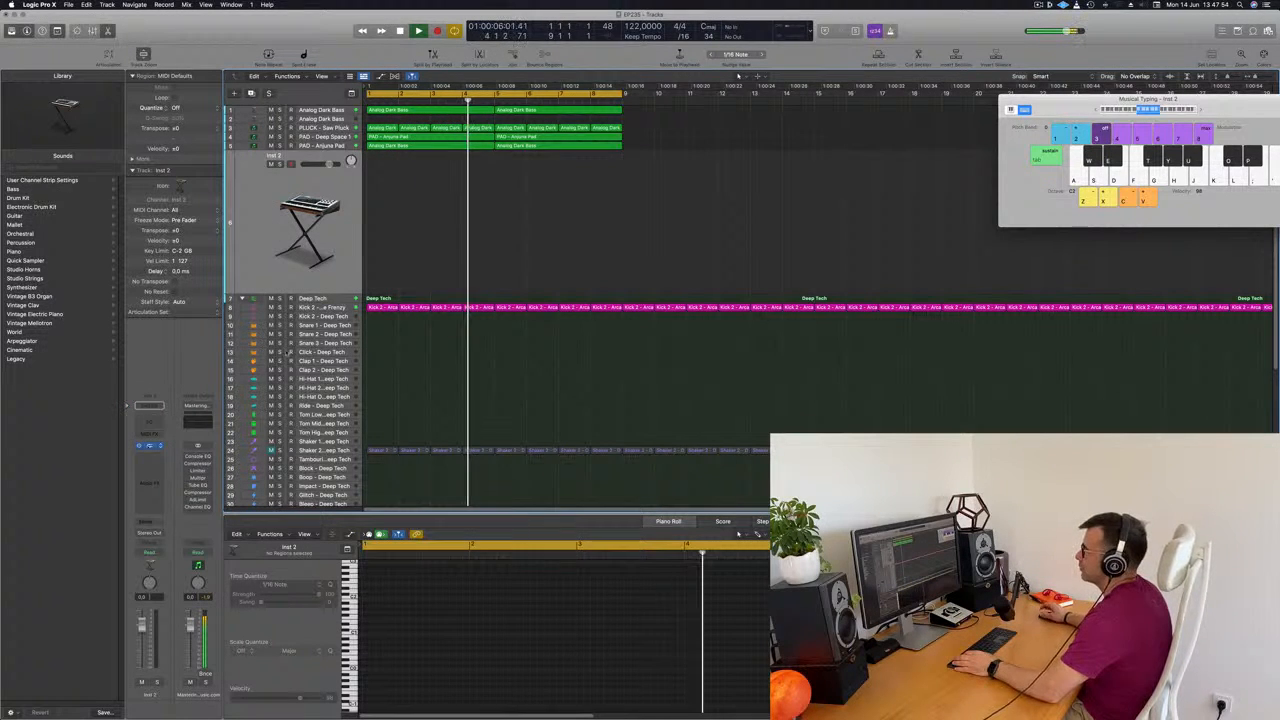
pyautogui.click(148, 446)
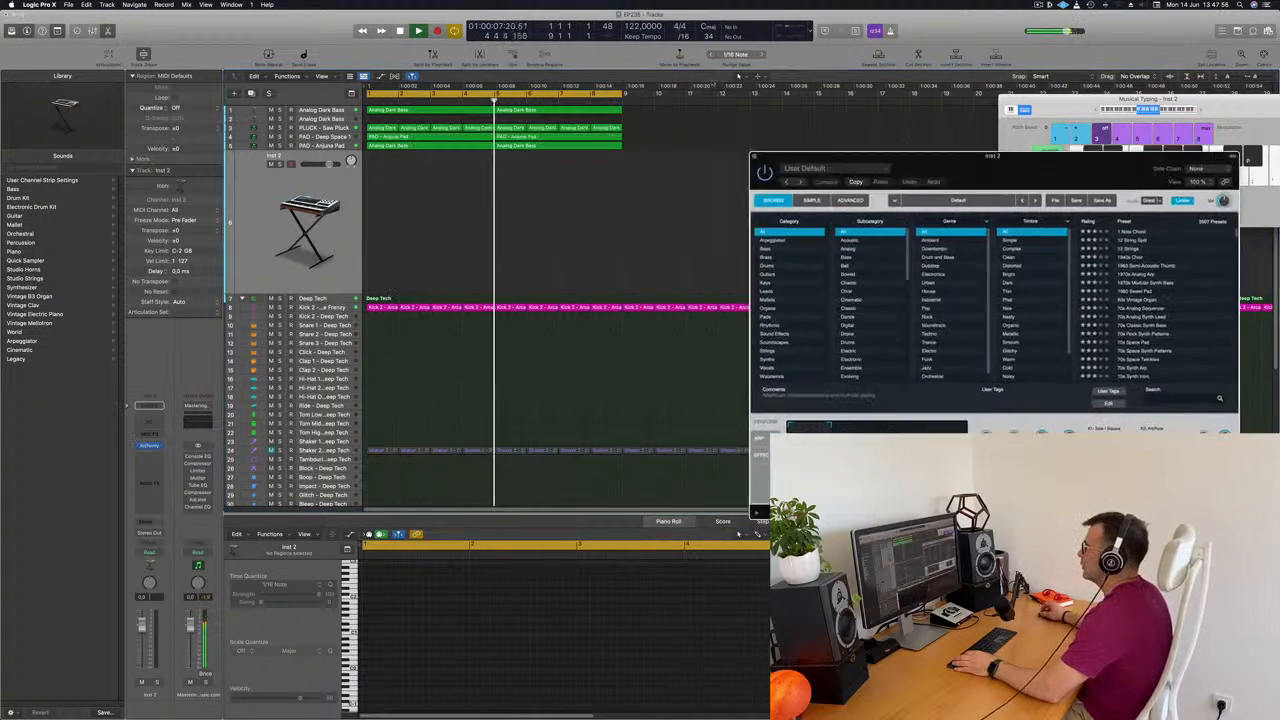
pyautogui.click(509, 228)
# Step: Copy all bass, pluck and pad regions from bars 1–8 to bars 9–16 and extend the cycle range to bar 17
pyautogui.moveTo(518, 160); pyautogui.dragTo(372, 162)
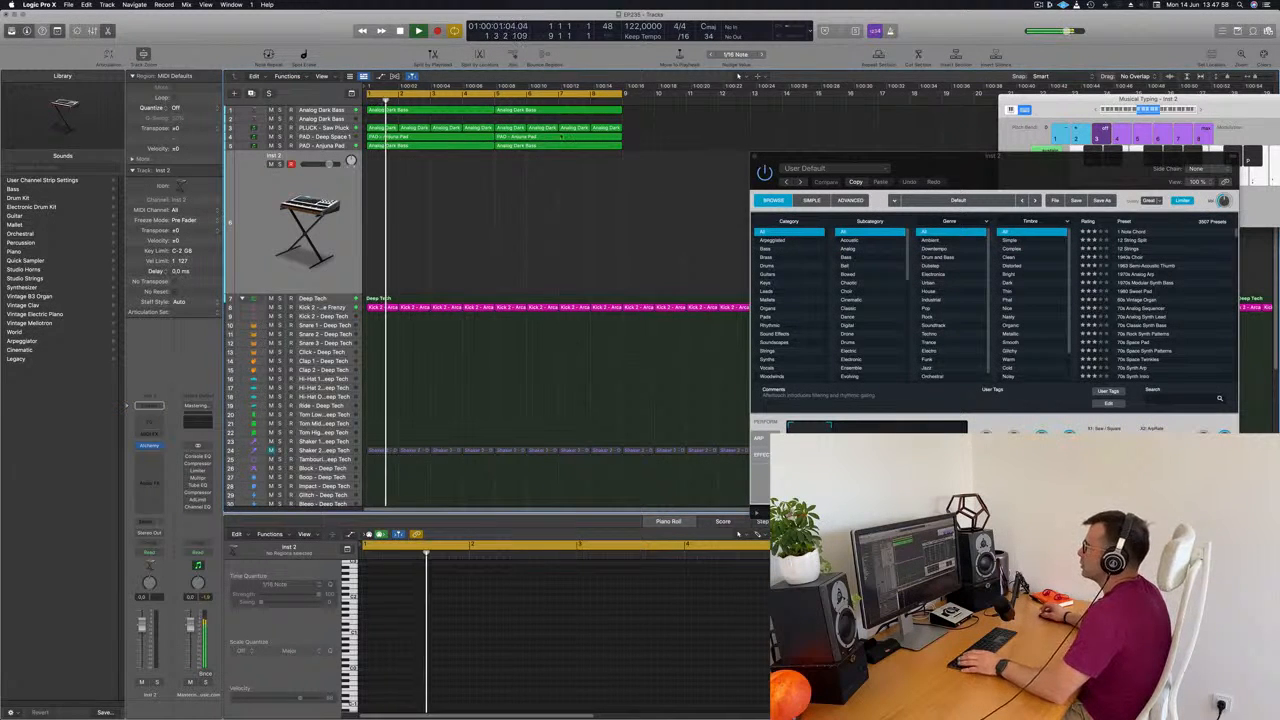
pyautogui.moveTo(632, 111); pyautogui.dragTo(387, 160)
pyautogui.moveTo(428, 113); pyautogui.dragTo(878, 95)
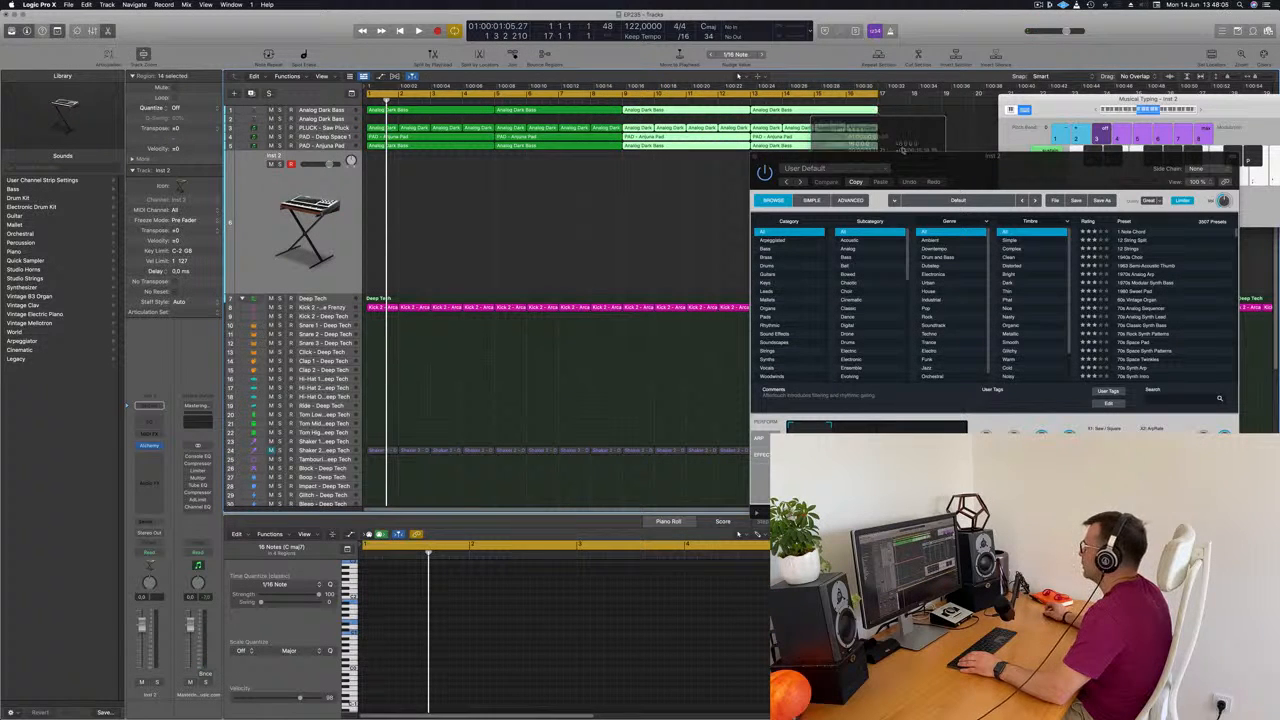
# Step: Move the Alchemy window, filter its presets to Sound Effects, and audition Alarming and 70s Space Twinkles over the playing loop
pyautogui.moveTo(945, 168); pyautogui.dragTo(745, 178)
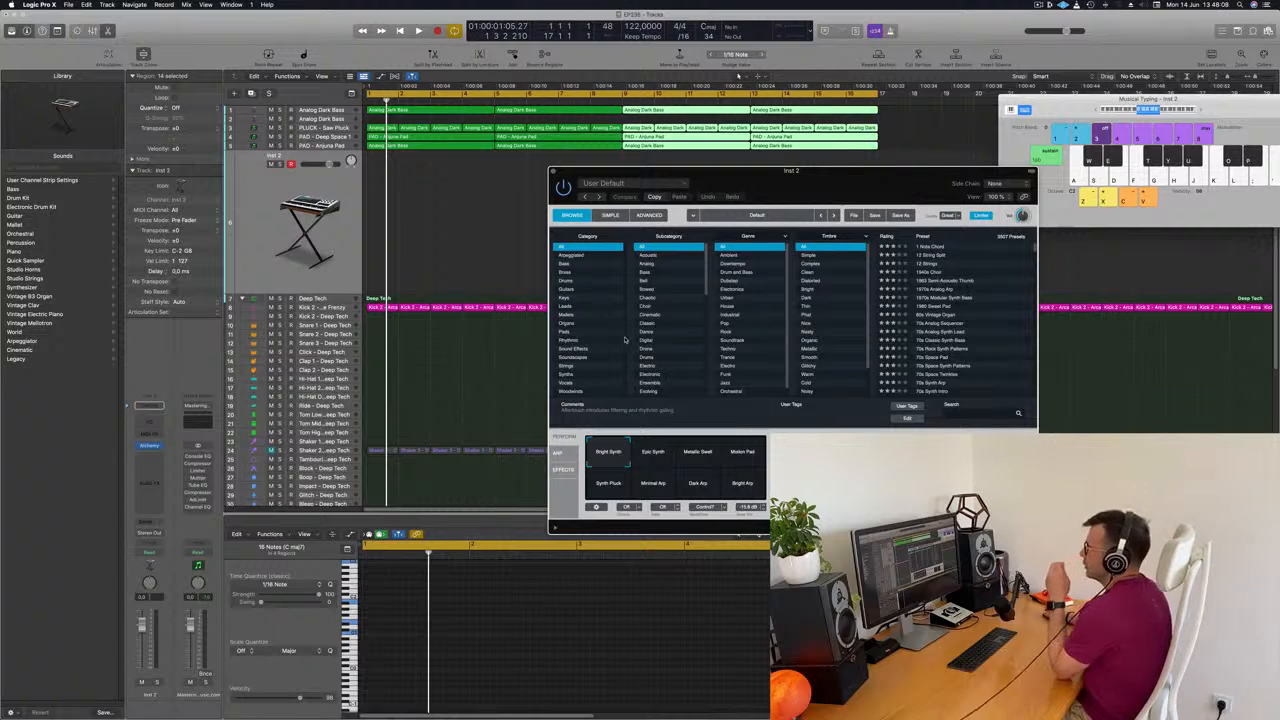
pyautogui.click(570, 348)
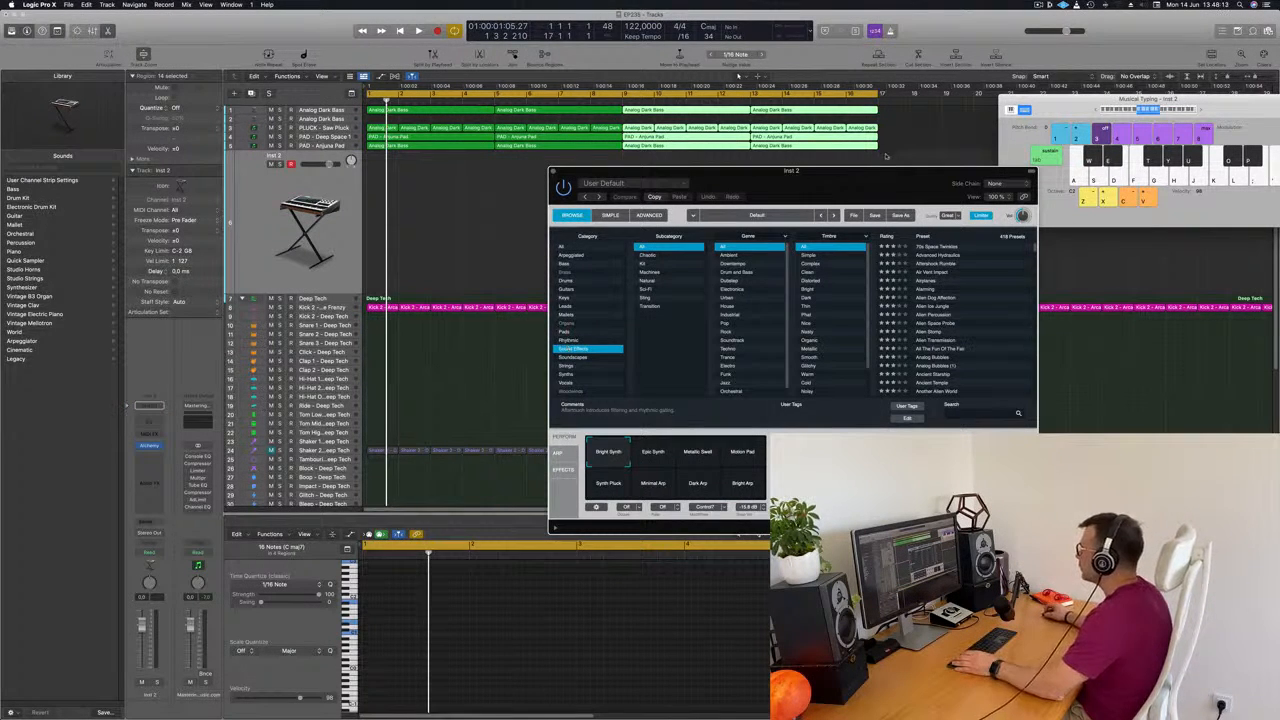
pyautogui.moveTo(872, 182); pyautogui.dragTo(756, 229)
pyautogui.press('space')
pyautogui.click(808, 337)
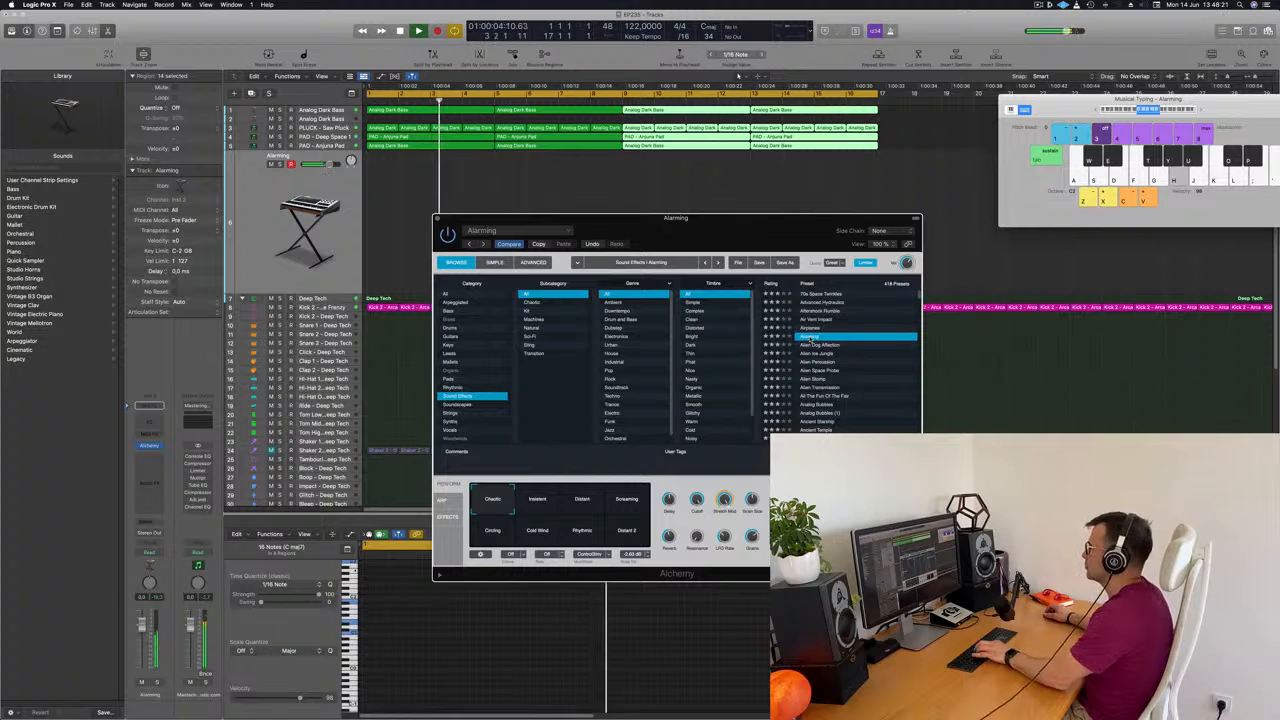
pyautogui.click(826, 294)
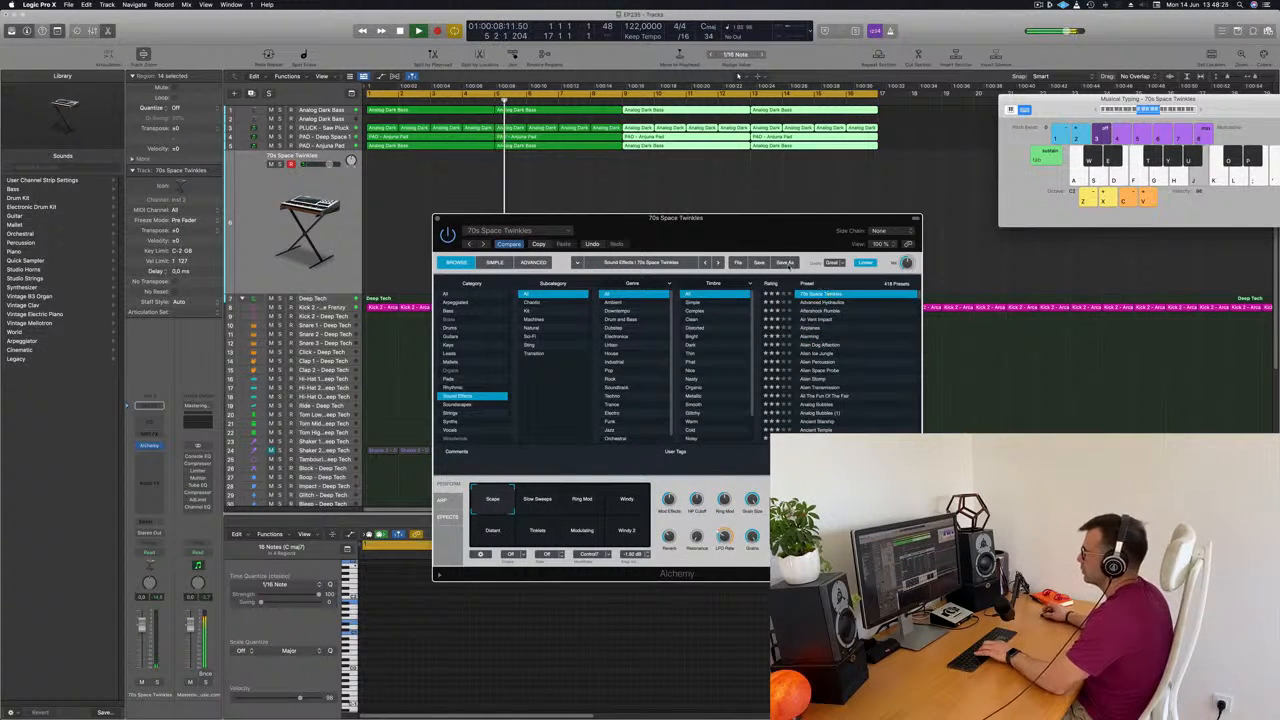
# Step: Audition the Alchemy presets Advanced Hydraulics, Aftershock Rumble, All The Fun Of The Fair and Analog Bubbles over the playing loop
pyautogui.press('k')
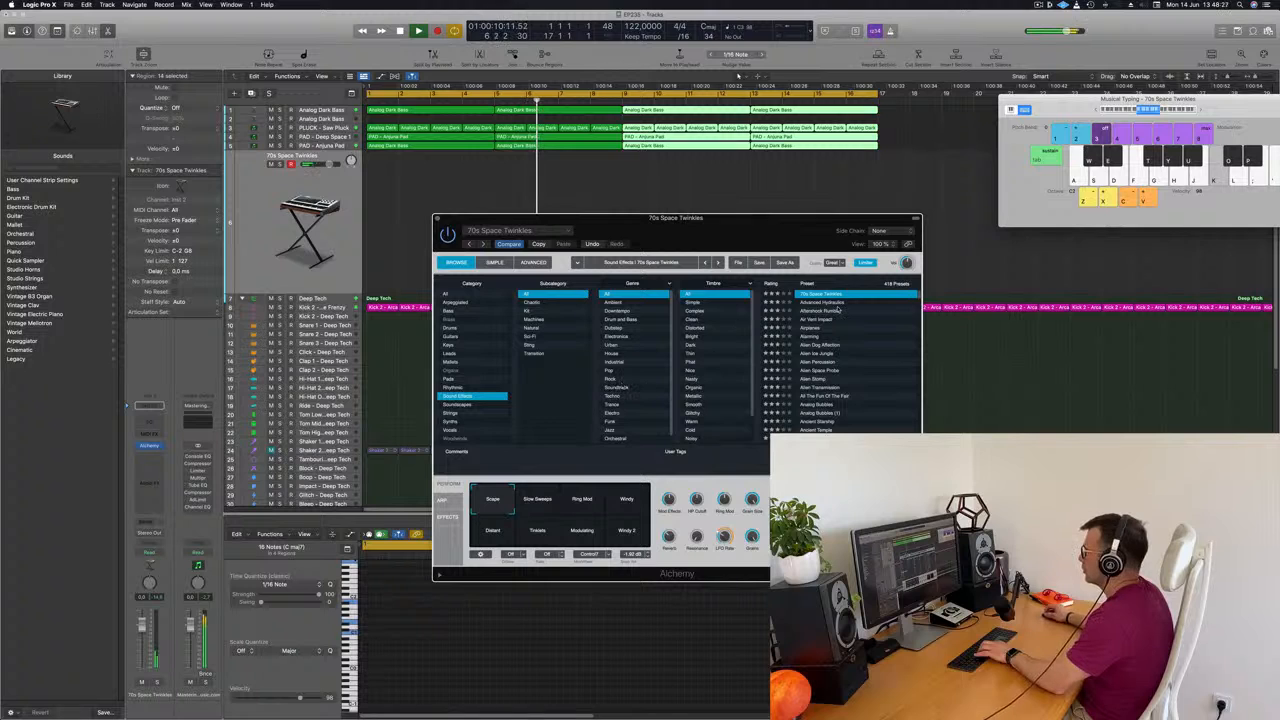
pyautogui.click(804, 304)
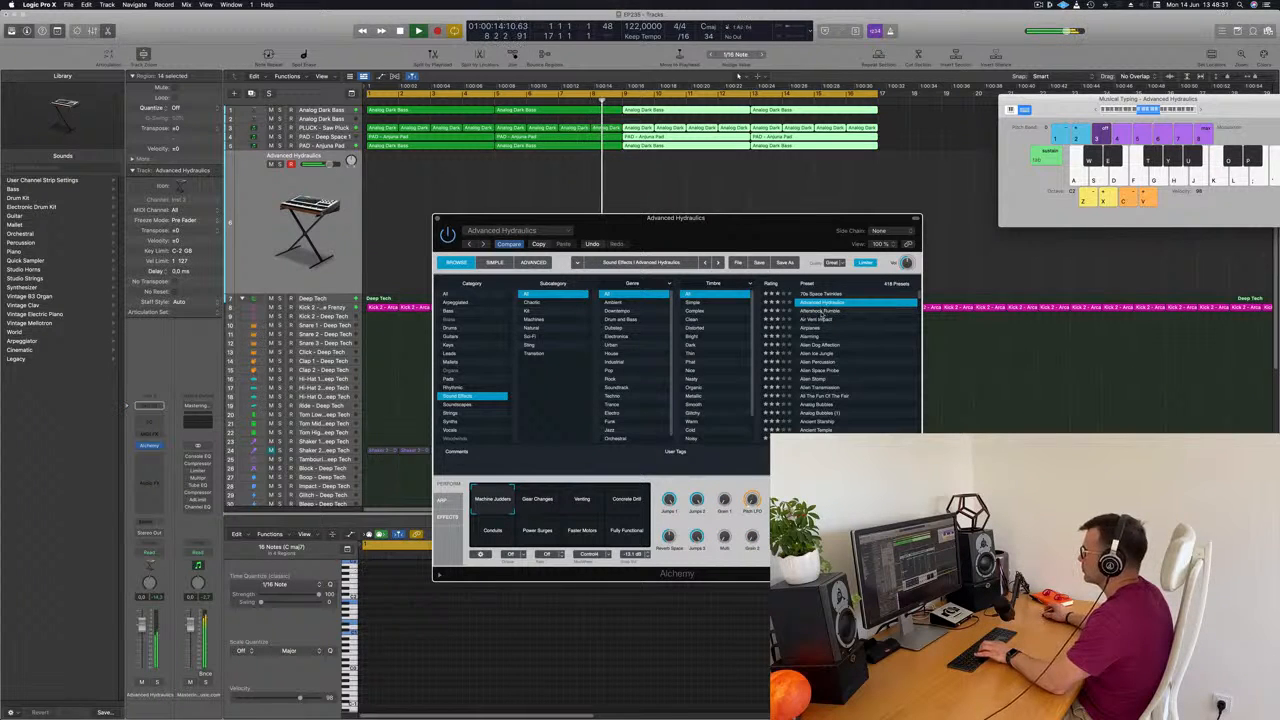
pyautogui.click(822, 312)
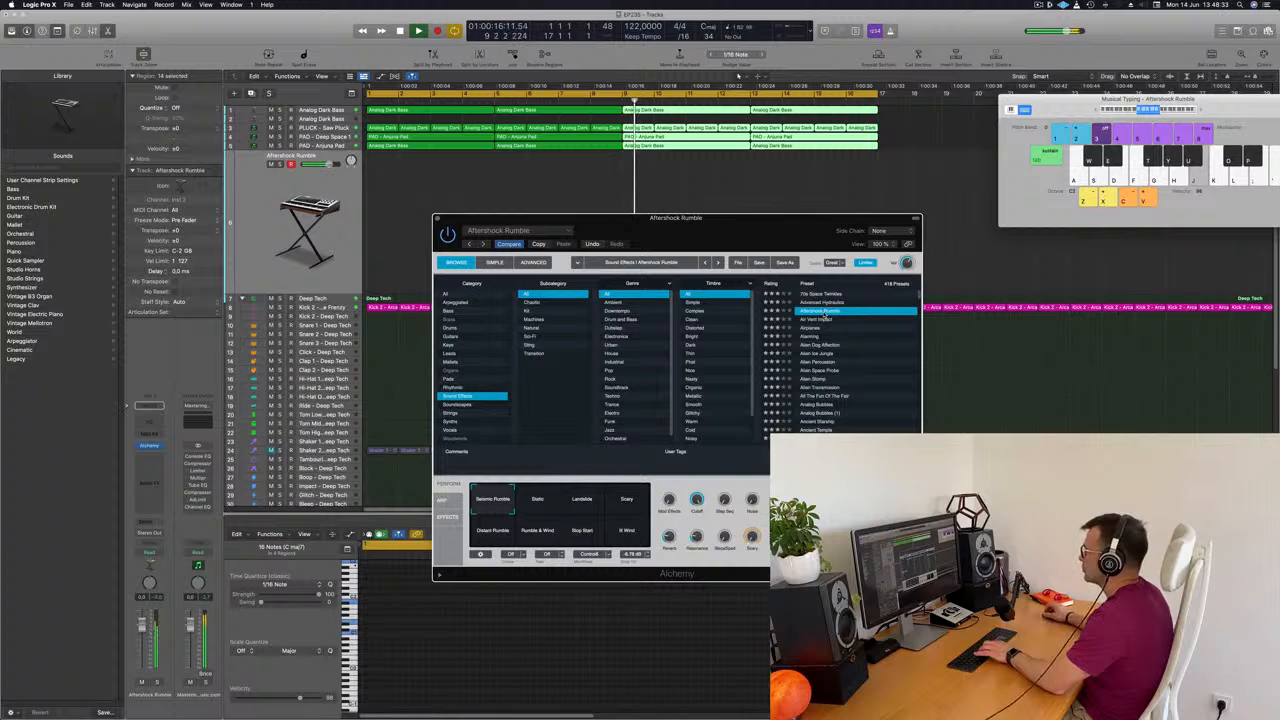
pyautogui.click(829, 397)
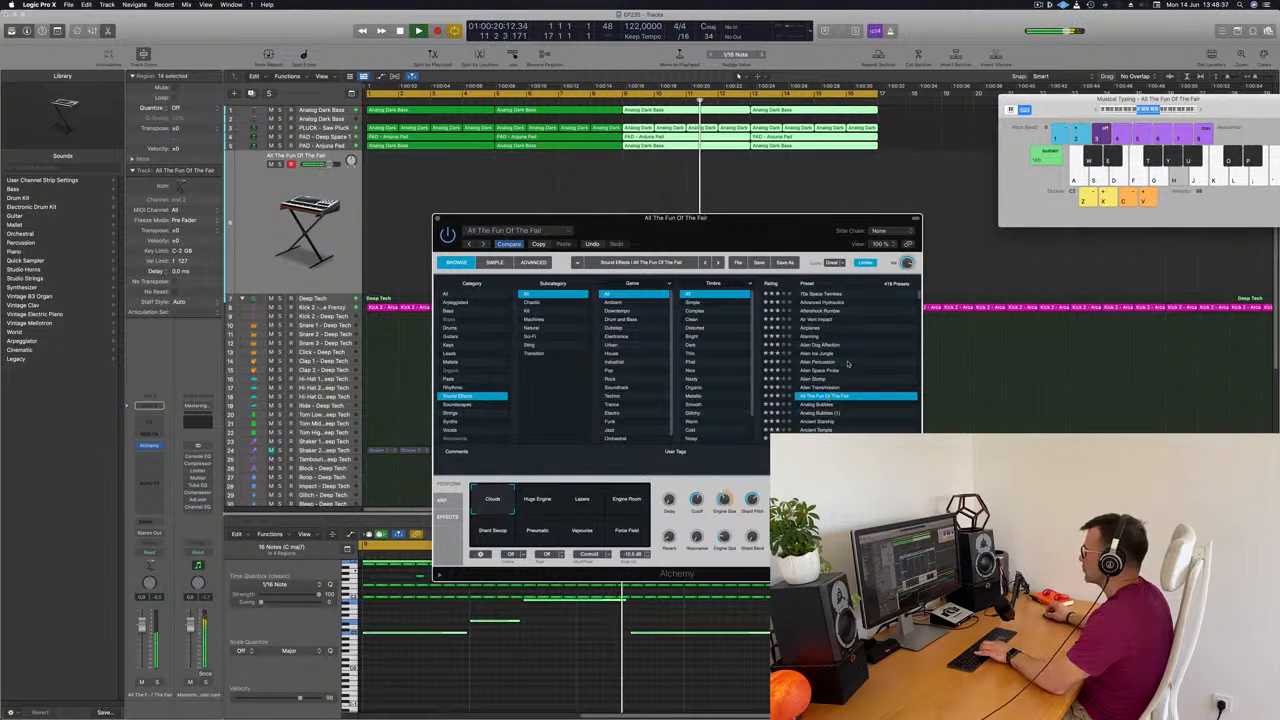
pyautogui.scroll(-3, 847, 364)
pyautogui.click(821, 366)
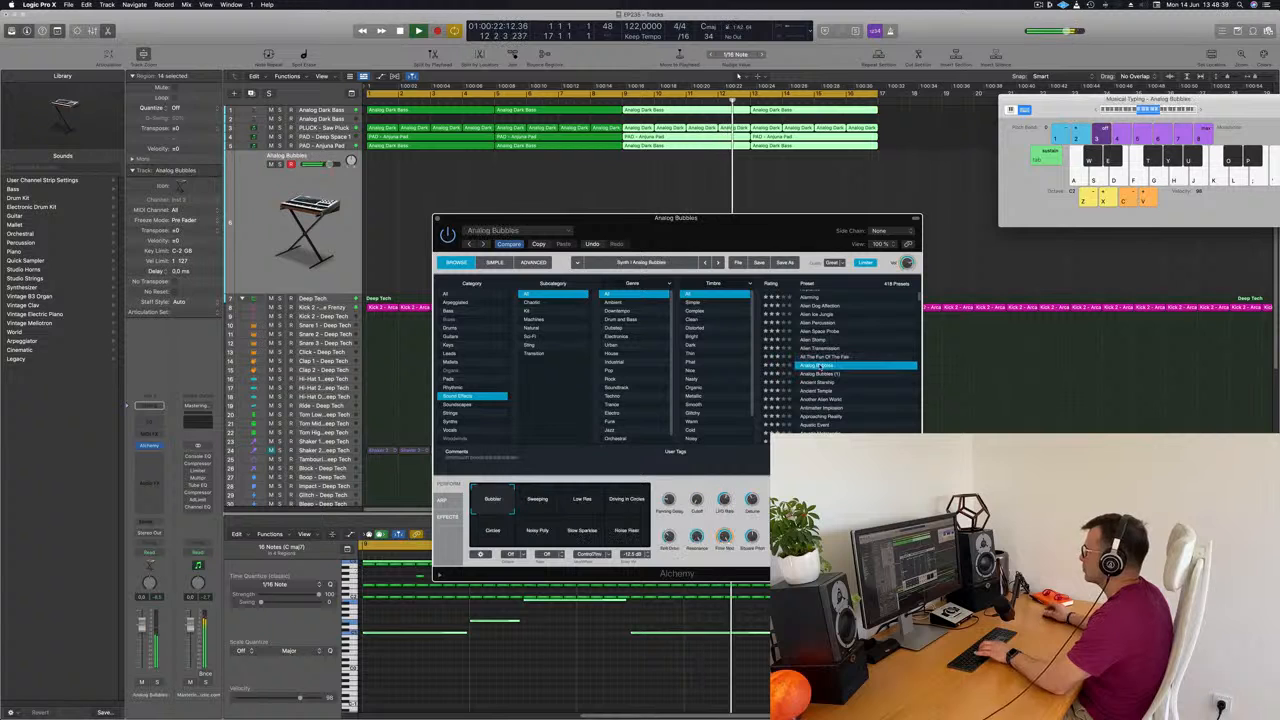
pyautogui.scroll(-3, 868, 363)
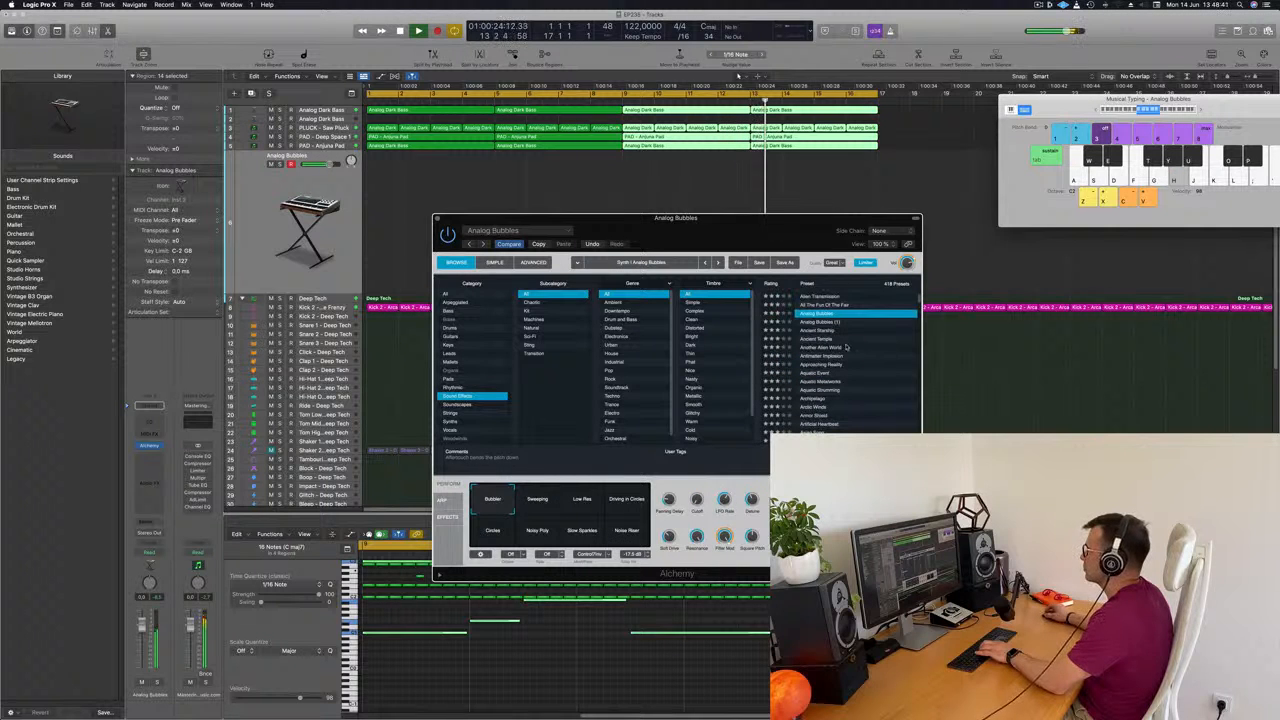
# Step: Audition Ancient Temple and Another Alien World, trying the latter's Mysterious Drone, Pulsing Shimmer, Noisy Crescendo and Haze variations
pyautogui.click(813, 339)
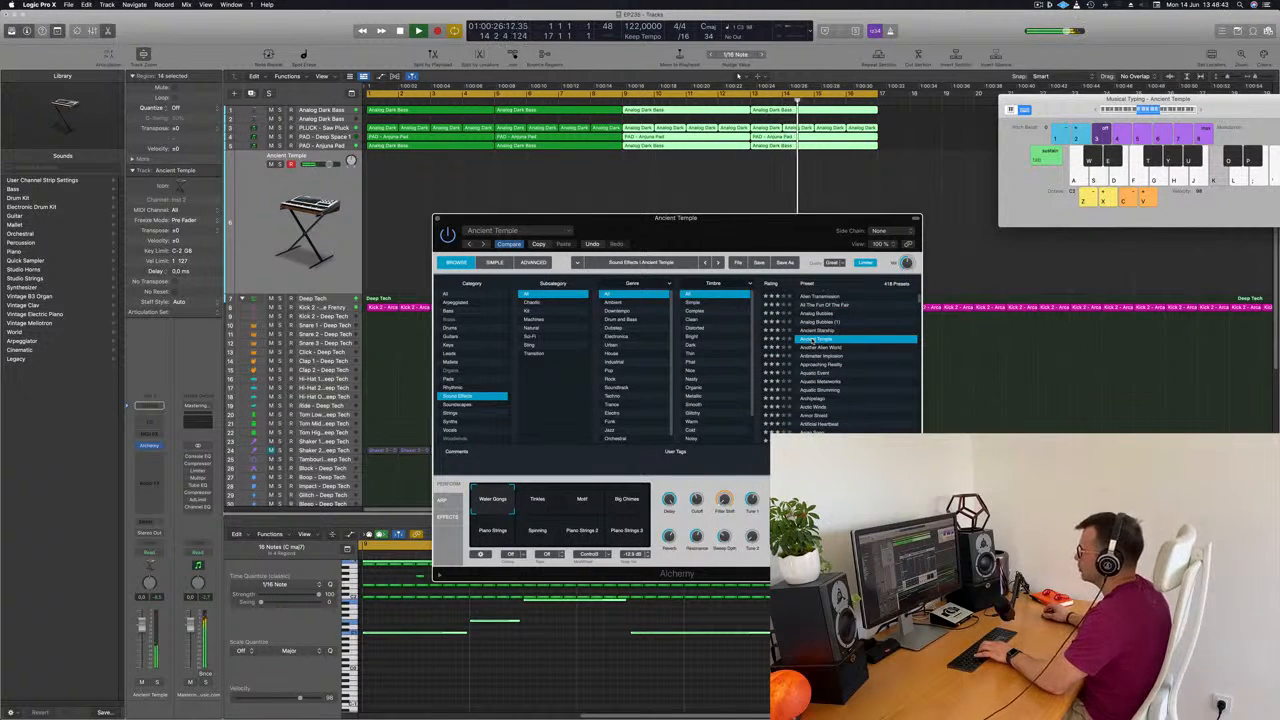
pyautogui.click(822, 347)
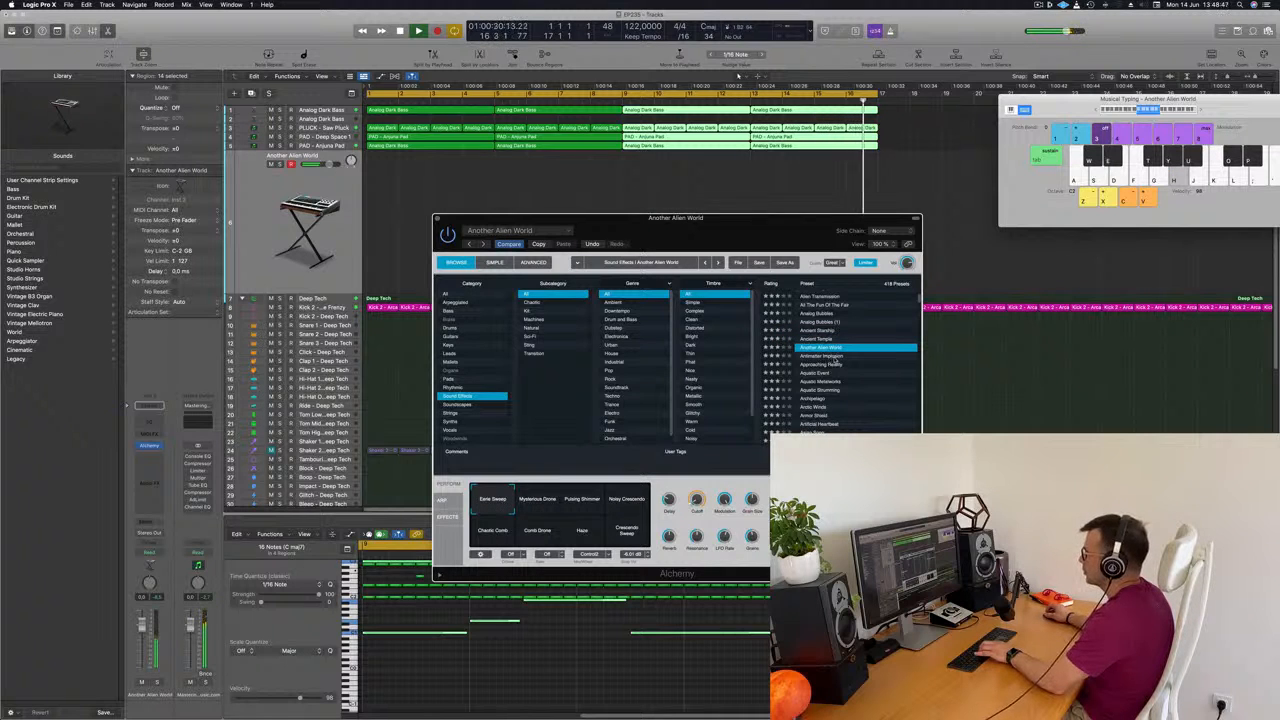
pyautogui.click(539, 503)
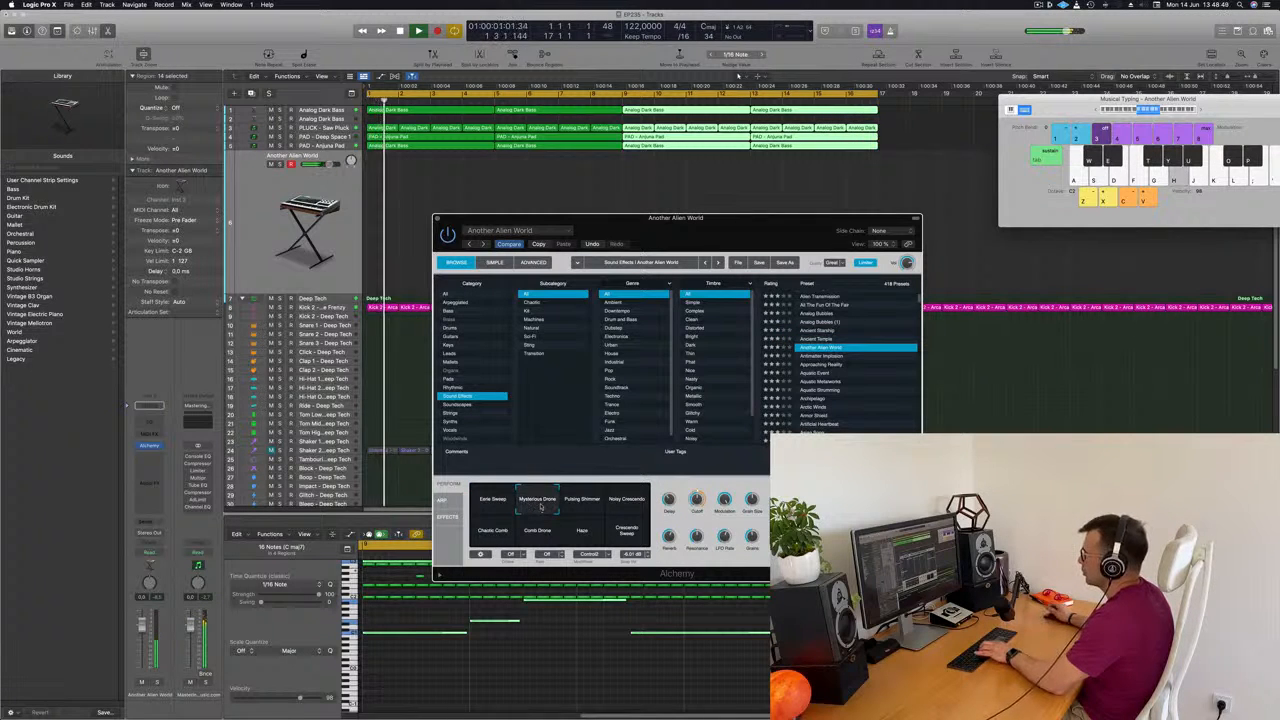
pyautogui.click(588, 506)
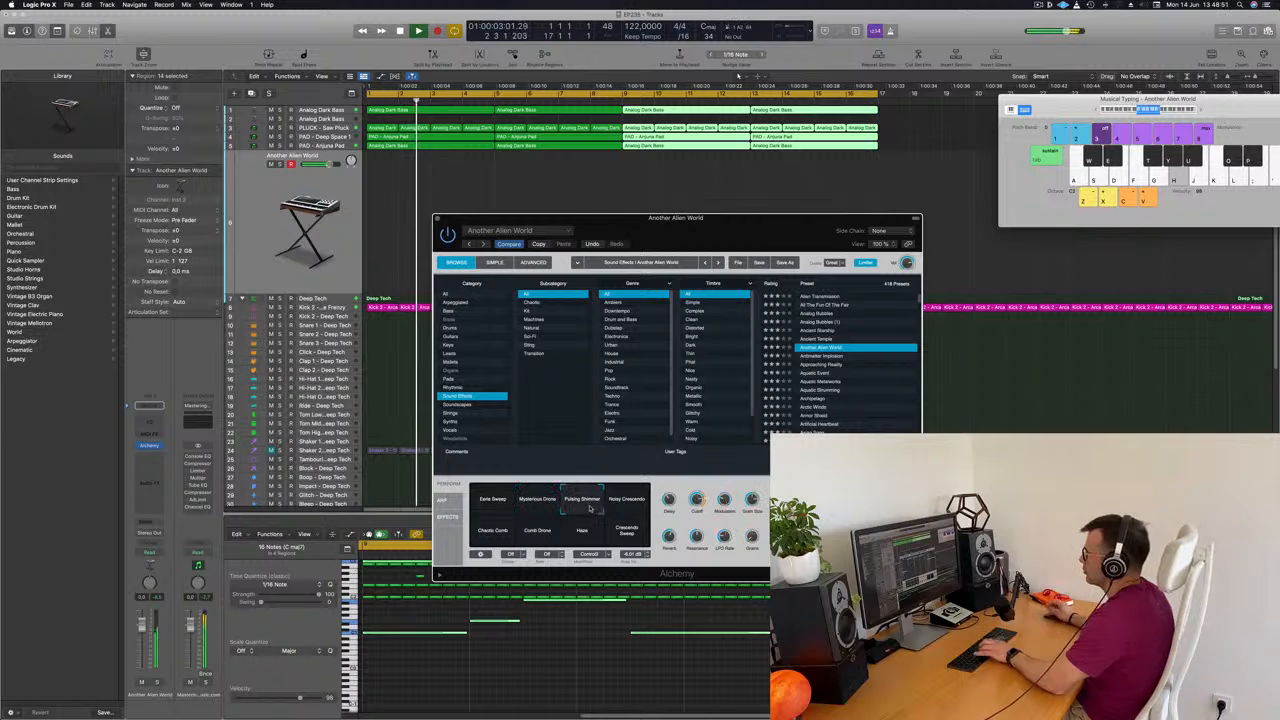
pyautogui.click(625, 503)
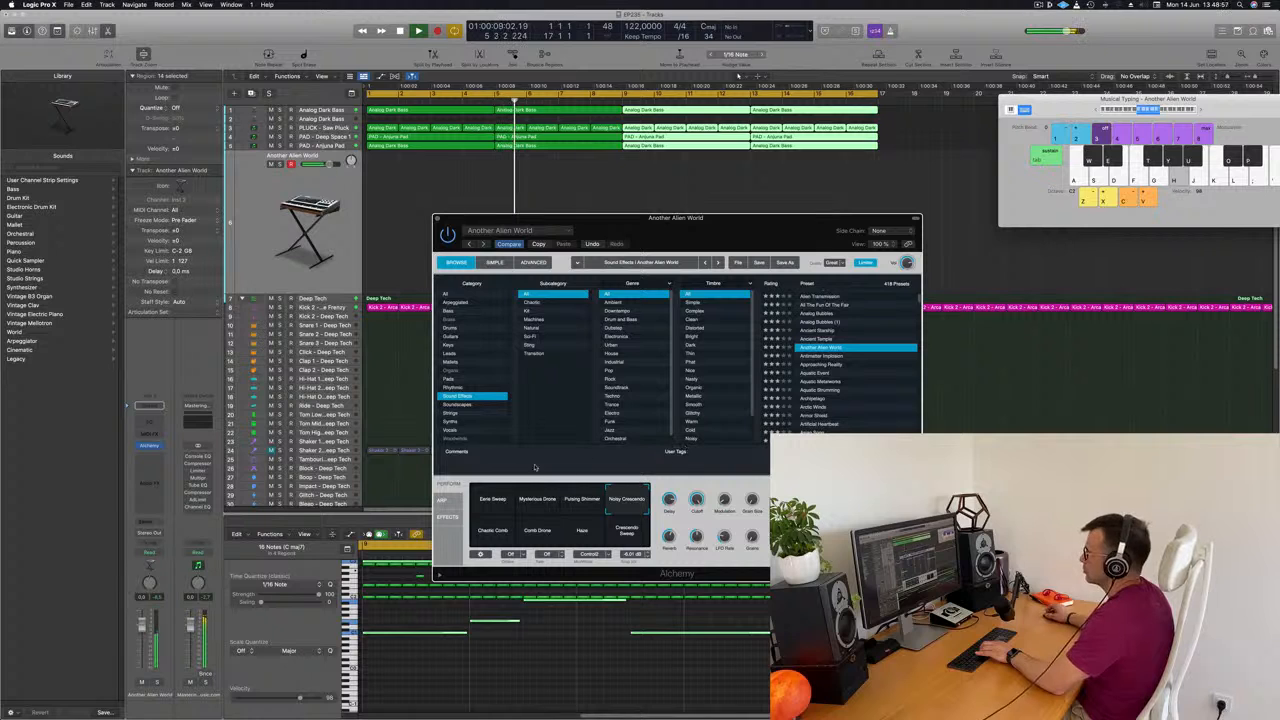
pyautogui.click(583, 533)
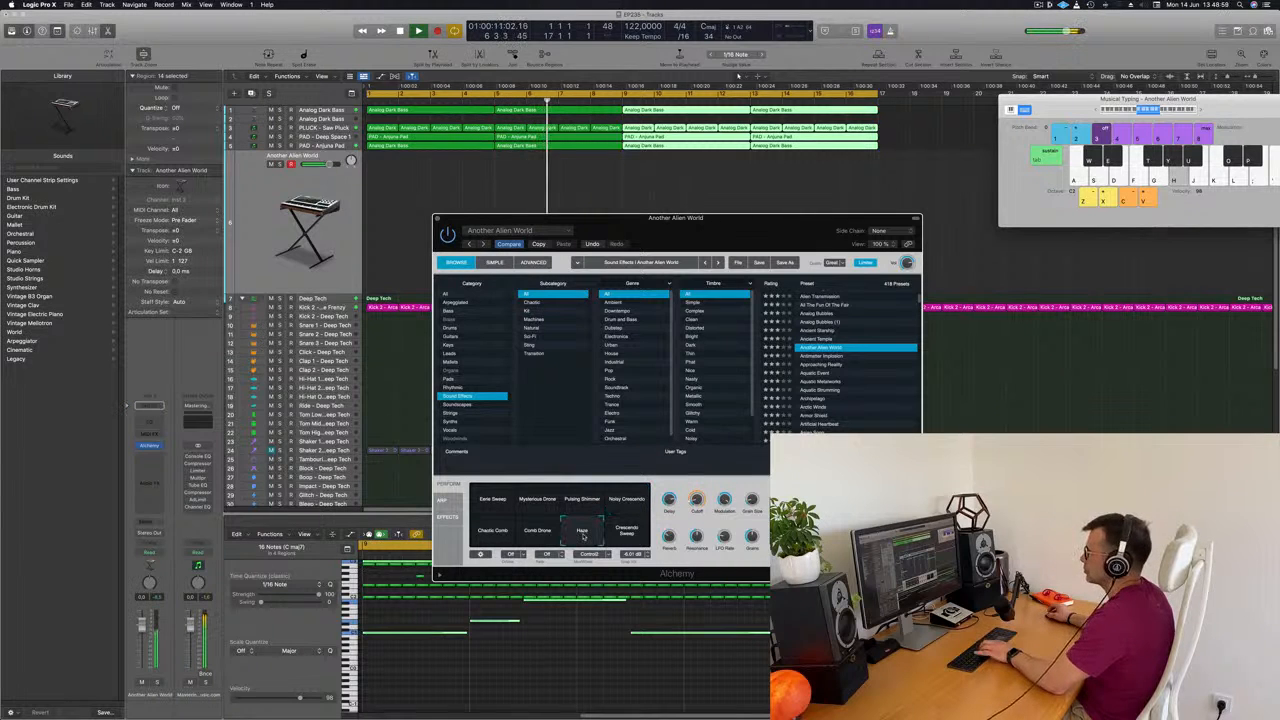
# Step: Audition the Archipelago preset's performance variations from Speed Up to Urgent, lowering the track's volume along the way
pyautogui.scroll(-2, 856, 364)
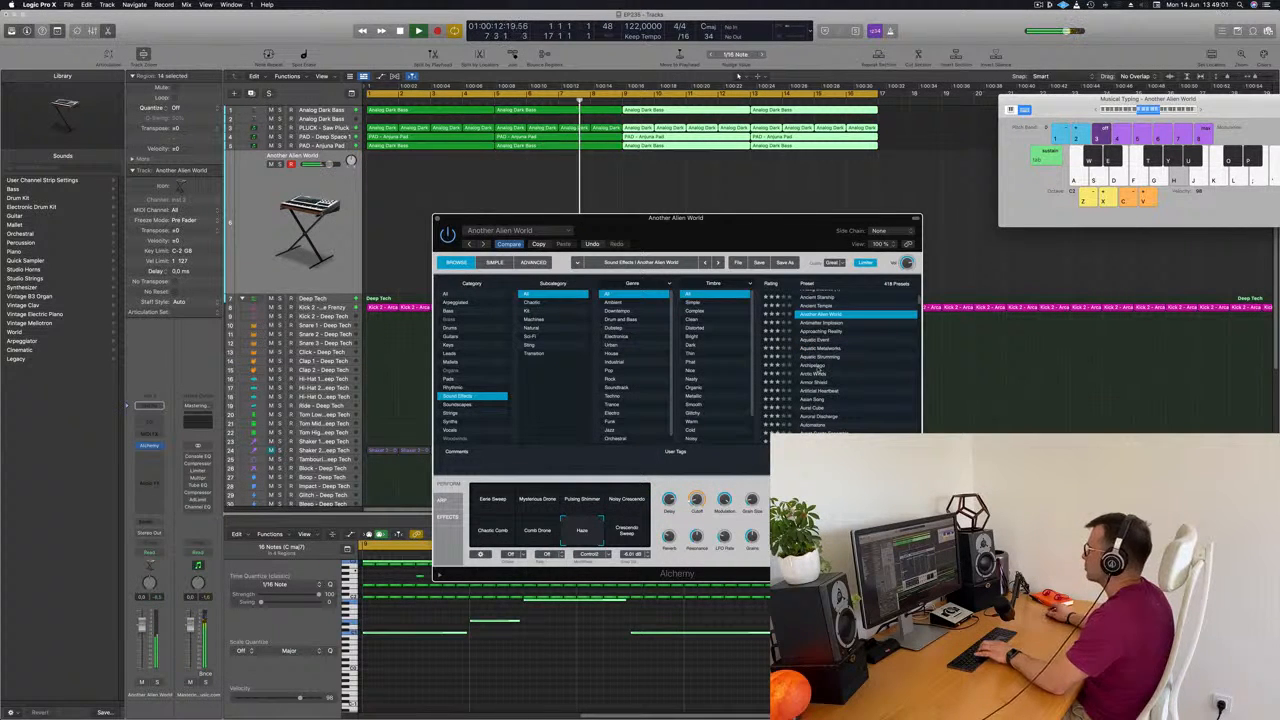
pyautogui.click(815, 366)
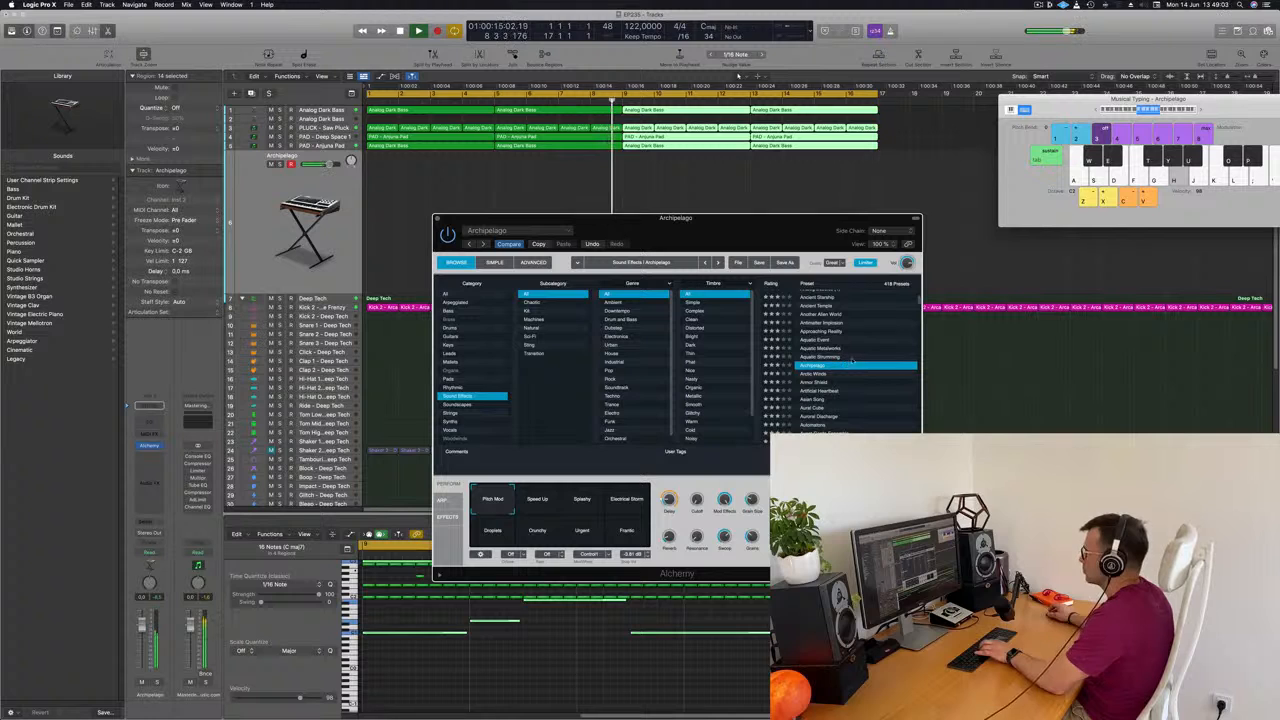
pyautogui.click(536, 502)
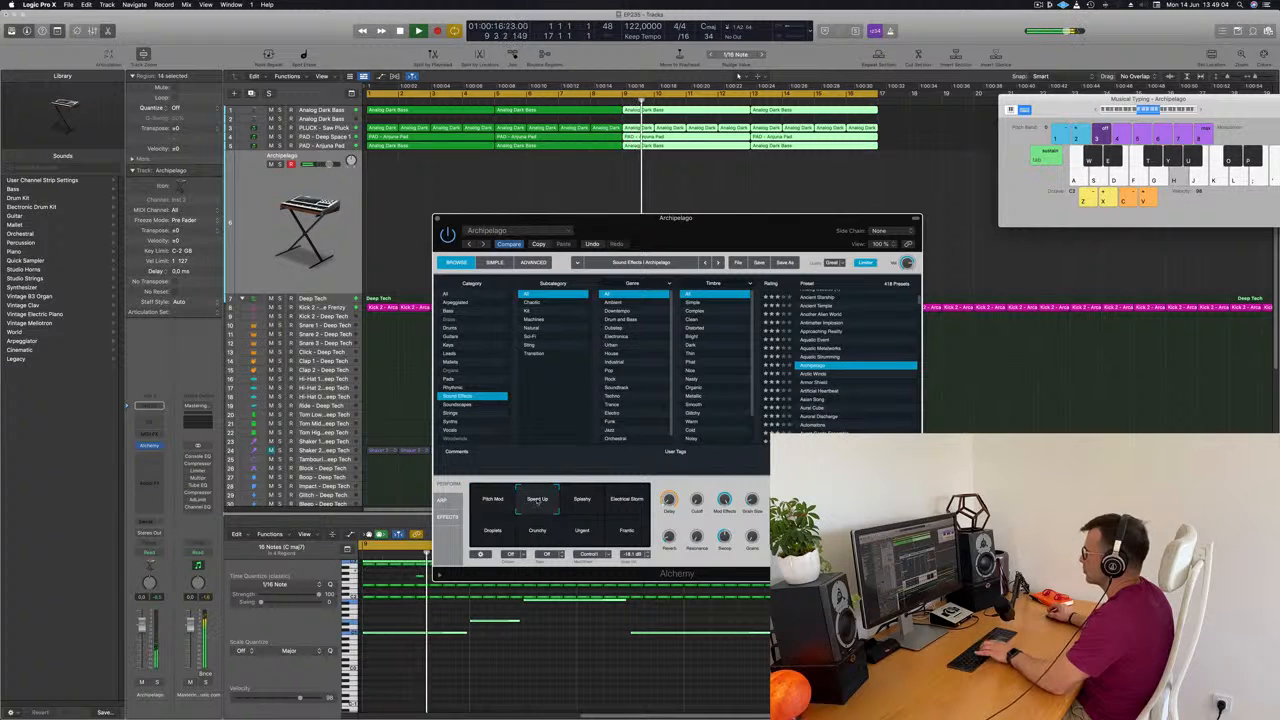
pyautogui.click(584, 508)
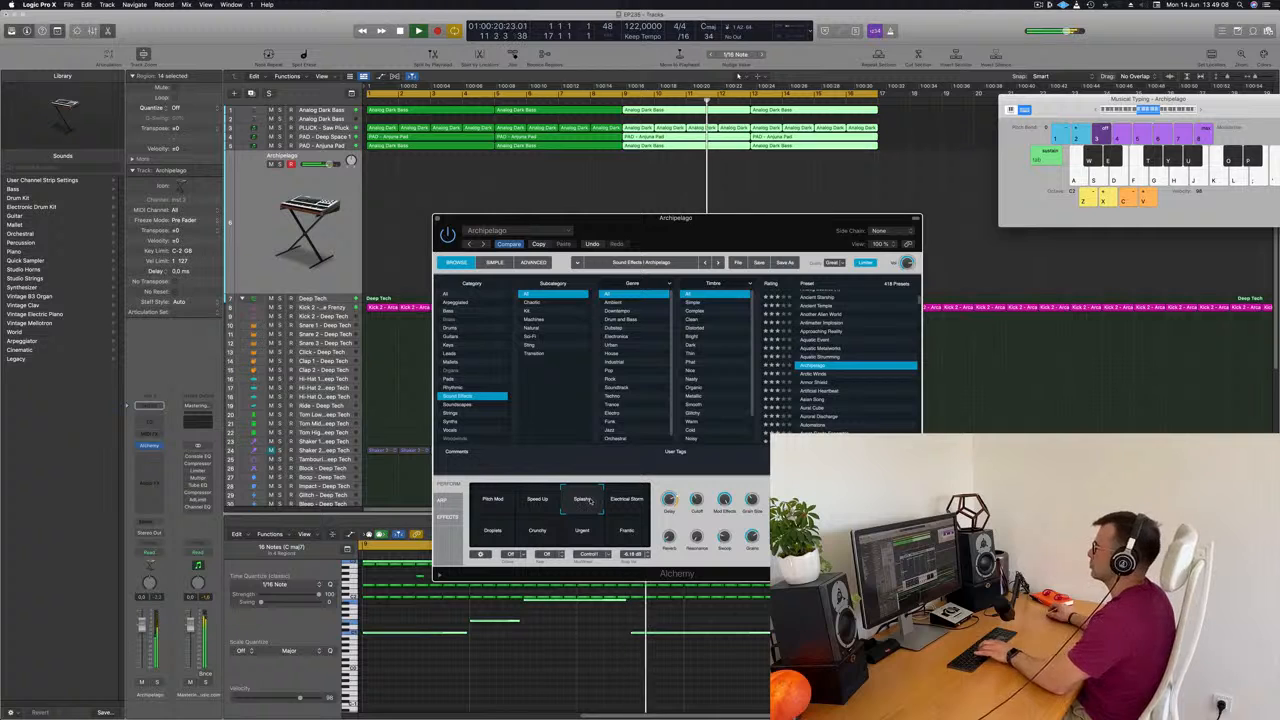
pyautogui.click(634, 505)
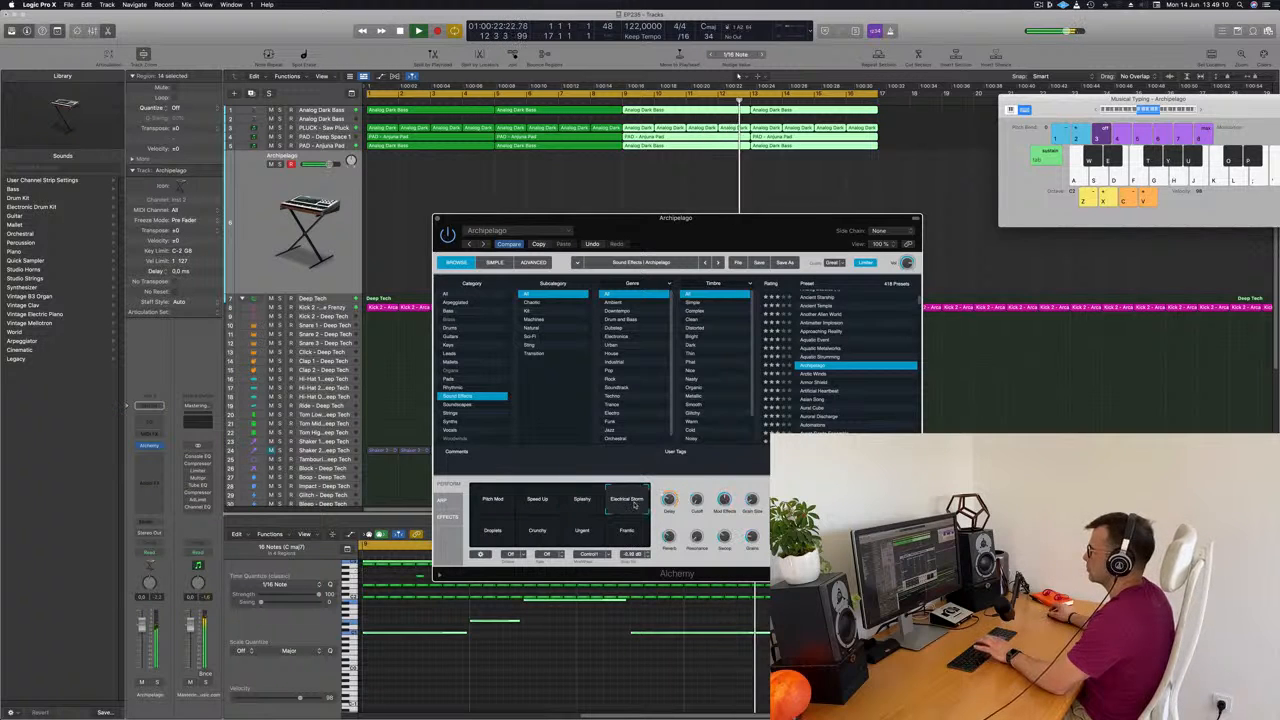
pyautogui.click(494, 534)
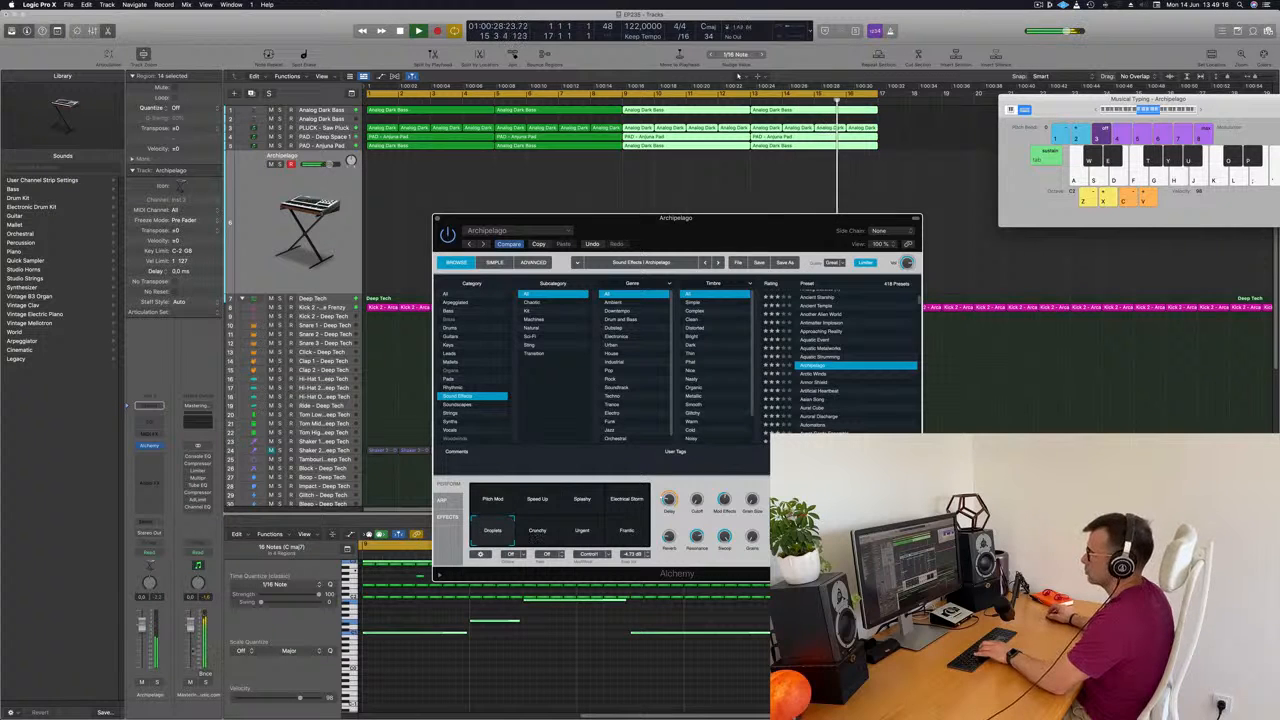
pyautogui.moveTo(142, 633); pyautogui.dragTo(140, 655)
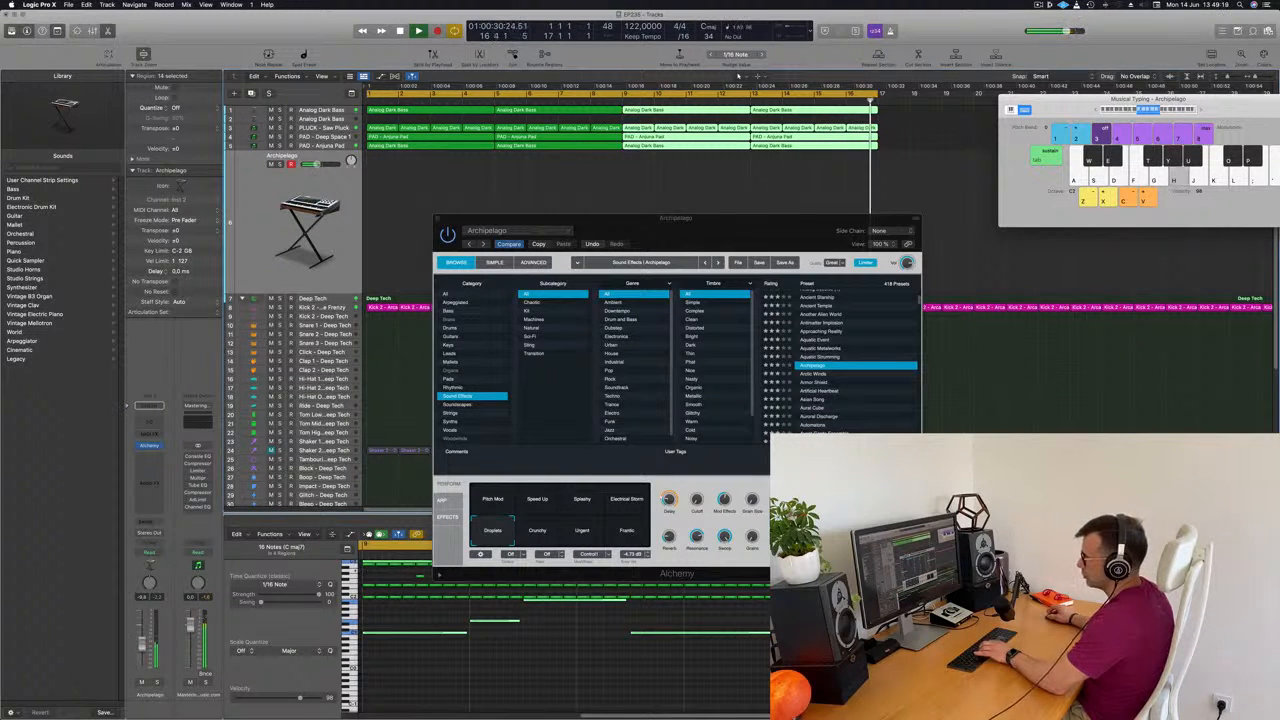
pyautogui.click(537, 532)
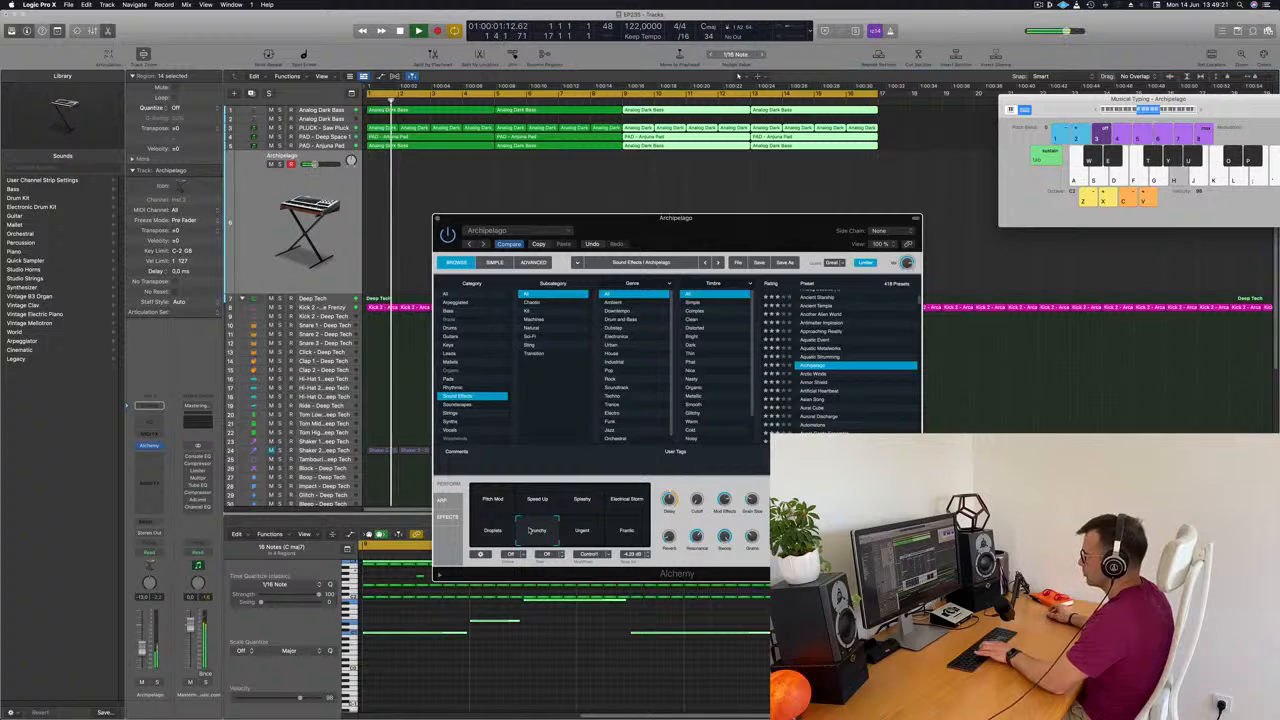
pyautogui.click(586, 533)
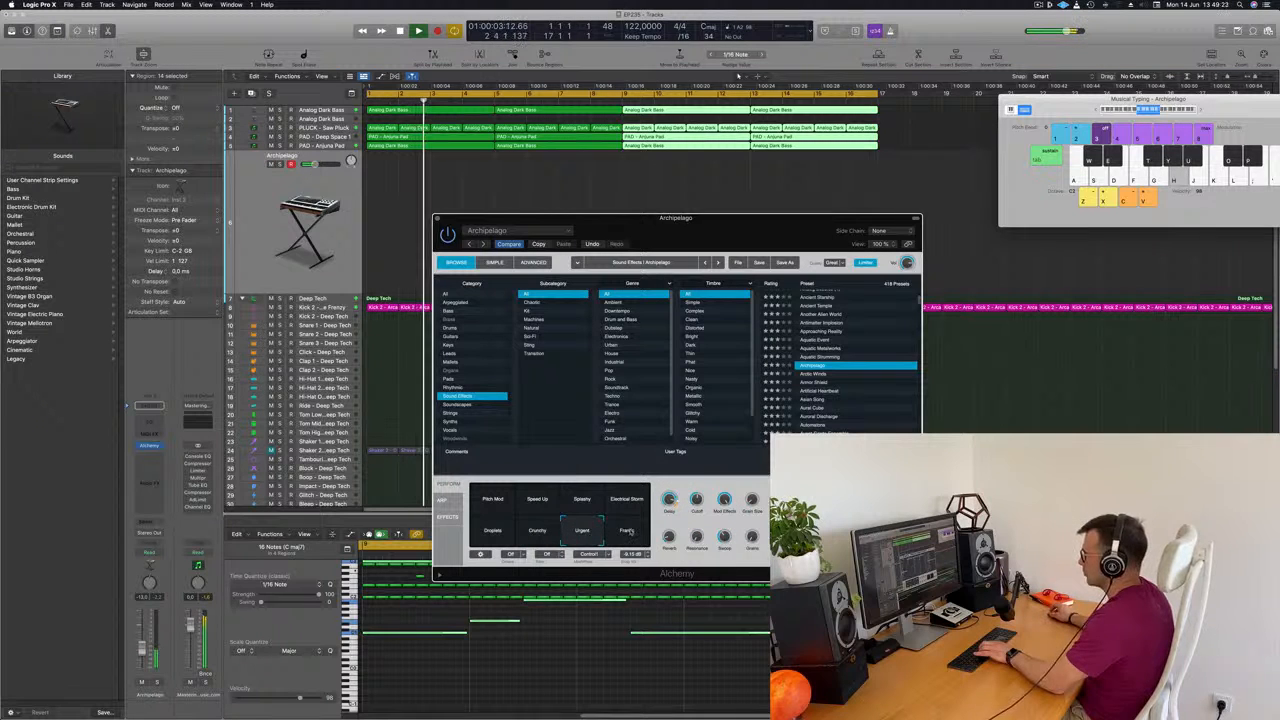
# Step: Audition the Arctic Winds and Artificial Heartbeat sound-effects presets over the loop
pyautogui.click(815, 374)
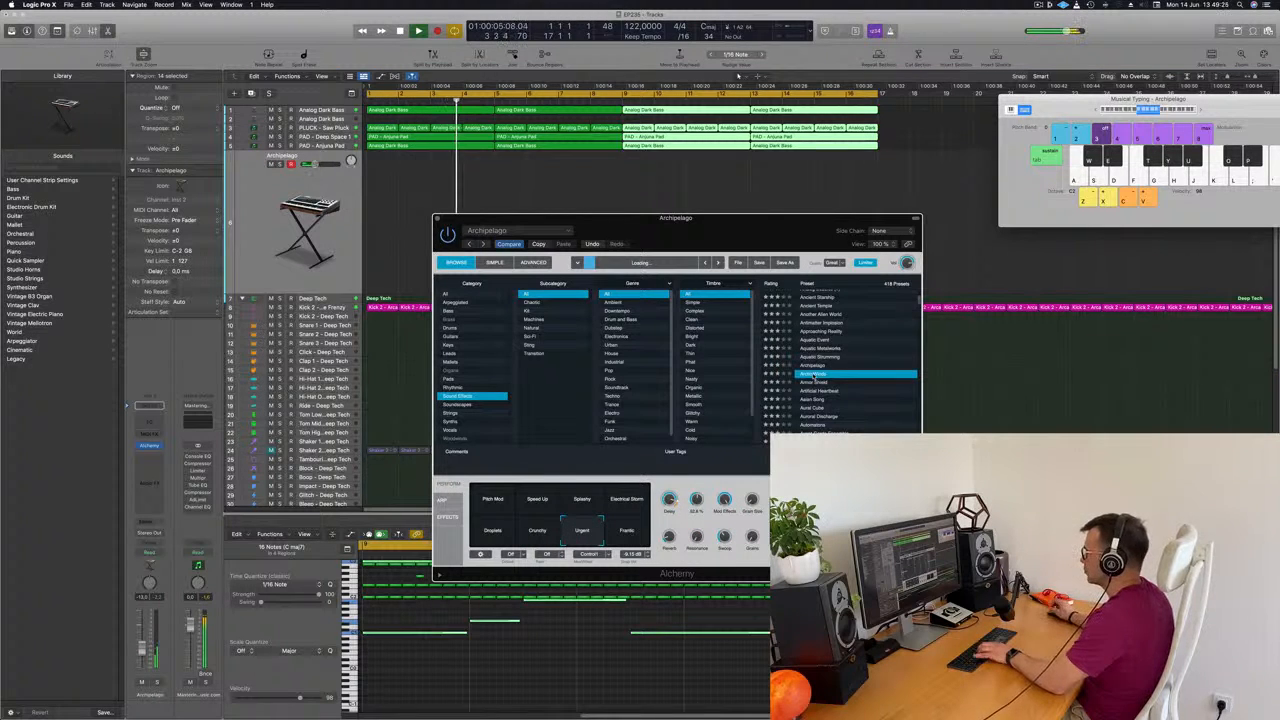
pyautogui.scroll(-2, 835, 372)
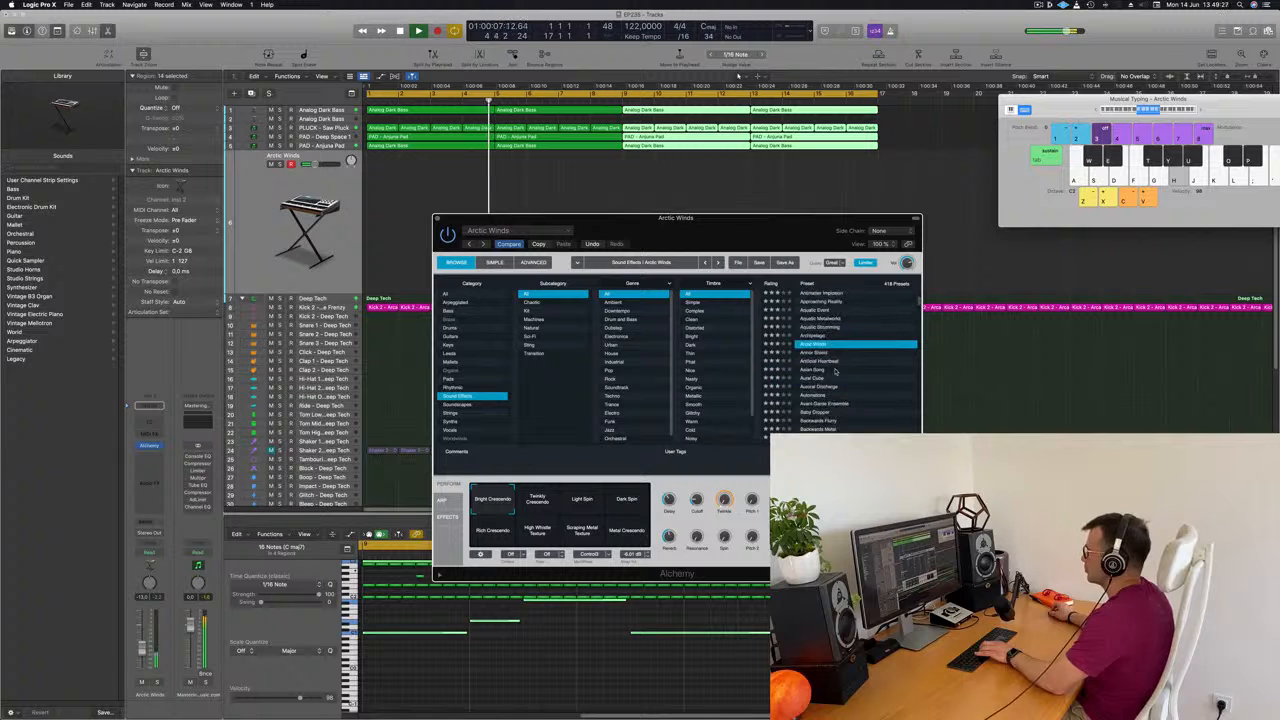
pyautogui.scroll(-2, 855, 377)
pyautogui.scroll(2, 868, 363)
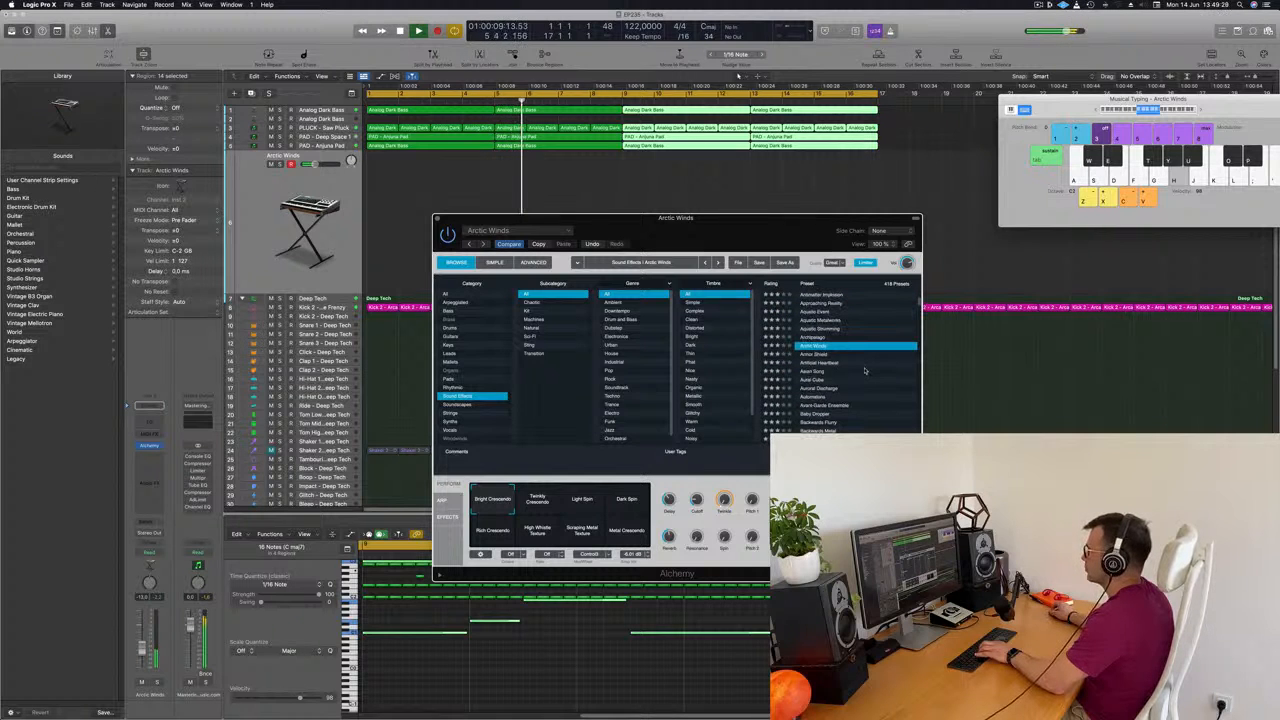
pyautogui.click(818, 362)
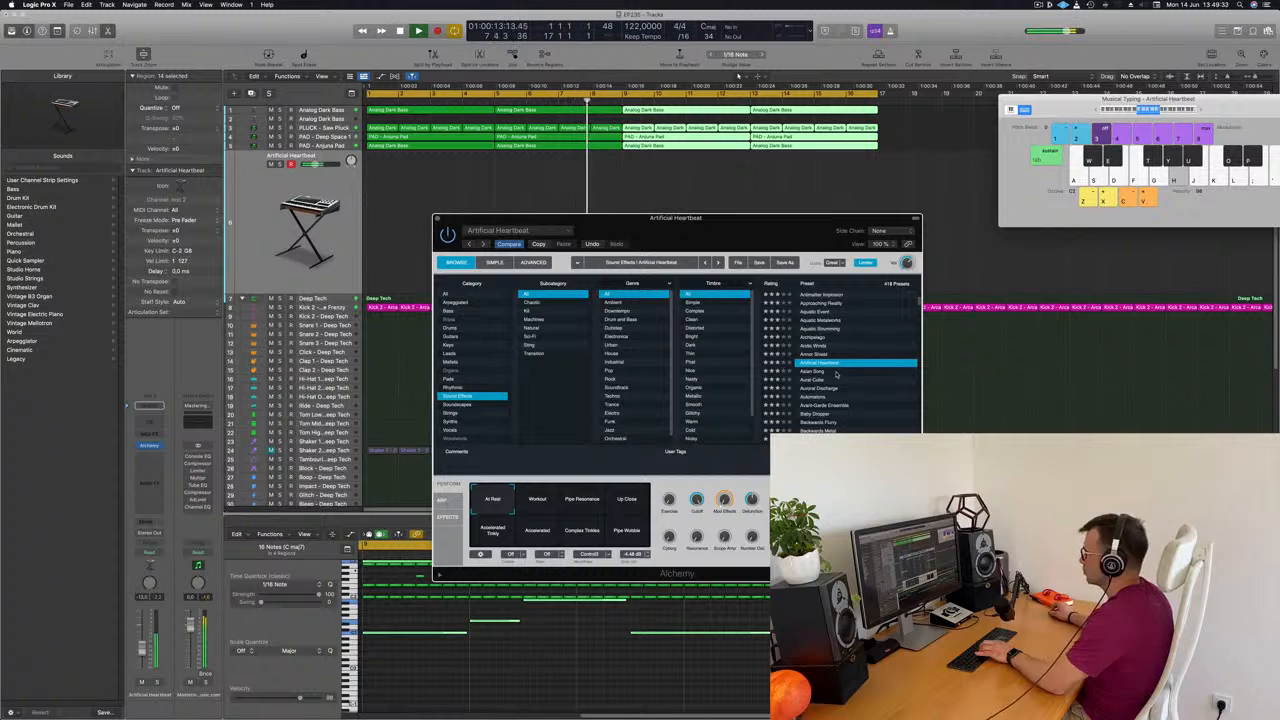
# Step: Load the Asian Song preset, compare its performance variations from Dirty to Chaotic, and settle on High Voices
pyautogui.click(813, 372)
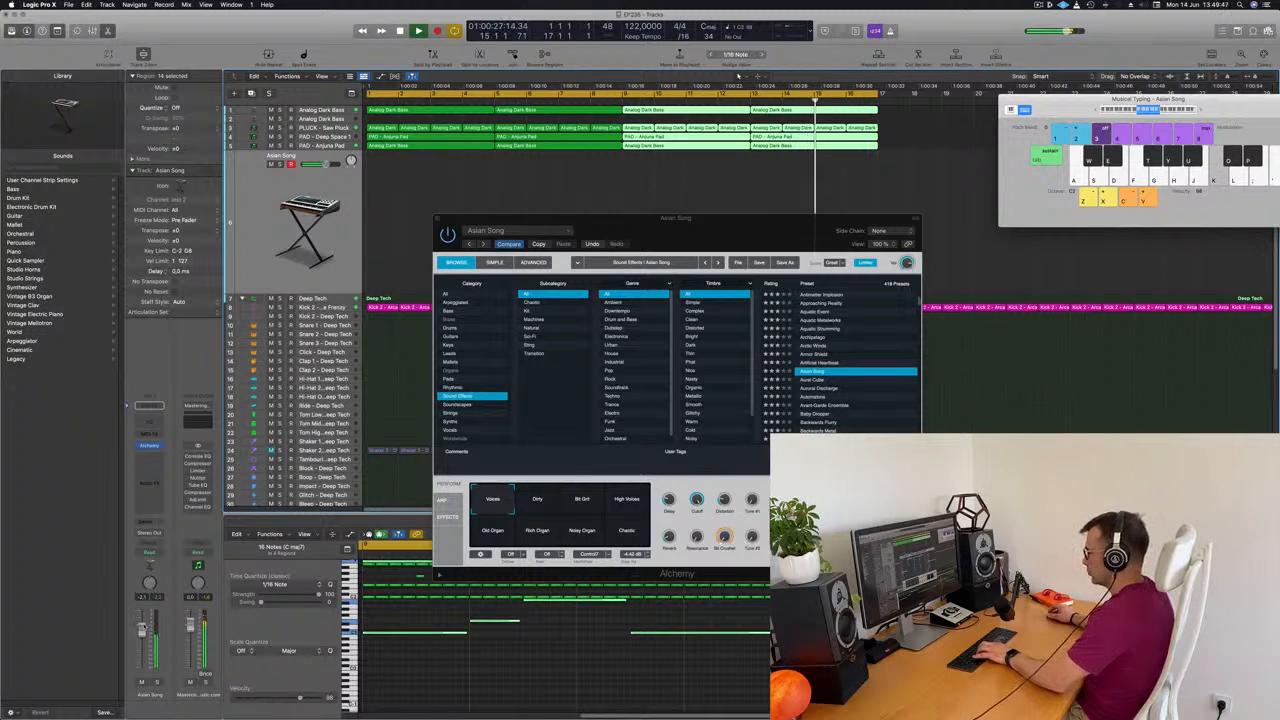
pyautogui.click(538, 502)
pyautogui.click(585, 503)
pyautogui.click(630, 504)
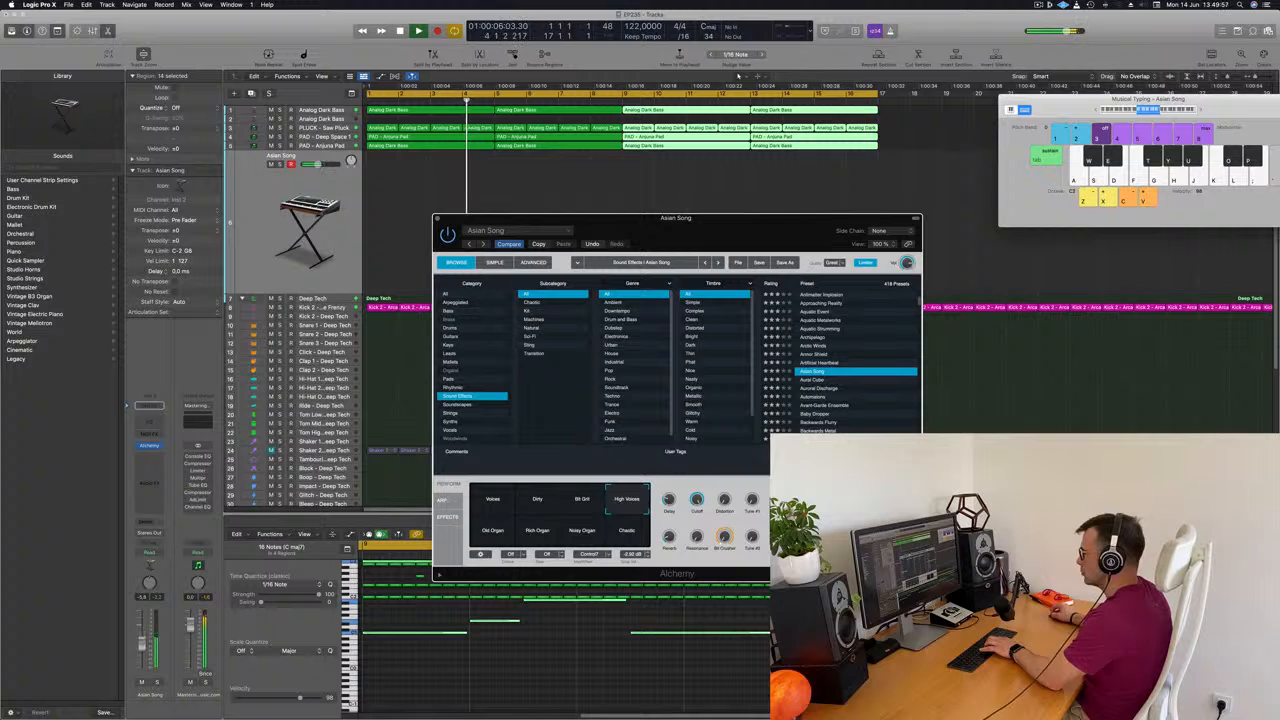
pyautogui.click(495, 535)
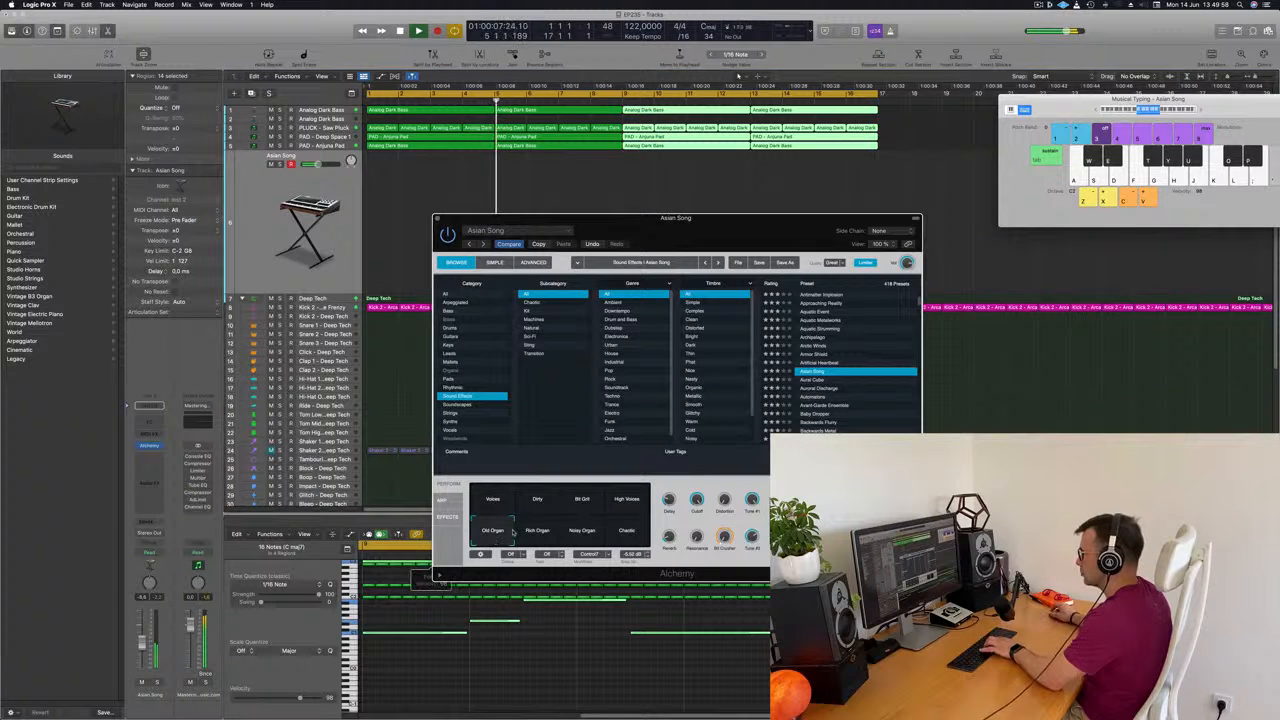
pyautogui.click(535, 533)
pyautogui.click(591, 534)
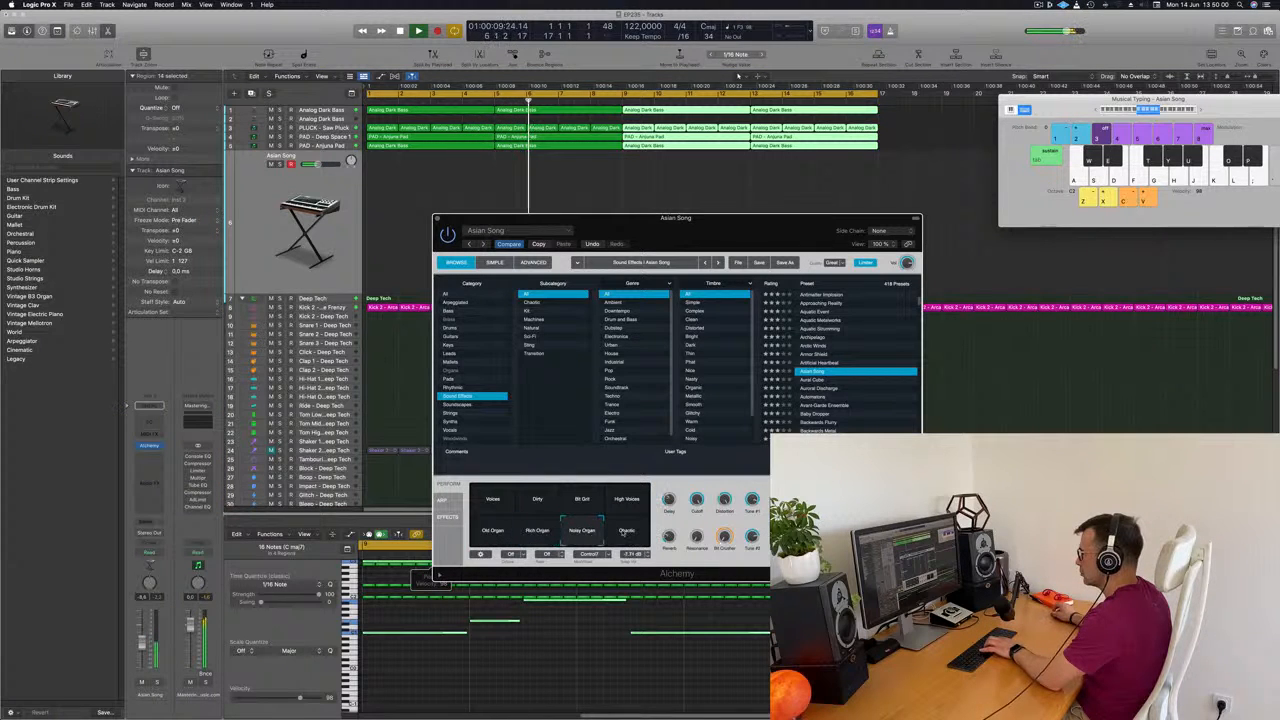
pyautogui.click(626, 531)
pyautogui.click(627, 500)
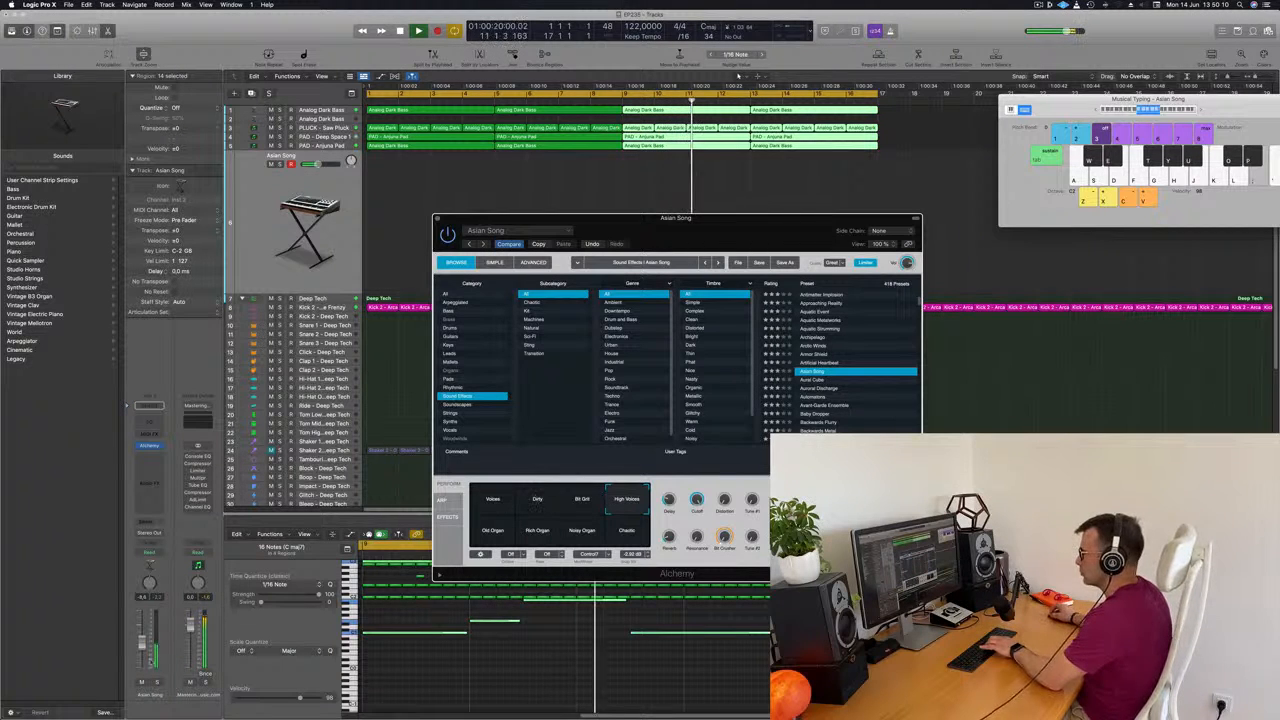
# Step: Add a bus send to Aux 8 on the Asian Song track
pyautogui.click(146, 522)
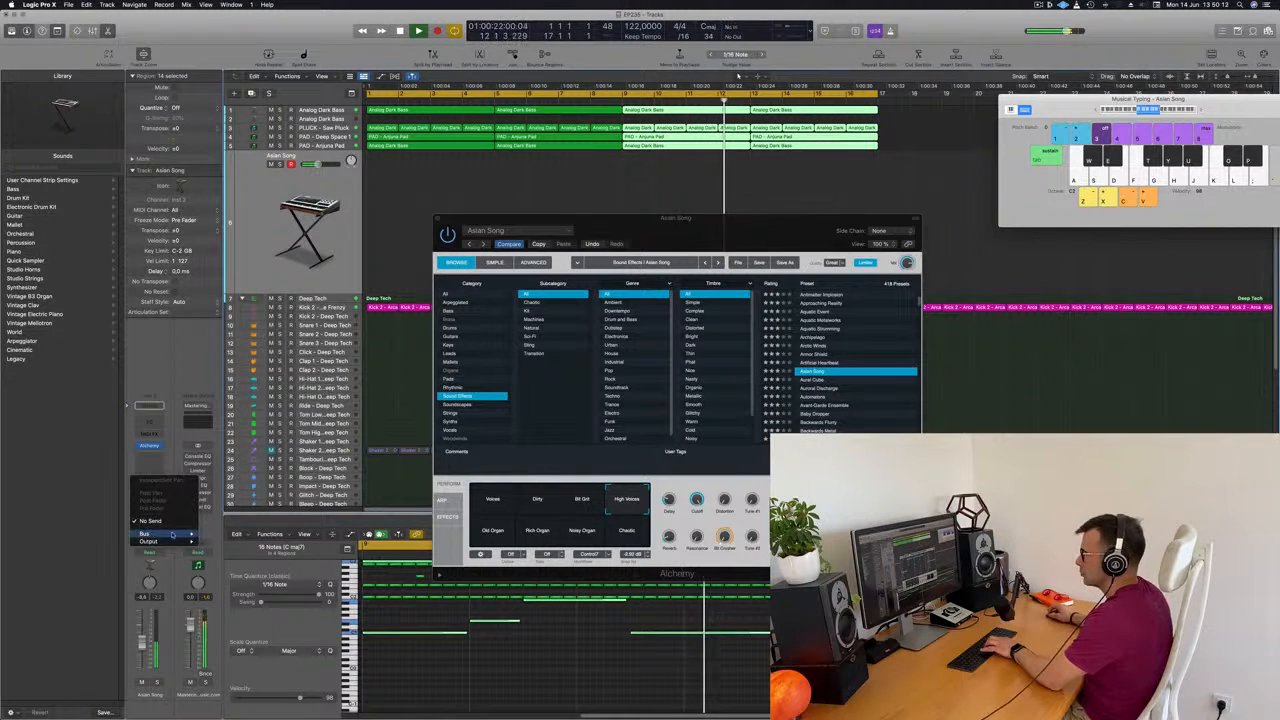
pyautogui.moveTo(172, 540)
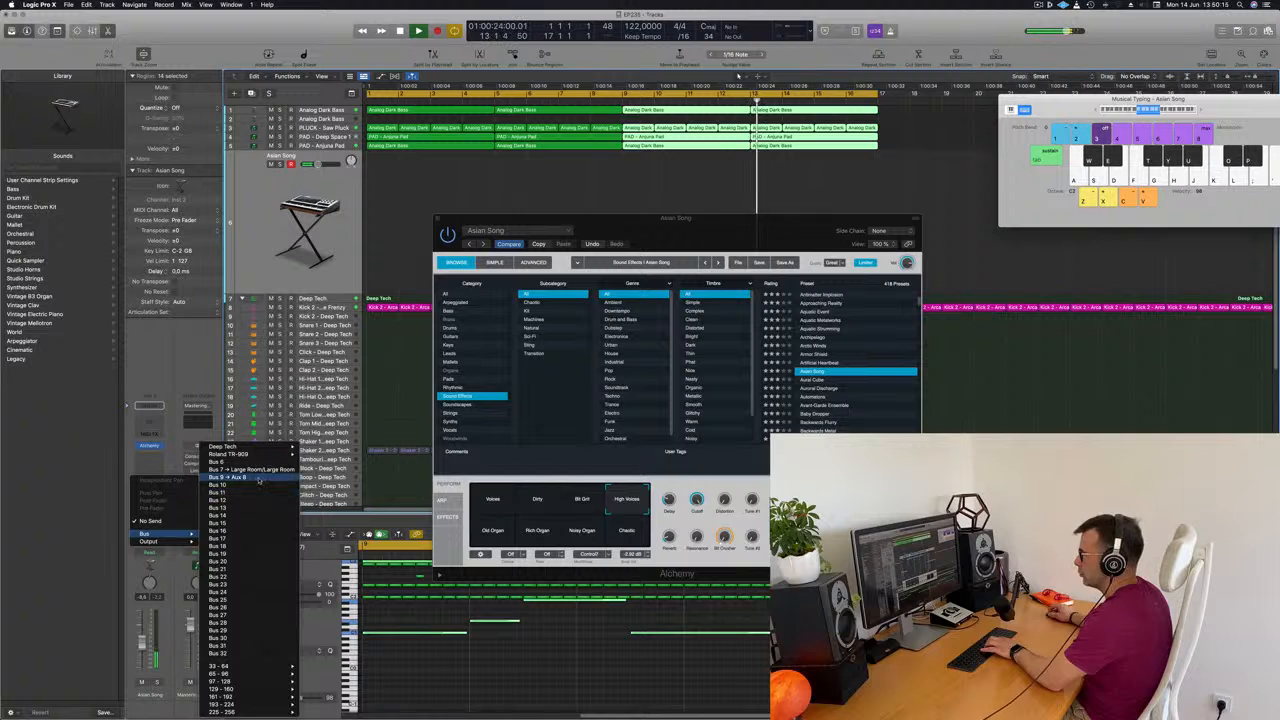
pyautogui.click(230, 477)
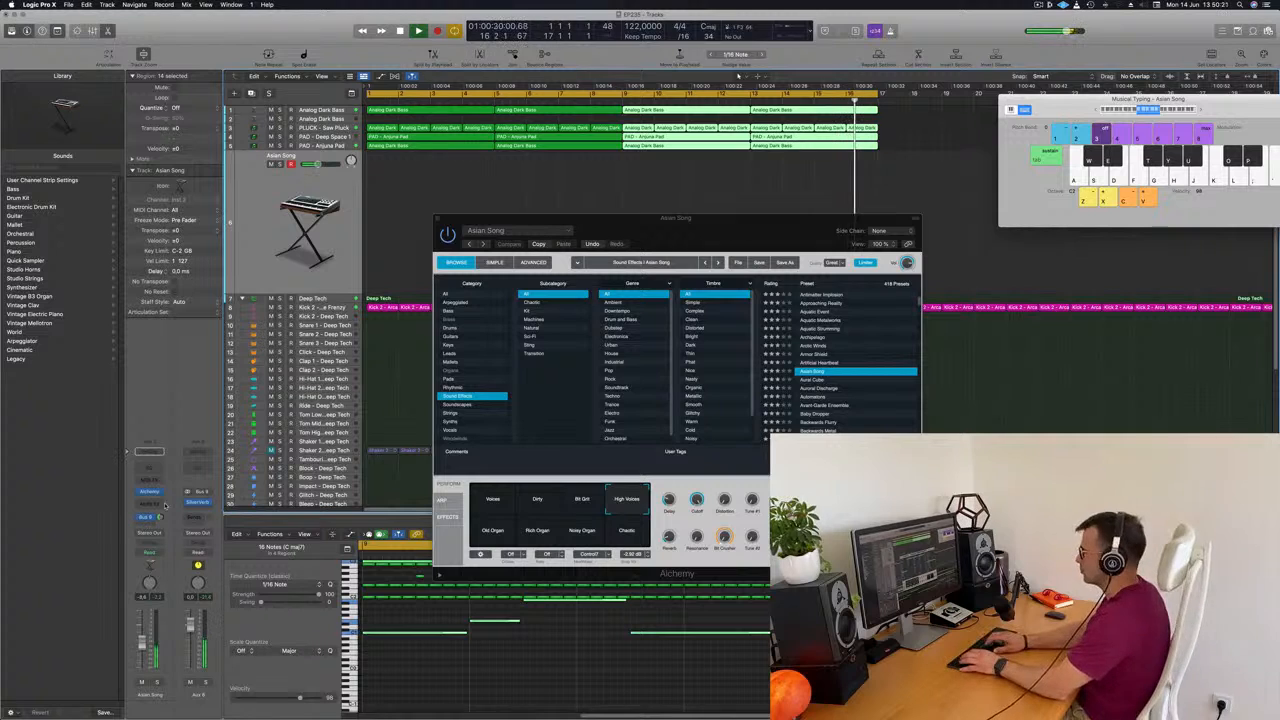
# Step: Record a sustained note on the Asian Song track from bar 2 to bar 5 and move the Alchemy window clear of the region
pyautogui.press('r')
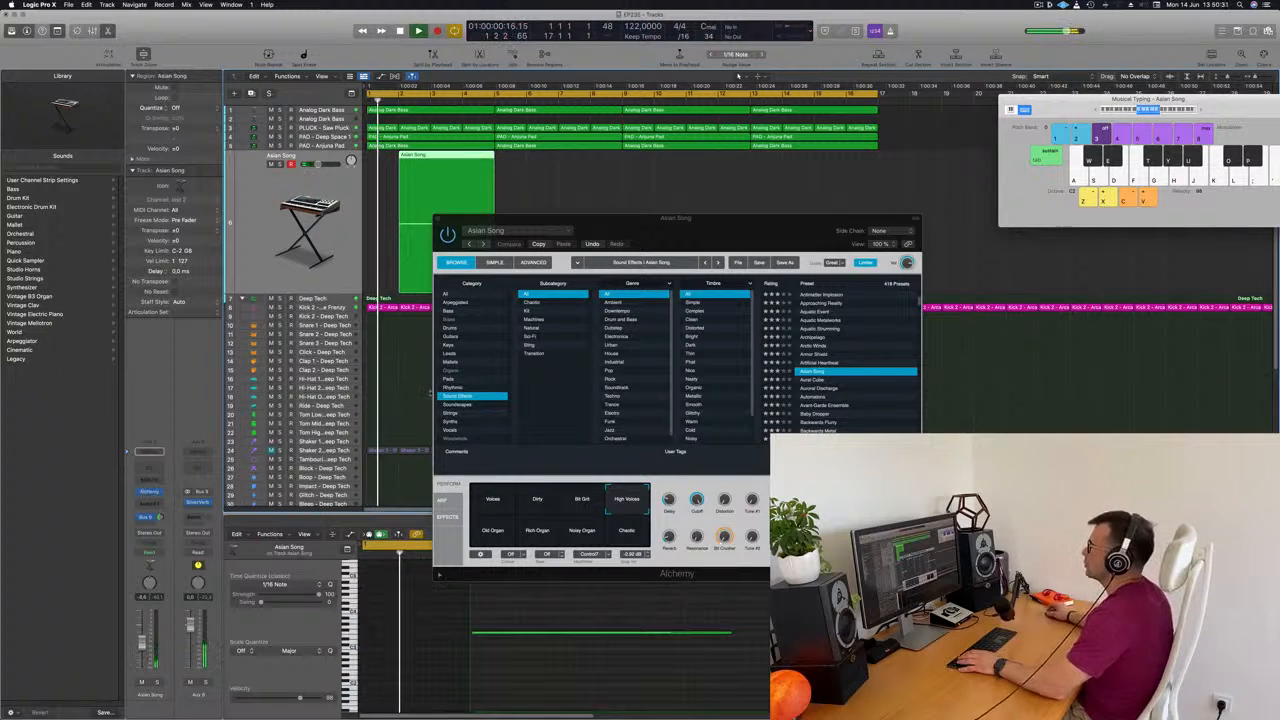
pyautogui.moveTo(686, 220); pyautogui.dragTo(913, 243)
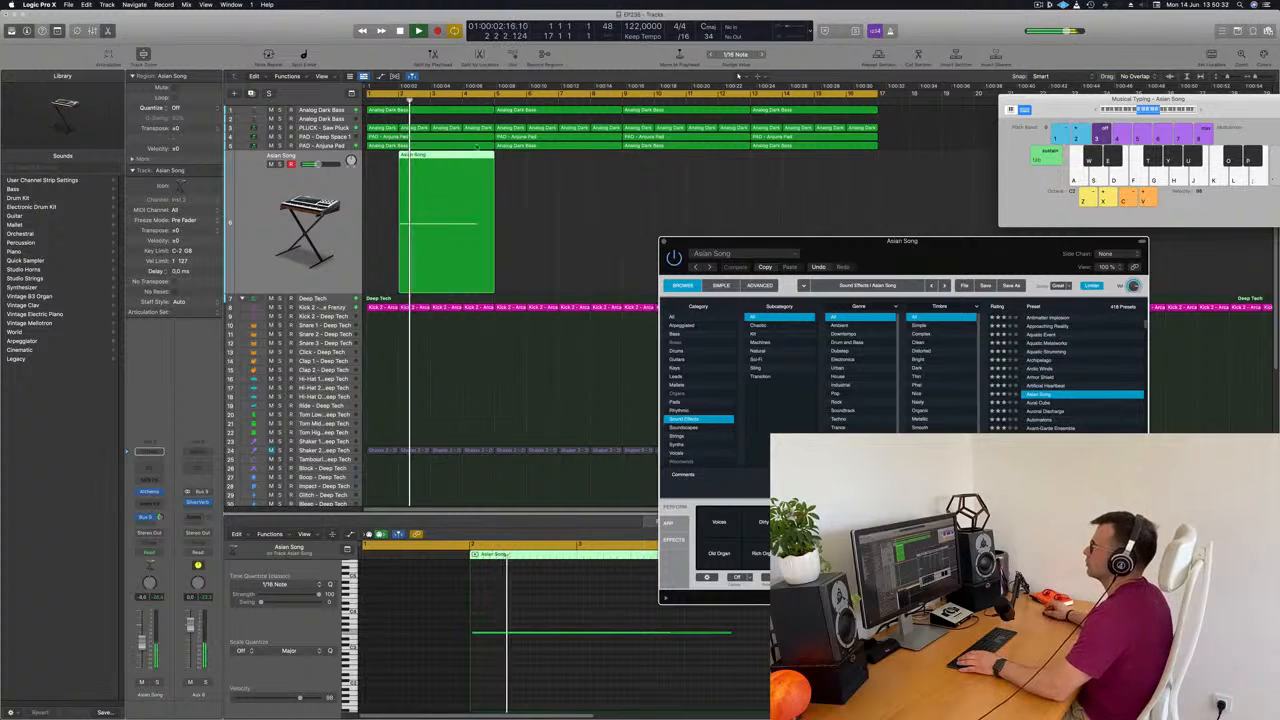
# Step: Lengthen the sustained Asian Song note slightly in the piano roll and move the Alchemy window clear of the arrangement
pyautogui.click(515, 595)
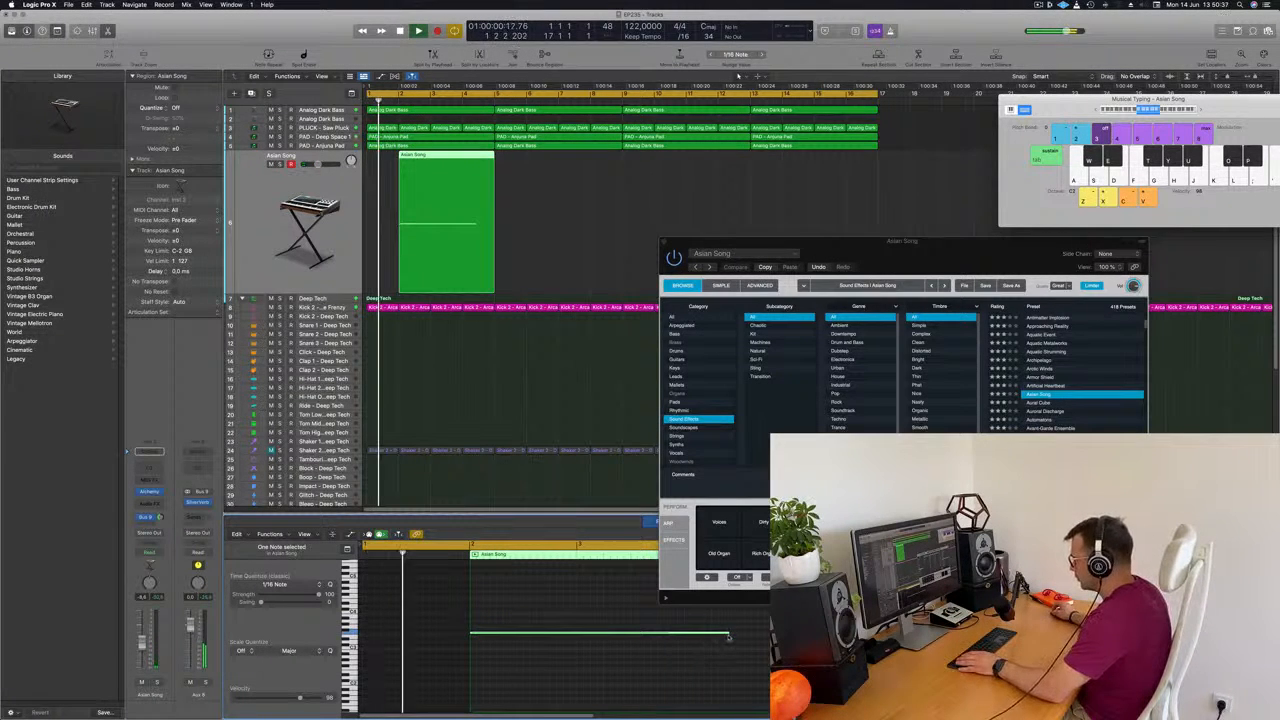
pyautogui.moveTo(728, 633); pyautogui.dragTo(736, 636)
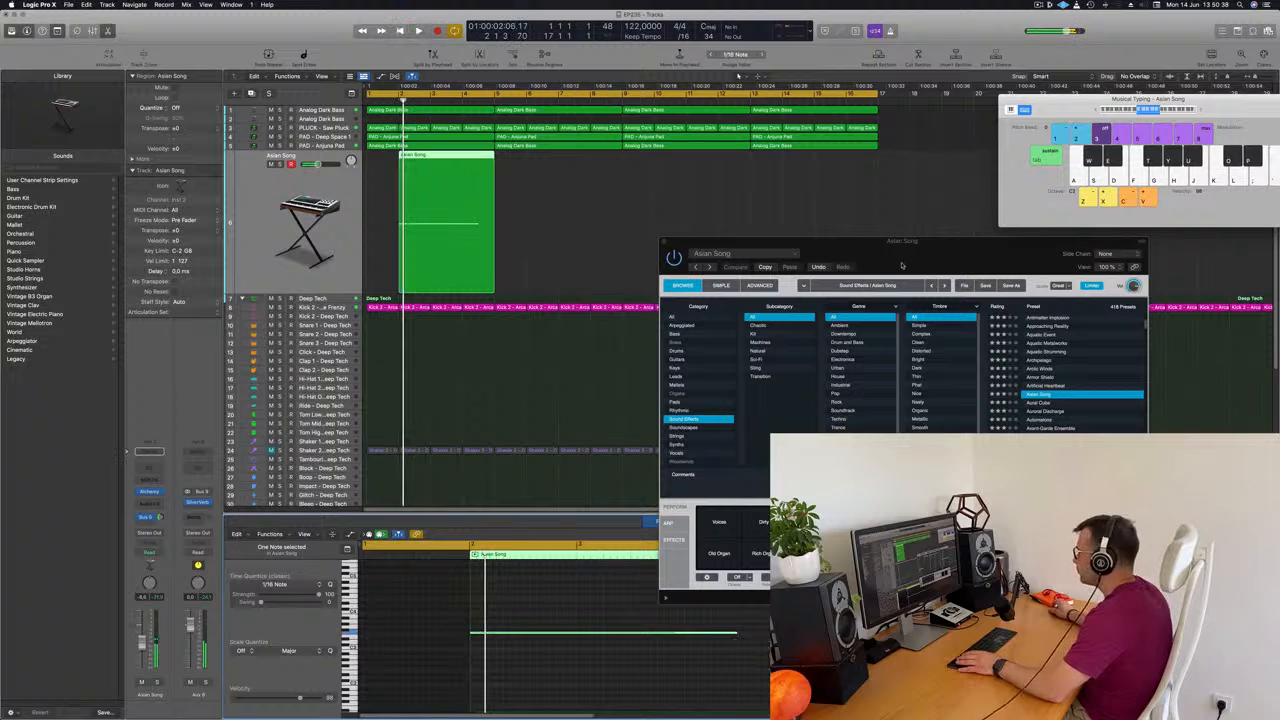
pyautogui.moveTo(907, 253); pyautogui.dragTo(1265, 309)
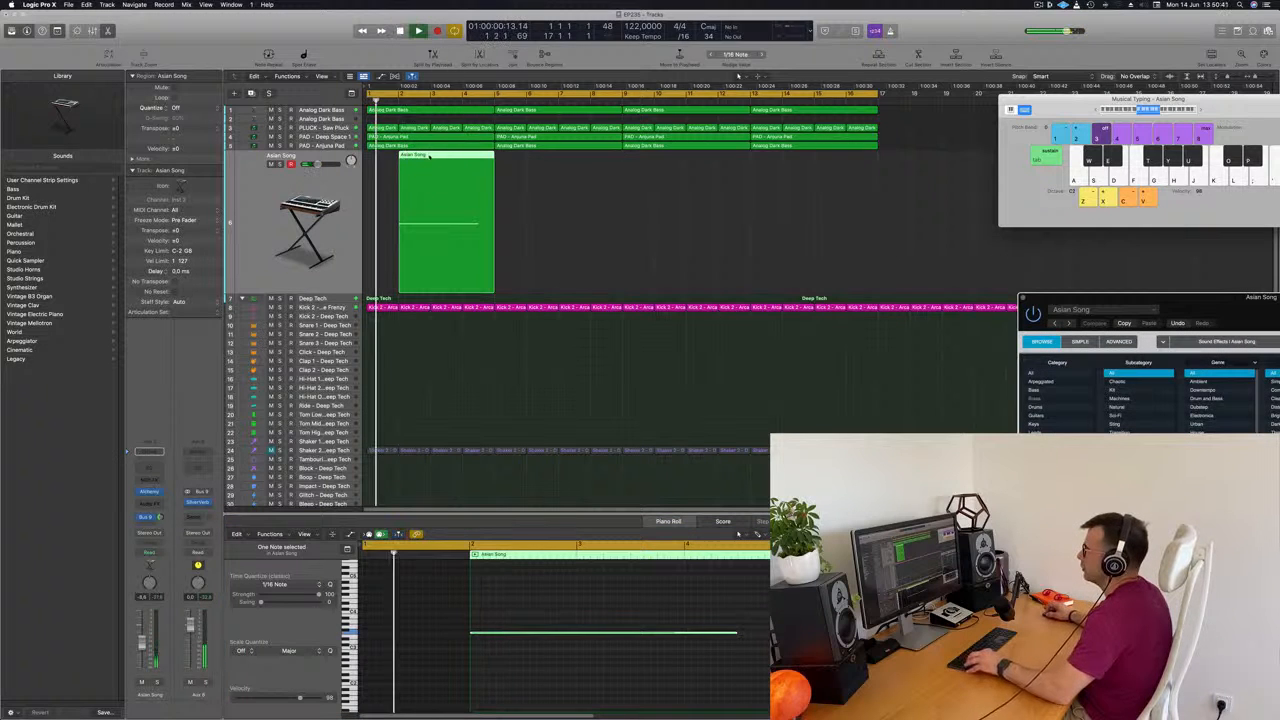
# Step: Copy the Asian Song region to bars 6, 10 and 14 so it repeats every four bars across the 16-bar loop
pyautogui.moveTo(430, 175); pyautogui.dragTo(557, 173)
pyautogui.moveTo(674, 193); pyautogui.dragTo(699, 171)
pyautogui.click(914, 217)
pyautogui.scroll(-2, 878, 215)
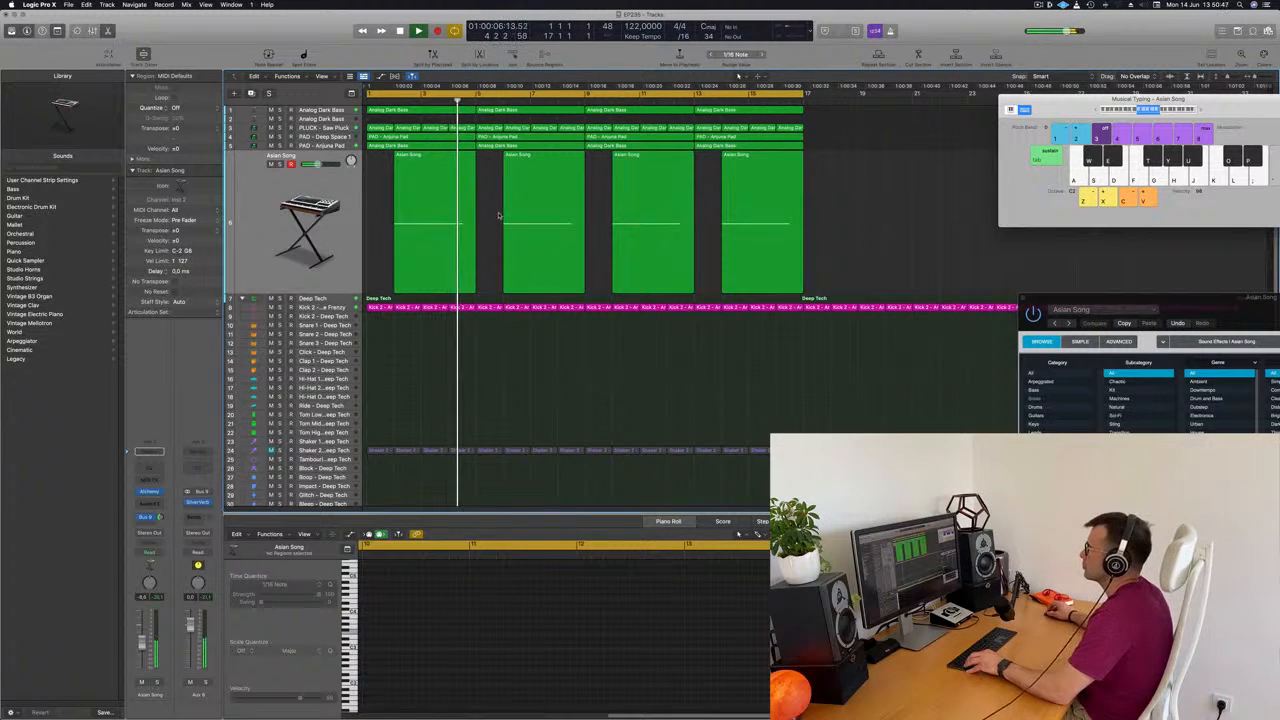
pyautogui.scroll(1, 499, 215)
pyautogui.scroll(-1, 423, 199)
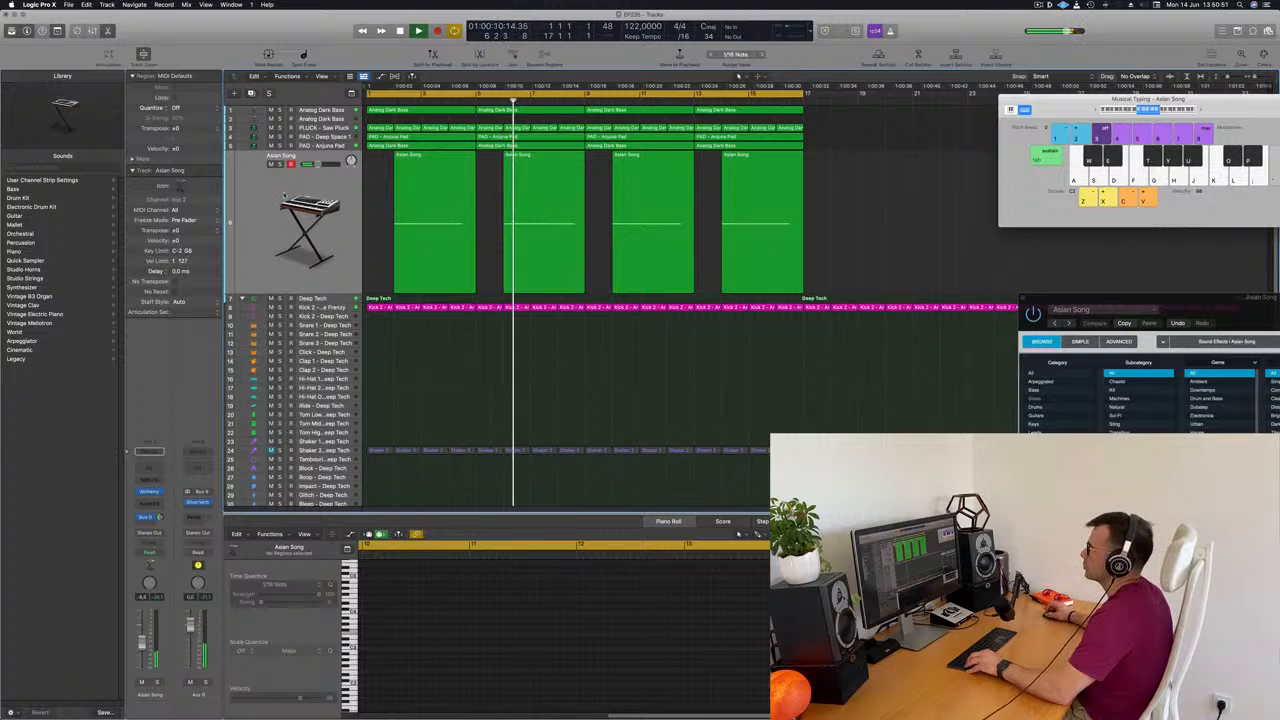
# Step: Duplicate the Asian Song track to get a second, empty Alchemy track directly below it
pyautogui.click(293, 187)
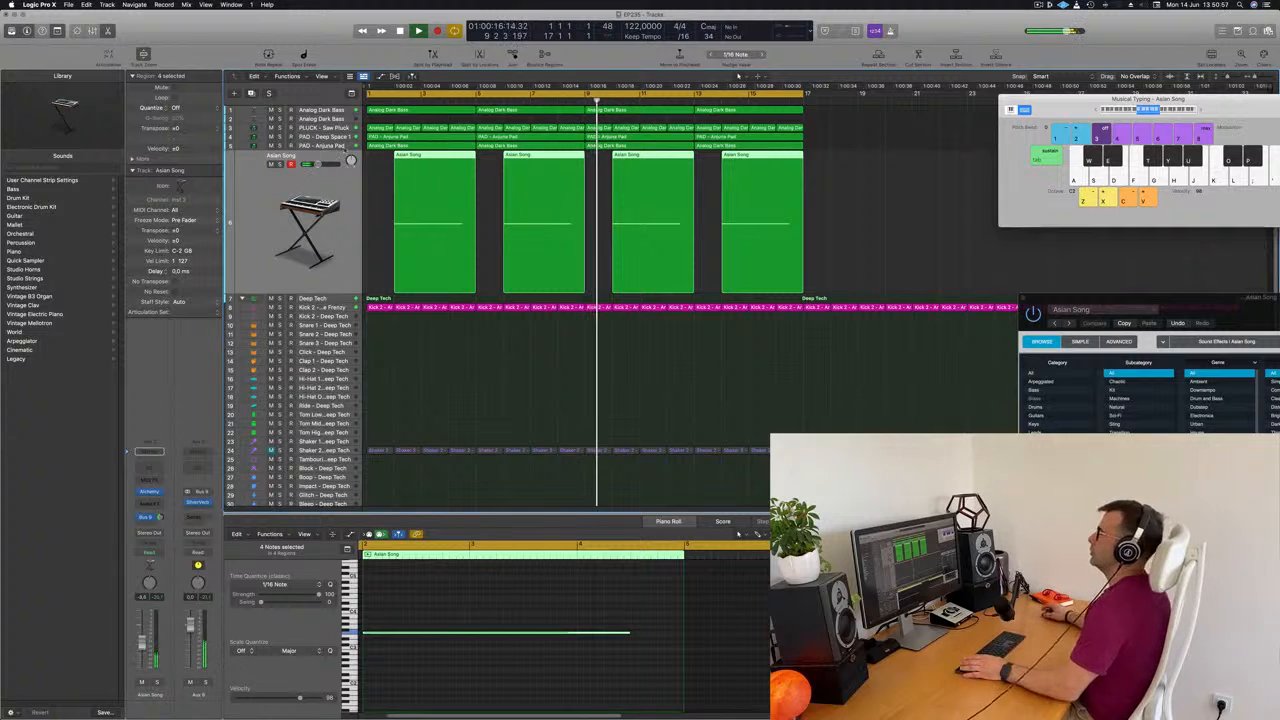
pyautogui.press('super+Up')
pyautogui.press('super+Up')
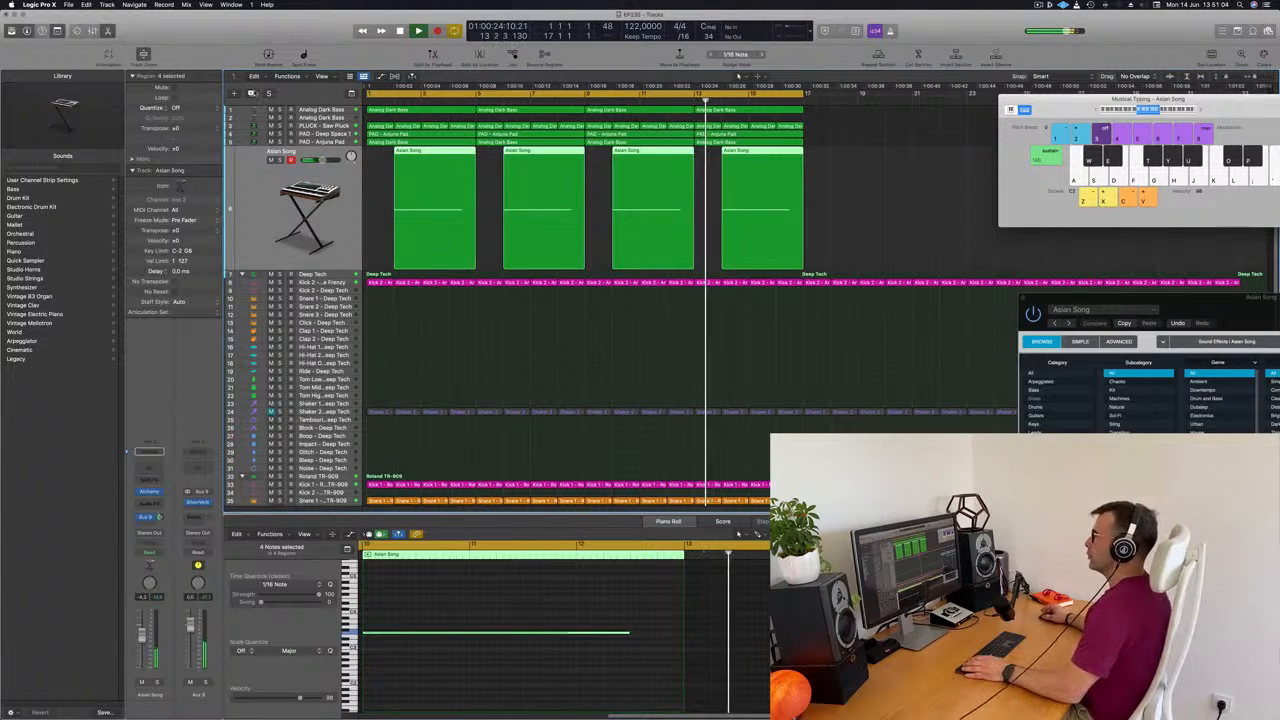
pyautogui.click(251, 93)
pyautogui.press('Return')
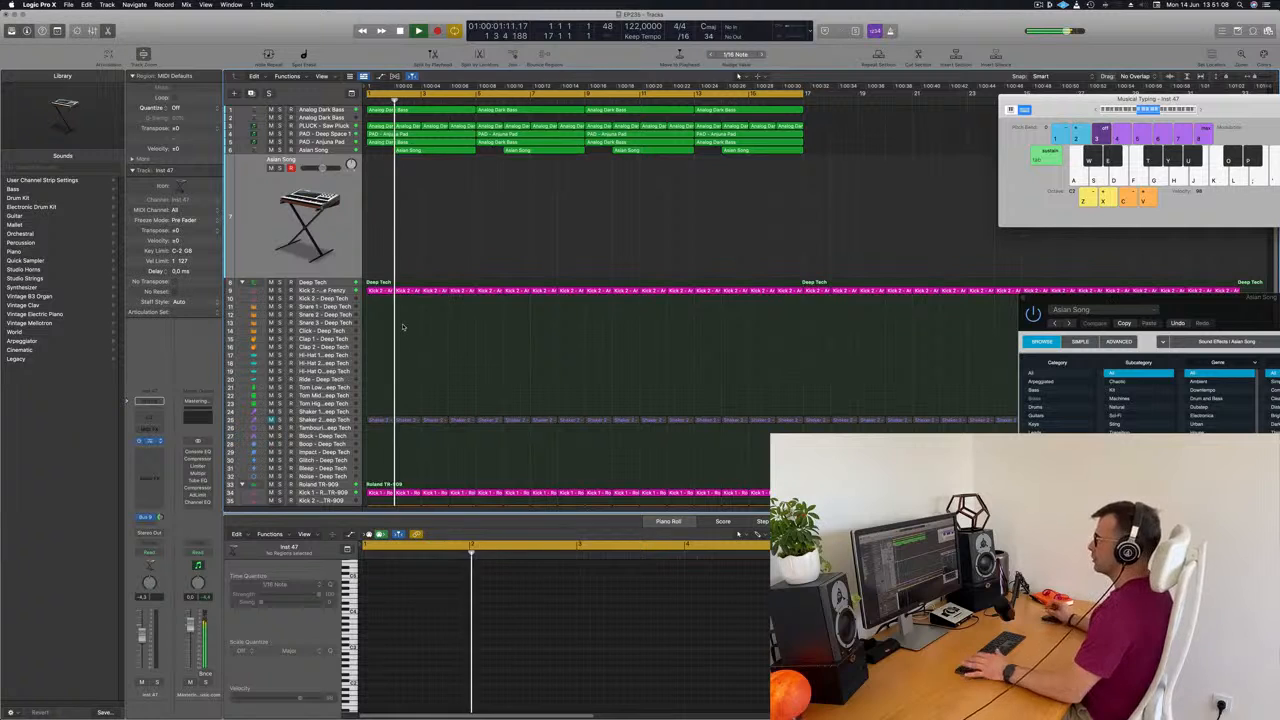
# Step: Audition the Banshee, Bass Metals, Battle Drums and Beast Growling sound-effects presets on the new Alchemy track
pyautogui.moveTo(689, 123); pyautogui.dragTo(752, 141)
pyautogui.click(835, 290)
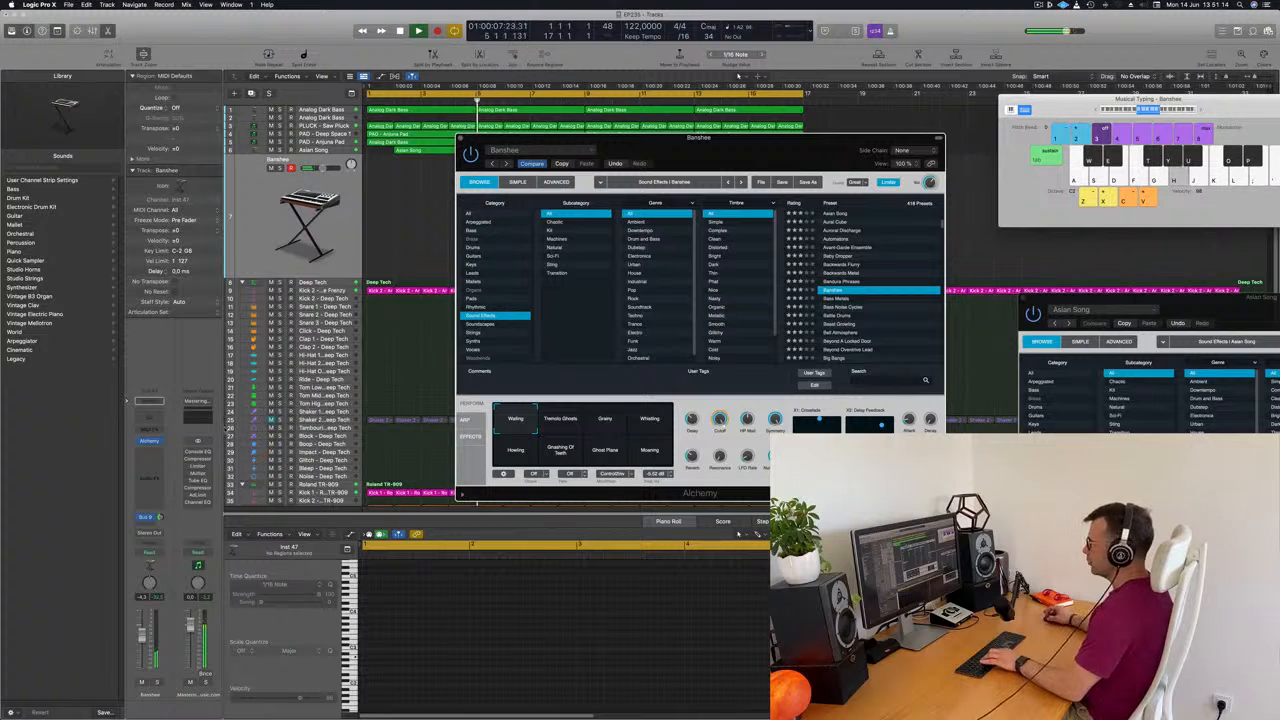
pyautogui.click(377, 497)
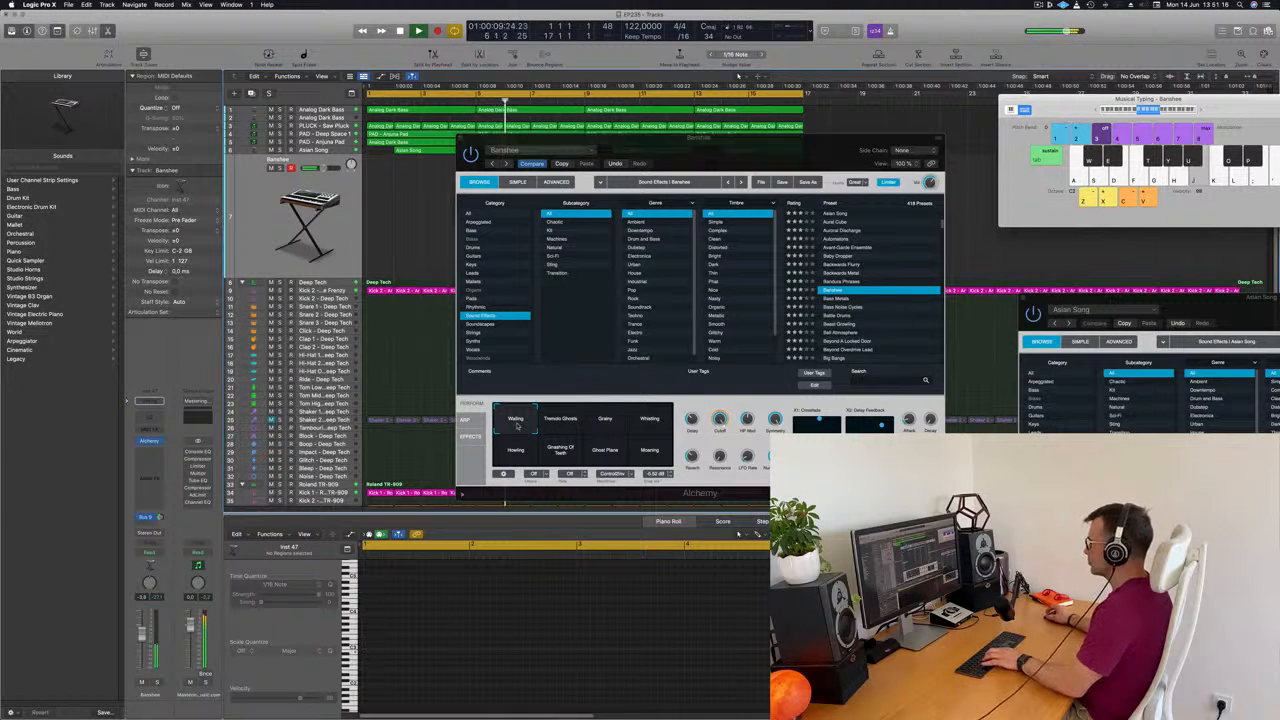
pyautogui.click(842, 300)
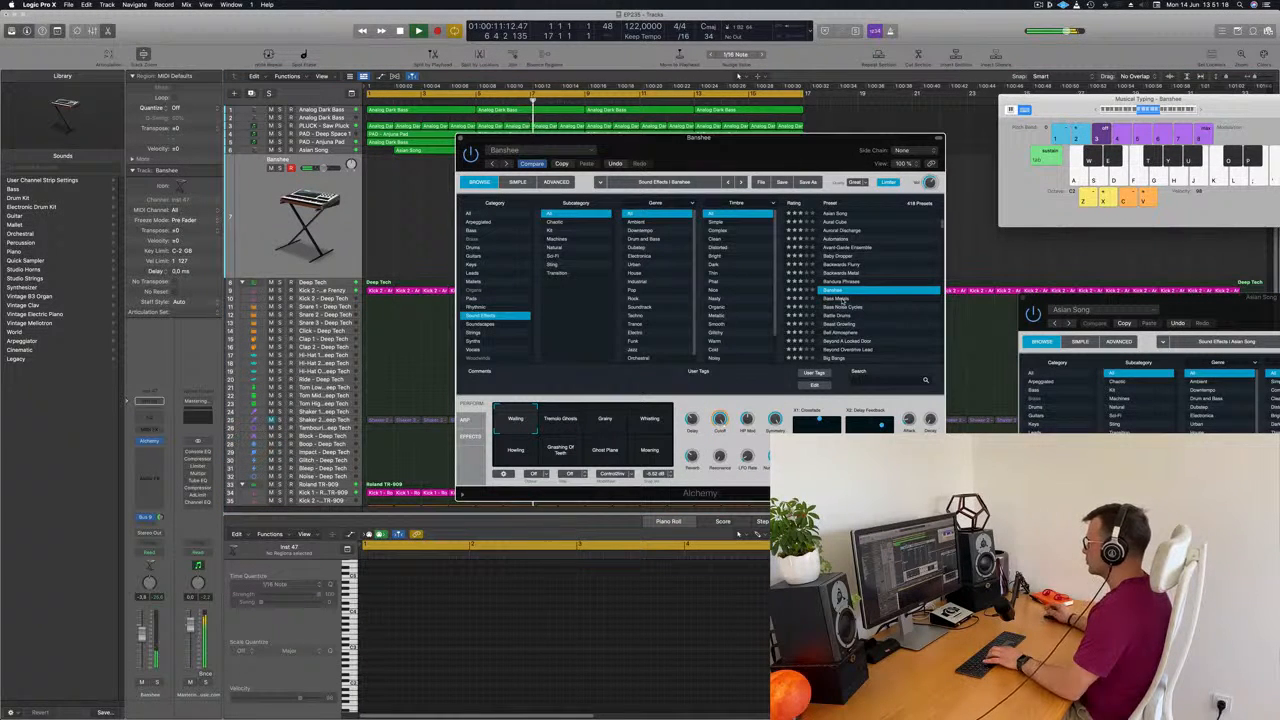
pyautogui.click(842, 299)
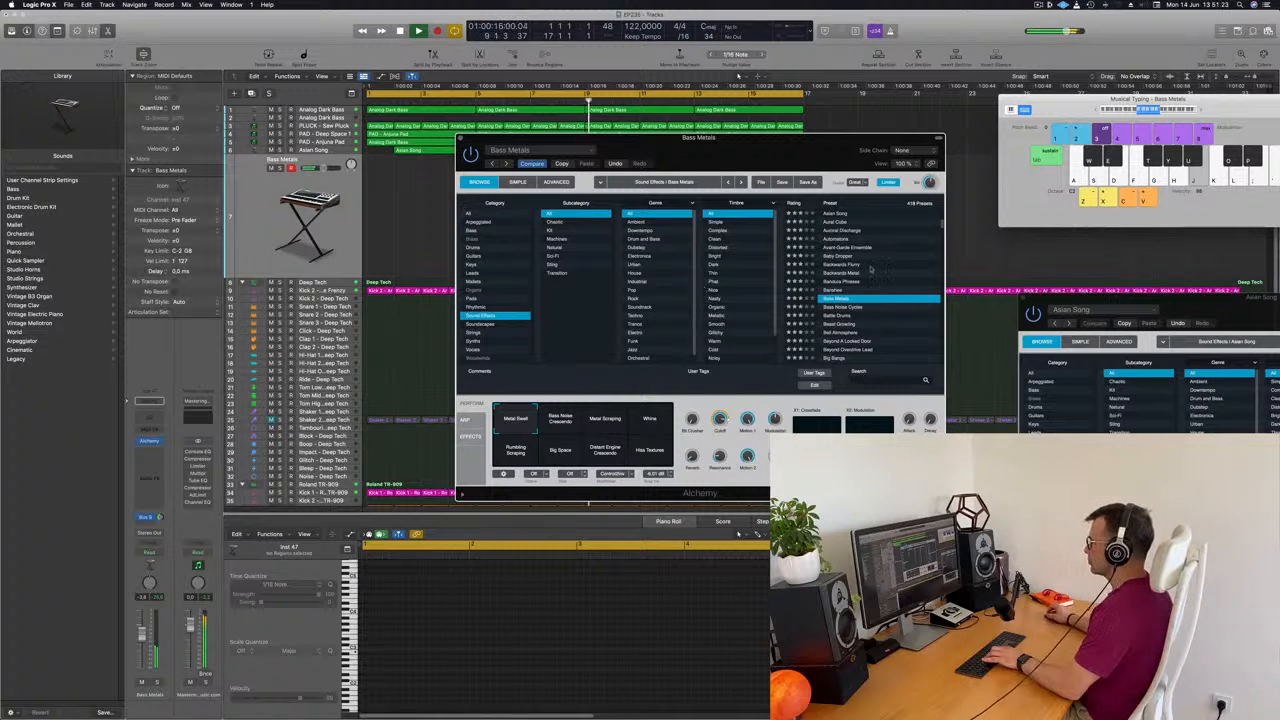
pyautogui.click(845, 315)
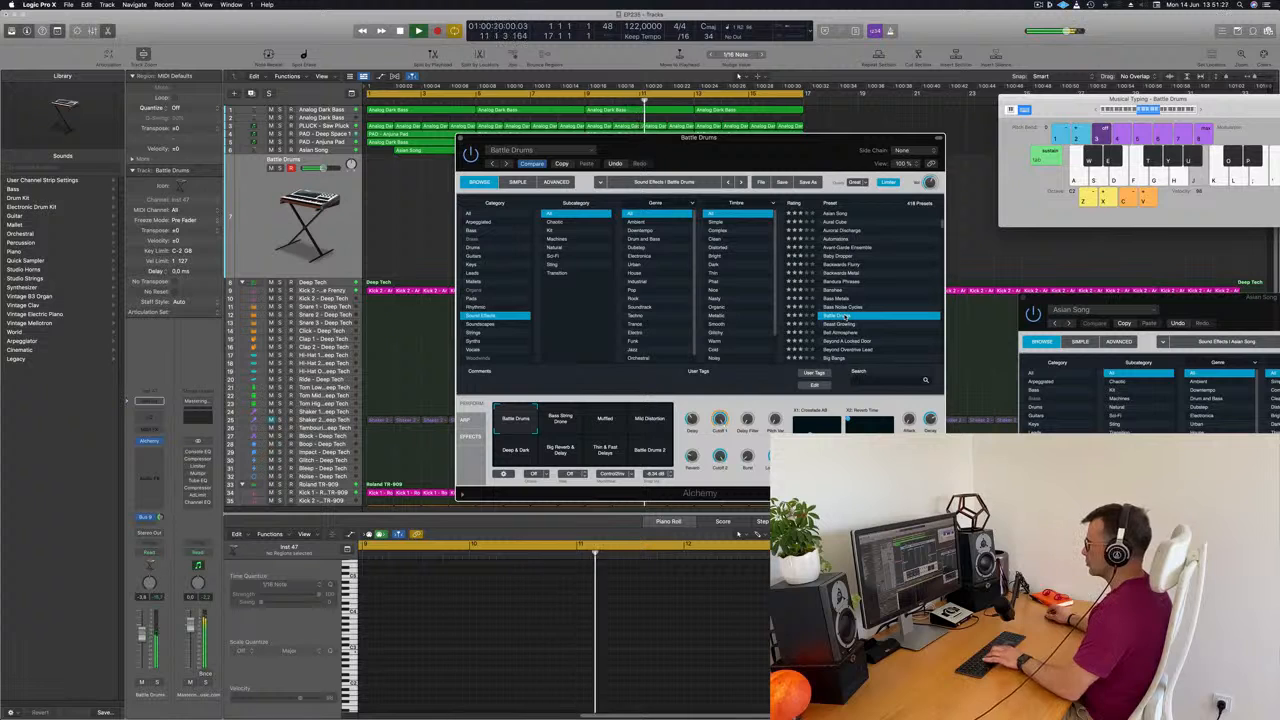
pyautogui.click(840, 324)
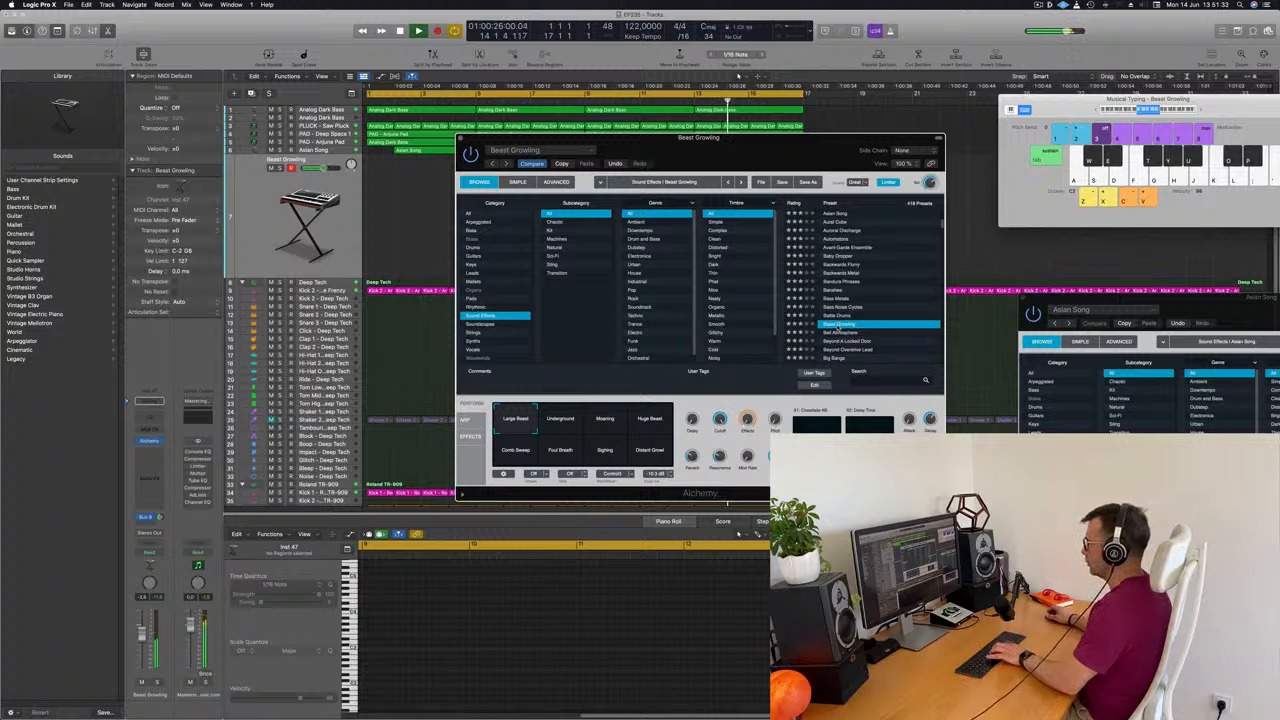
# Step: Compare the Beast Growling variations Moaning, Huge Beast, Comb Sweep and Foul Breath, moving the Musical Typing and Alchemy windows aside
pyautogui.click(602, 421)
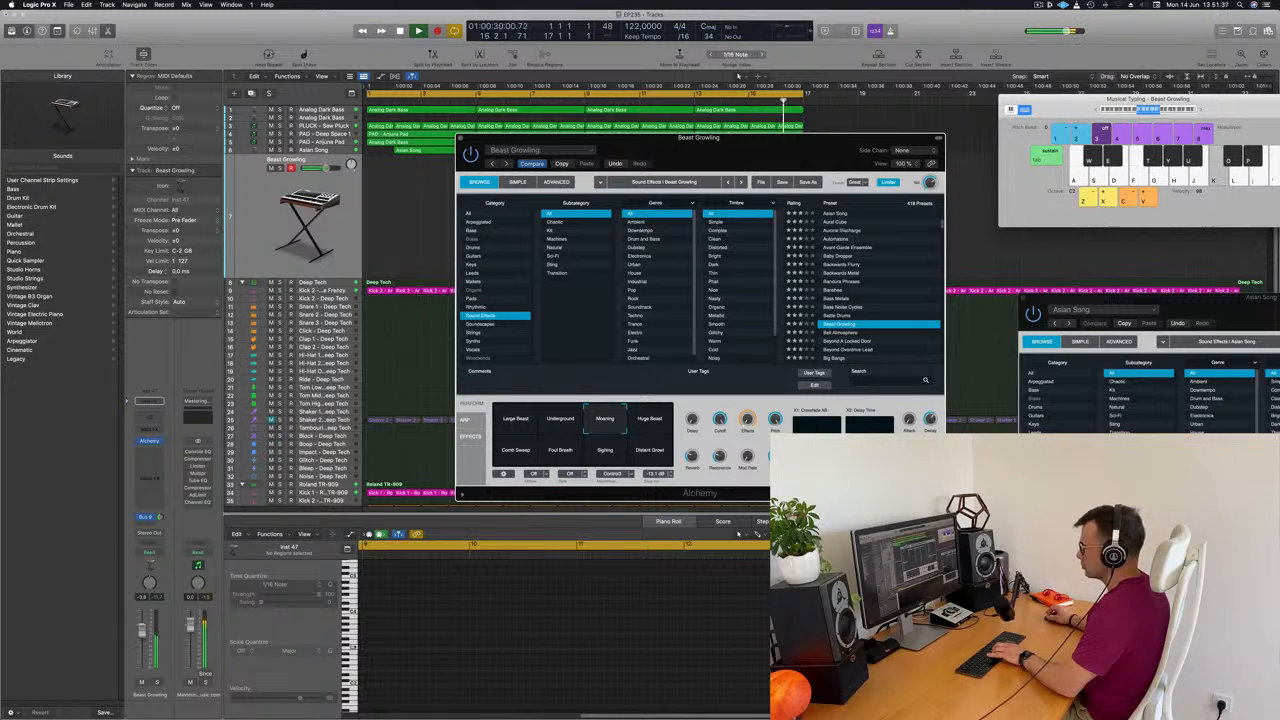
pyautogui.click(145, 621)
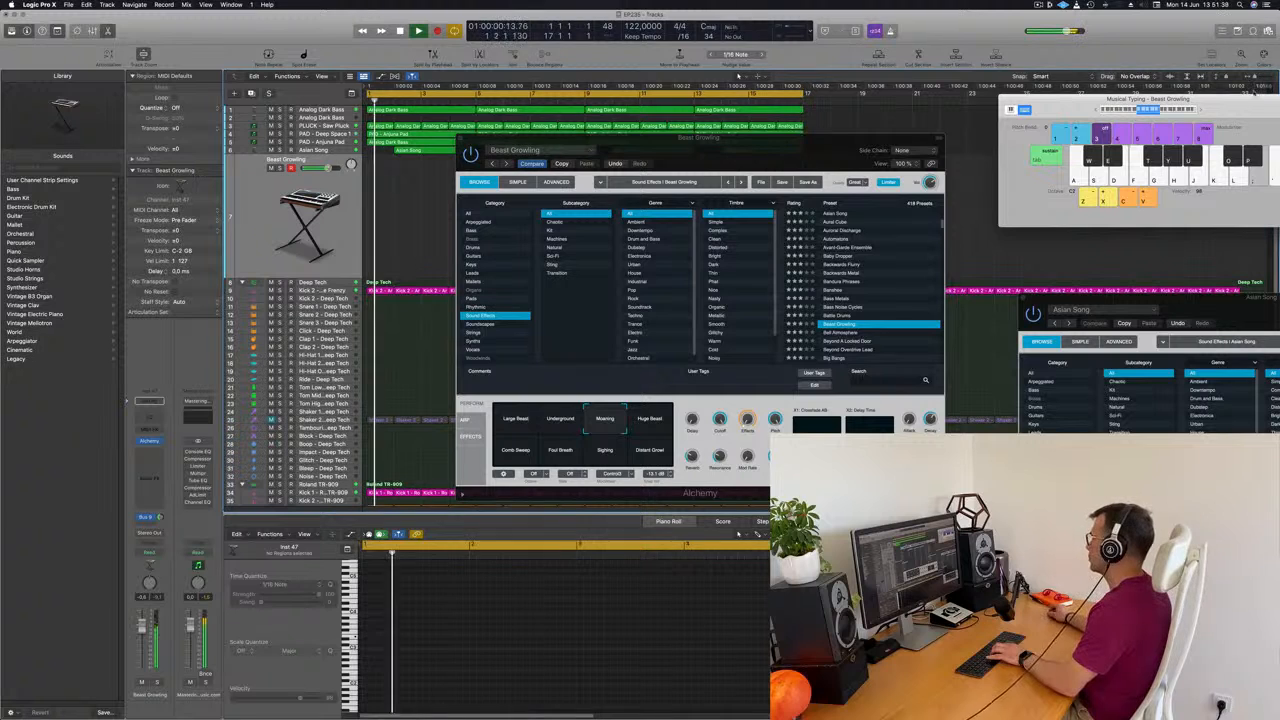
pyautogui.moveTo(1201, 111); pyautogui.dragTo(1077, 113)
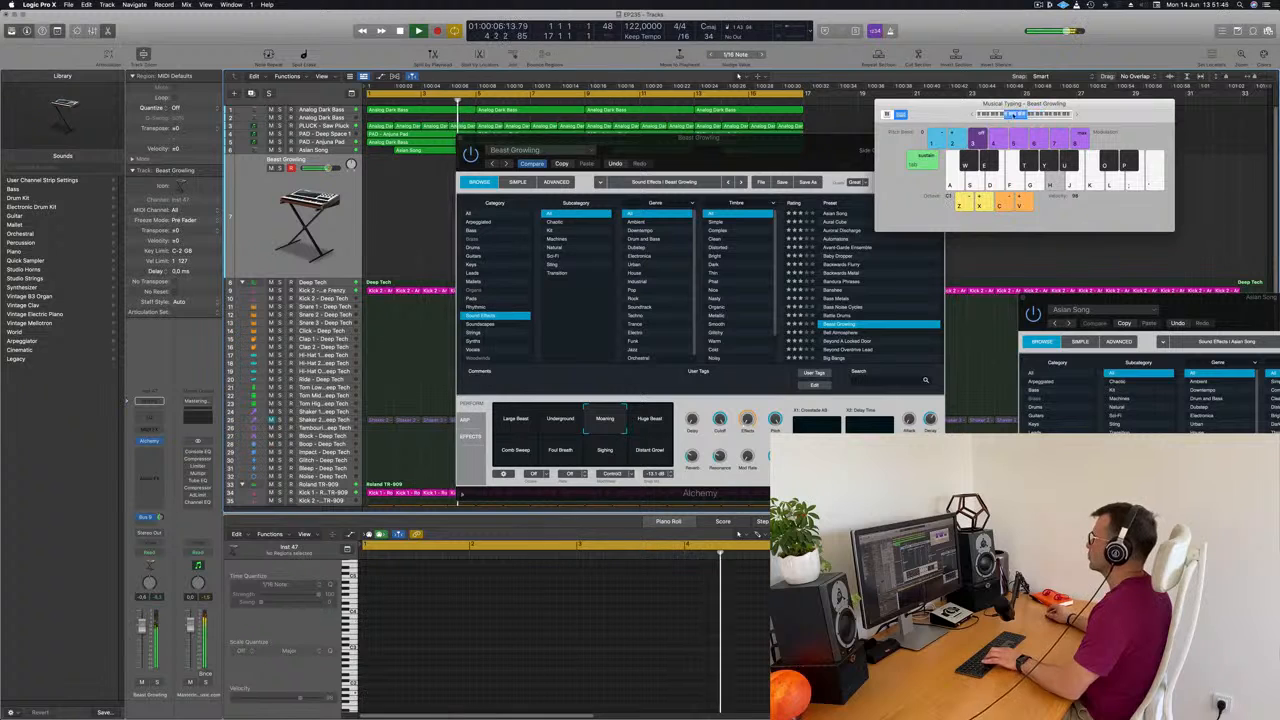
pyautogui.click(645, 420)
pyautogui.moveTo(752, 146); pyautogui.dragTo(939, 175)
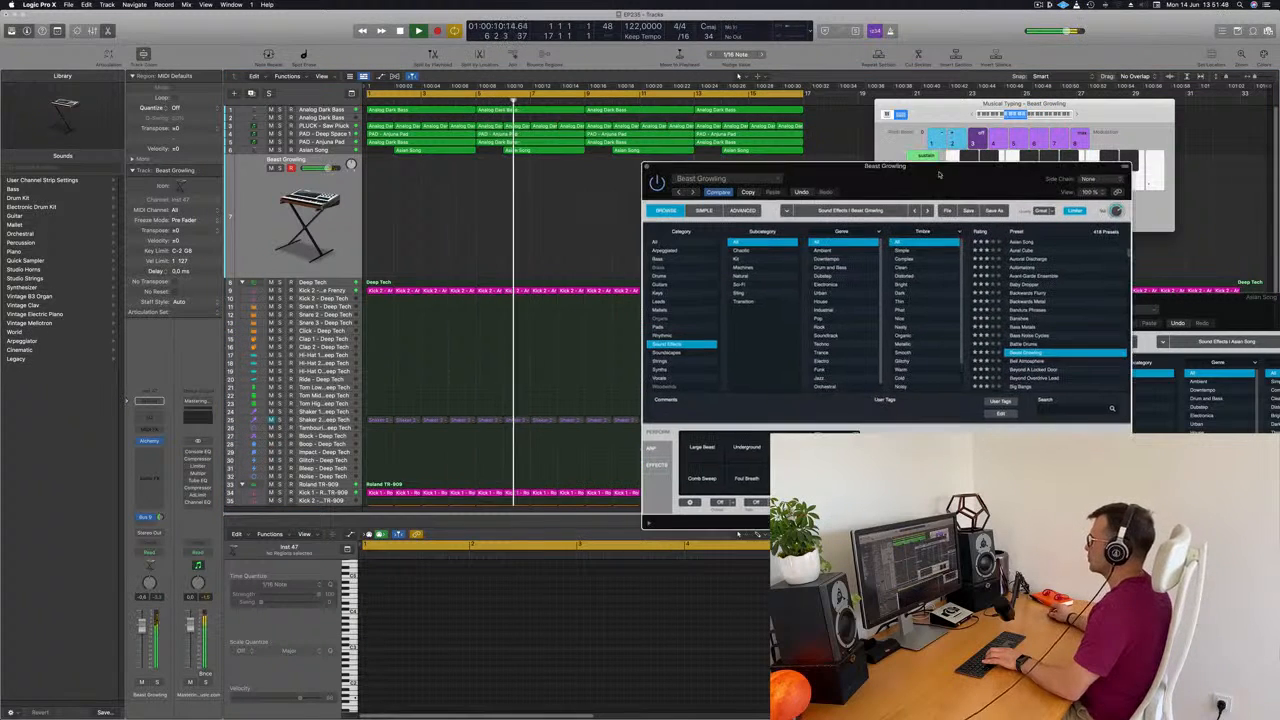
pyautogui.click(706, 485)
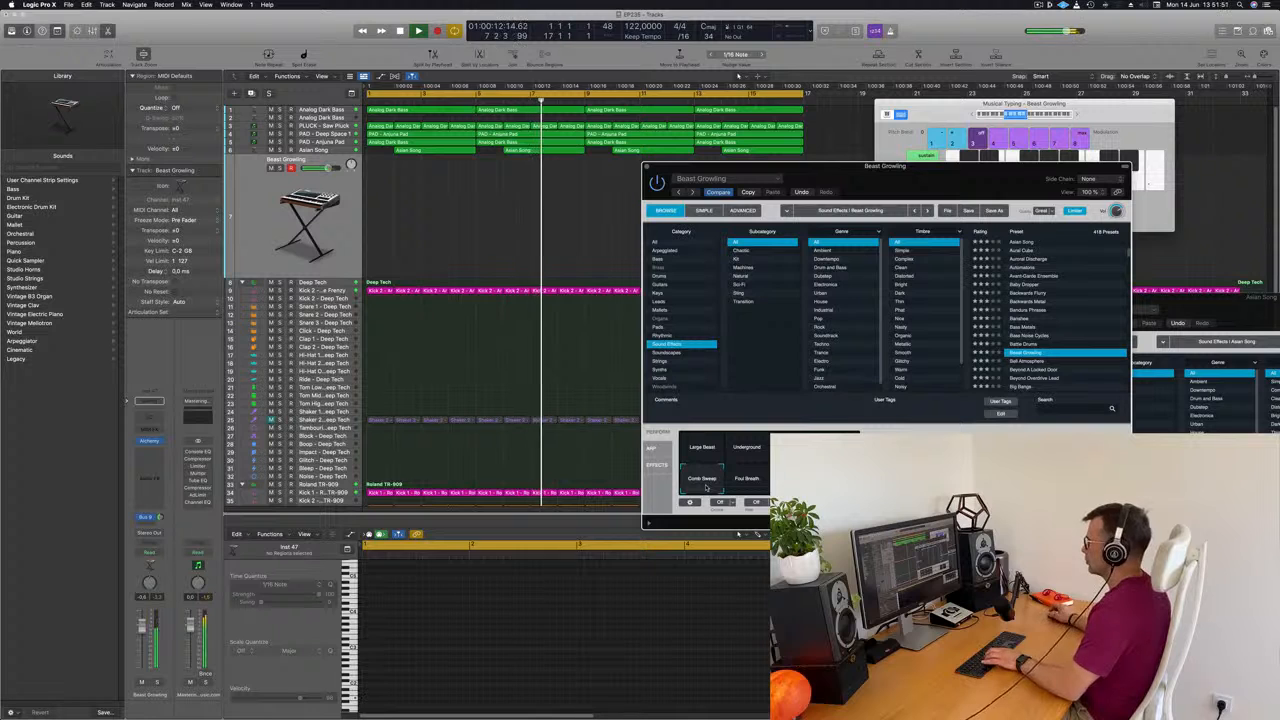
pyautogui.click(752, 484)
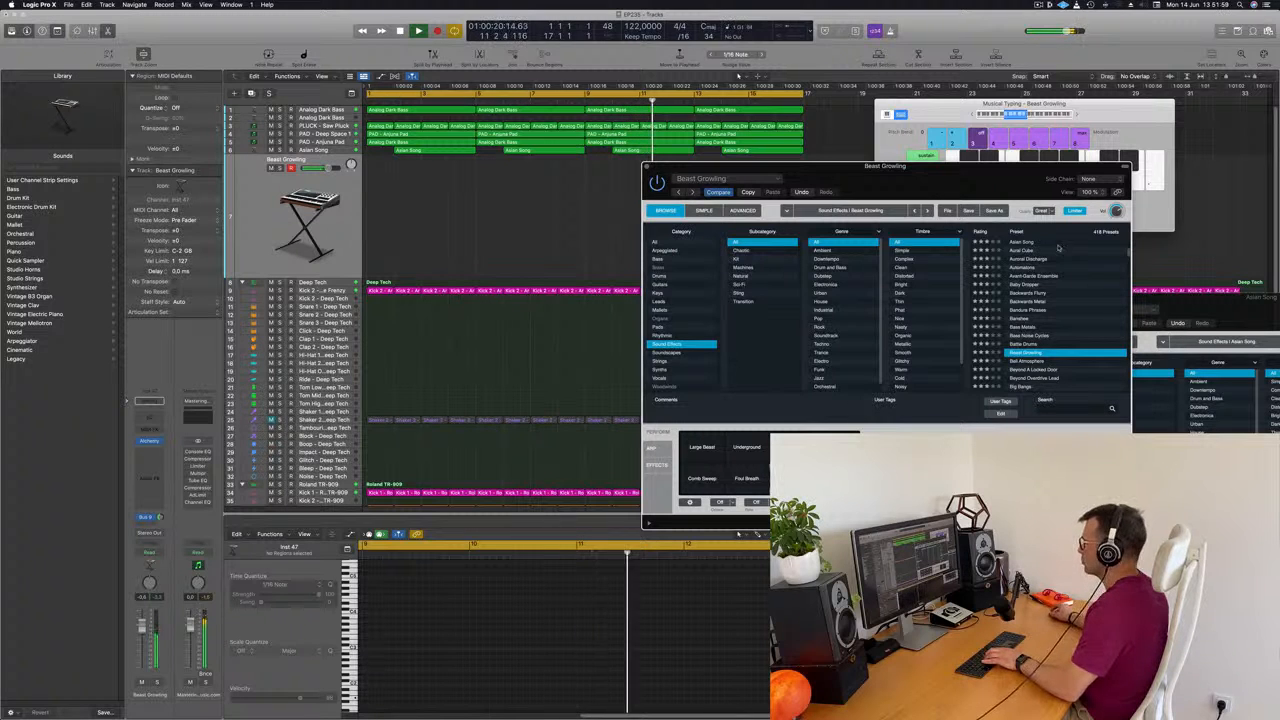
# Step: Audition Bass Metals, Bass Noise Cycles, Beast Growling and Bell Atmosphere, and shift the Musical Typing keyboard up an octave
pyautogui.scroll(-2, 1050, 300)
pyautogui.click(1028, 287)
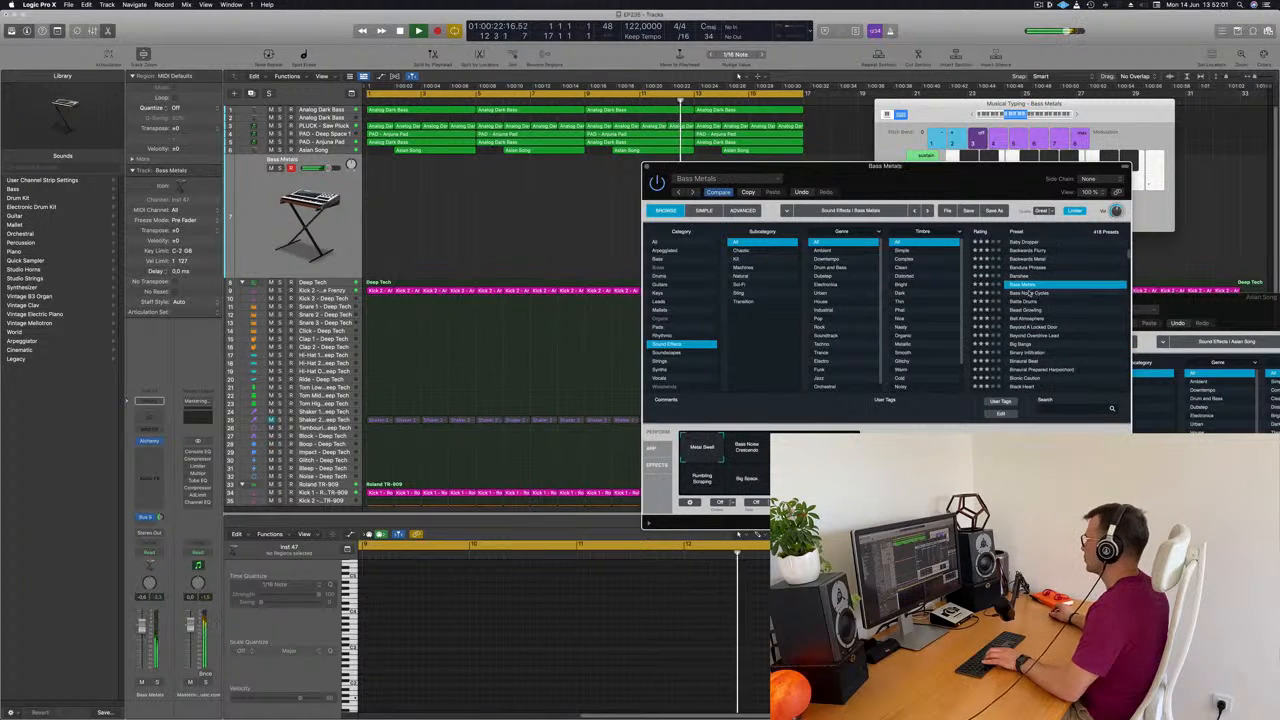
pyautogui.click(1029, 294)
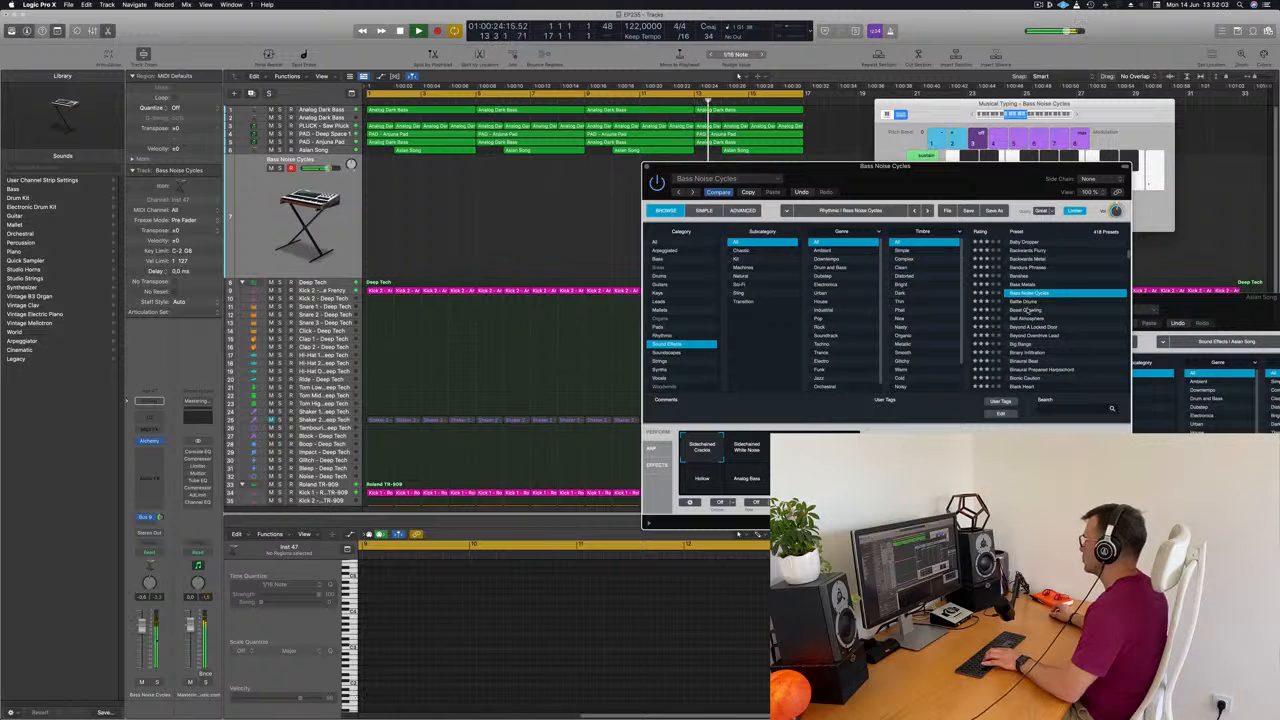
pyautogui.click(1034, 310)
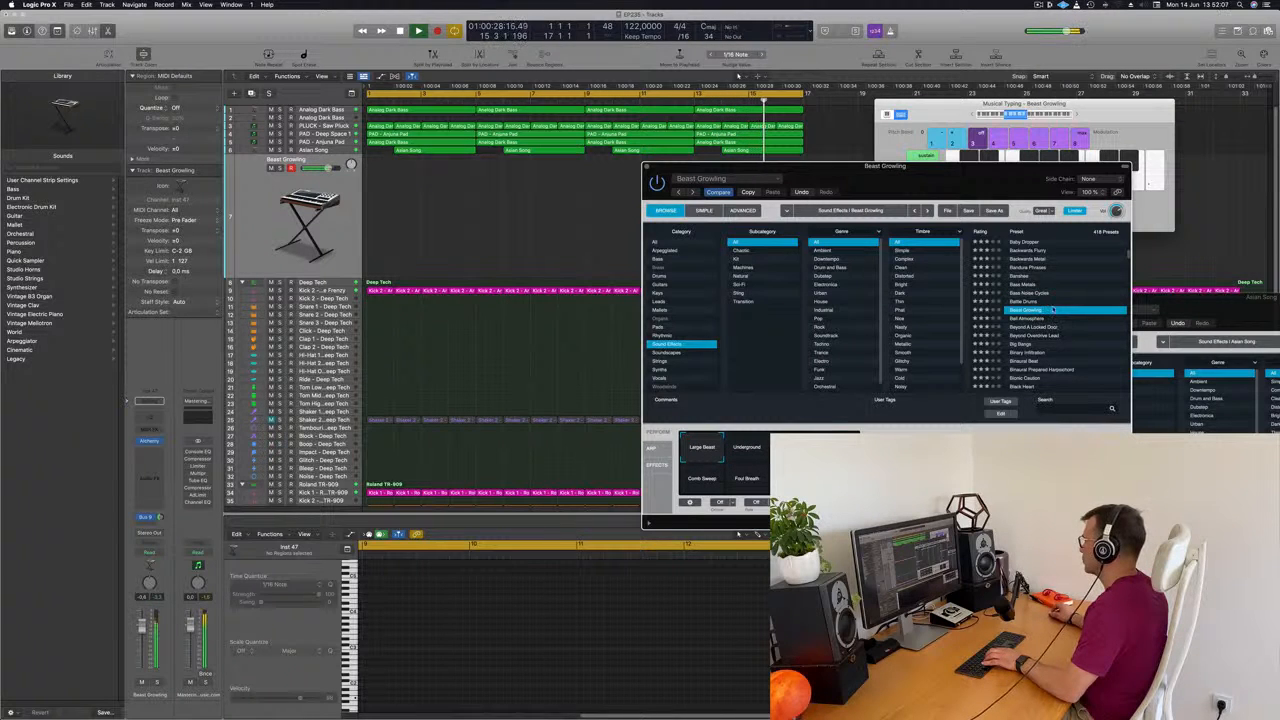
pyautogui.click(1038, 318)
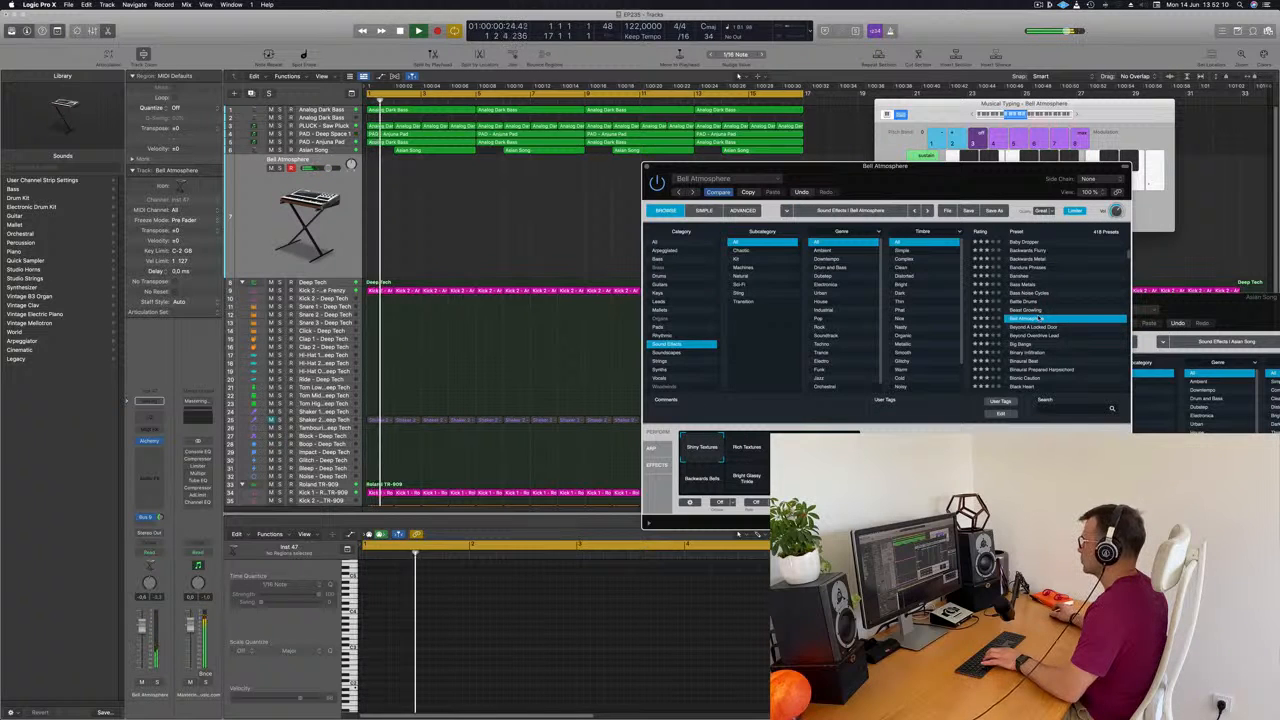
pyautogui.click(1076, 116)
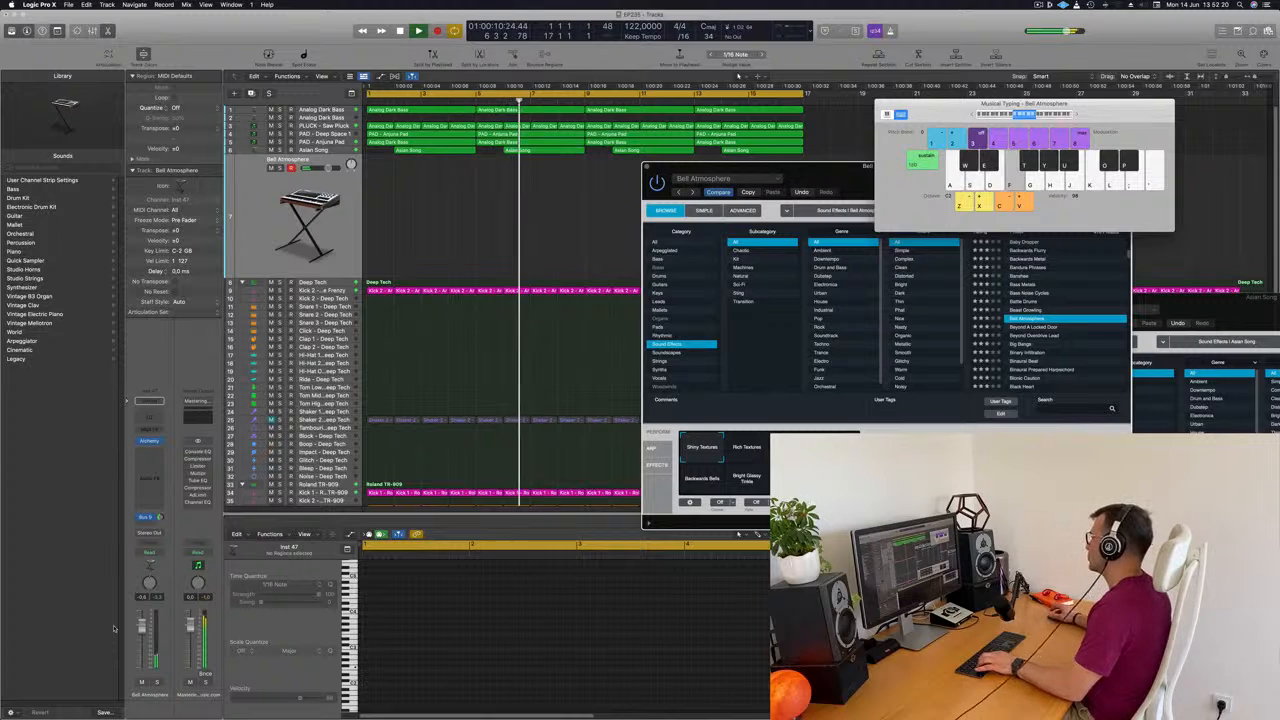
# Step: Audition the sound-effects presets from Beyond A Locked Door and Beyond Overdrive Lead to Binary Infiltration and Binaural Beat
pyautogui.click(1036, 328)
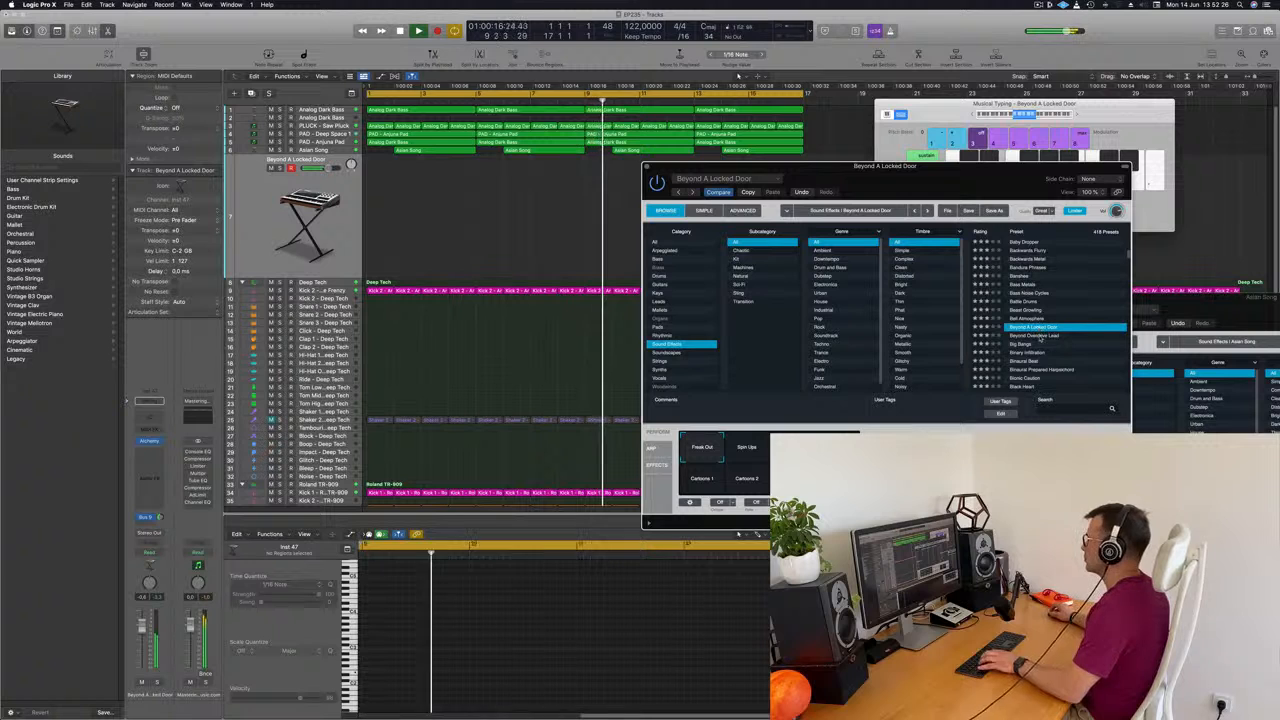
pyautogui.click(1038, 336)
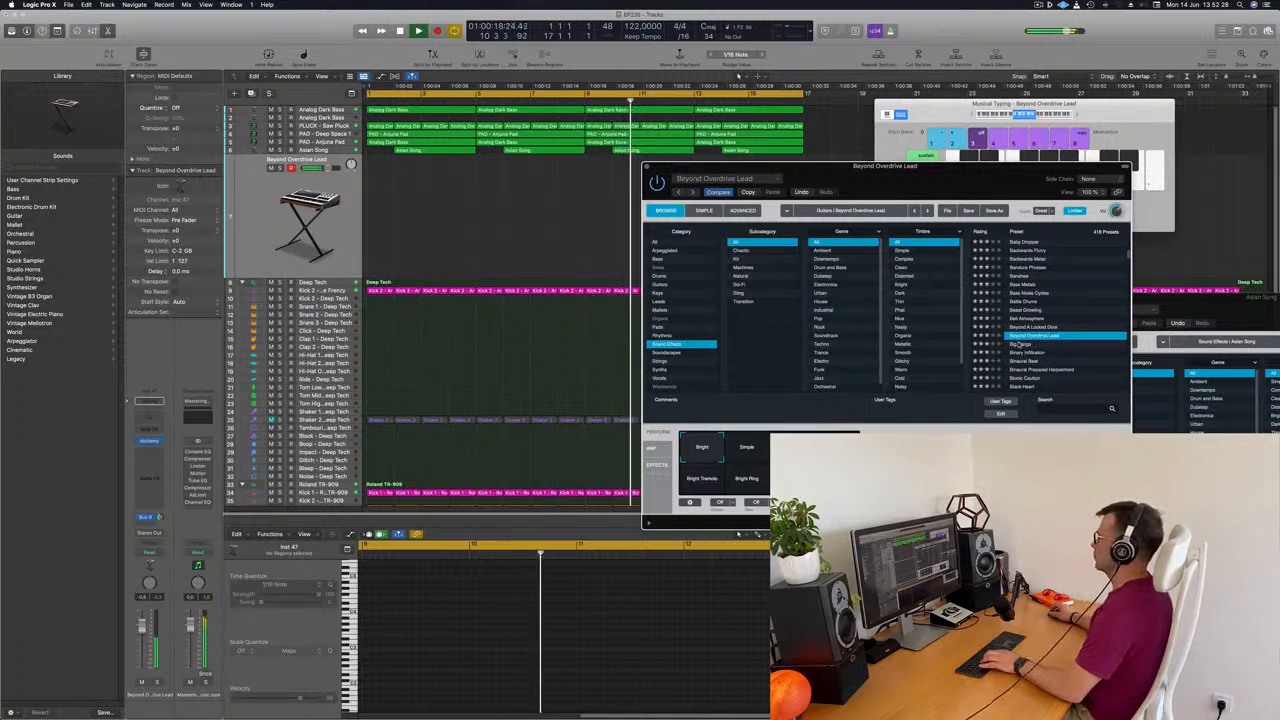
pyautogui.click(1018, 344)
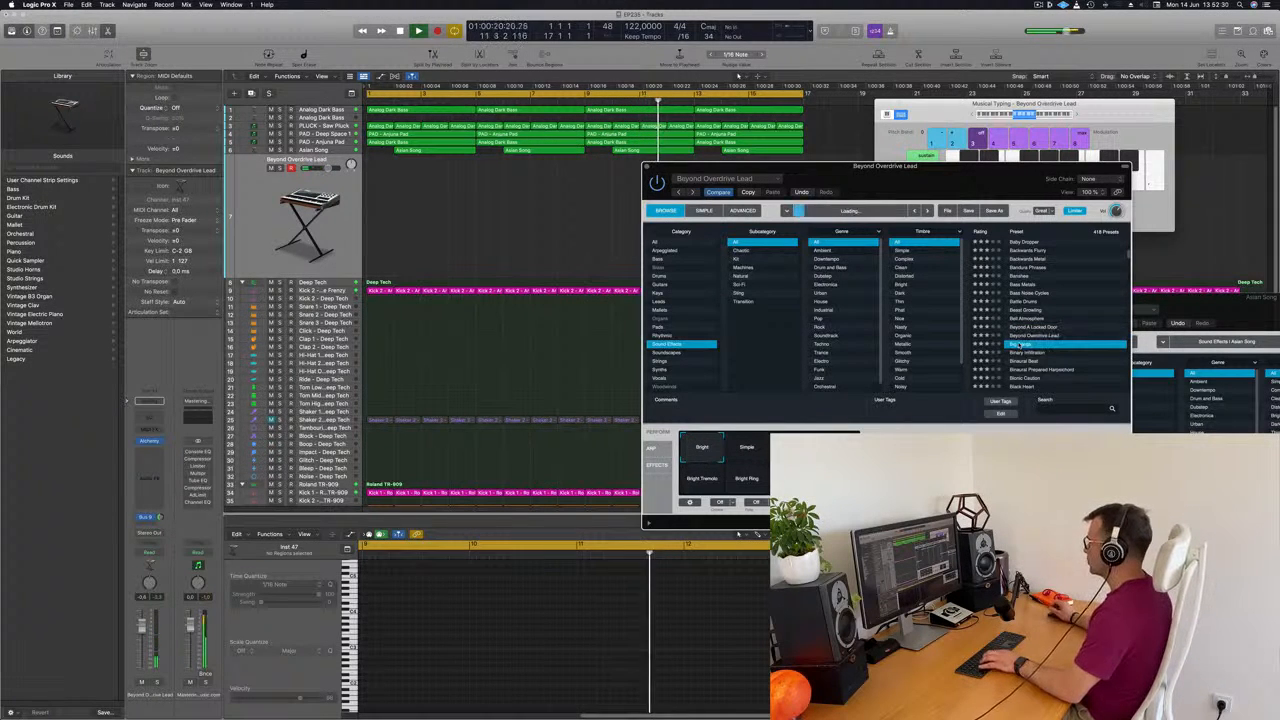
pyautogui.click(1028, 353)
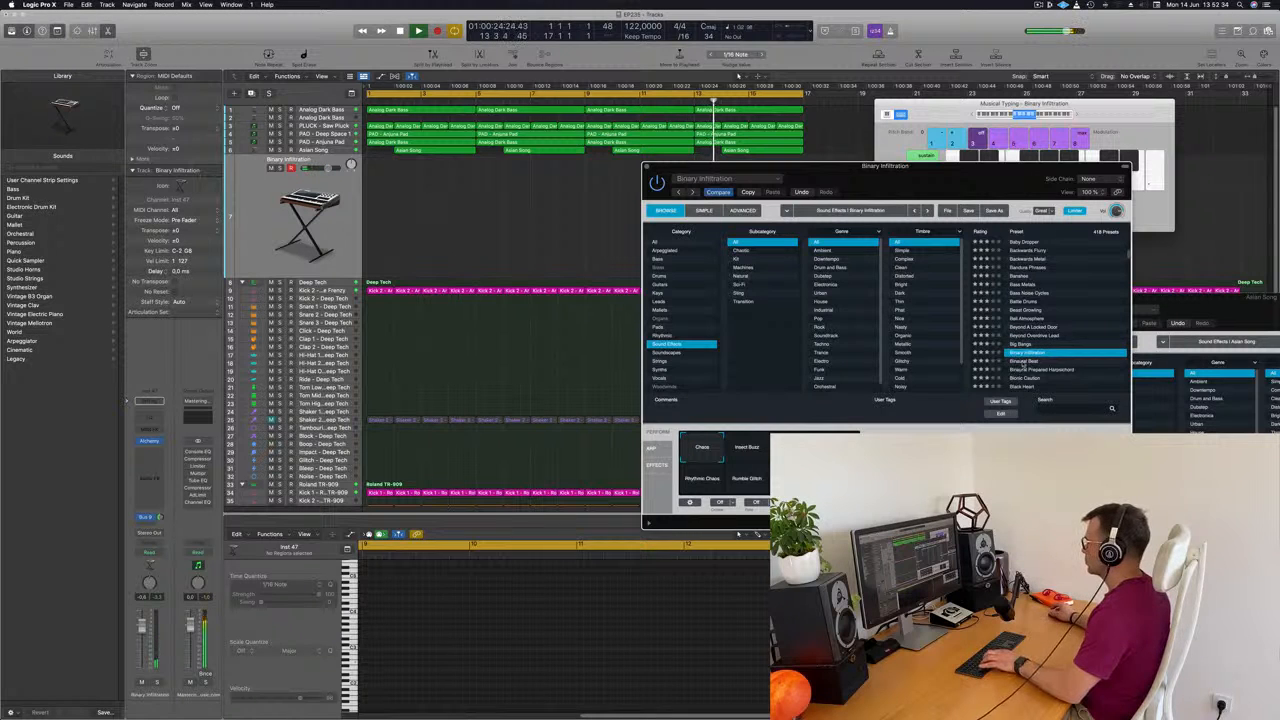
pyautogui.click(1023, 362)
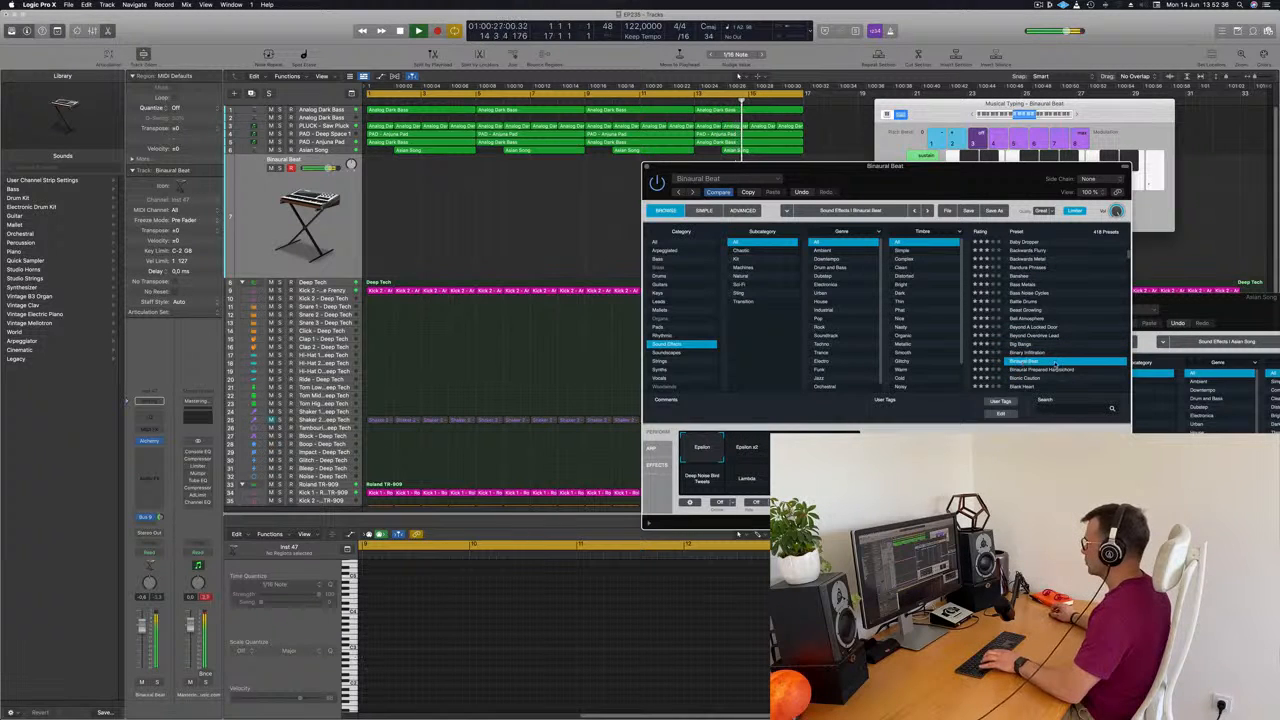
# Step: Audition the Bionic Caution, Blocks Into Grains and Blueprint presets, and load Caffeine Effect on the new track
pyautogui.scroll(-2, 1055, 364)
pyautogui.click(1026, 350)
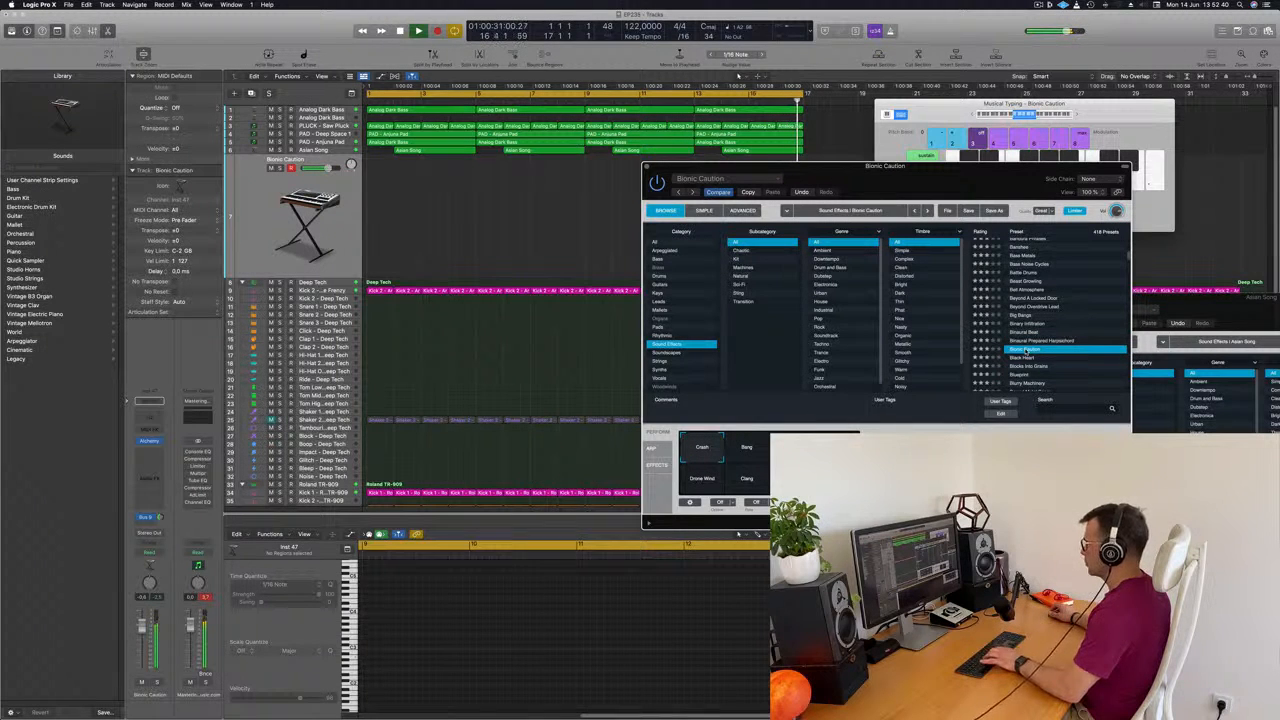
pyautogui.click(1026, 367)
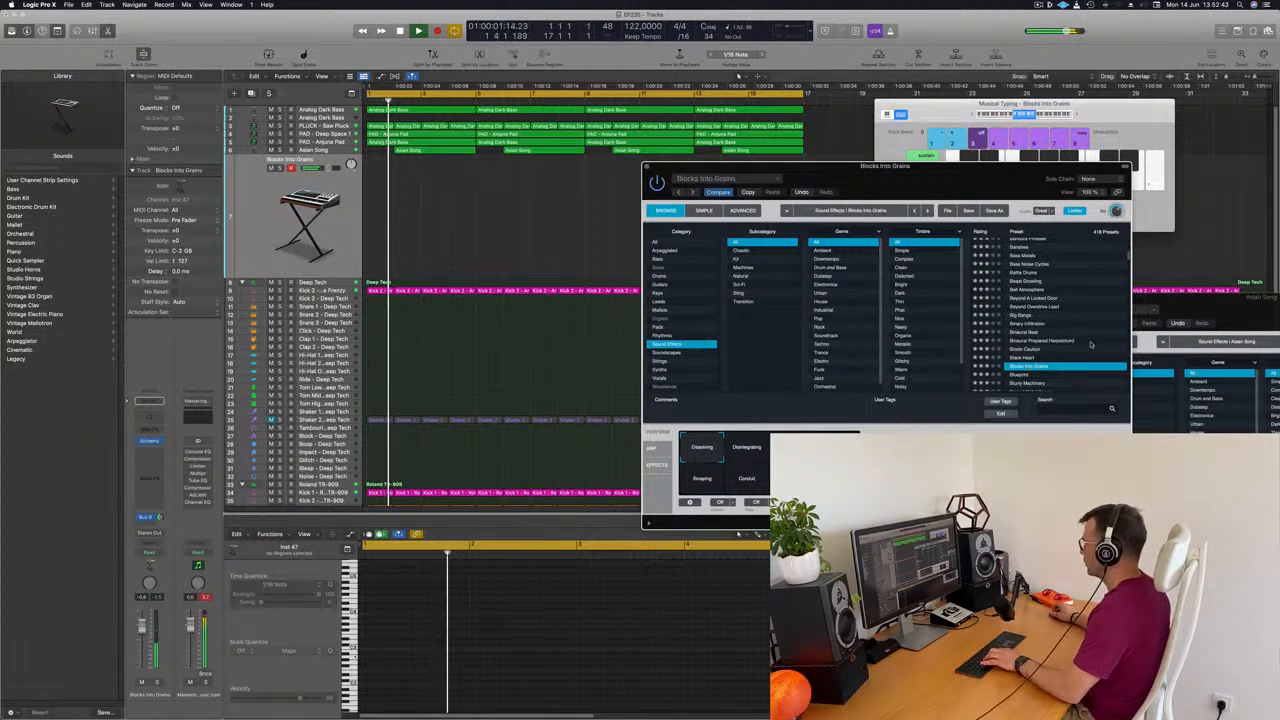
pyautogui.scroll(-2, 1093, 345)
pyautogui.click(1022, 332)
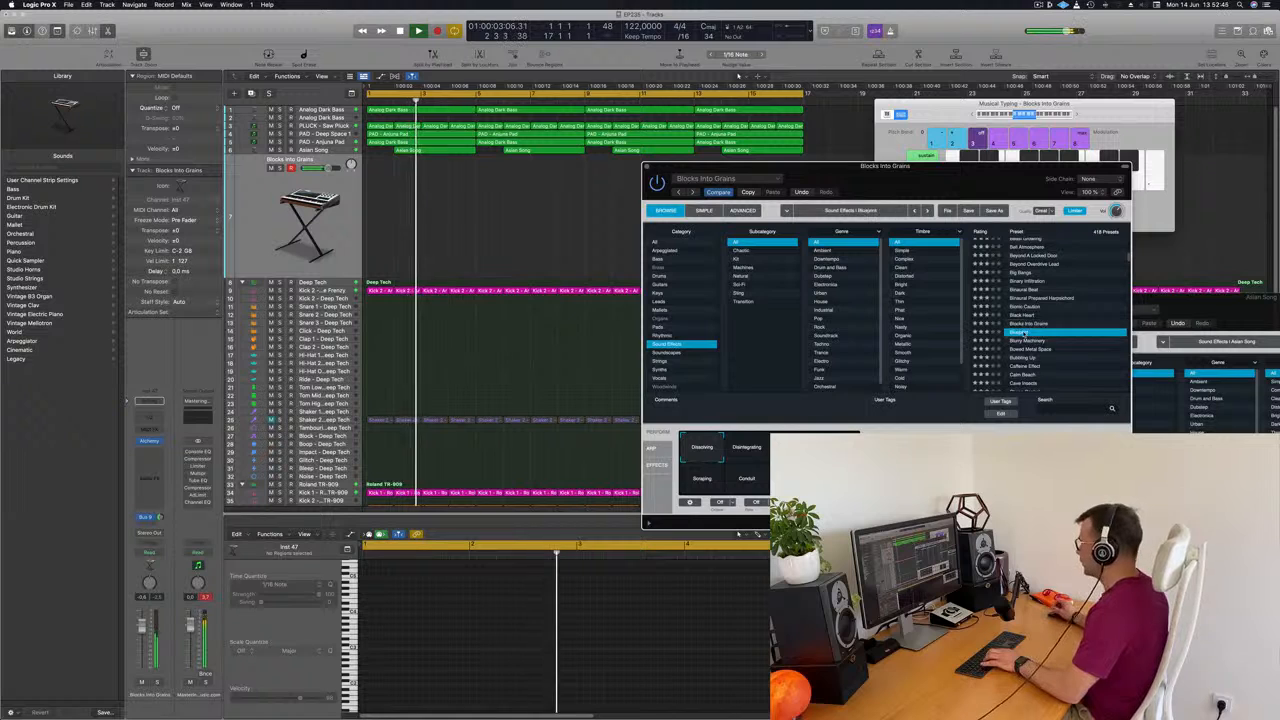
pyautogui.scroll(-2, 1064, 317)
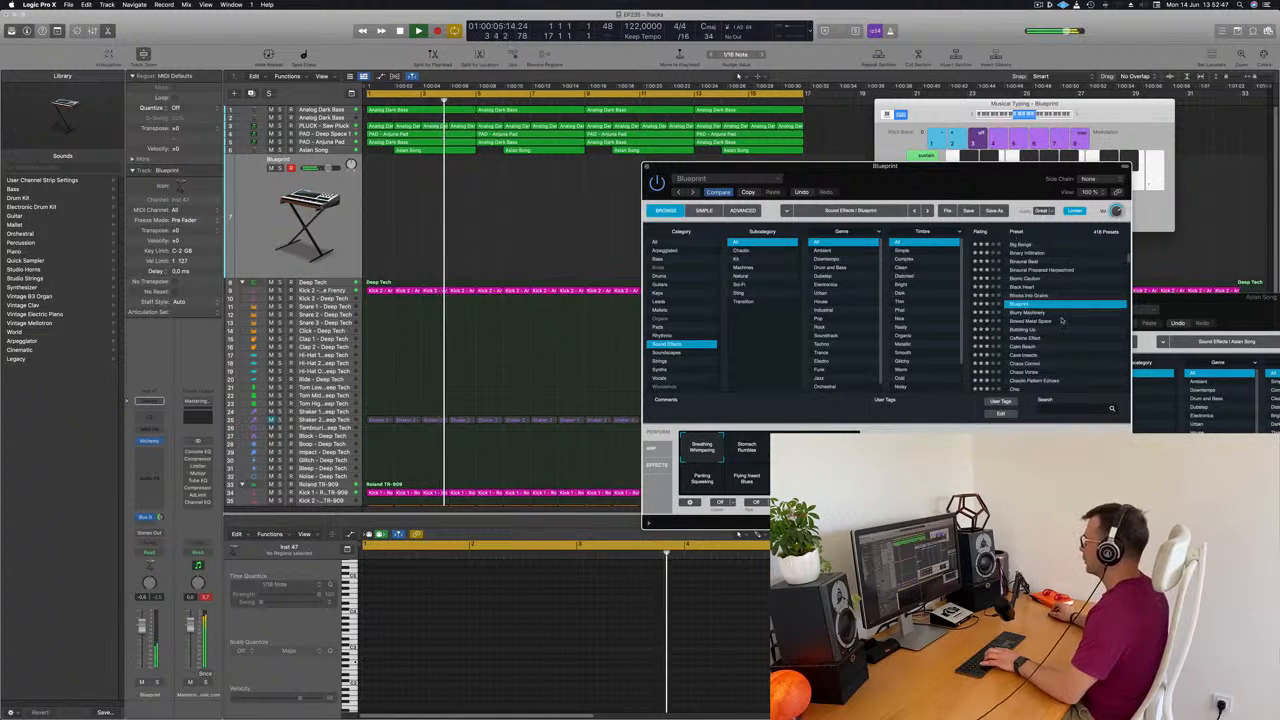
pyautogui.scroll(-2, 1045, 318)
pyautogui.click(1017, 316)
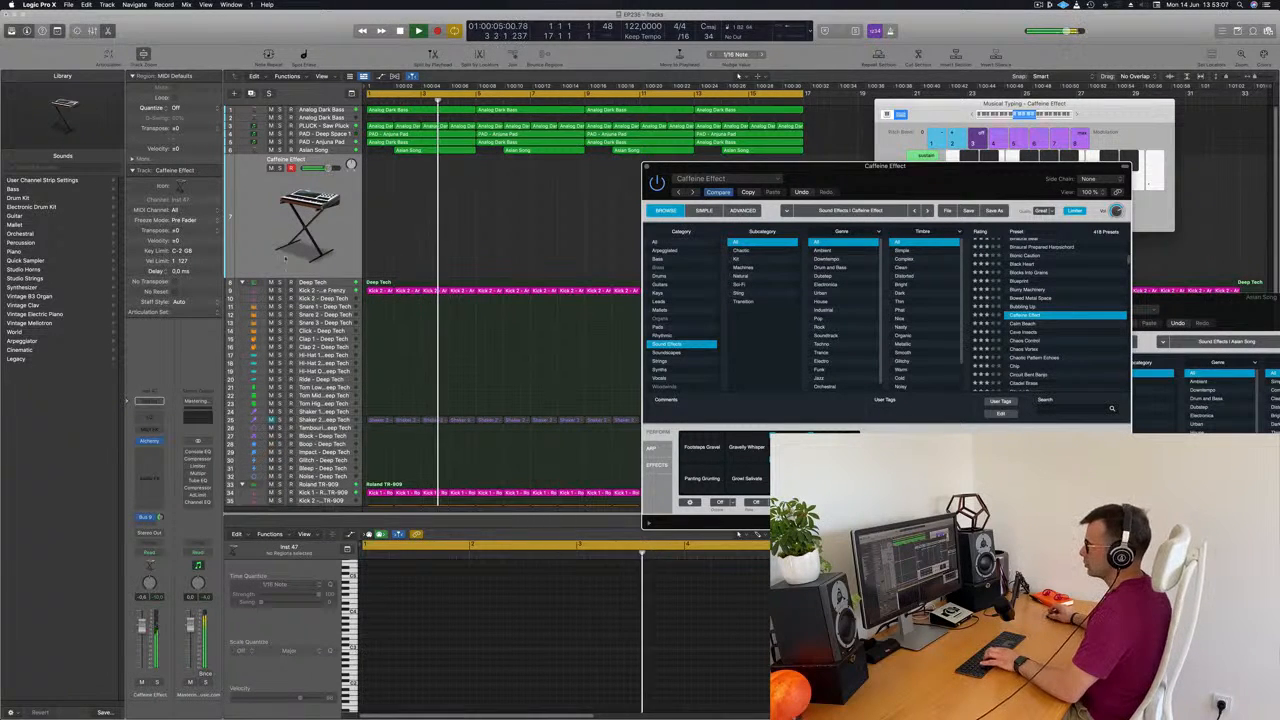
# Step: Copy the first Asian Song region to the start of the Caffeine Effect track, shorten its note to a brief hit, and play it
pyautogui.click(468, 224)
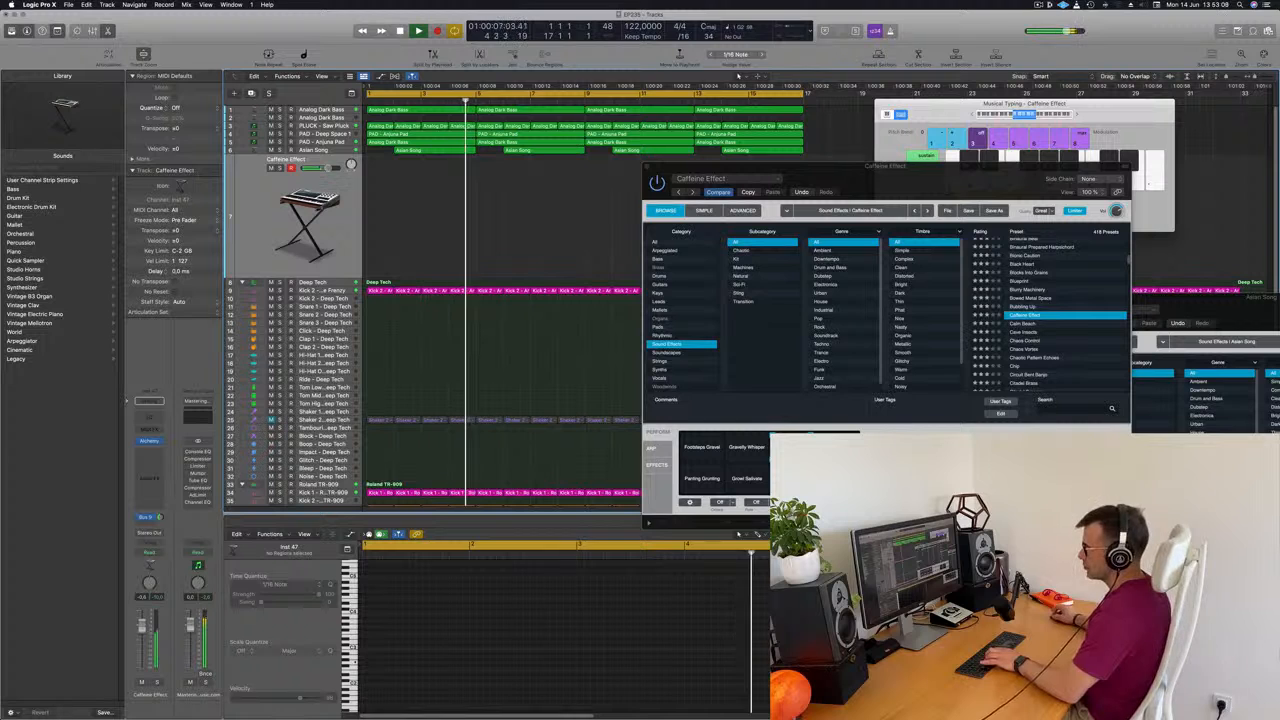
pyautogui.press('space')
pyautogui.click(447, 152)
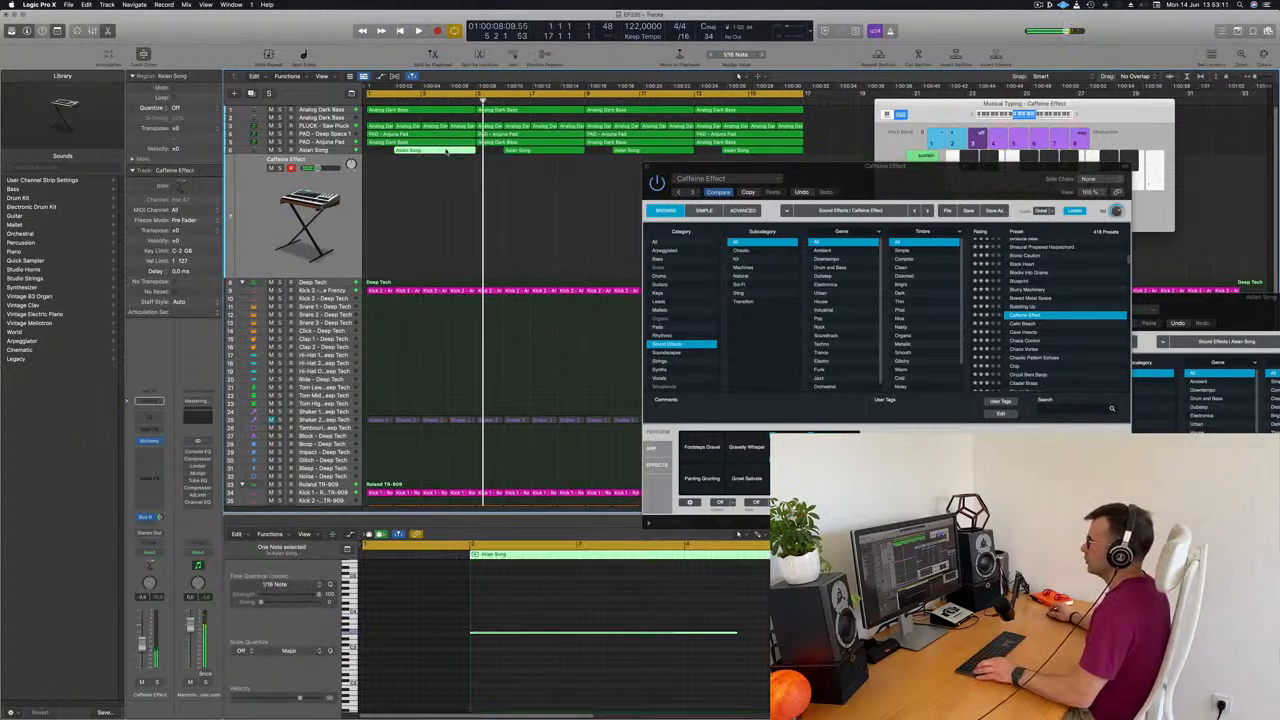
pyautogui.moveTo(436, 183); pyautogui.dragTo(418, 204)
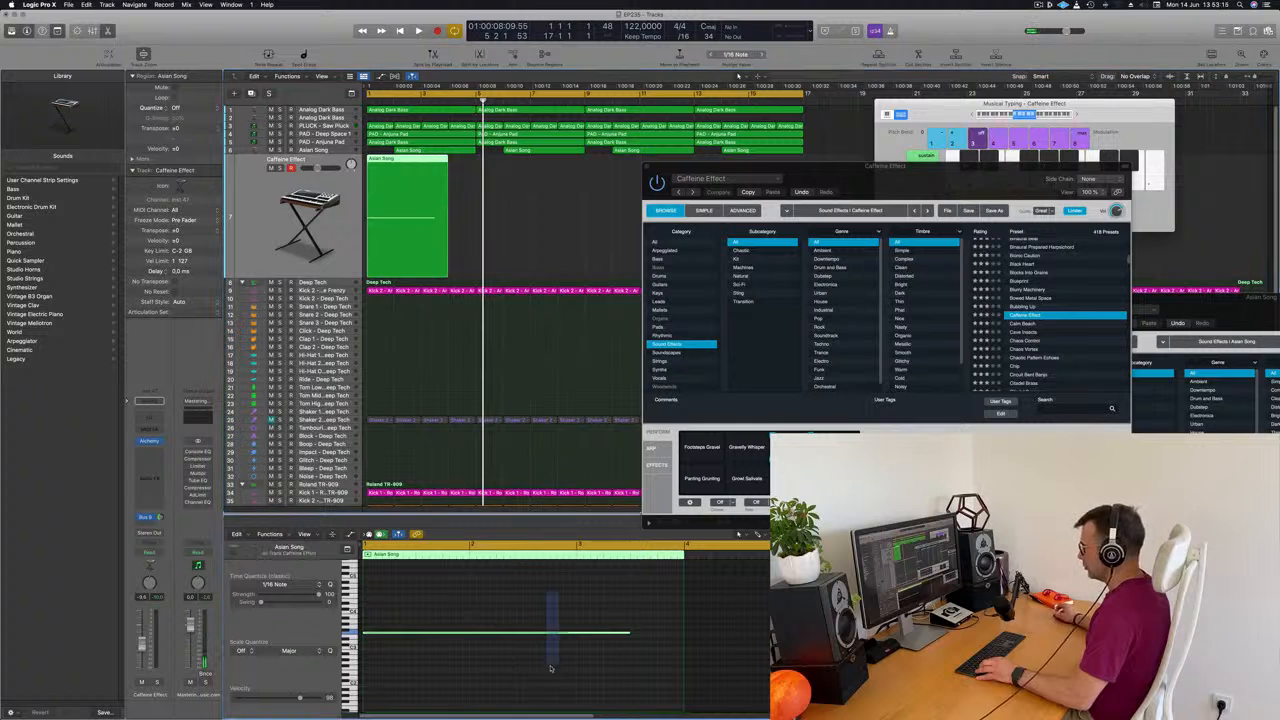
pyautogui.moveTo(630, 632); pyautogui.dragTo(388, 650)
pyautogui.click(585, 234)
pyautogui.press('space')
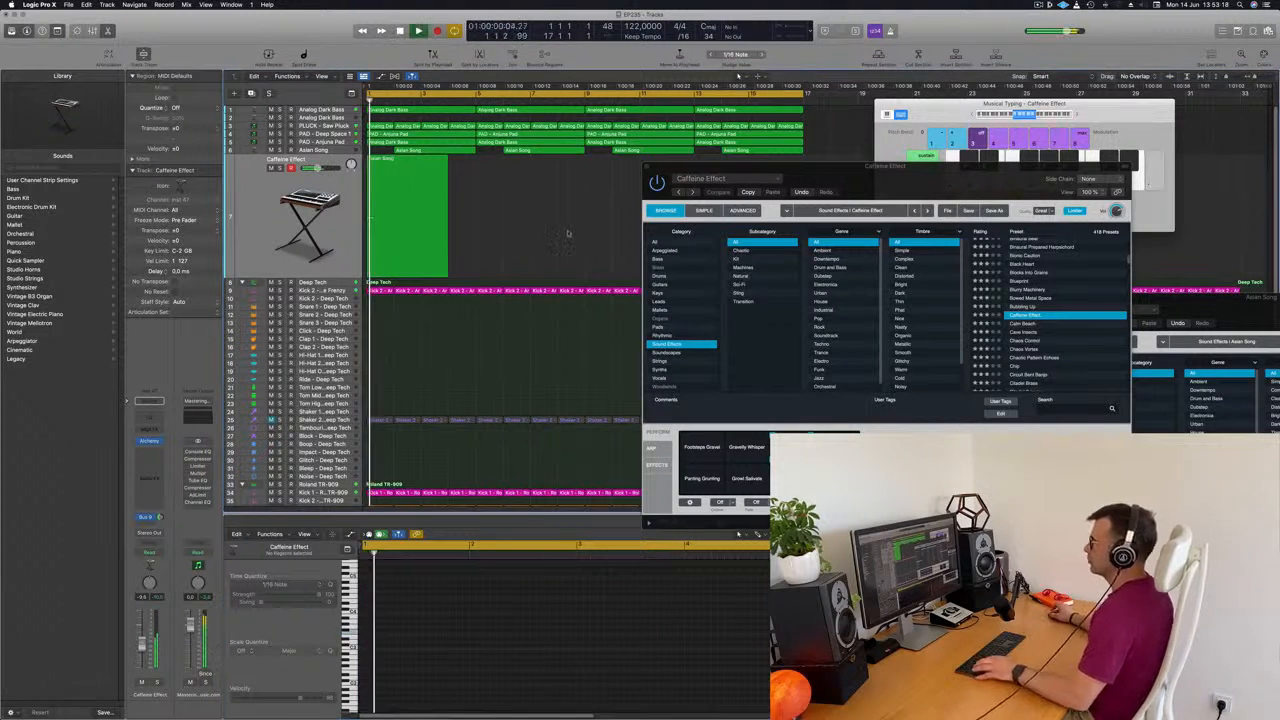
# Step: Duplicate the region on the Caffeine Effect track so that copies start at bars 5, 9 and 13
pyautogui.click(401, 160)
pyautogui.moveTo(401, 160); pyautogui.dragTo(511, 172)
pyautogui.moveTo(586, 200); pyautogui.dragTo(644, 170)
# Step: Clear the arrangement view by moving the Musical Typing keyboard aside and closing the Caffeine Effect Alchemy window
pyautogui.moveTo(724, 166); pyautogui.dragTo(668, 377)
pyautogui.click(834, 231)
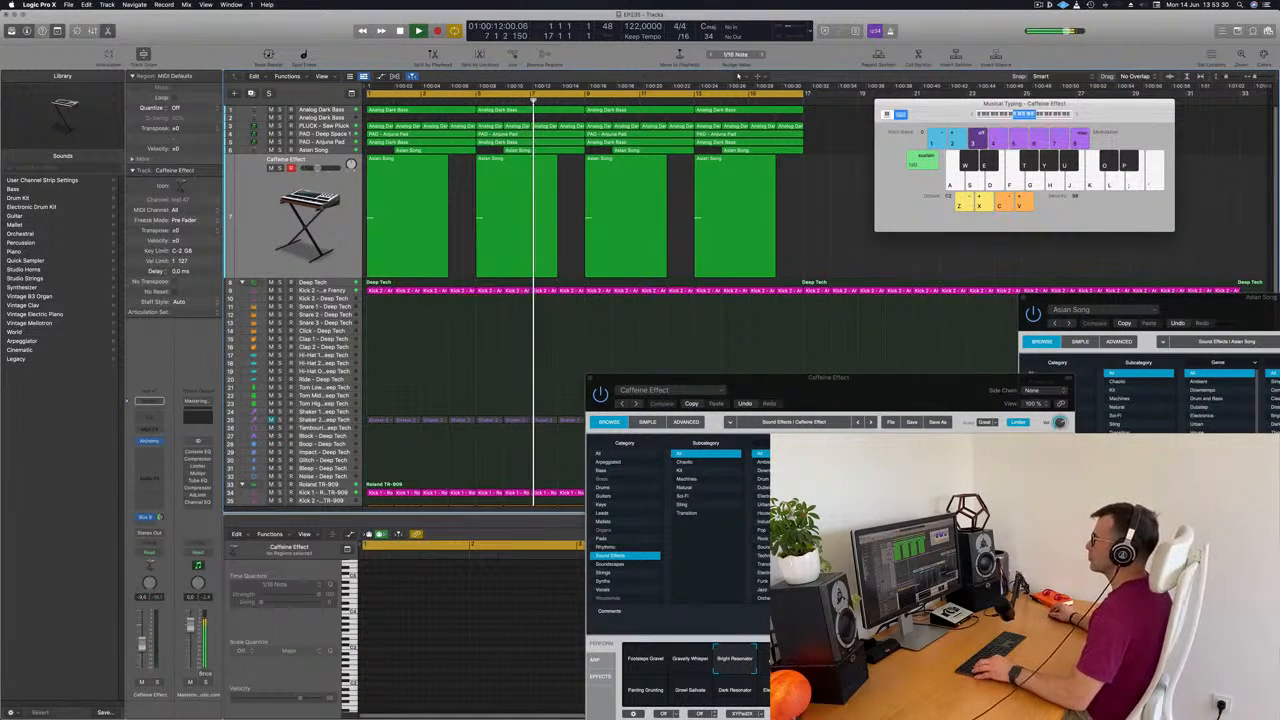
pyautogui.scroll(-3, 446, 356)
pyautogui.scroll(1, 446, 356)
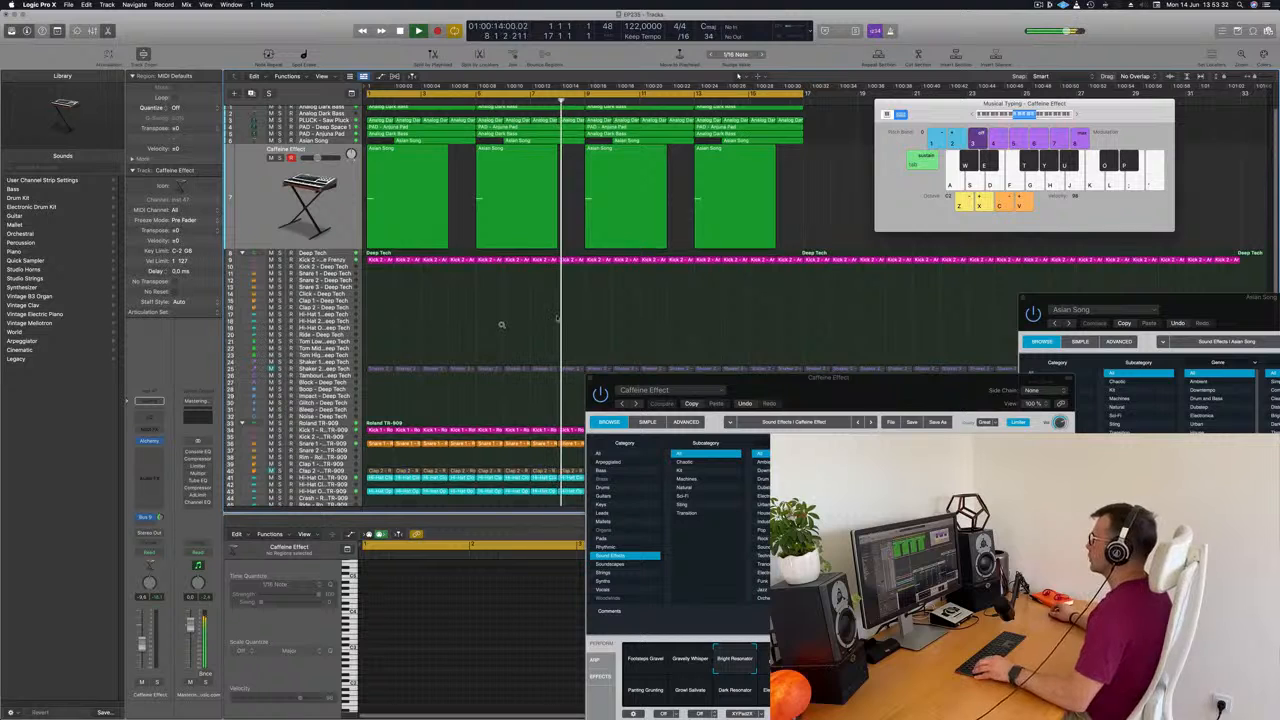
pyautogui.moveTo(940, 114); pyautogui.dragTo(988, 130)
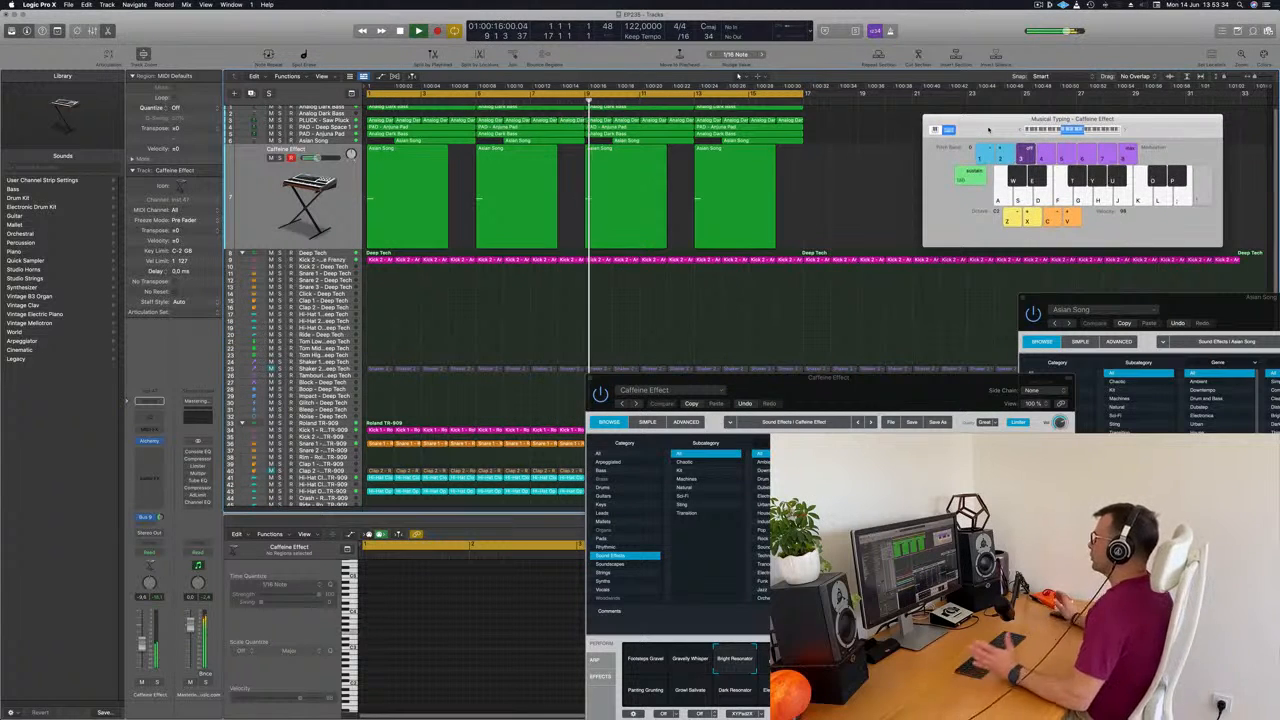
pyautogui.scroll(-2, 491, 285)
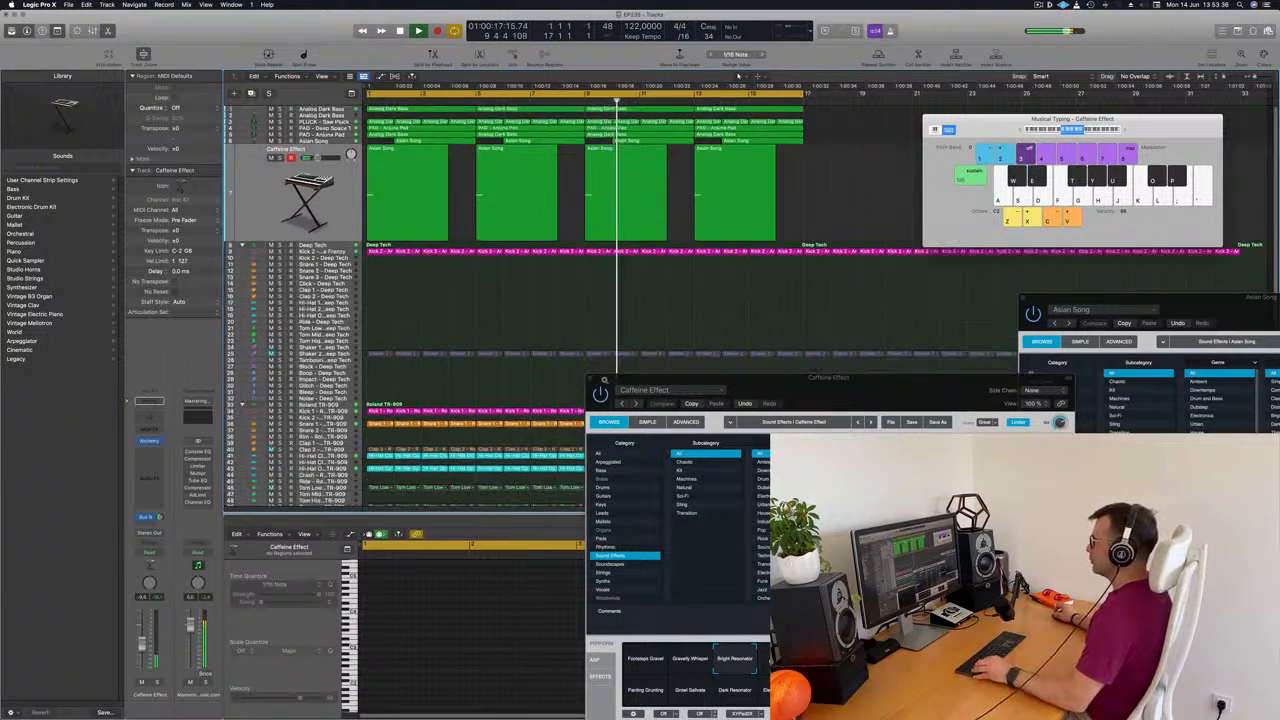
pyautogui.moveTo(591, 378); pyautogui.dragTo(551, 378)
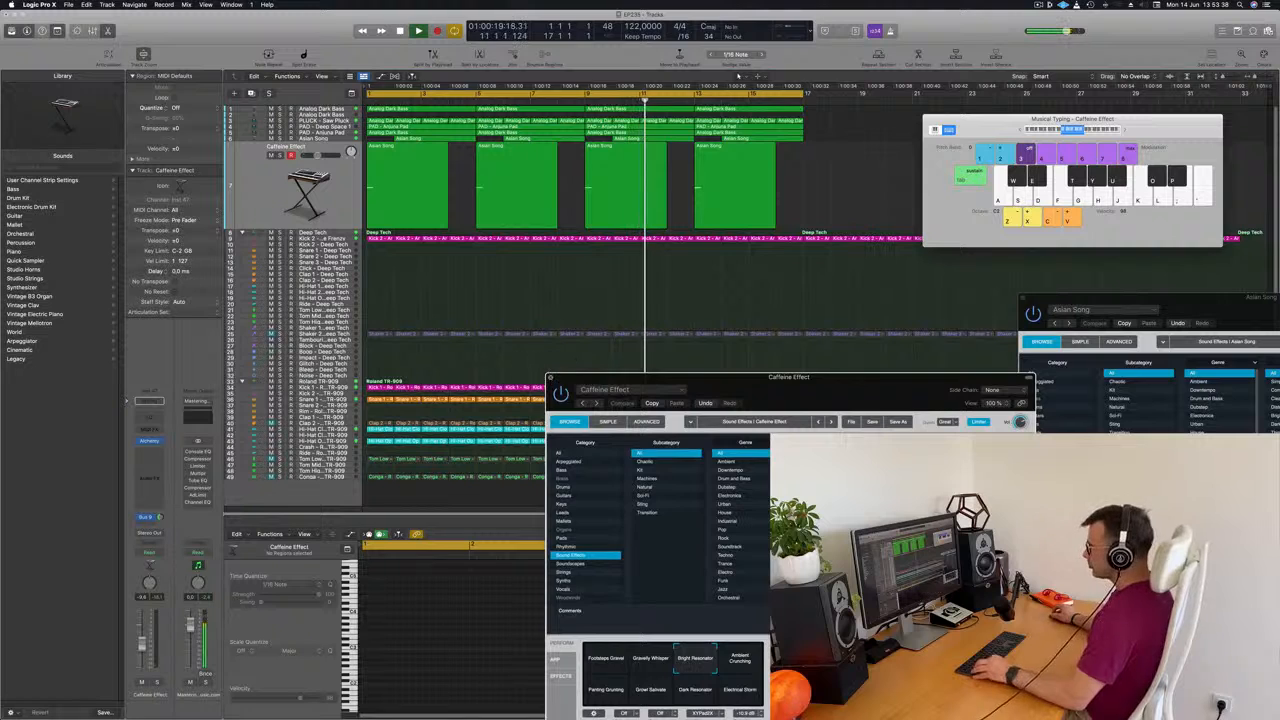
pyautogui.click(551, 379)
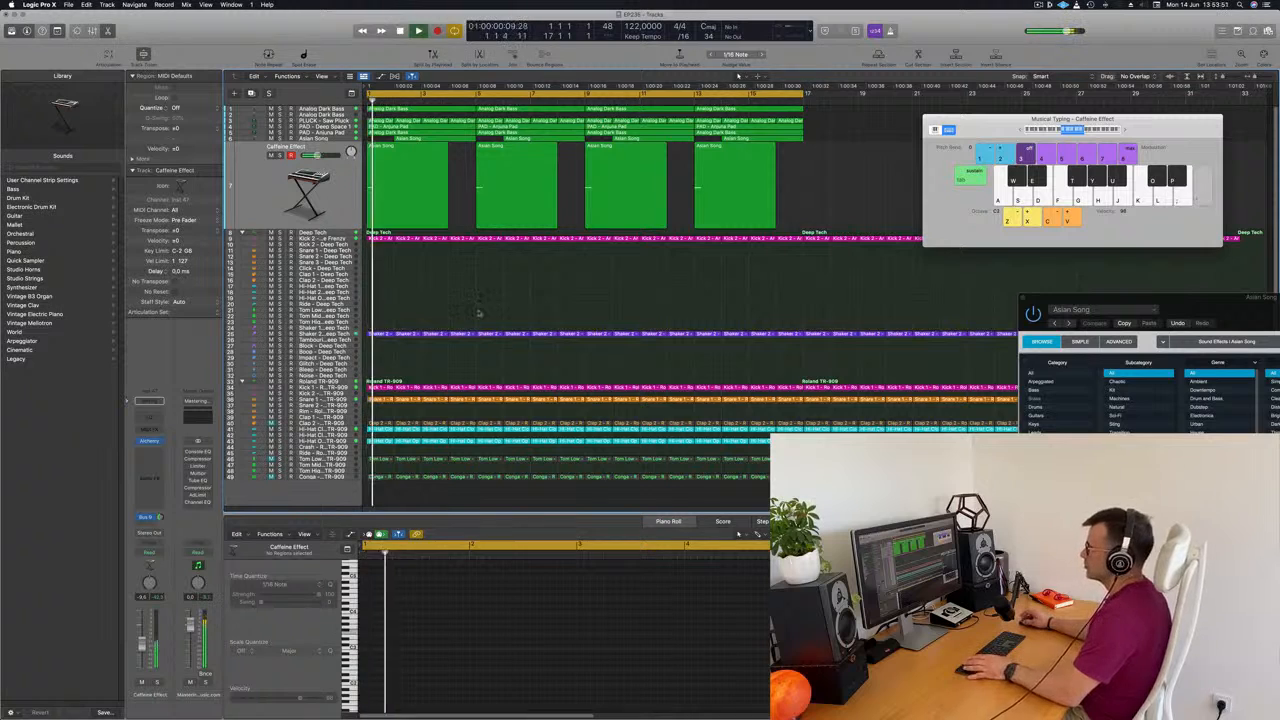
# Step: Insert a stereo Compressor on the PLUCK - Saw Pluck track
pyautogui.click(322, 334)
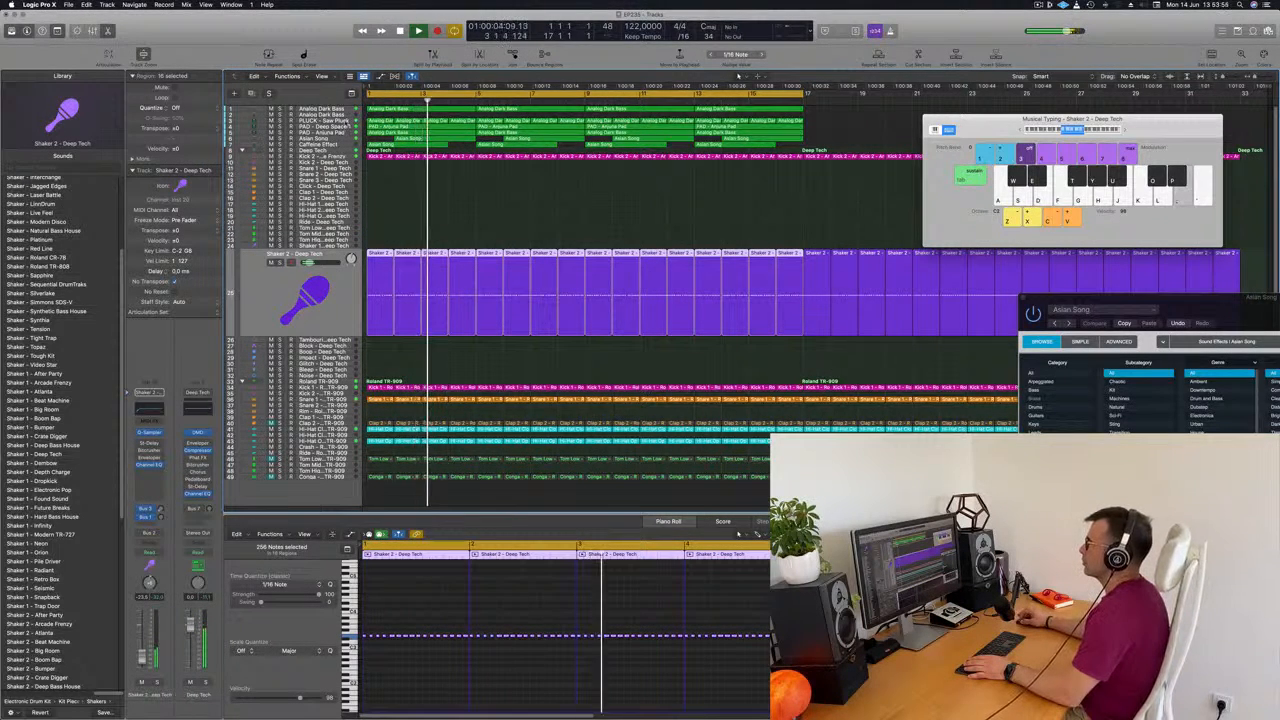
pyautogui.click(348, 123)
pyautogui.press('Return')
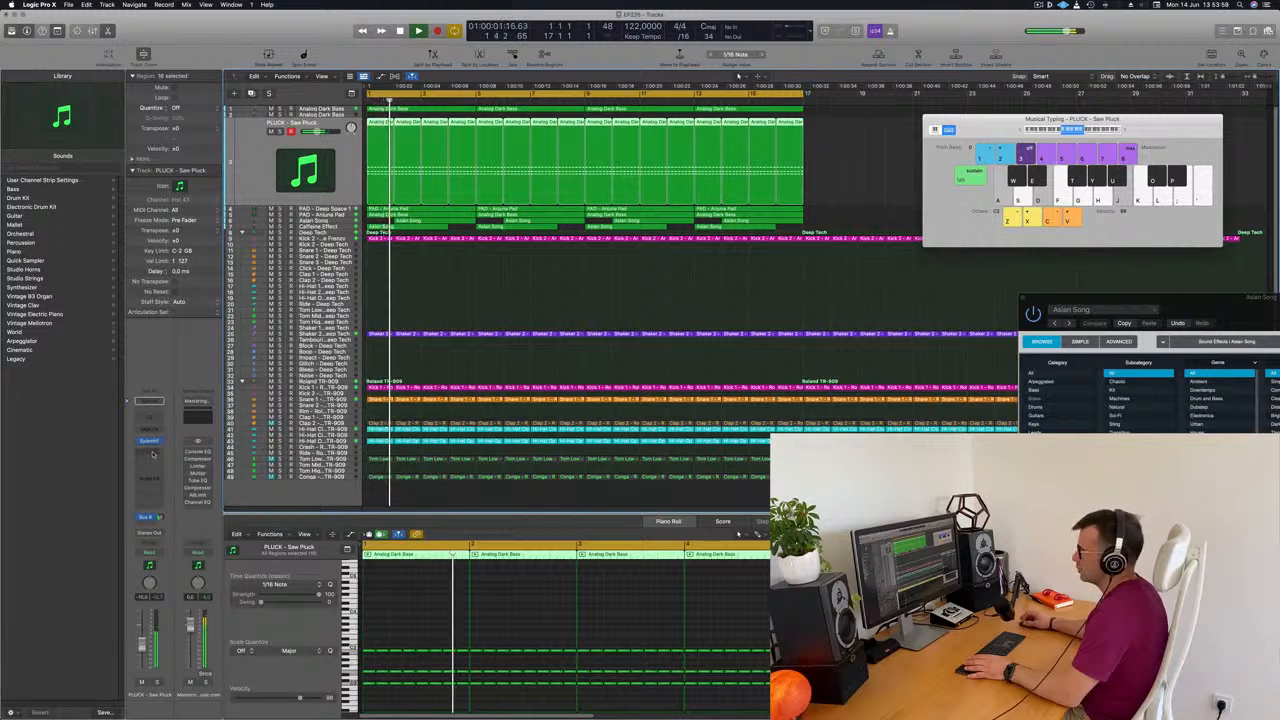
pyautogui.click(153, 455)
pyautogui.moveTo(165, 486)
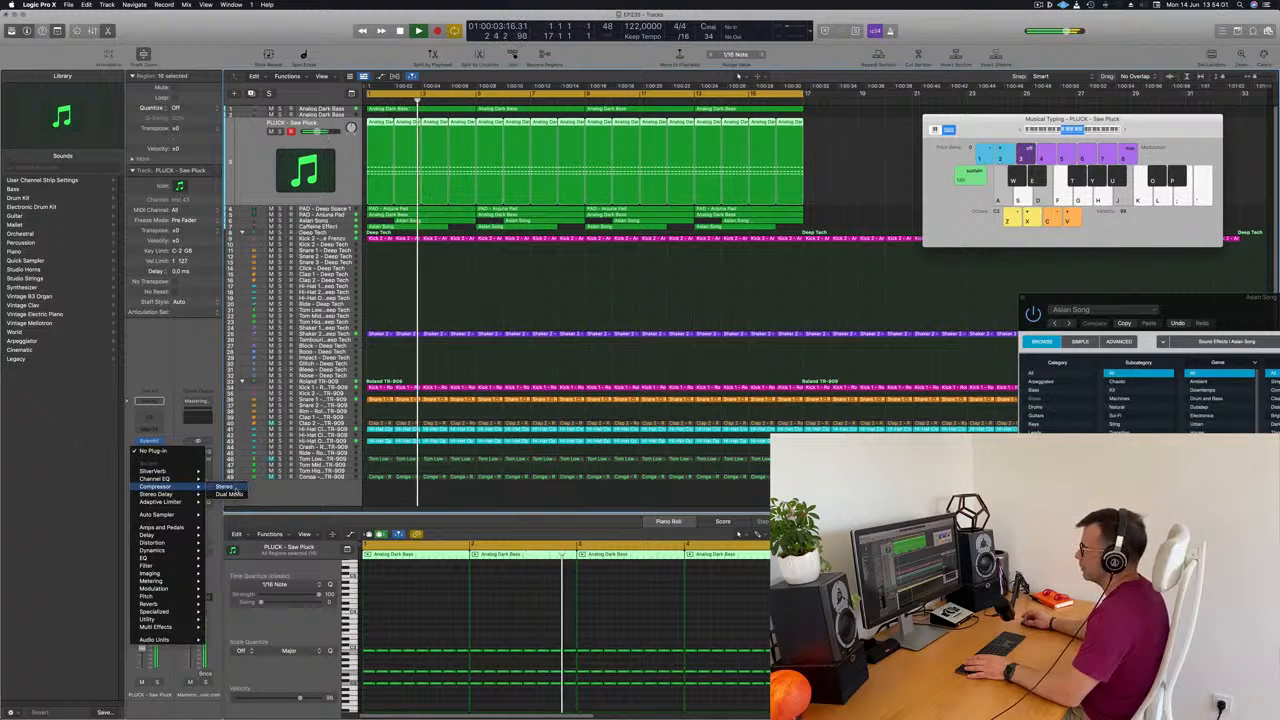
pyautogui.click(224, 487)
# Step: Side-chain the pluck's compressor to Kick 2 - Arcade Frenzy (Inst 3), lower its threshold, raise its ratio, and close it
pyautogui.click(874, 131)
pyautogui.moveTo(885, 154)
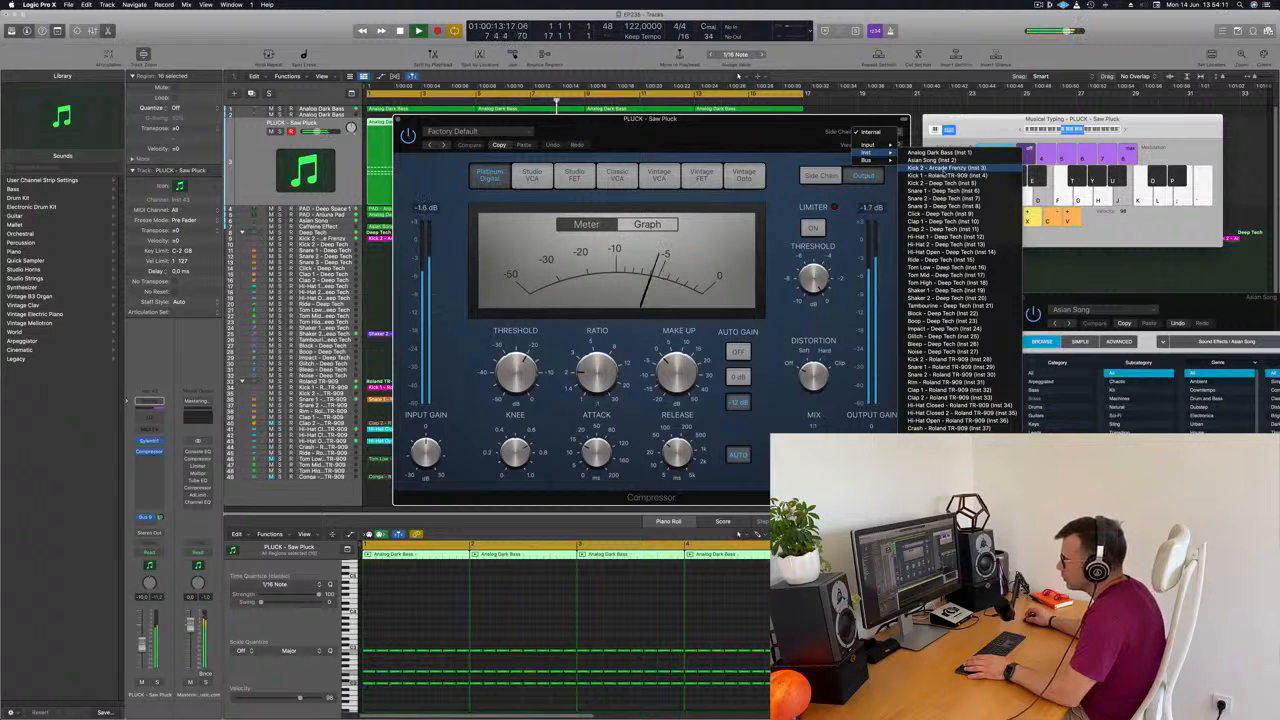
pyautogui.click(944, 168)
pyautogui.moveTo(745, 129); pyautogui.dragTo(804, 129)
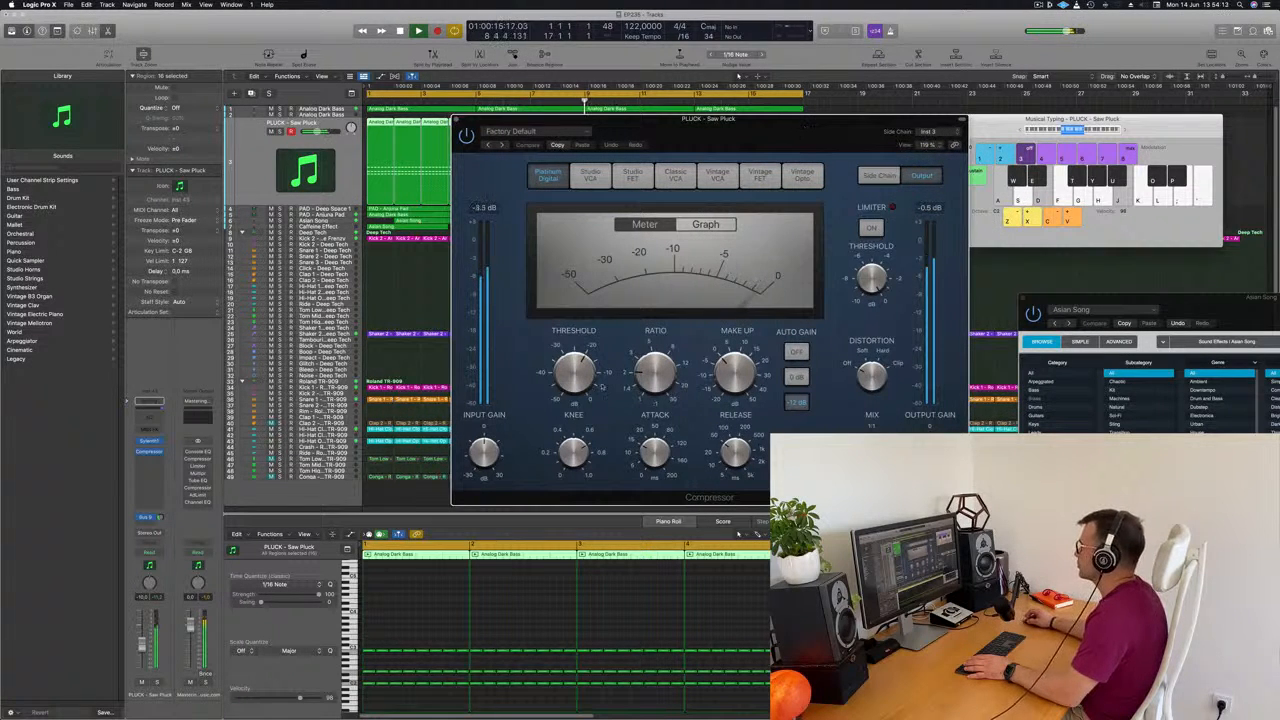
pyautogui.moveTo(649, 373); pyautogui.dragTo(649, 366)
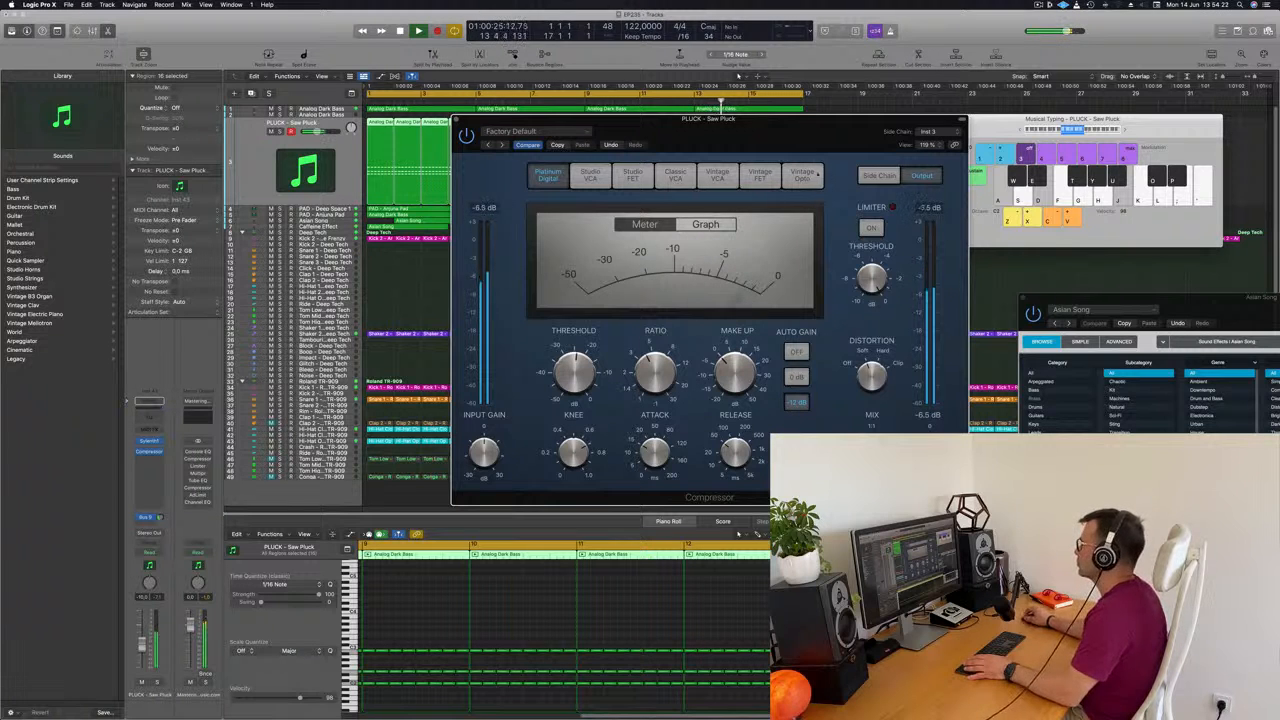
pyautogui.moveTo(810, 133); pyautogui.dragTo(893, 182)
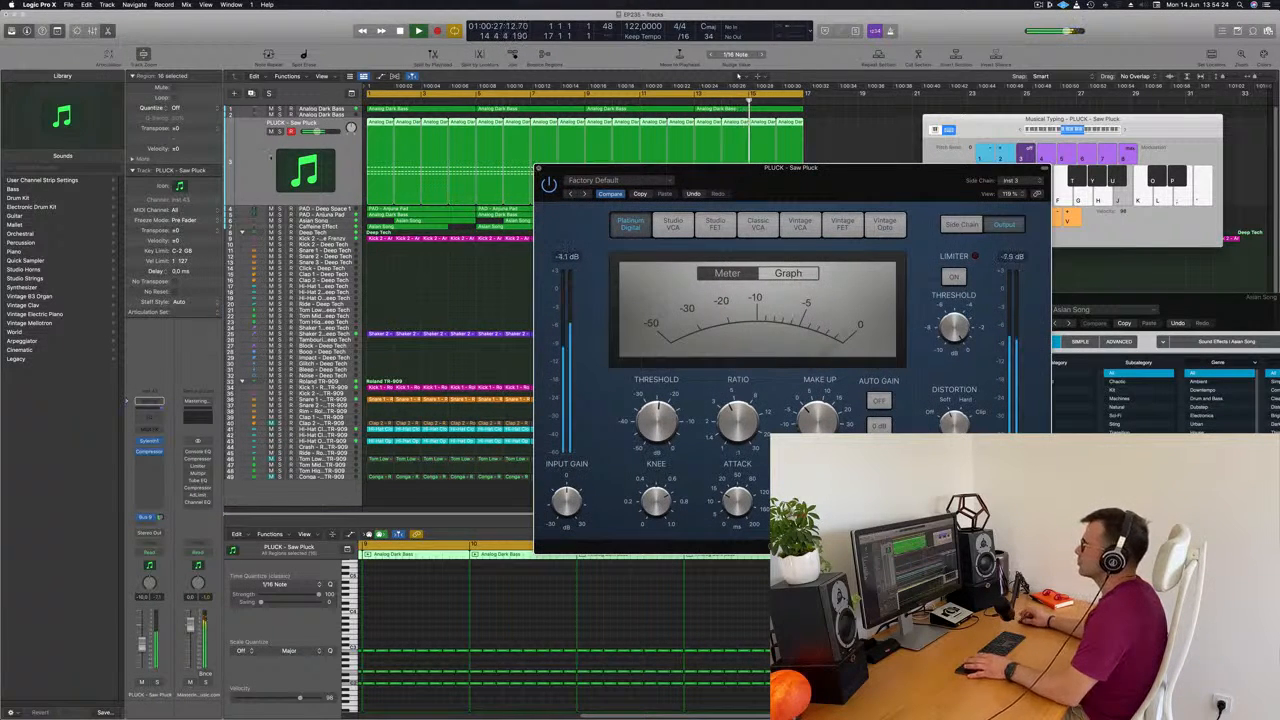
pyautogui.click(539, 168)
# Step: Lower the PLUCK - Saw Pluck track's volume, muting and unmuting the track to judge it against the full mix
pyautogui.press('Return')
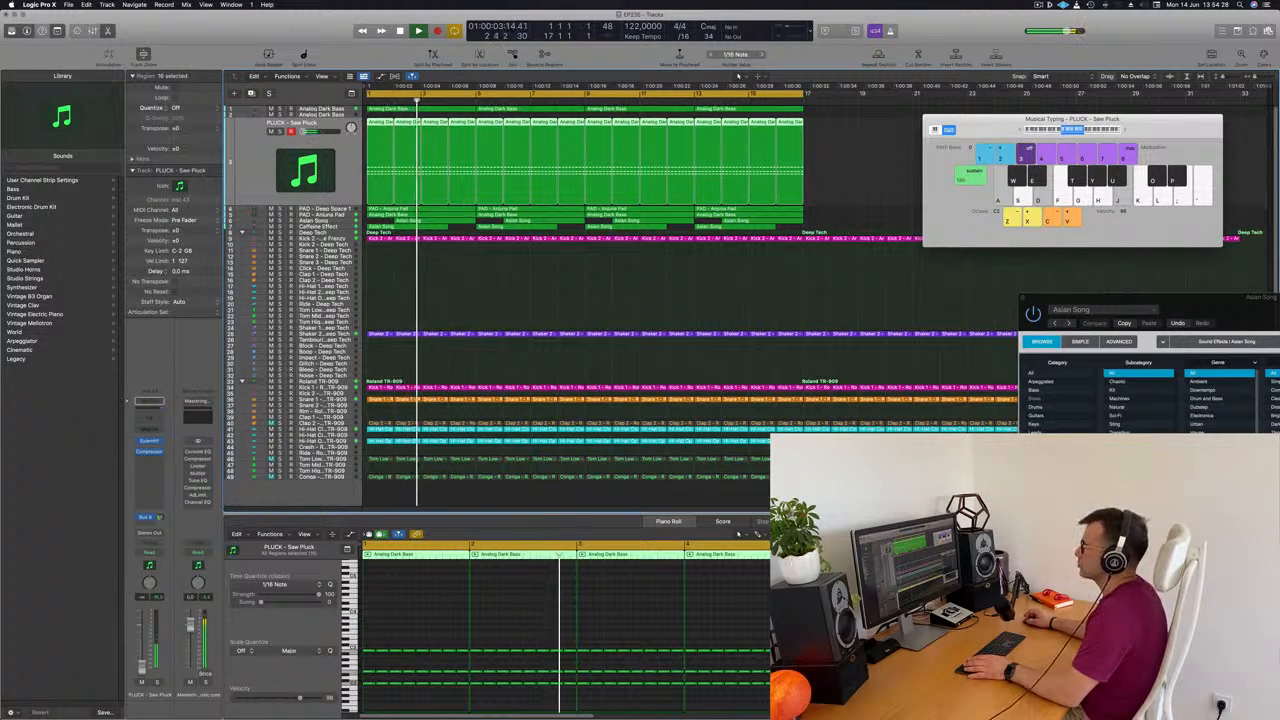
pyautogui.press('Return')
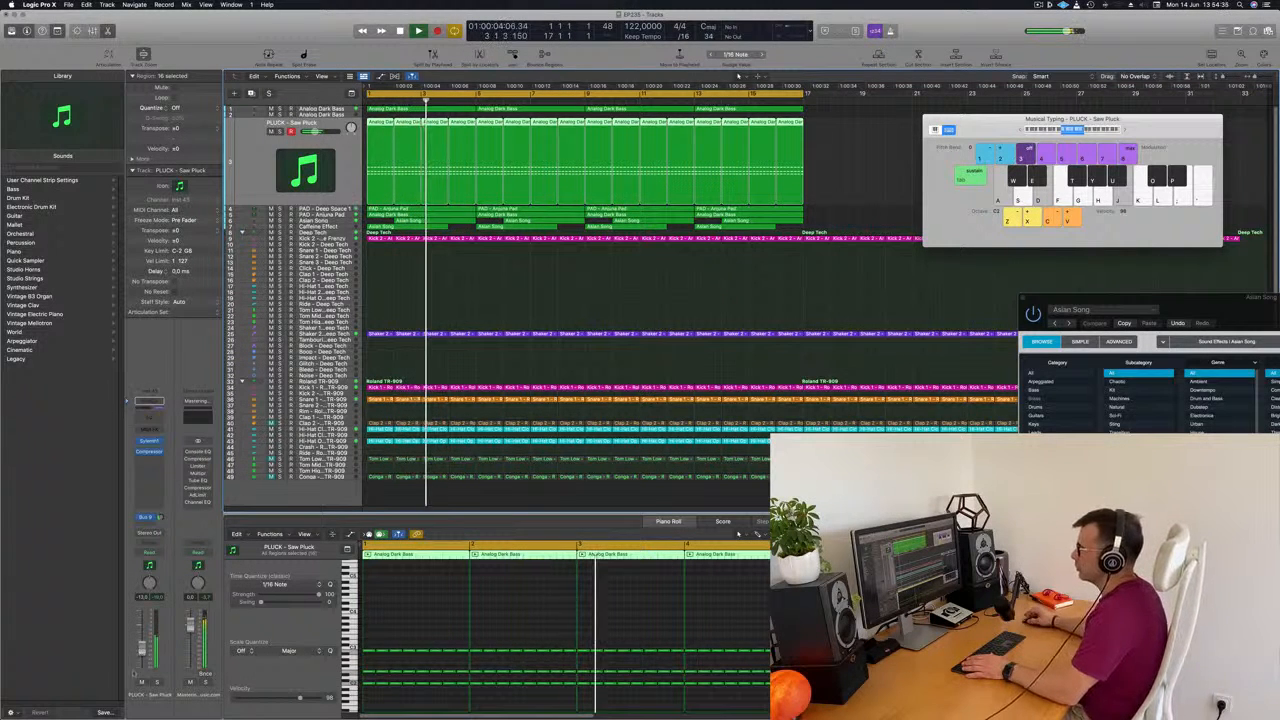
pyautogui.click(141, 682)
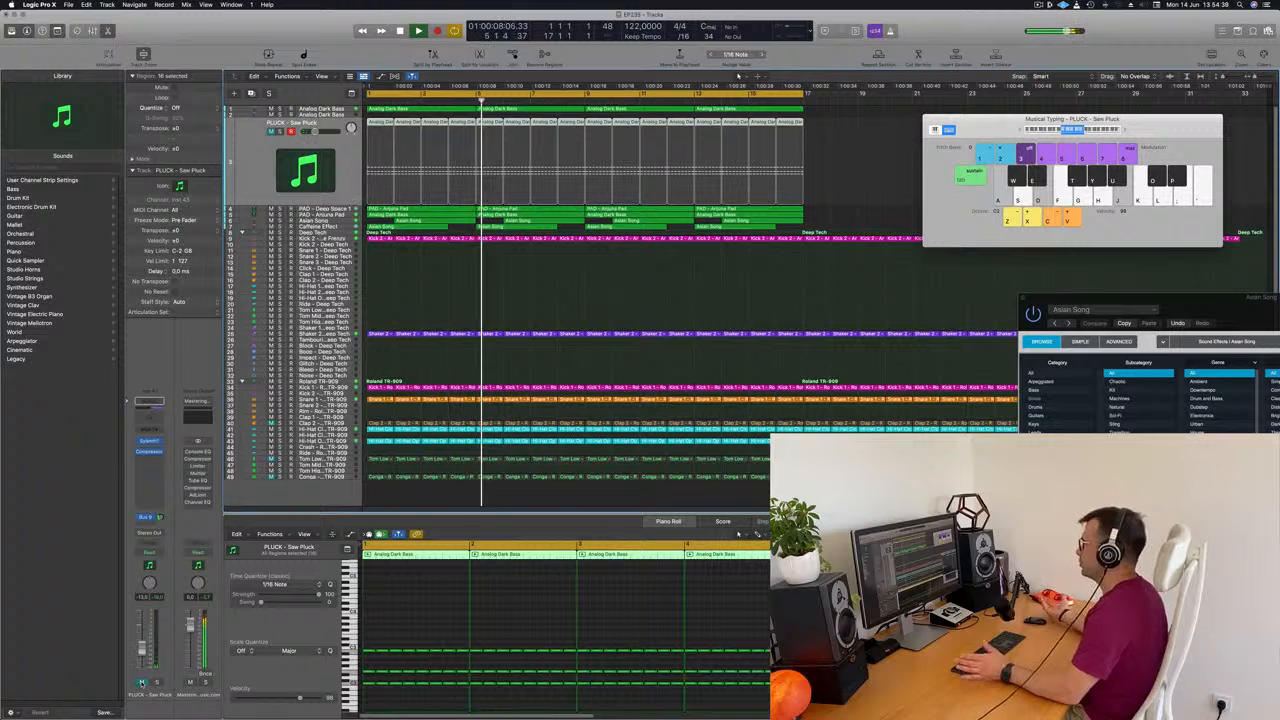
pyautogui.click(141, 682)
pyautogui.press('Return')
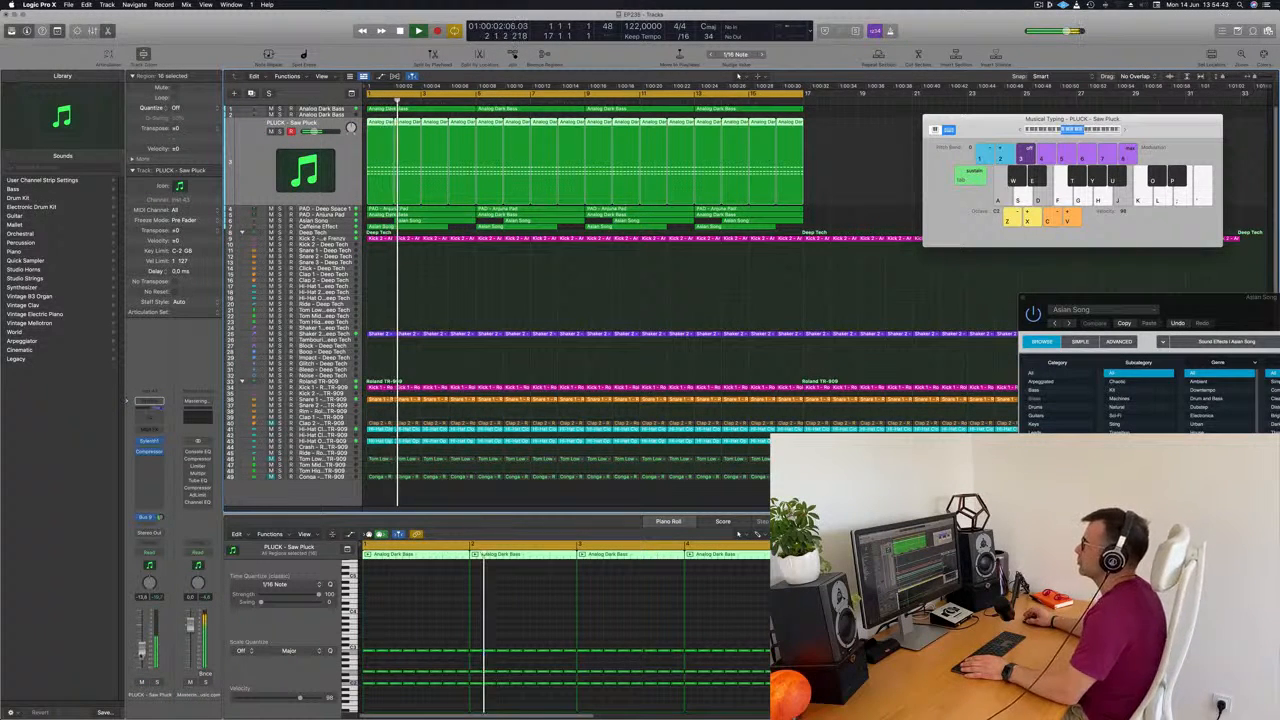
pyautogui.click(1039, 5)
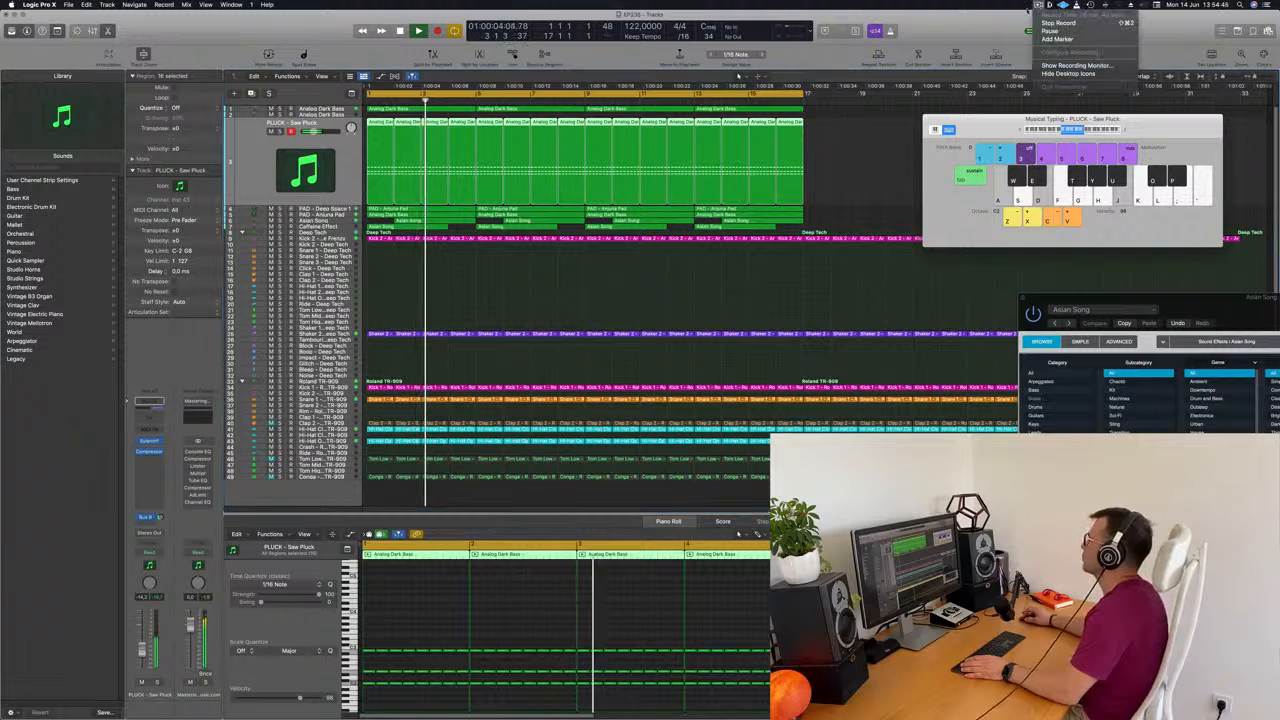
pyautogui.click(921, 33)
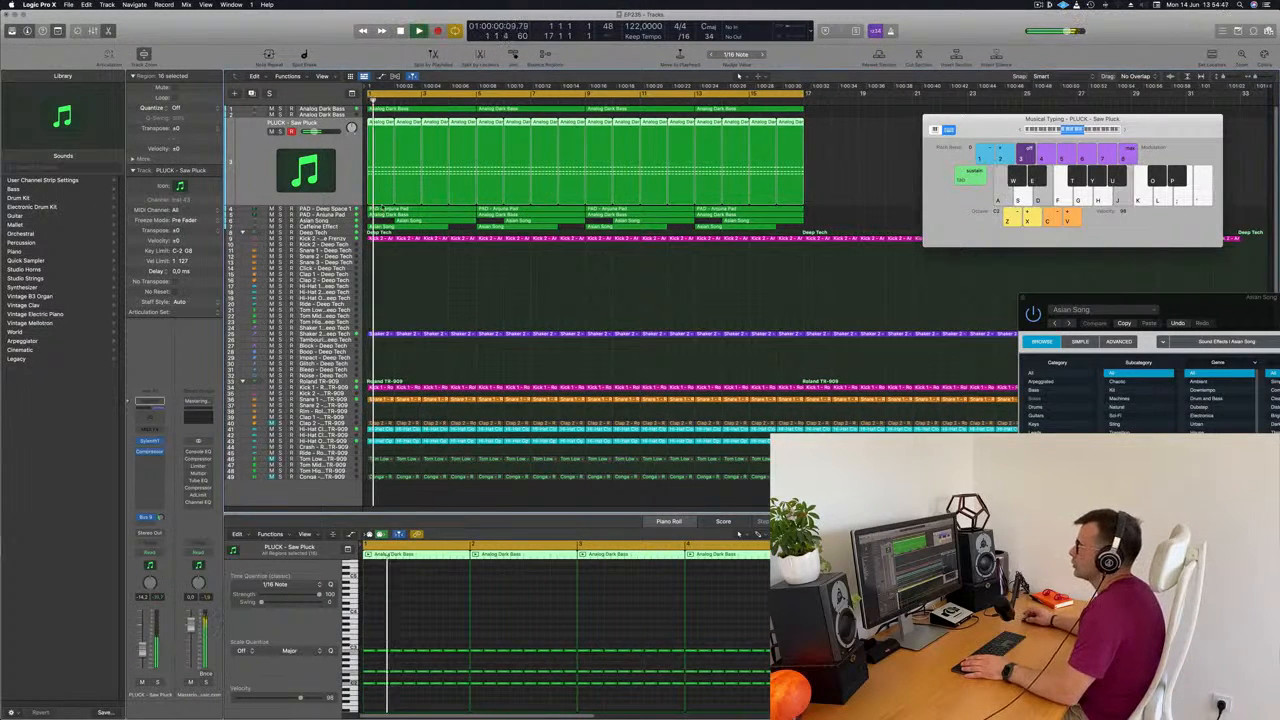
# Step: Add a Channel EQ to the Asian Song track with a low cut at 645 Hz, and replay the loop
pyautogui.click(335, 221)
pyautogui.press('Return')
pyautogui.click(156, 410)
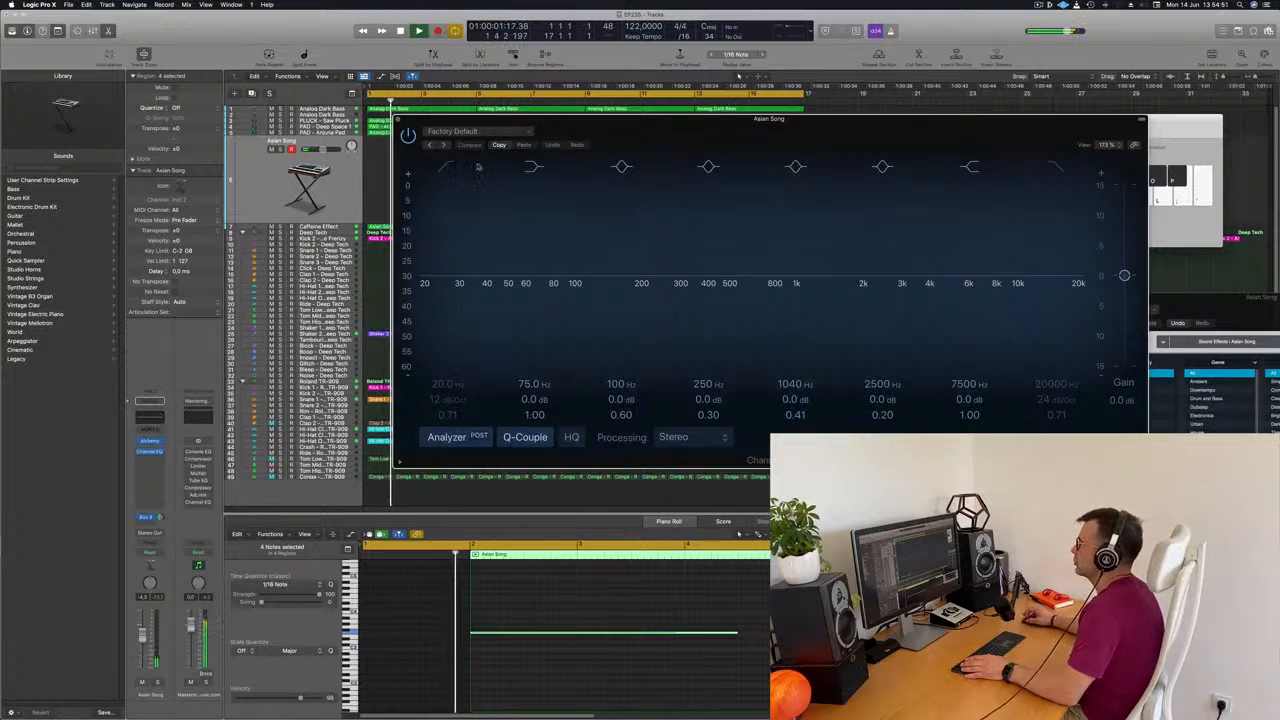
pyautogui.moveTo(400, 215); pyautogui.dragTo(738, 222)
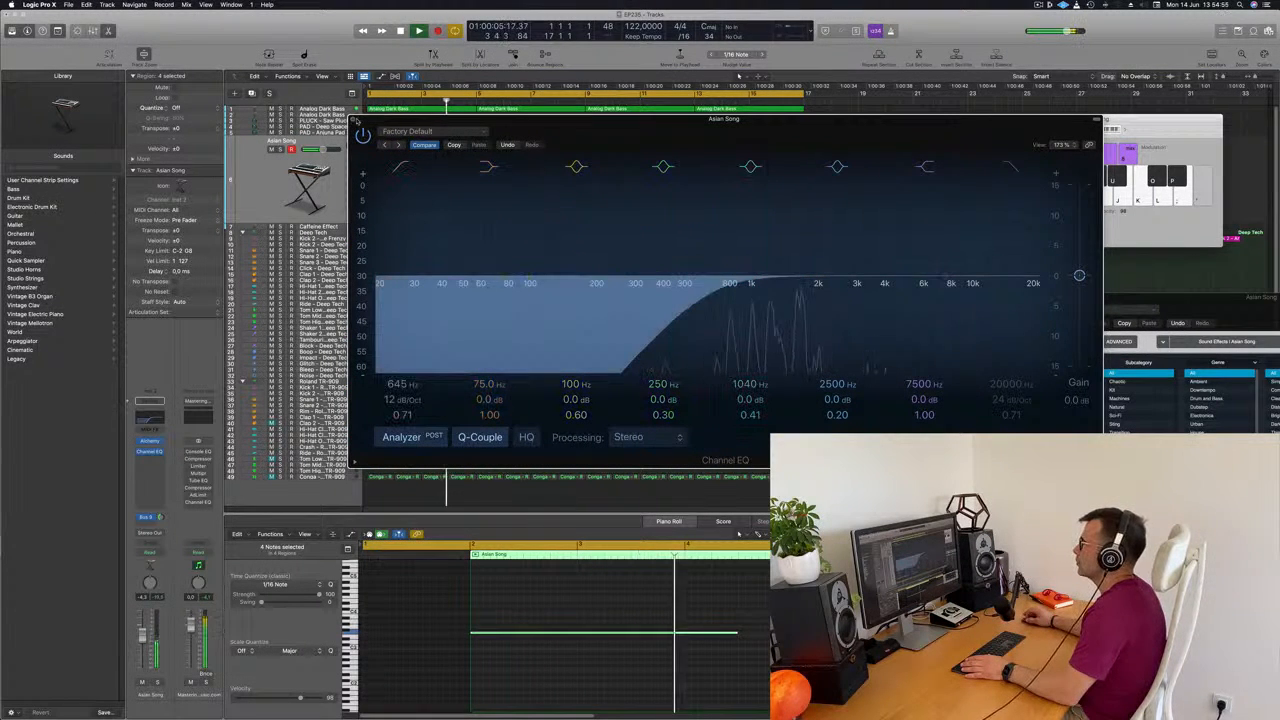
pyautogui.click(353, 120)
pyautogui.press('Return')
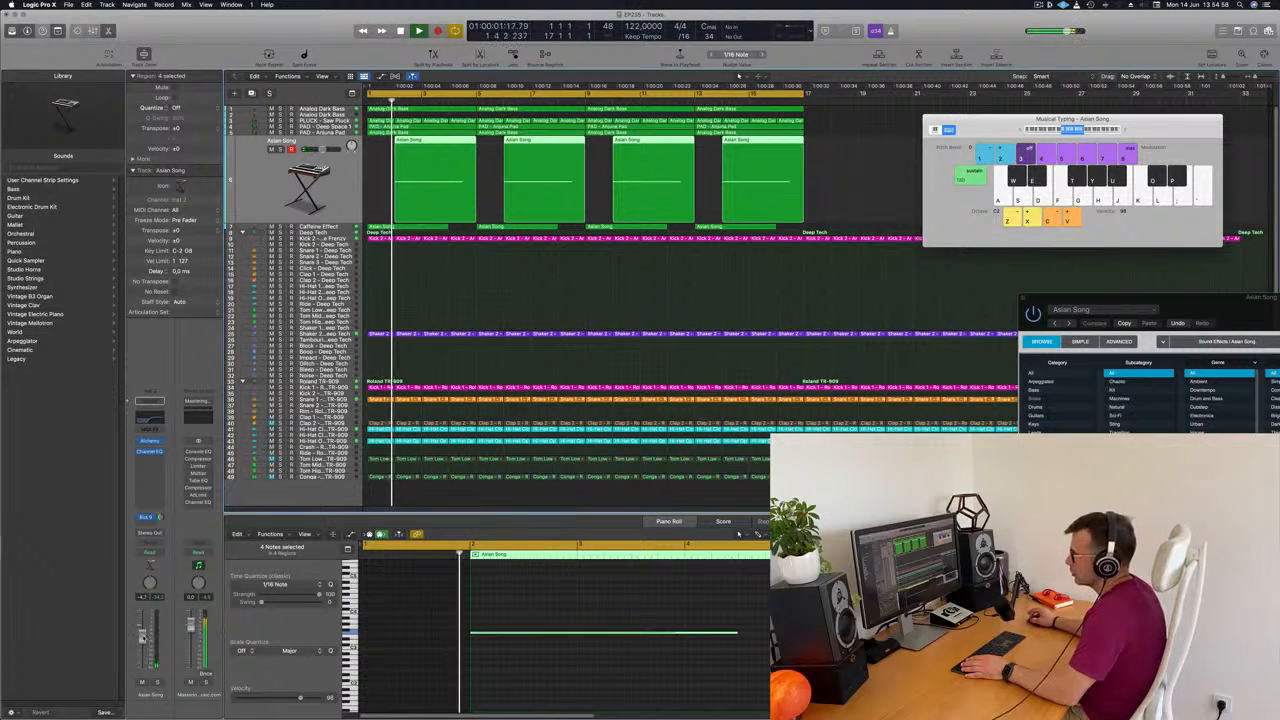
pyautogui.press('Return')
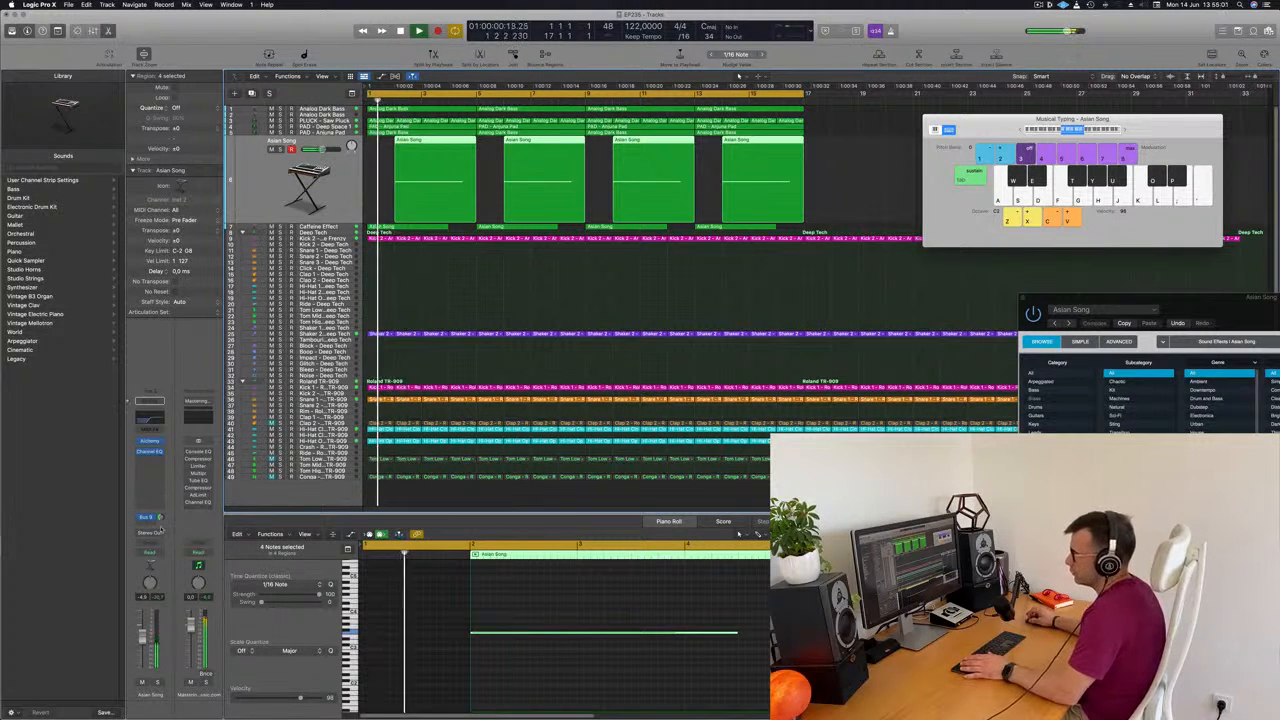
# Step: Insert the Step FX multi-effect after the Channel EQ on the Asian Song track
pyautogui.click(150, 459)
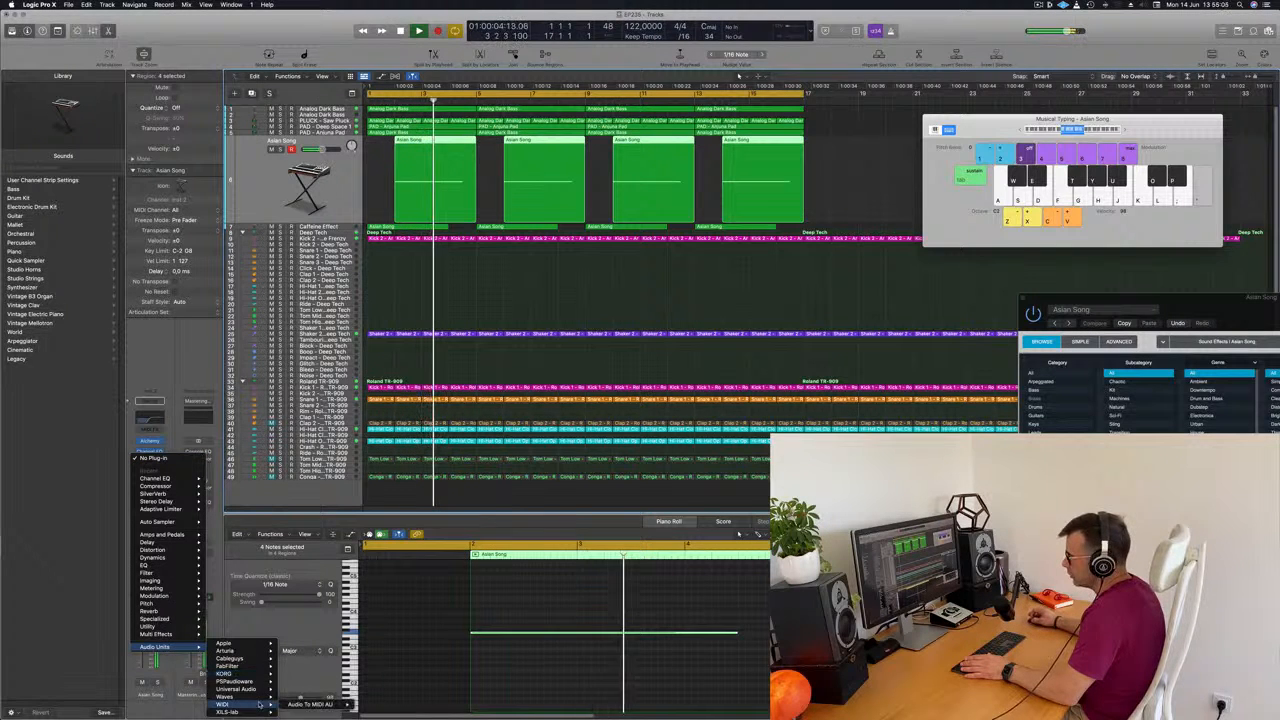
pyautogui.moveTo(165, 634)
pyautogui.moveTo(230, 641)
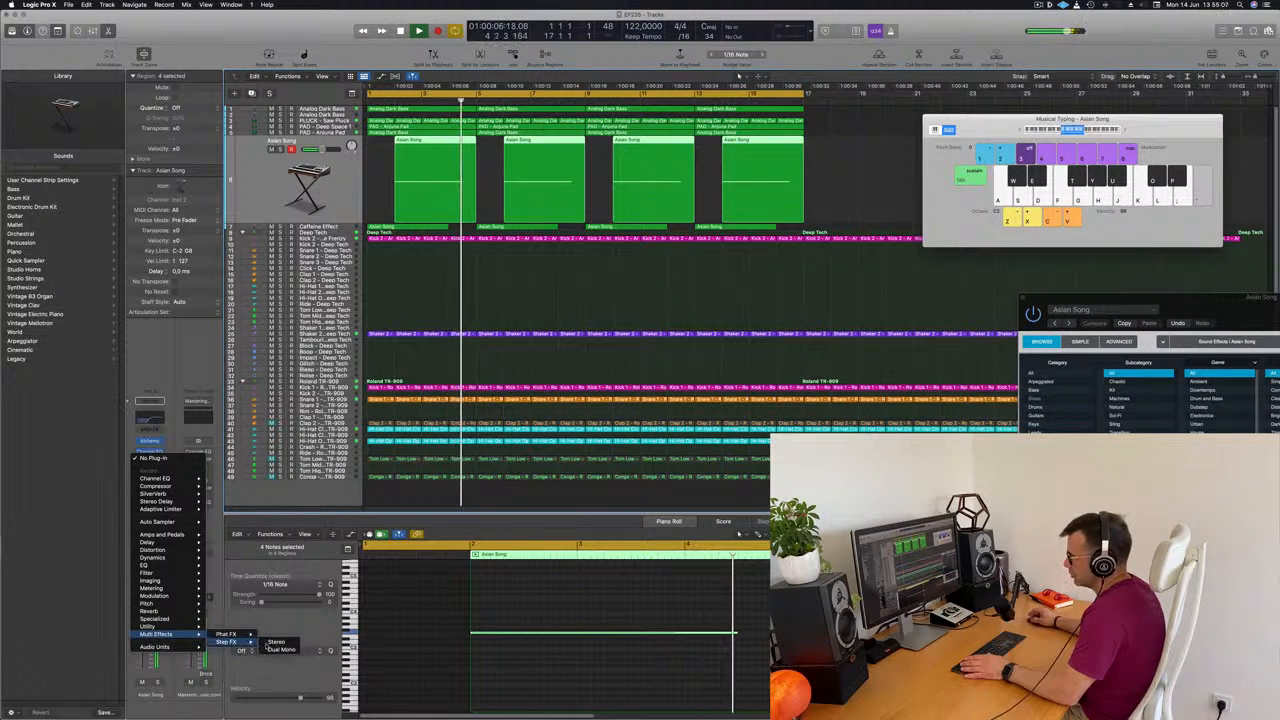
pyautogui.click(283, 648)
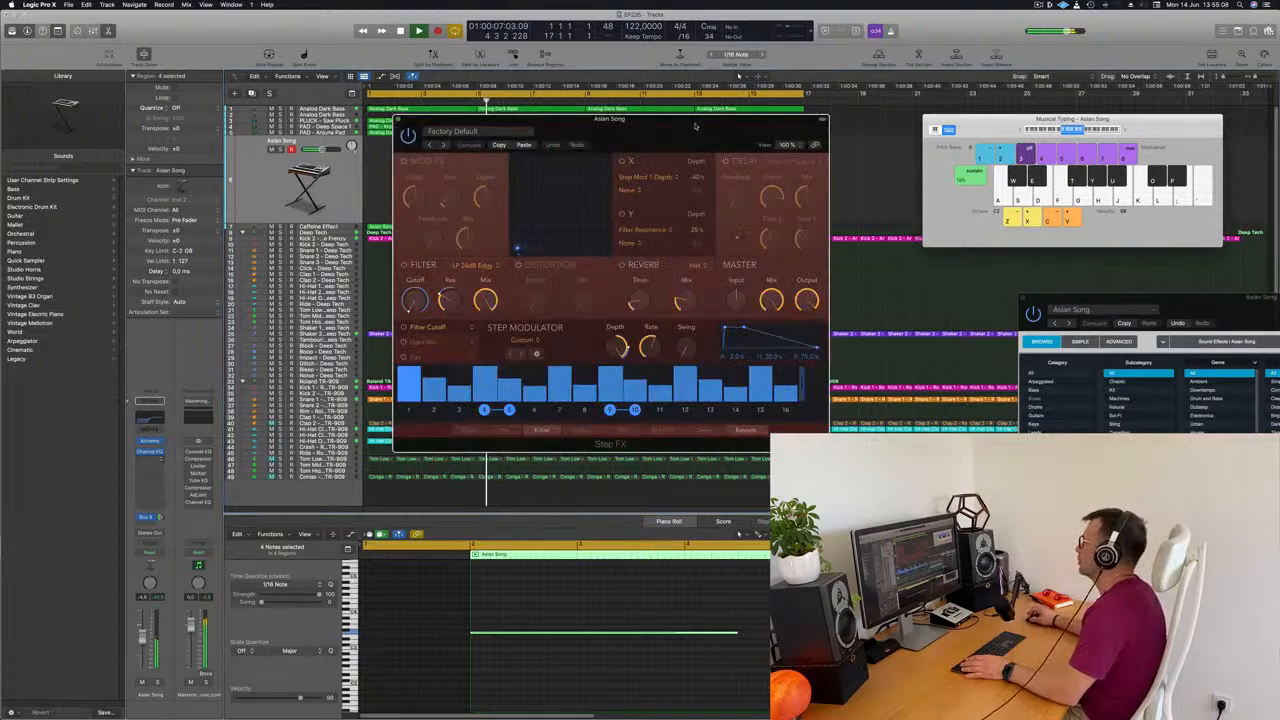
pyautogui.moveTo(940, 119); pyautogui.dragTo(848, 115)
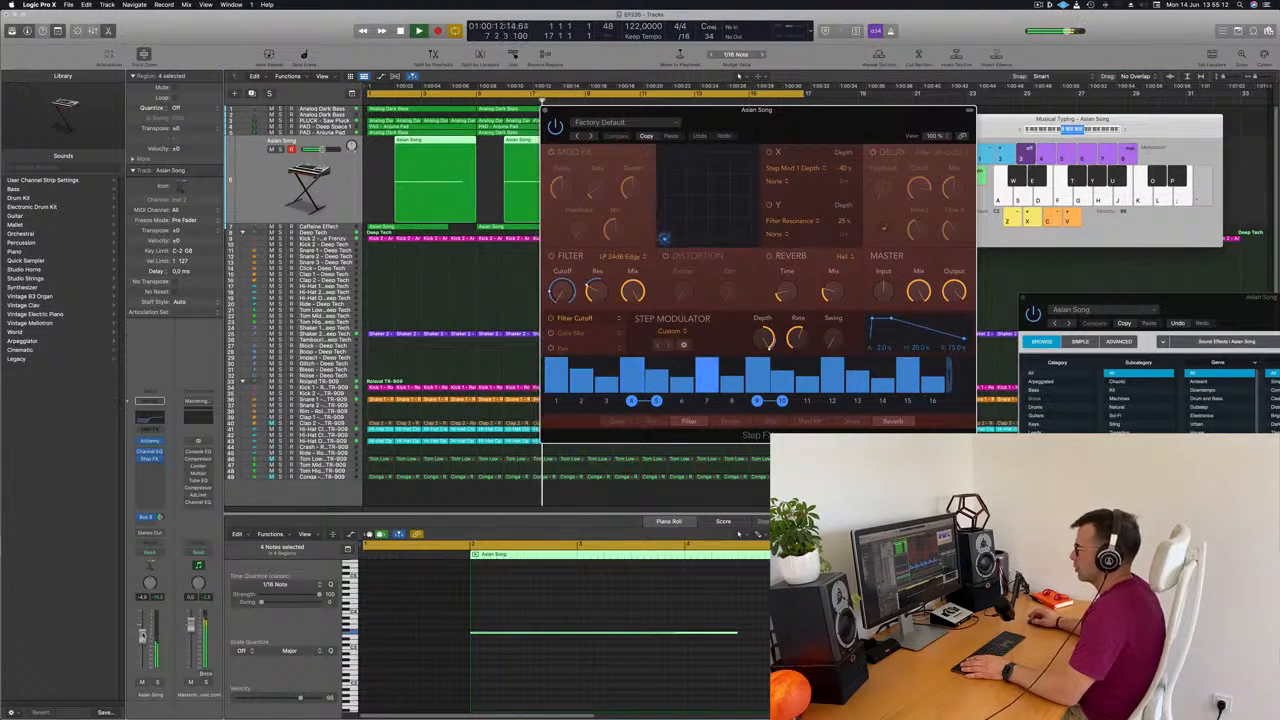
pyautogui.click(740, 117)
# Step: Audition the Brittle Spike preset in Step FX, load Broken Echoes instead, and close the plug-in window
pyautogui.moveTo(790, 123); pyautogui.dragTo(876, 165)
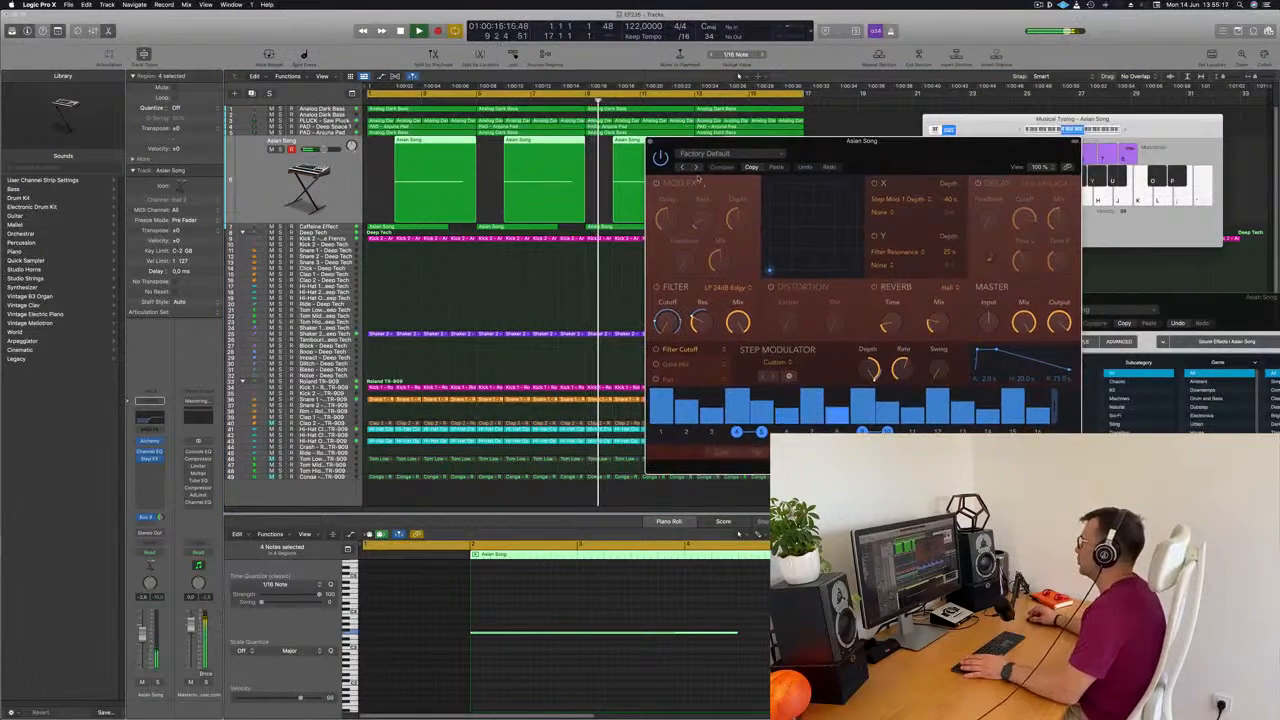
pyautogui.click(698, 168)
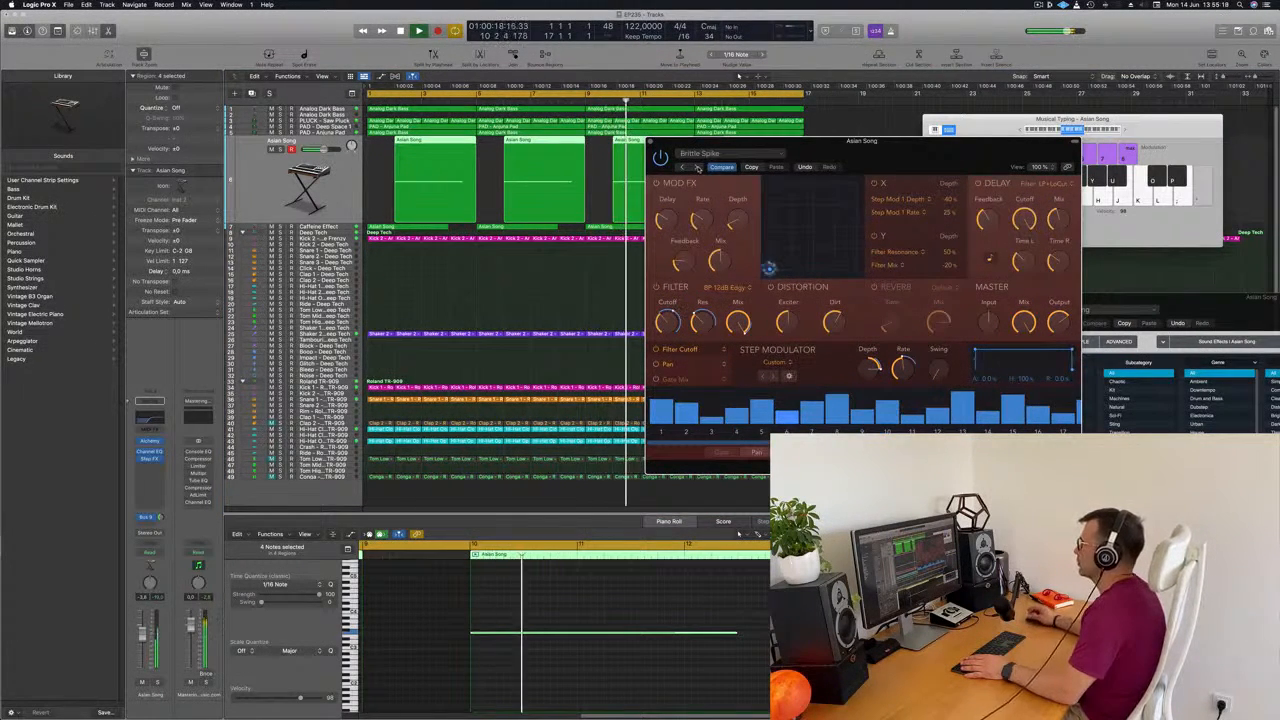
pyautogui.click(698, 168)
pyautogui.moveTo(915, 155); pyautogui.dragTo(1045, 155)
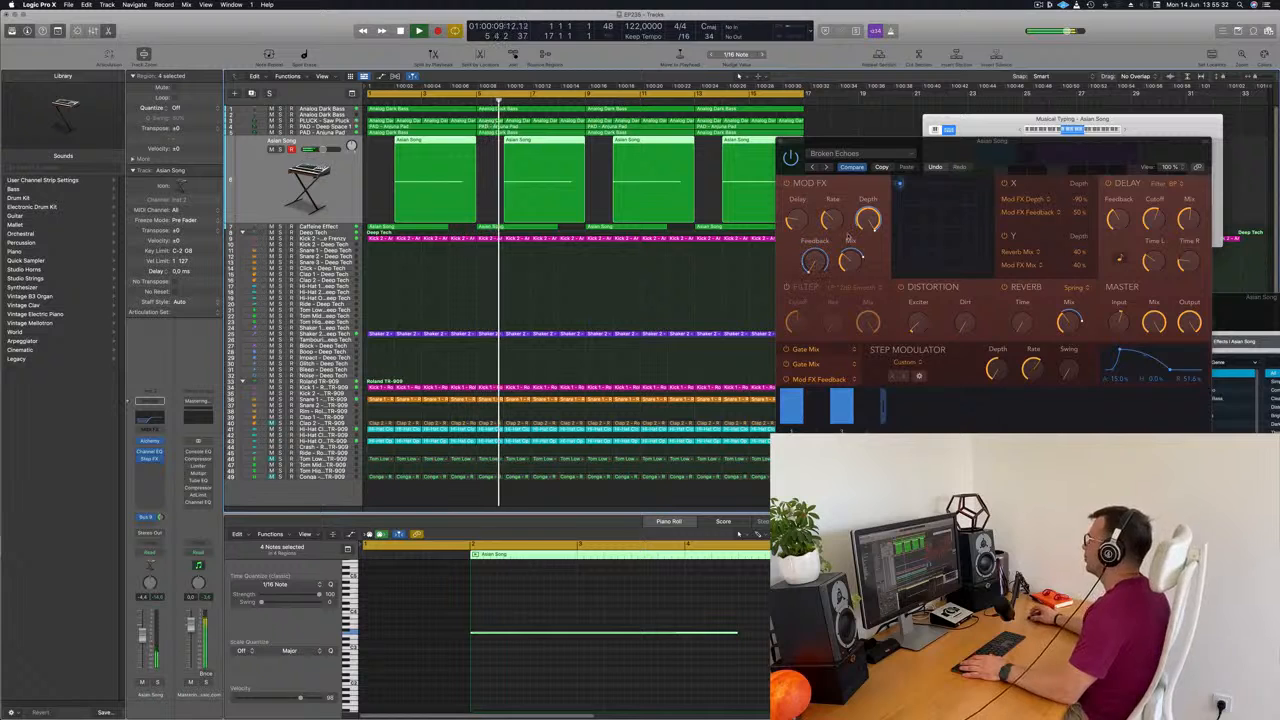
pyautogui.moveTo(1010, 168); pyautogui.dragTo(882, 218)
pyautogui.click(654, 191)
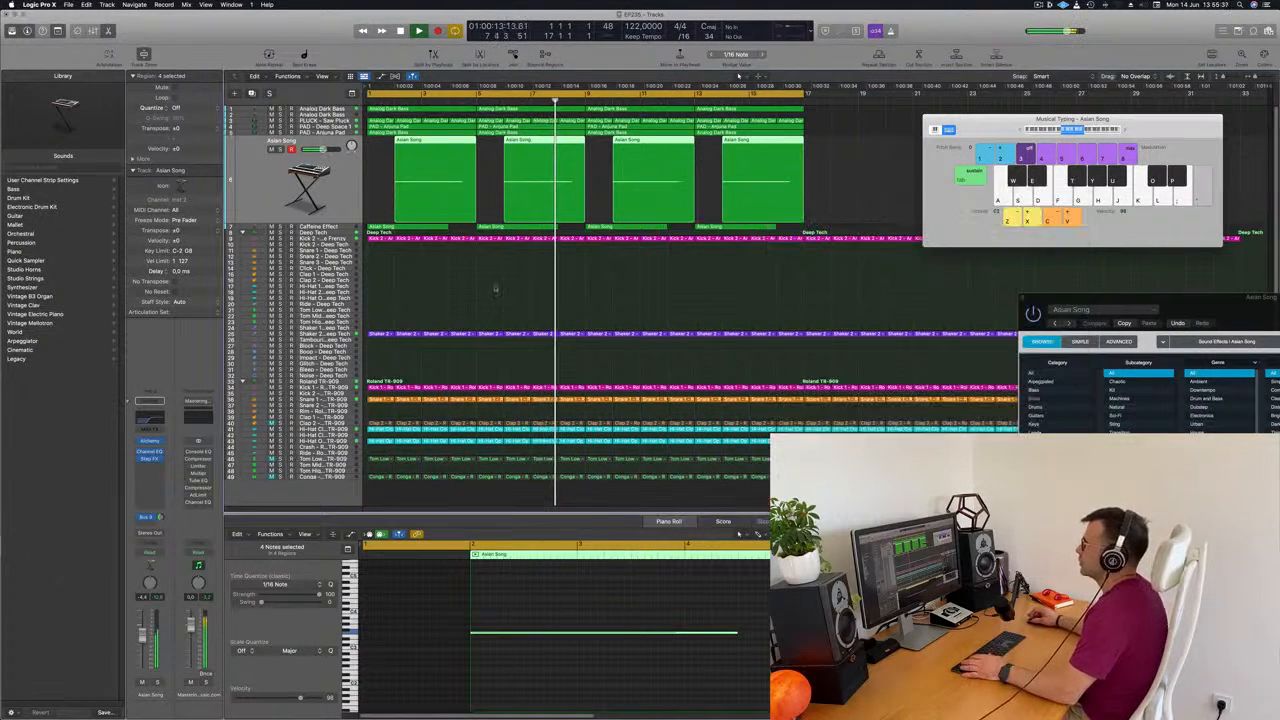
# Step: Replay the loop from the start while comparing the Caffeine Effect, Asian Song and PAD - Deep Space 1 tracks in the mix
pyautogui.click(346, 230)
pyautogui.press('Return')
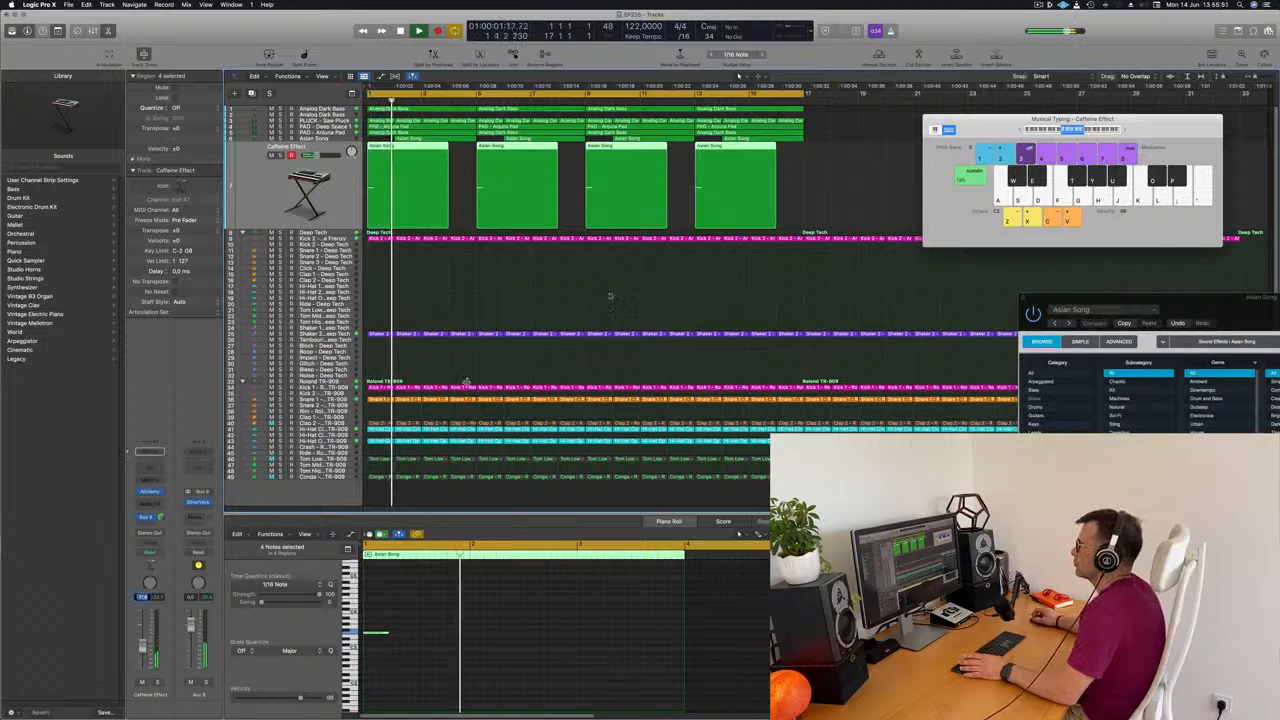
pyautogui.click(521, 301)
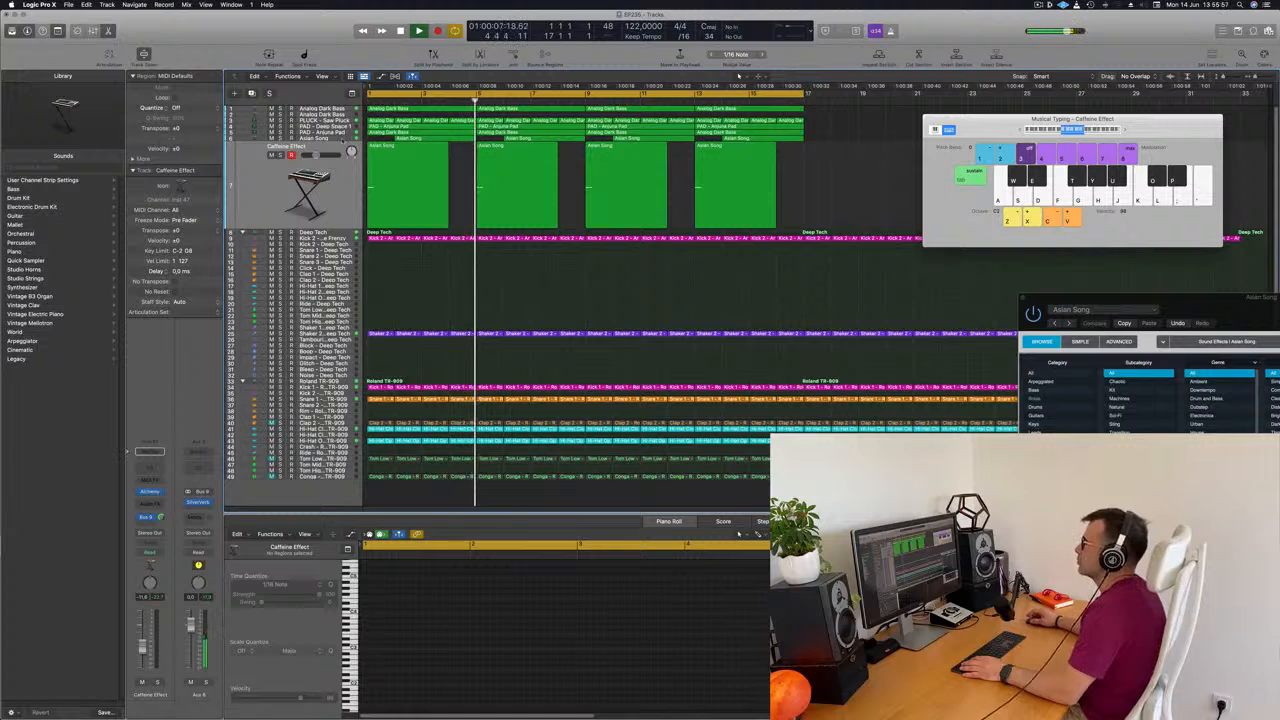
pyautogui.press('Up')
pyautogui.press('Return')
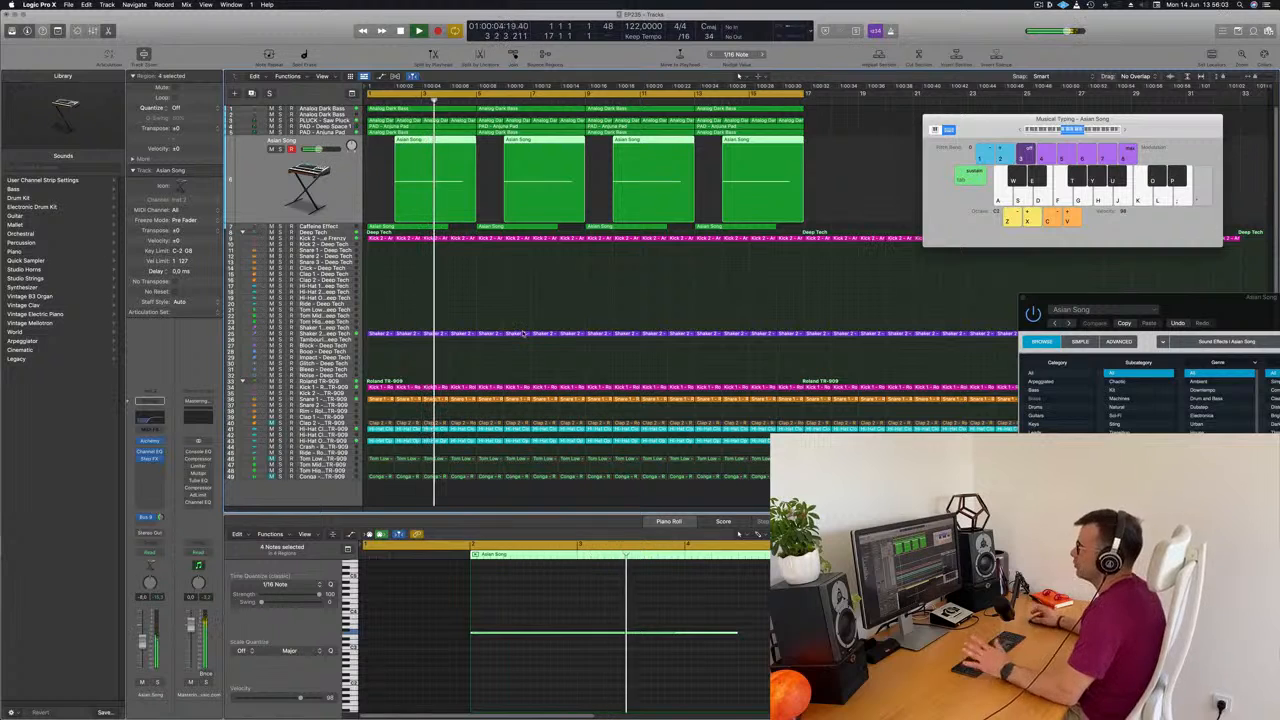
pyautogui.press('Up')
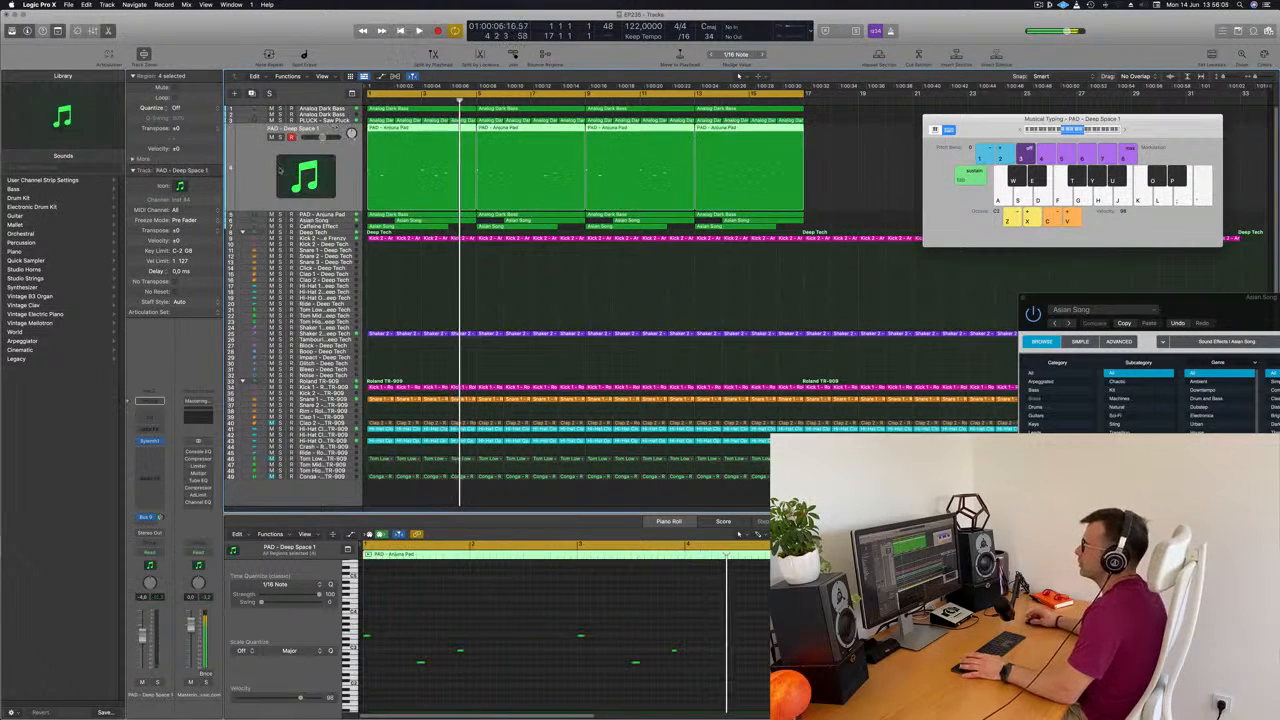
pyautogui.press('Return')
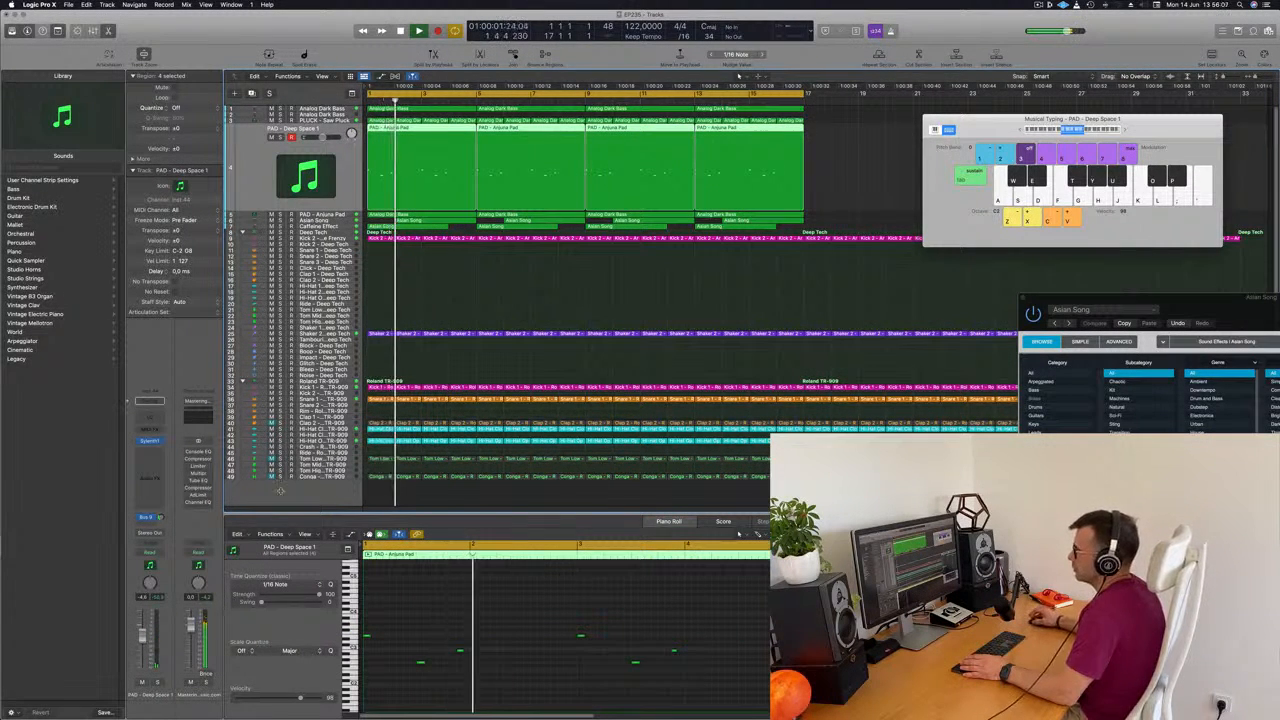
pyautogui.click(640, 295)
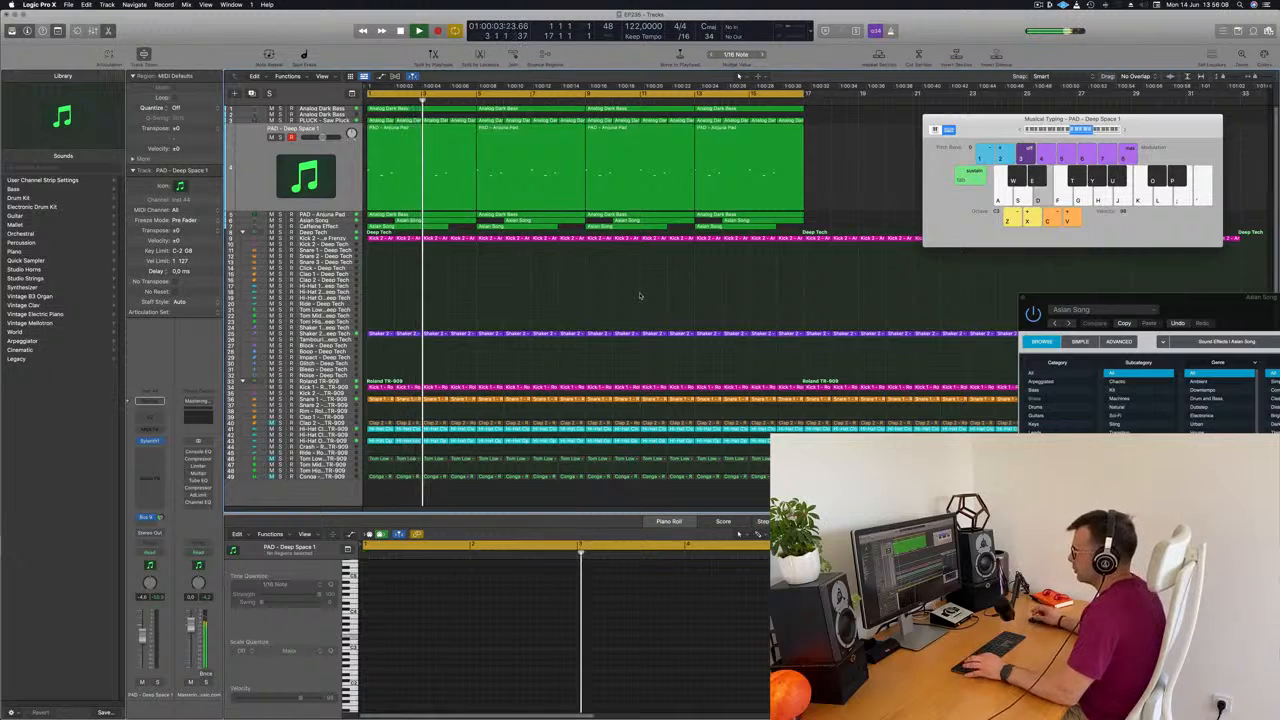
# Step: Hide Musical Typing, add a Compressor to the PAD - Deep Space 1 channel in the mixer, and open its settings
pyautogui.press('super+k')
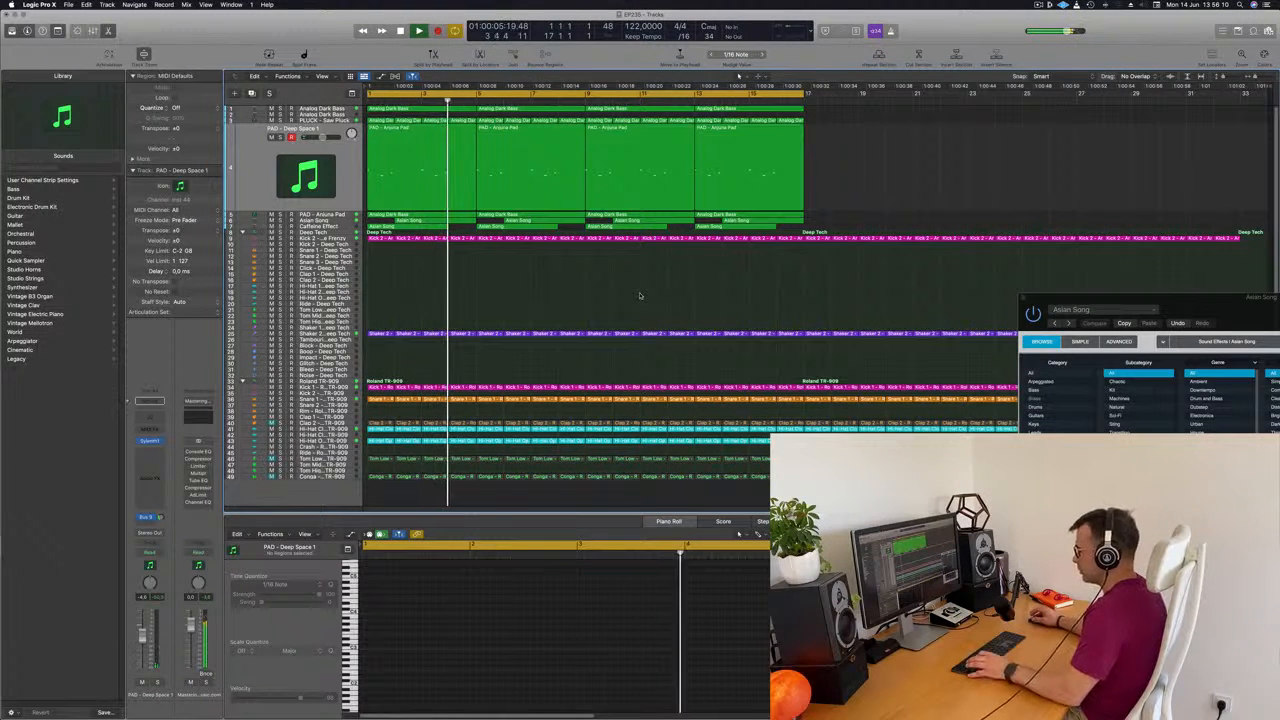
pyautogui.press('x')
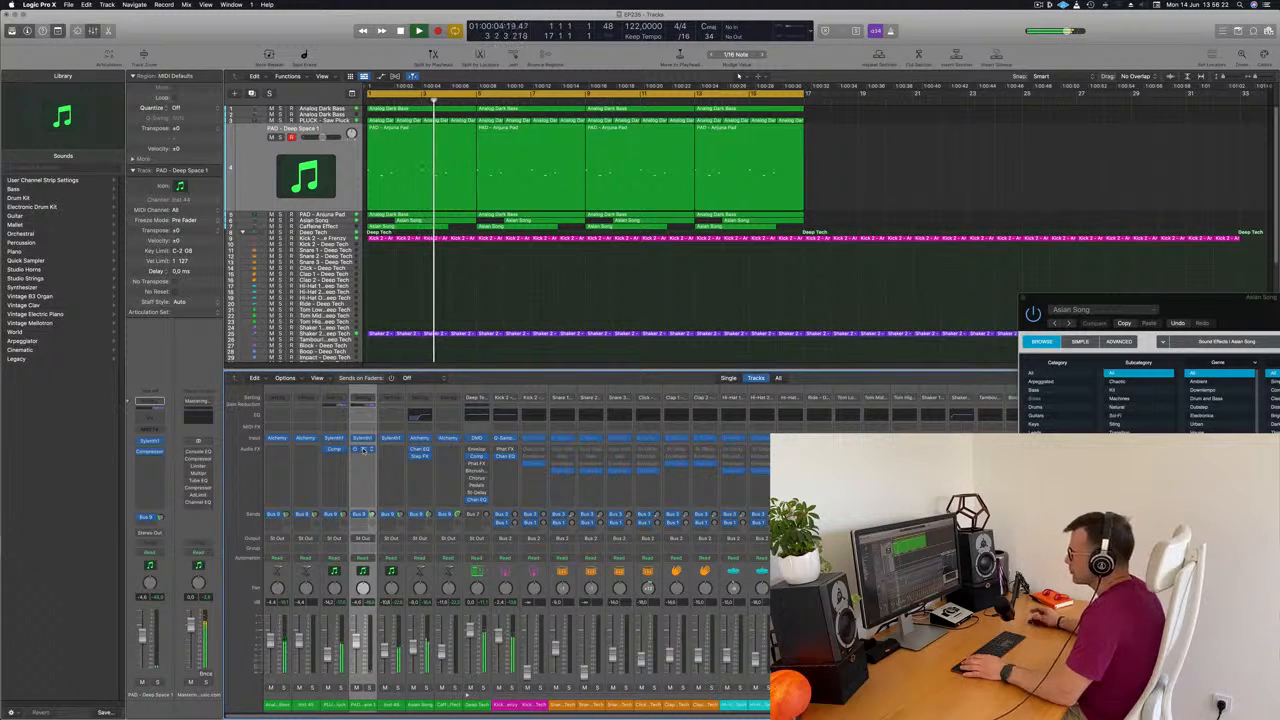
pyautogui.click(363, 450)
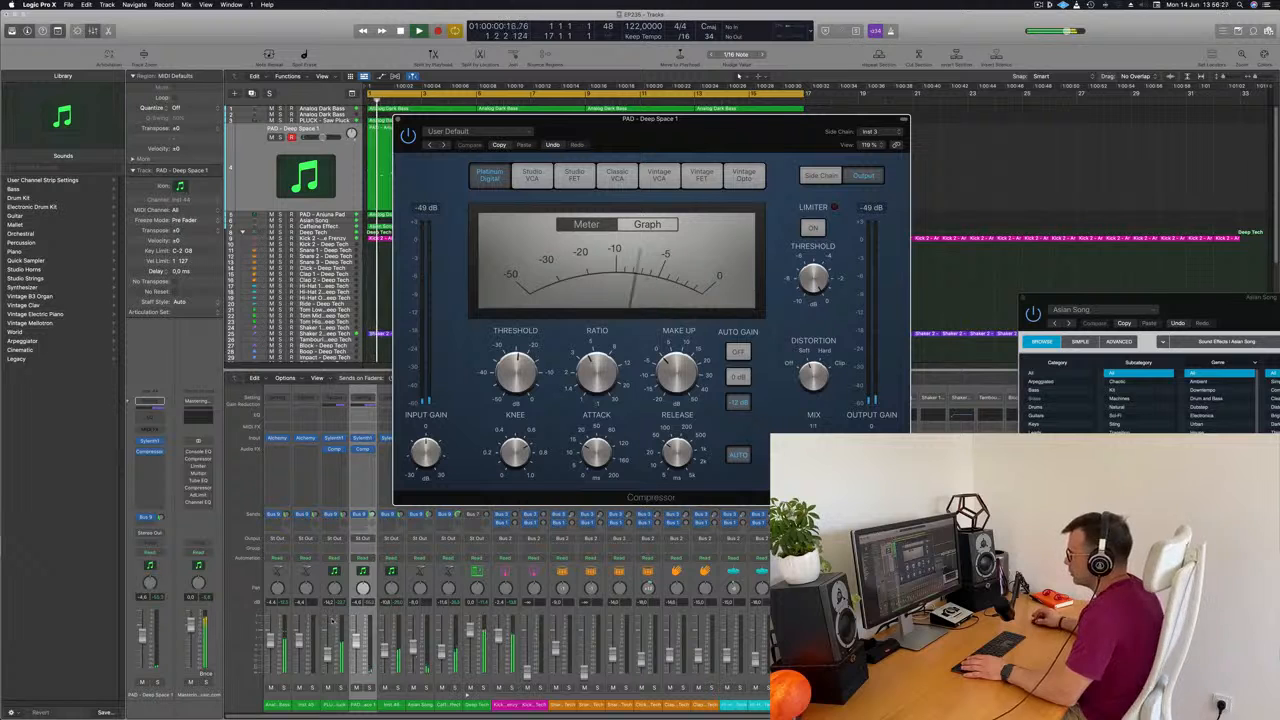
# Step: Solo the PAD - Deep Space 1 track to hear its compression alone, close the Compressor window, and unsolo the track
pyautogui.click(368, 688)
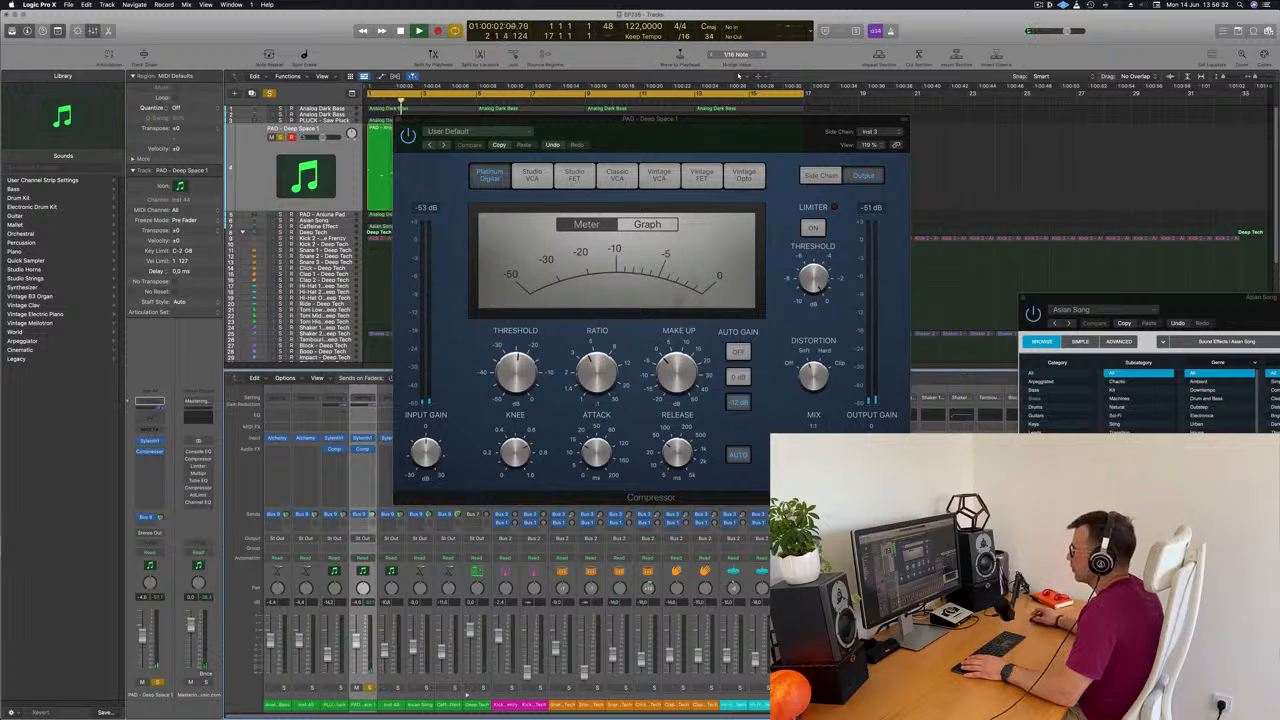
pyautogui.moveTo(421, 126); pyautogui.dragTo(481, 186)
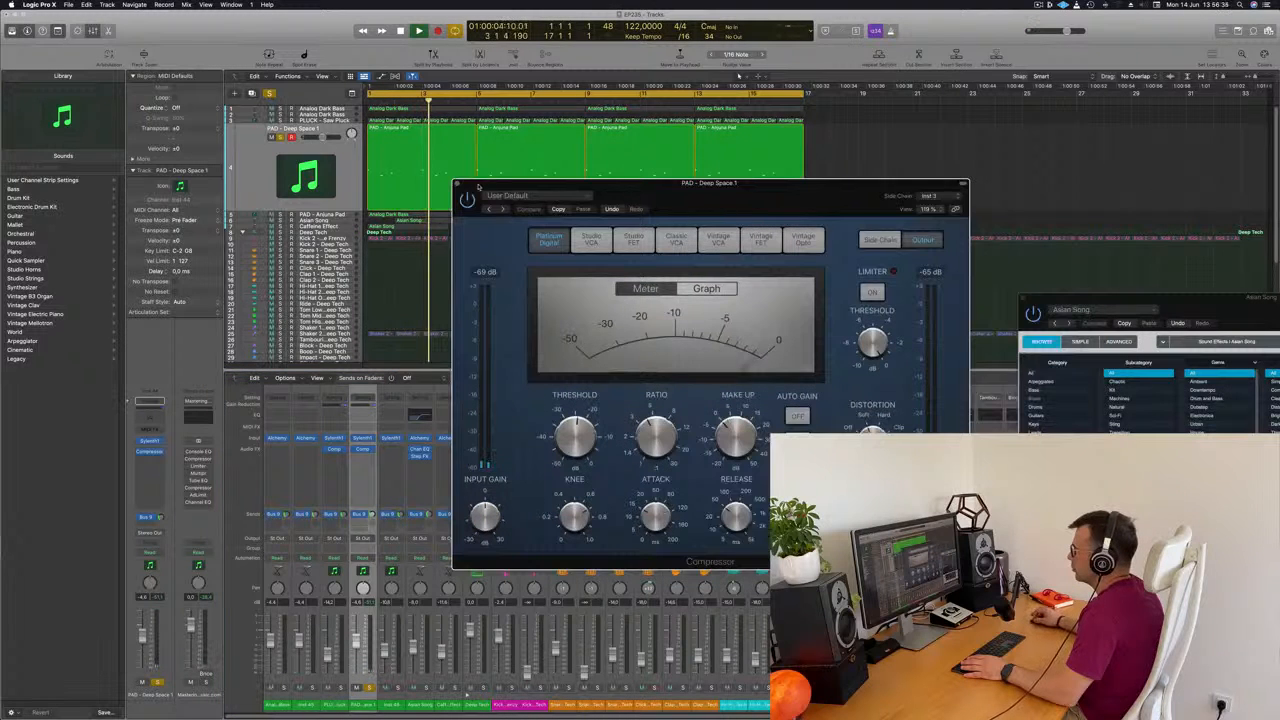
pyautogui.click(458, 184)
pyautogui.press('Return')
pyautogui.click(284, 147)
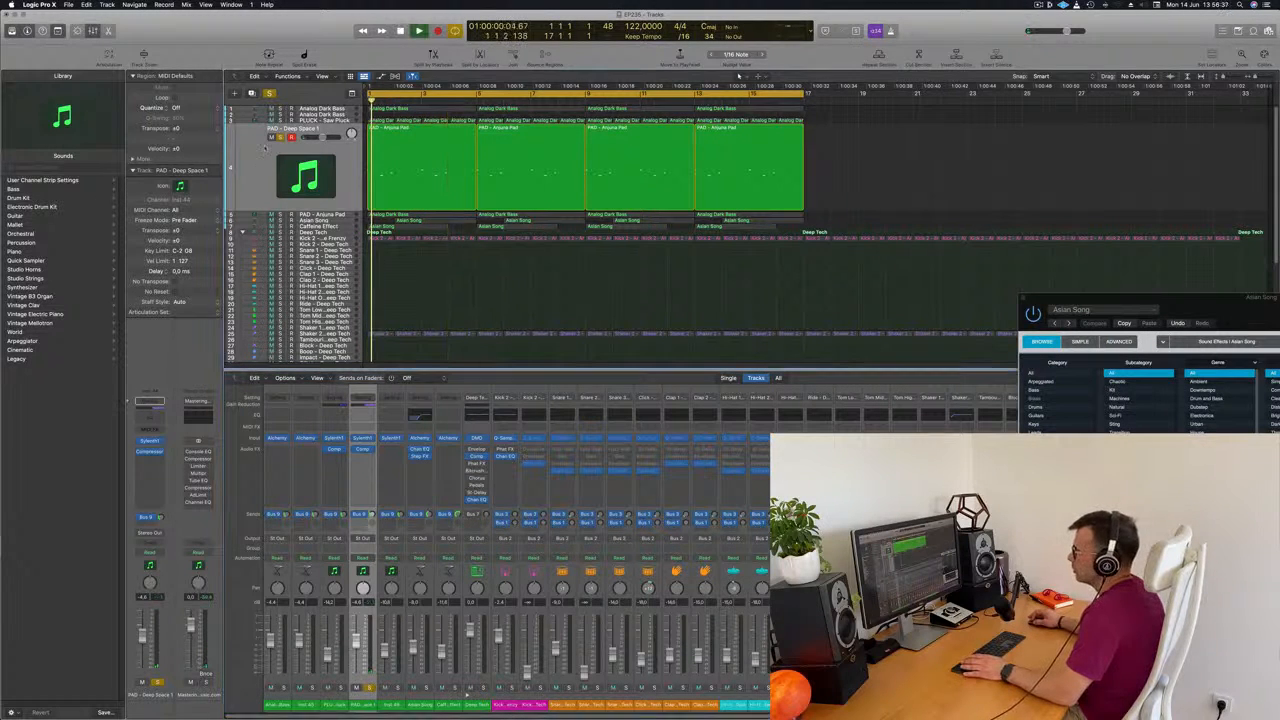
pyautogui.click(281, 138)
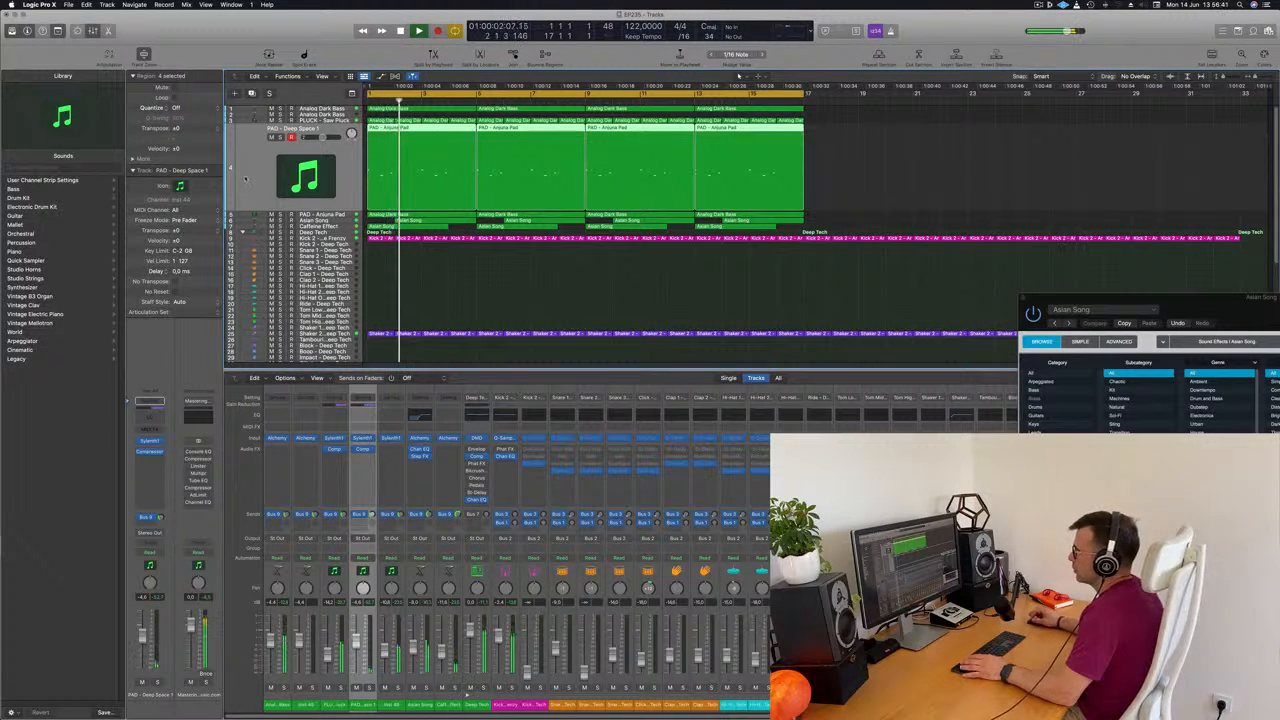
# Step: Load the PAD - Anjuna Pad preset in Sylenth1 on the PAD - Deep Space 1 track, replay the loop, and close the plug-in window
pyautogui.click(151, 443)
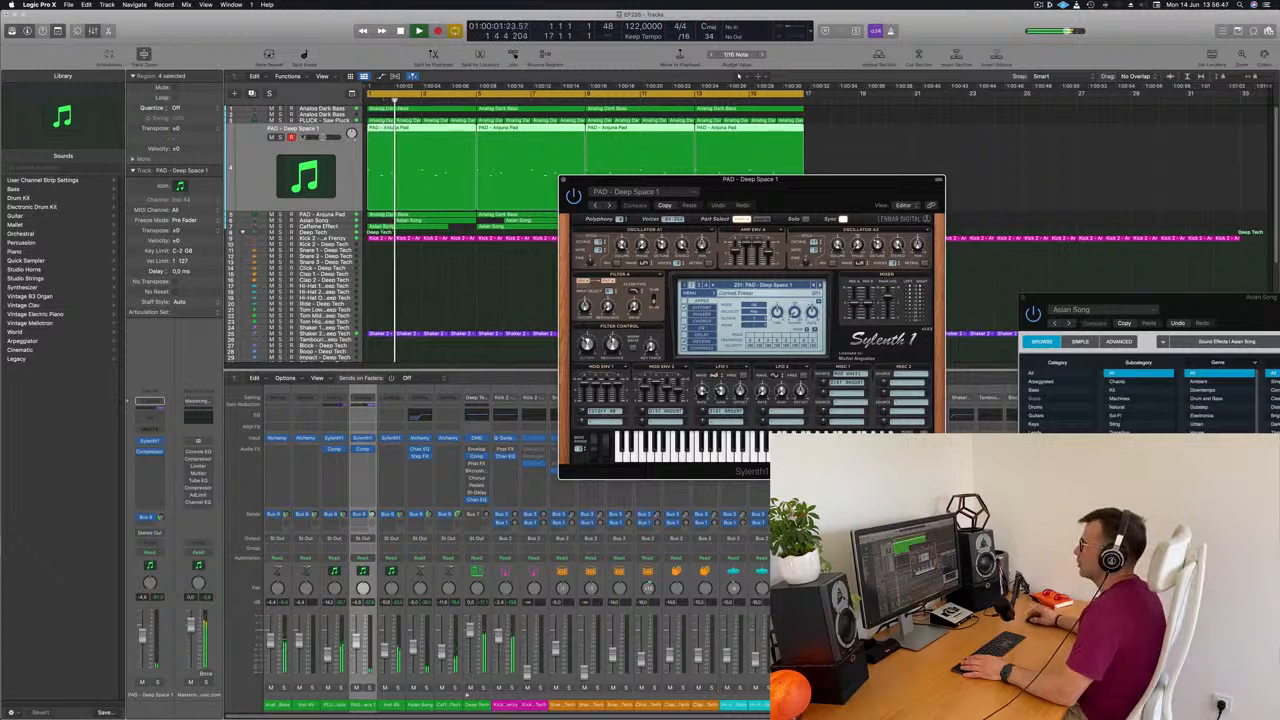
pyautogui.press('Up')
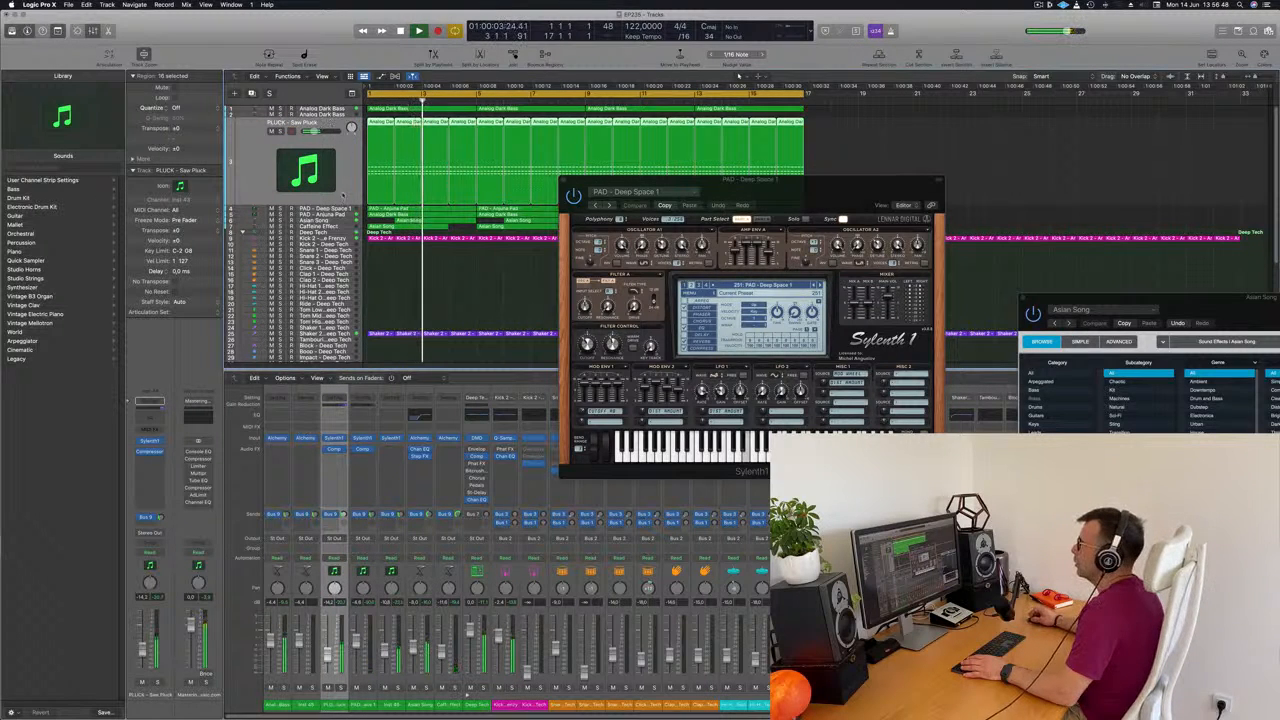
pyautogui.press('Down')
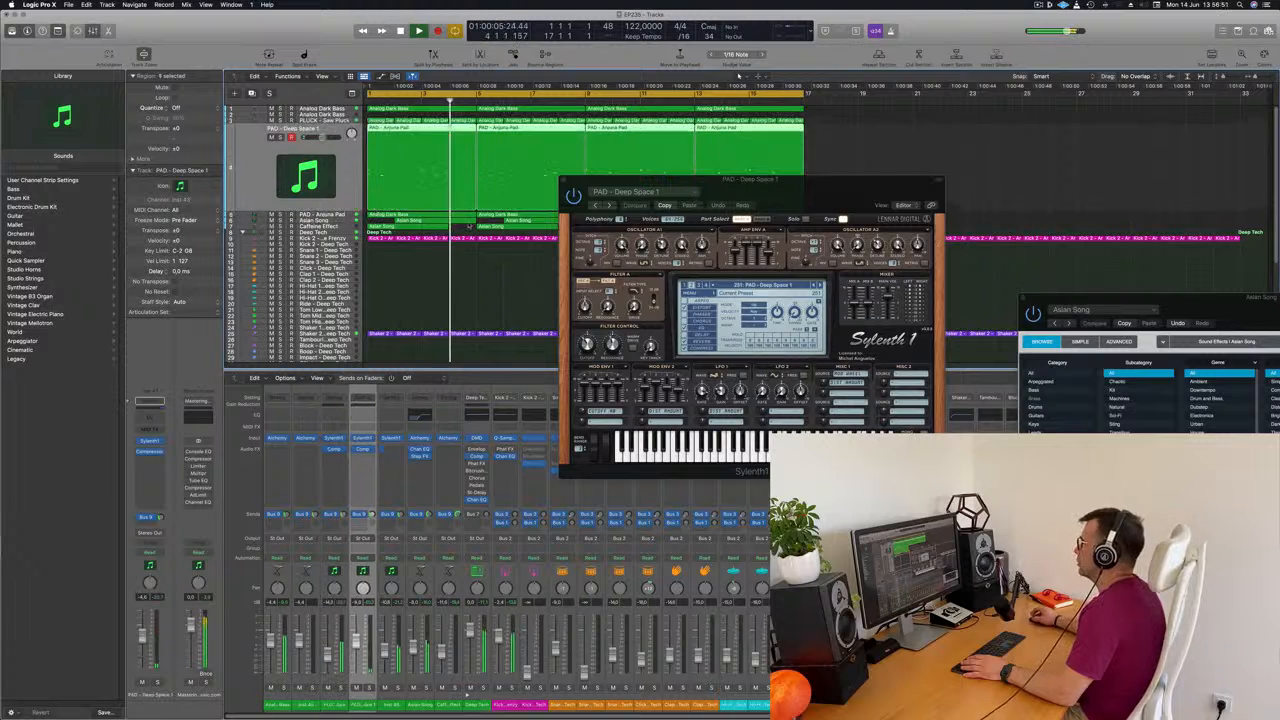
pyautogui.click(793, 285)
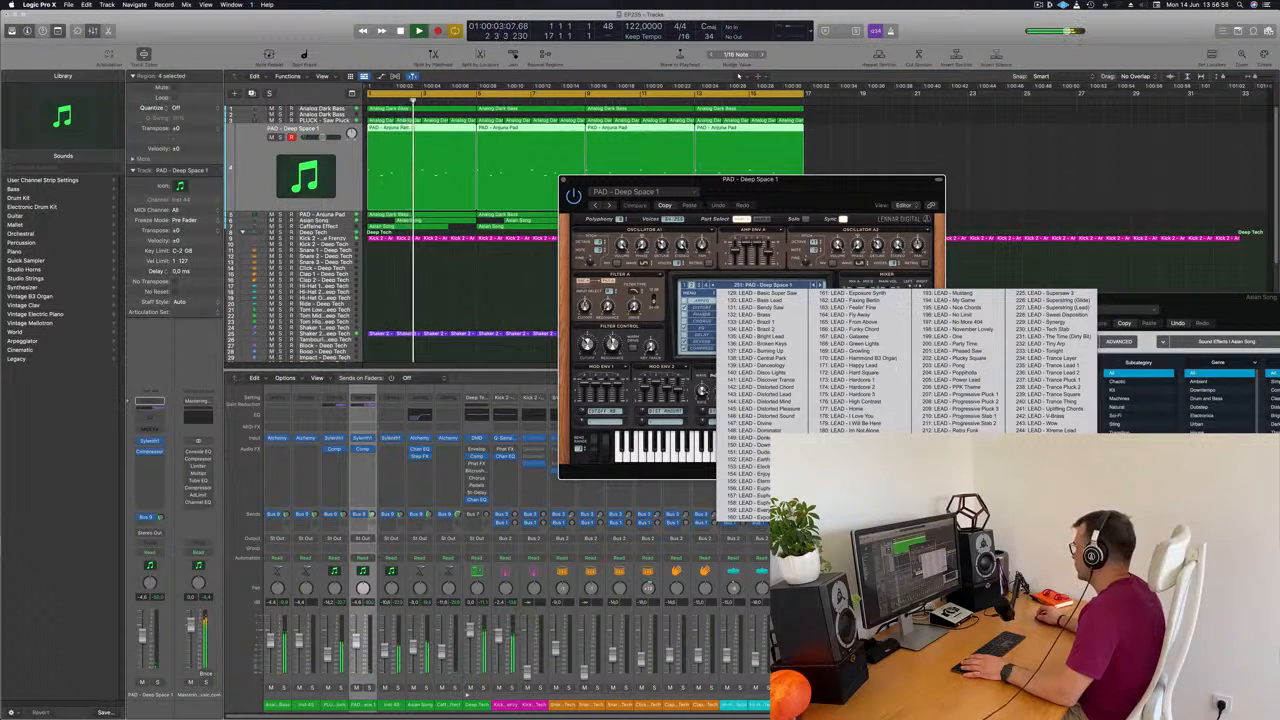
pyautogui.click(1046, 452)
pyautogui.press('space')
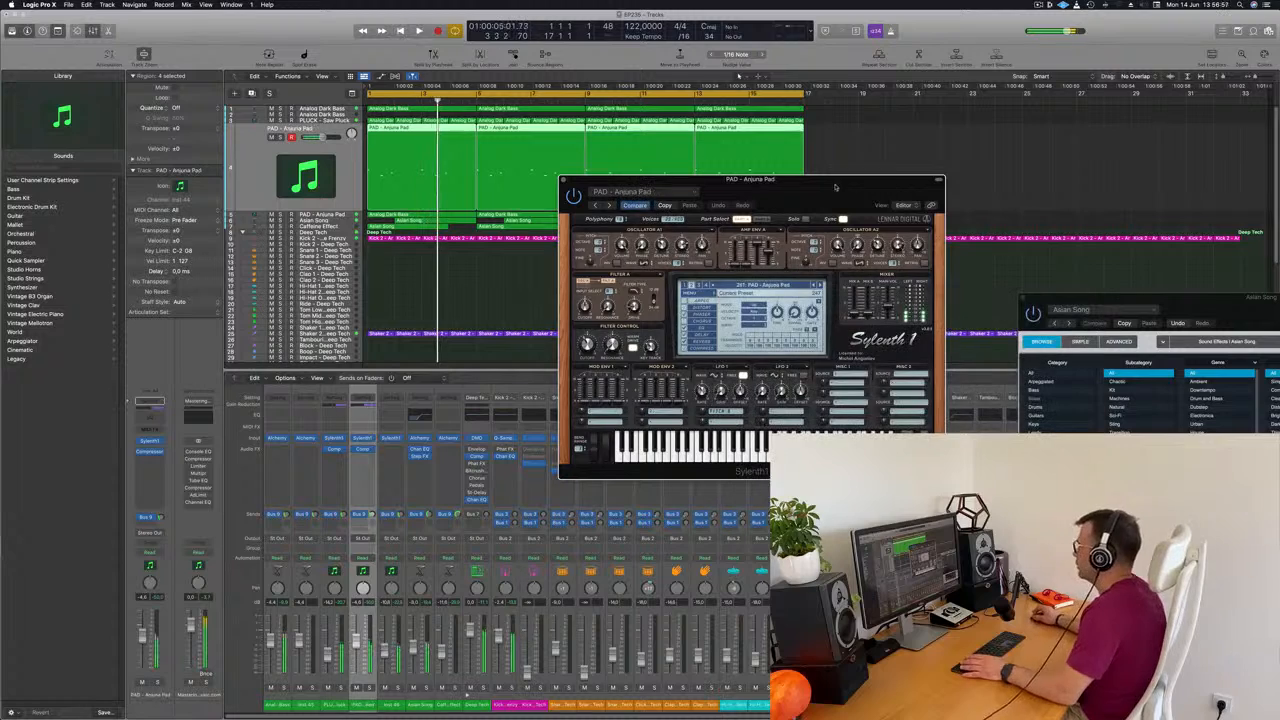
pyautogui.moveTo(887, 183); pyautogui.dragTo(1107, 149)
pyautogui.click(890, 116)
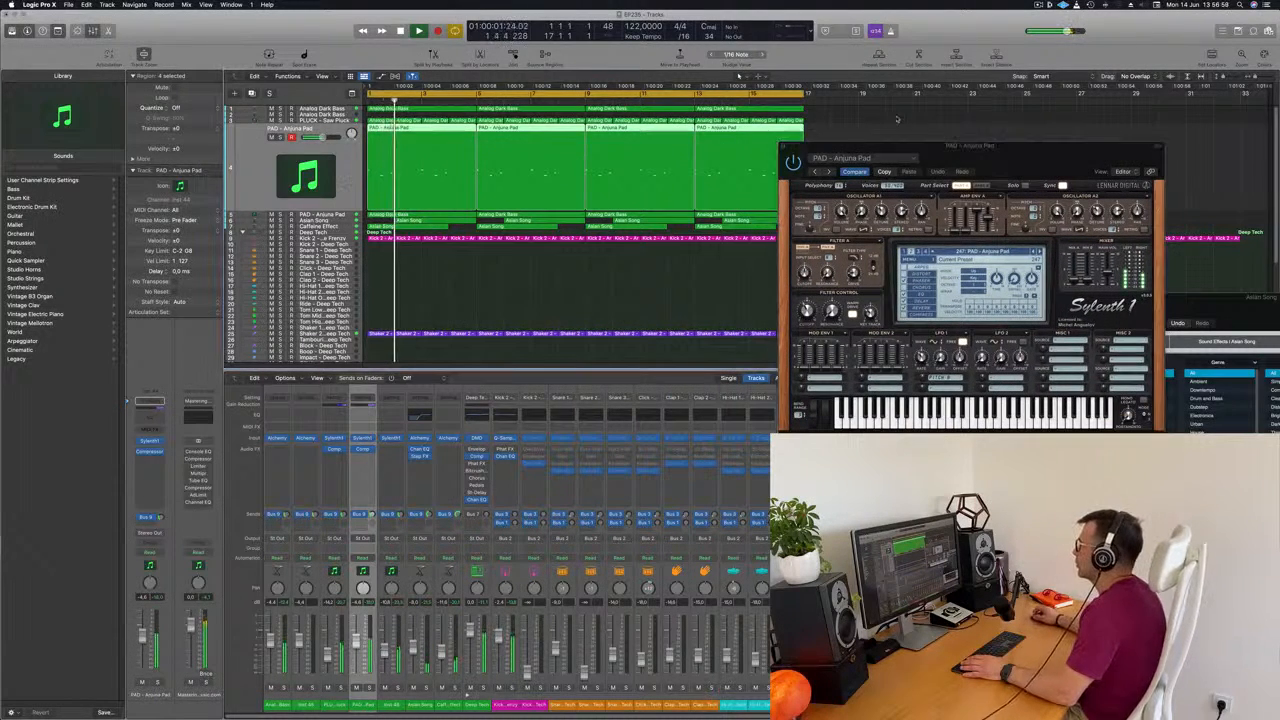
pyautogui.click(784, 148)
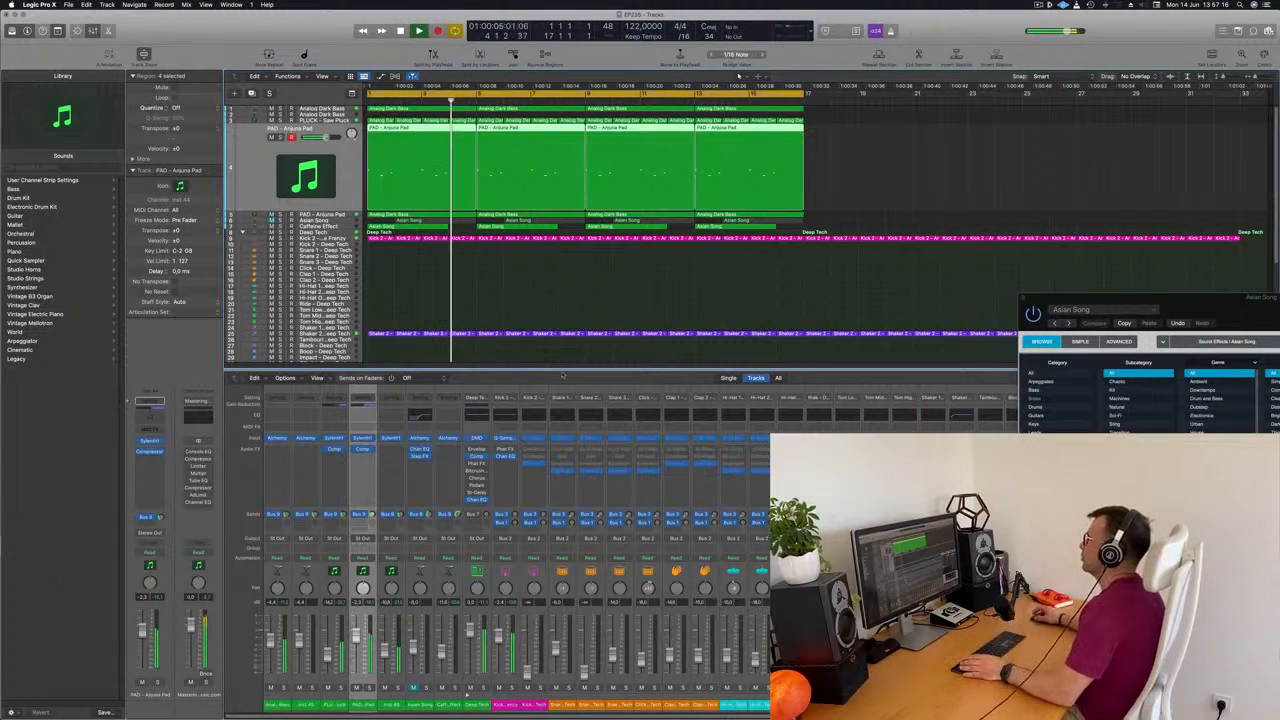
# Step: Copy all bass, pluck, pad and effects regions from bars 1–16 to bar 17, and extend the cycle range to bar 33
pyautogui.moveTo(815, 109); pyautogui.dragTo(381, 231)
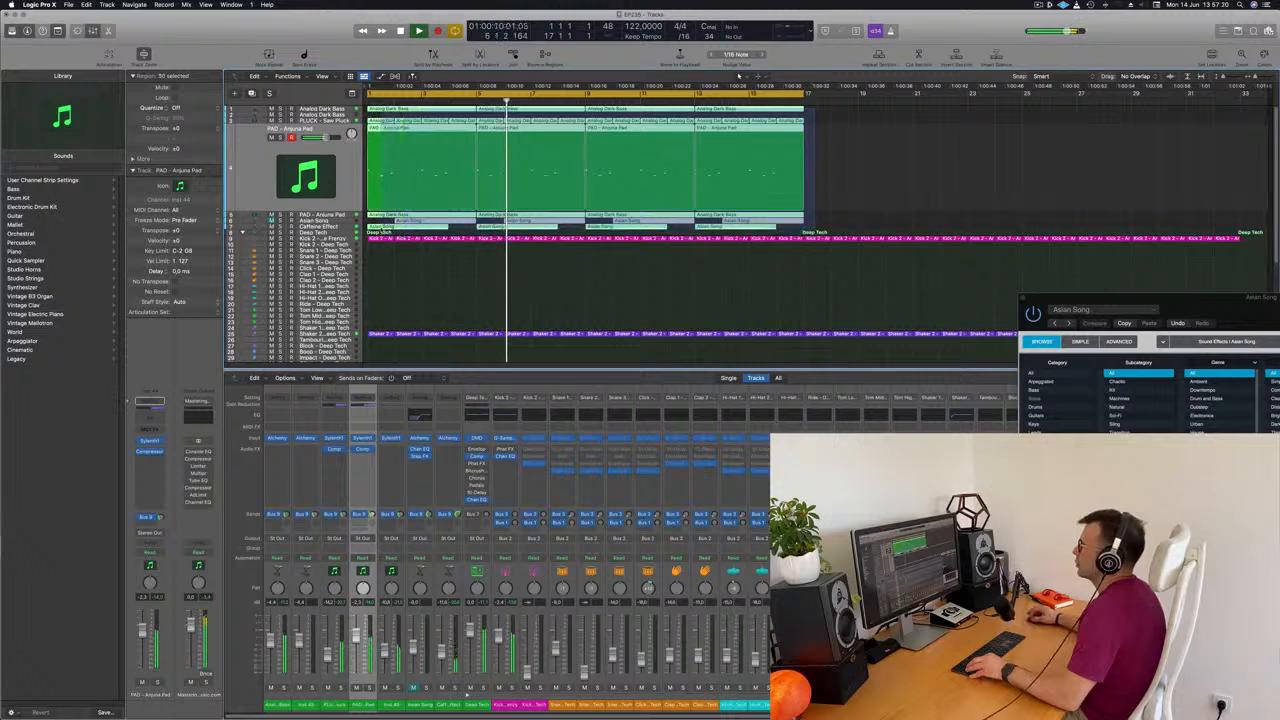
pyautogui.moveTo(418, 110); pyautogui.dragTo(852, 121)
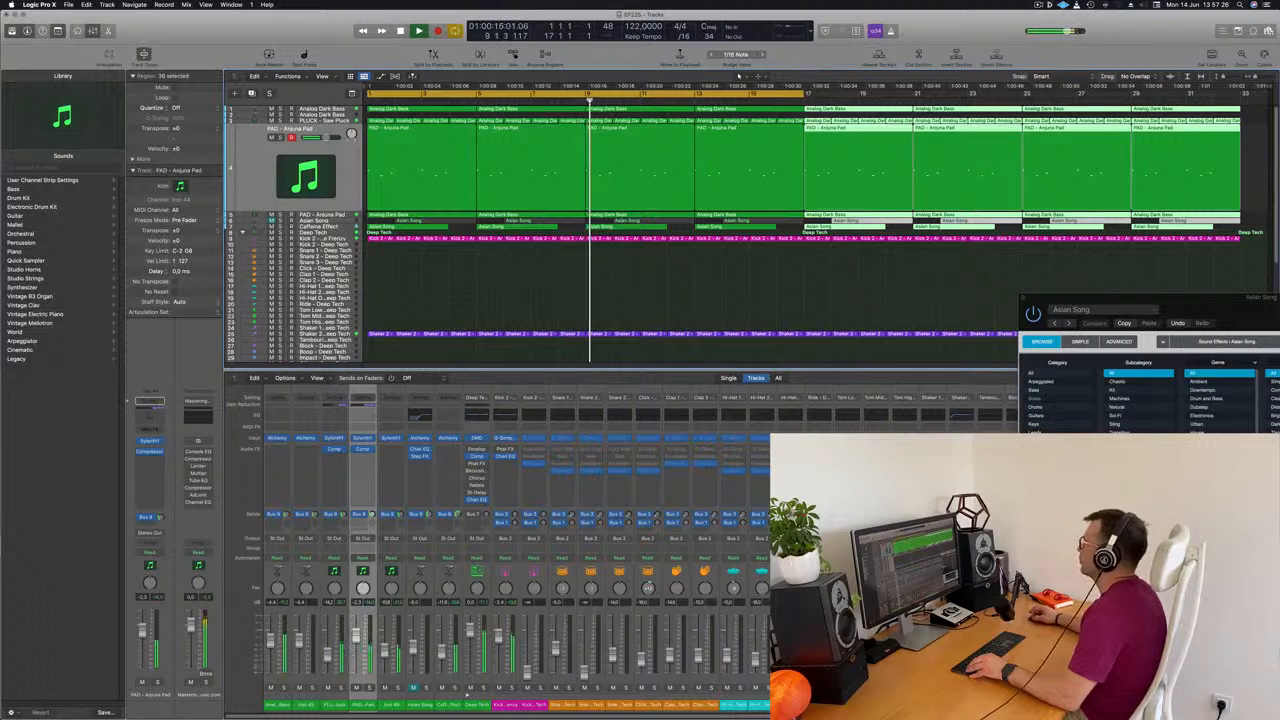
pyautogui.click(435, 297)
pyautogui.press('Return')
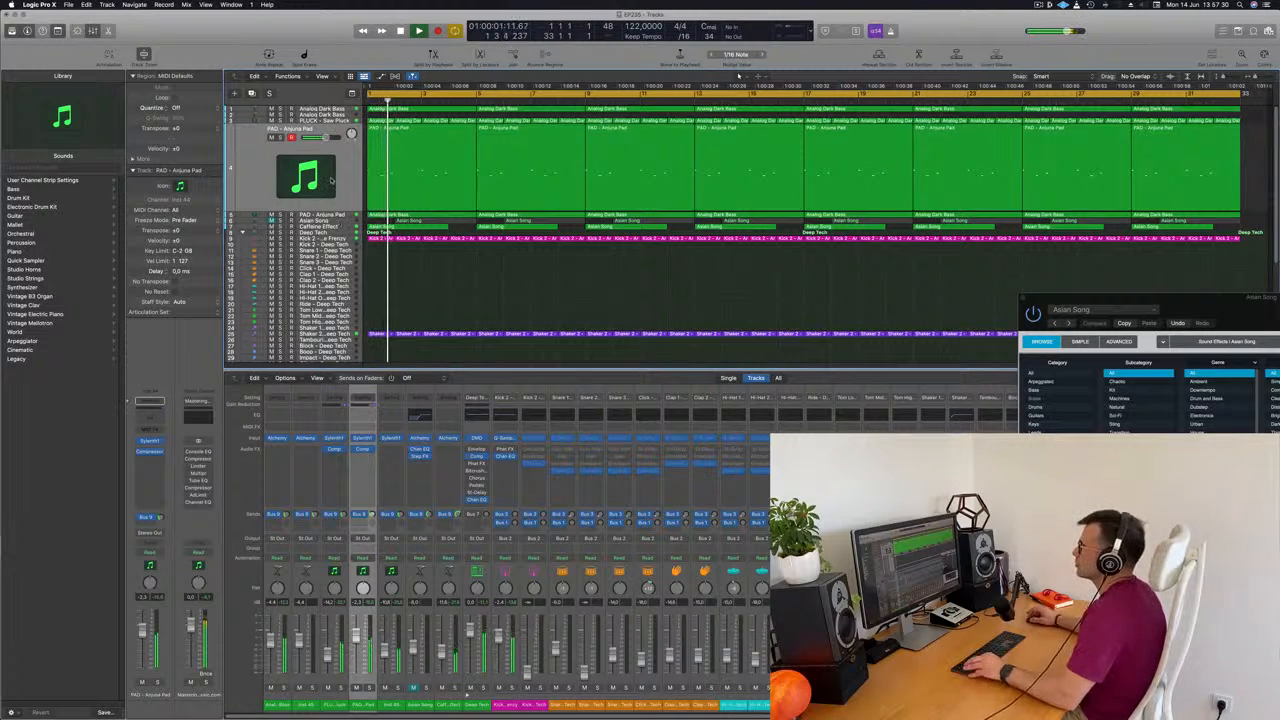
# Step: Delete the first region, at bar 1, from the Caffeine Effect track
pyautogui.click(340, 228)
pyautogui.press('space')
pyautogui.click(409, 147)
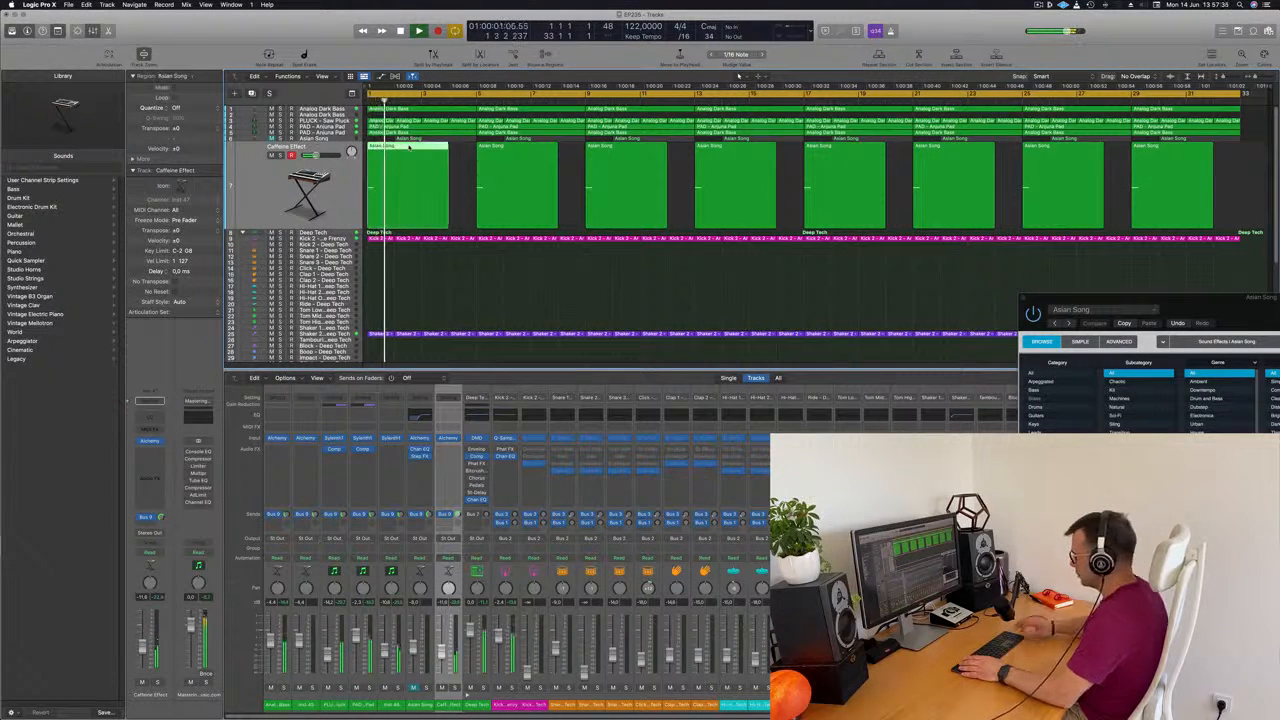
pyautogui.press('Delete')
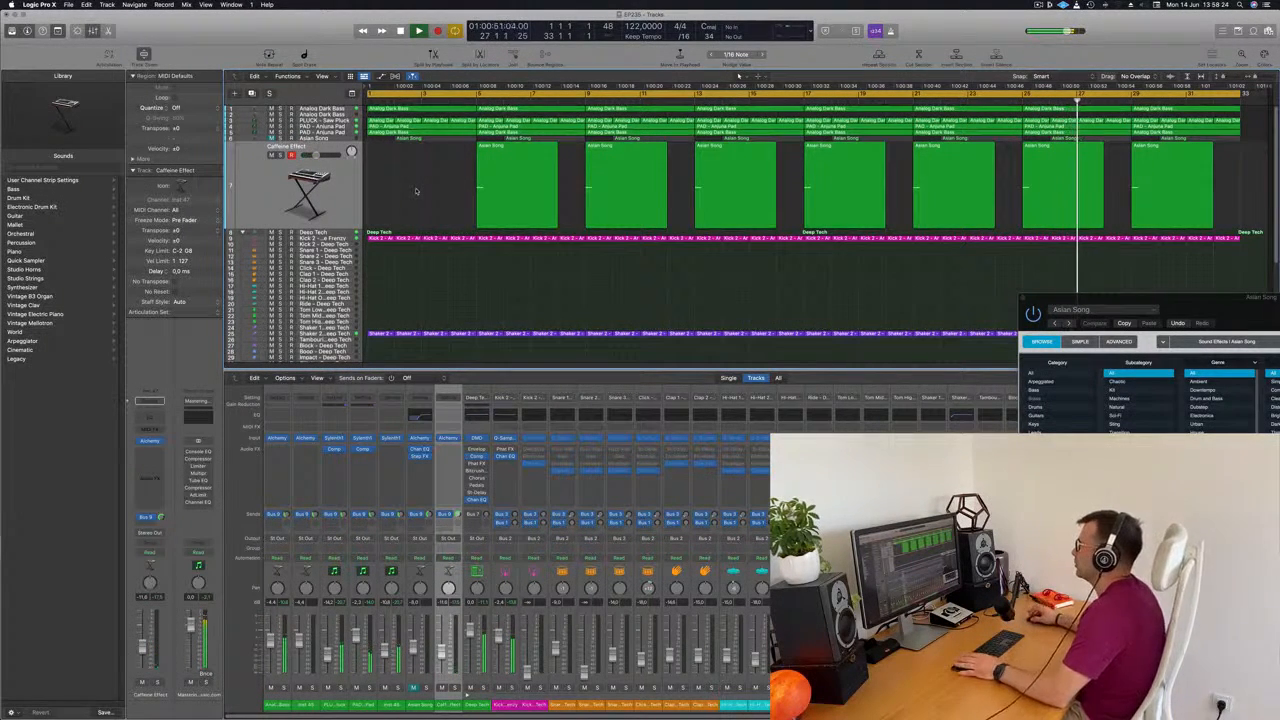
# Step: Unmute the Asian Song track and play the arrangement from the start
pyautogui.click(271, 139)
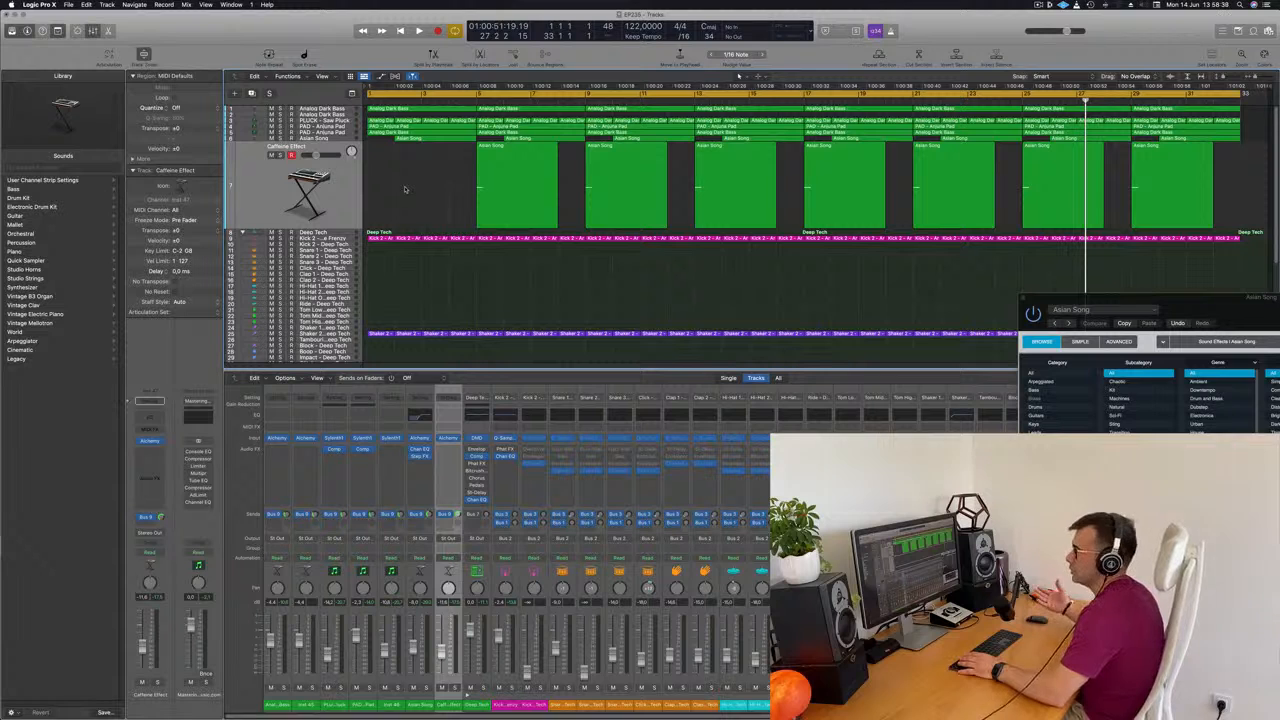
pyautogui.press('space')
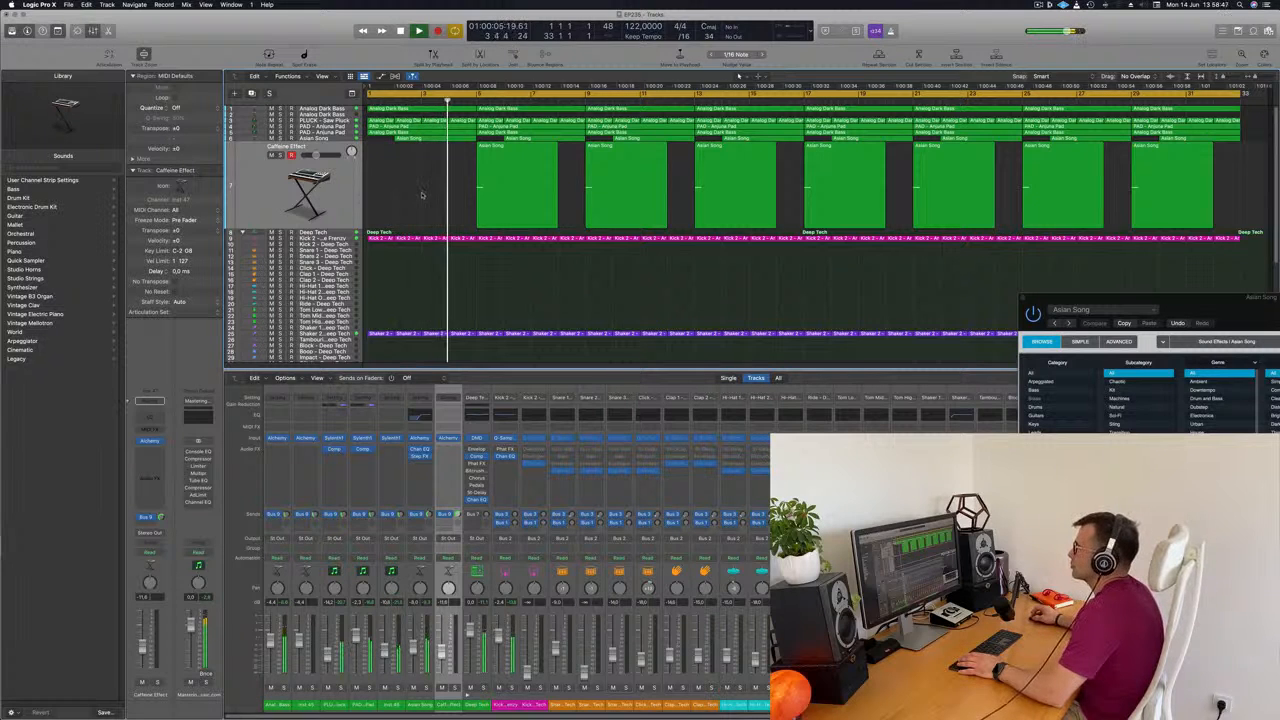
pyautogui.press('space')
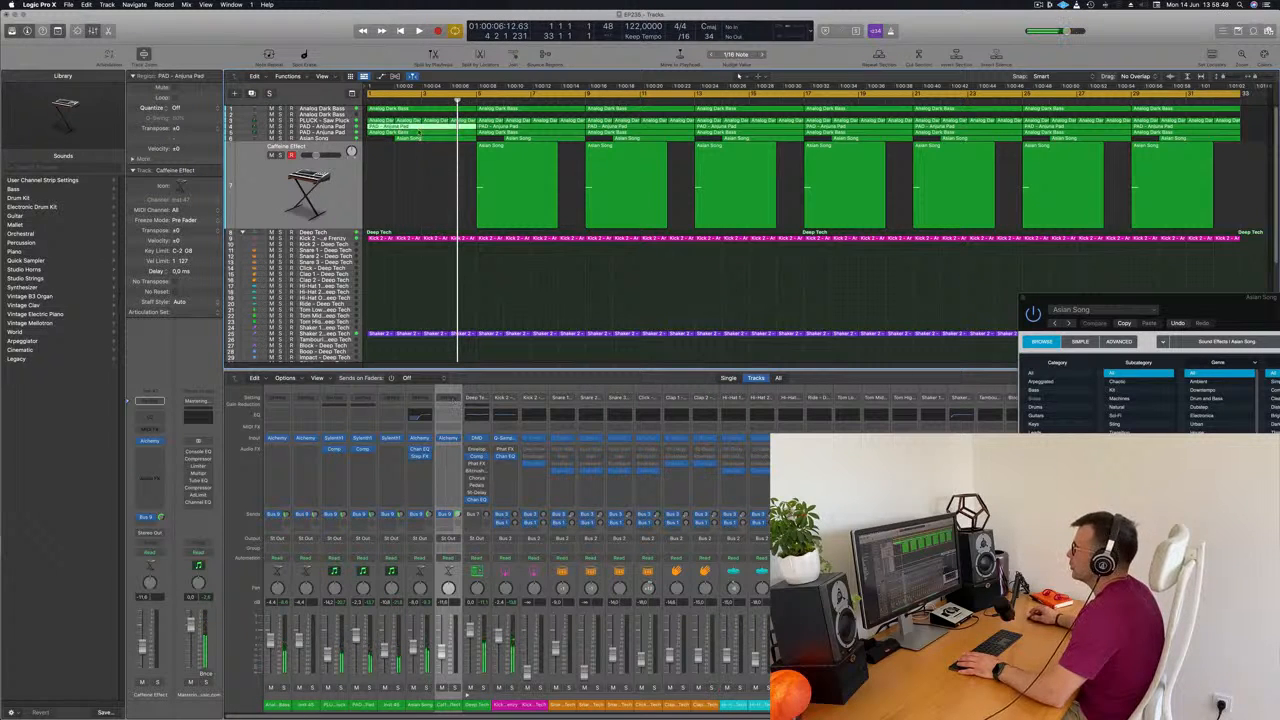
# Step: Delete the second-half notes of the first PAD - Anjuna Pad region in the piano roll, and replay from the start
pyautogui.doubleClick(418, 128)
pyautogui.moveTo(553, 594); pyautogui.dragTo(765, 678)
pyautogui.press('Return')
pyautogui.press('space')
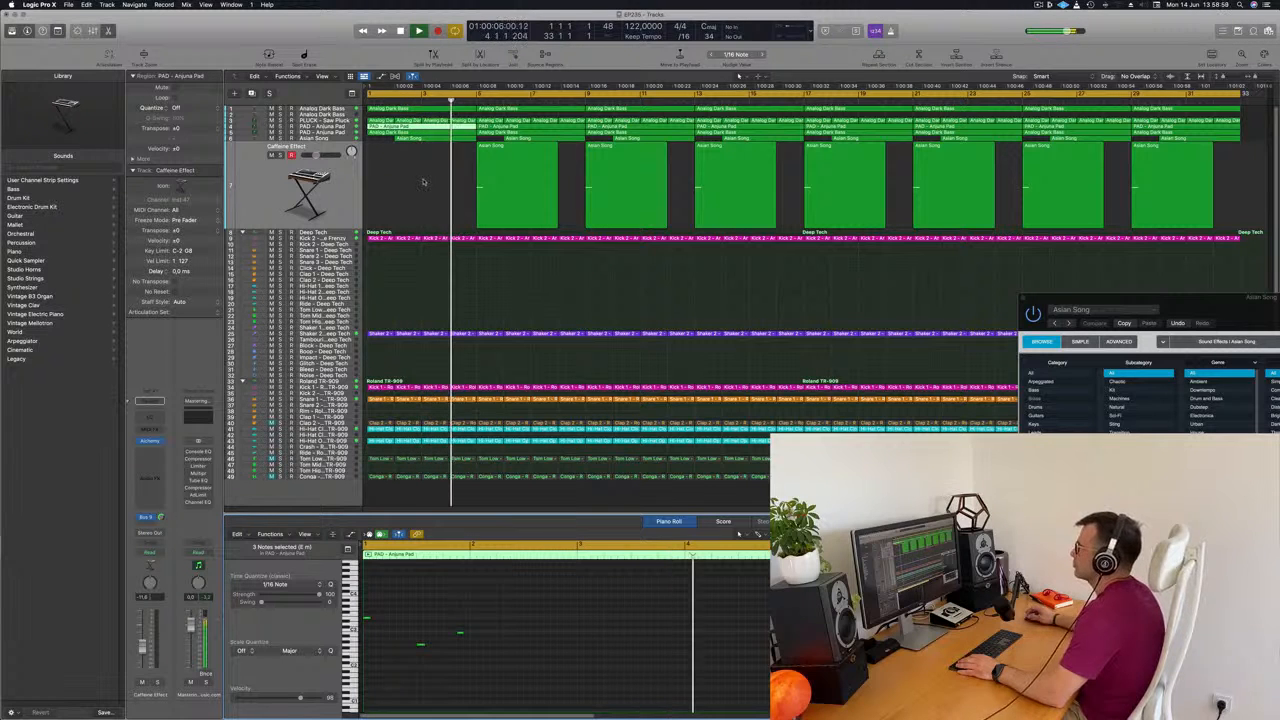
# Step: Delete the PAD - Anjuna Pad region at bar 5, and remove the second-half notes from the region at bar 9
pyautogui.click(535, 131)
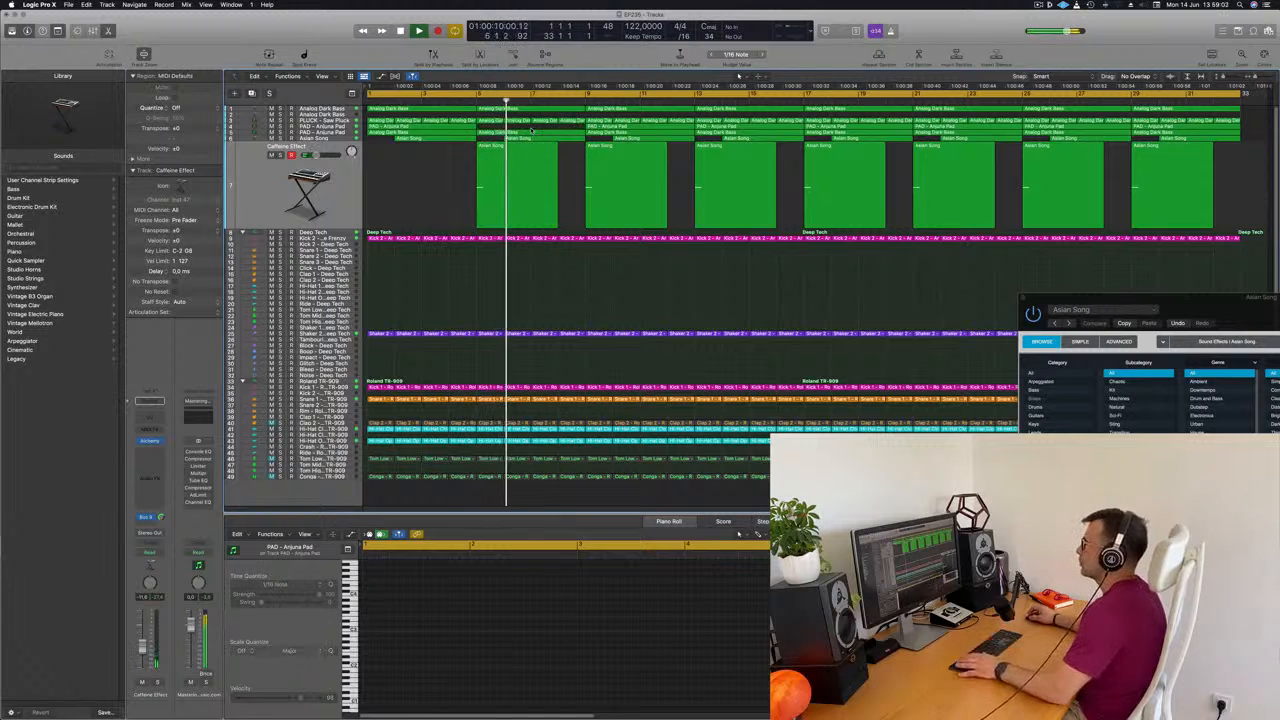
pyautogui.press('Return')
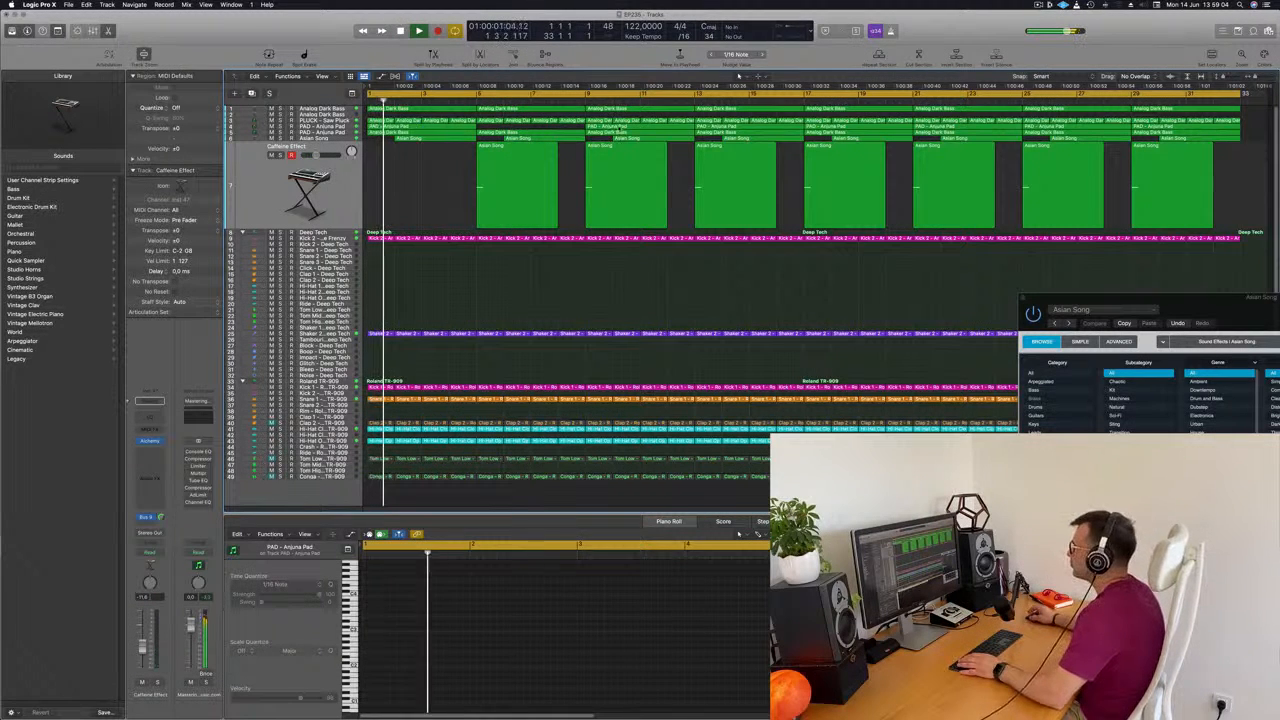
pyautogui.click(620, 128)
pyautogui.moveTo(563, 598); pyautogui.dragTo(714, 690)
pyautogui.press('Delete')
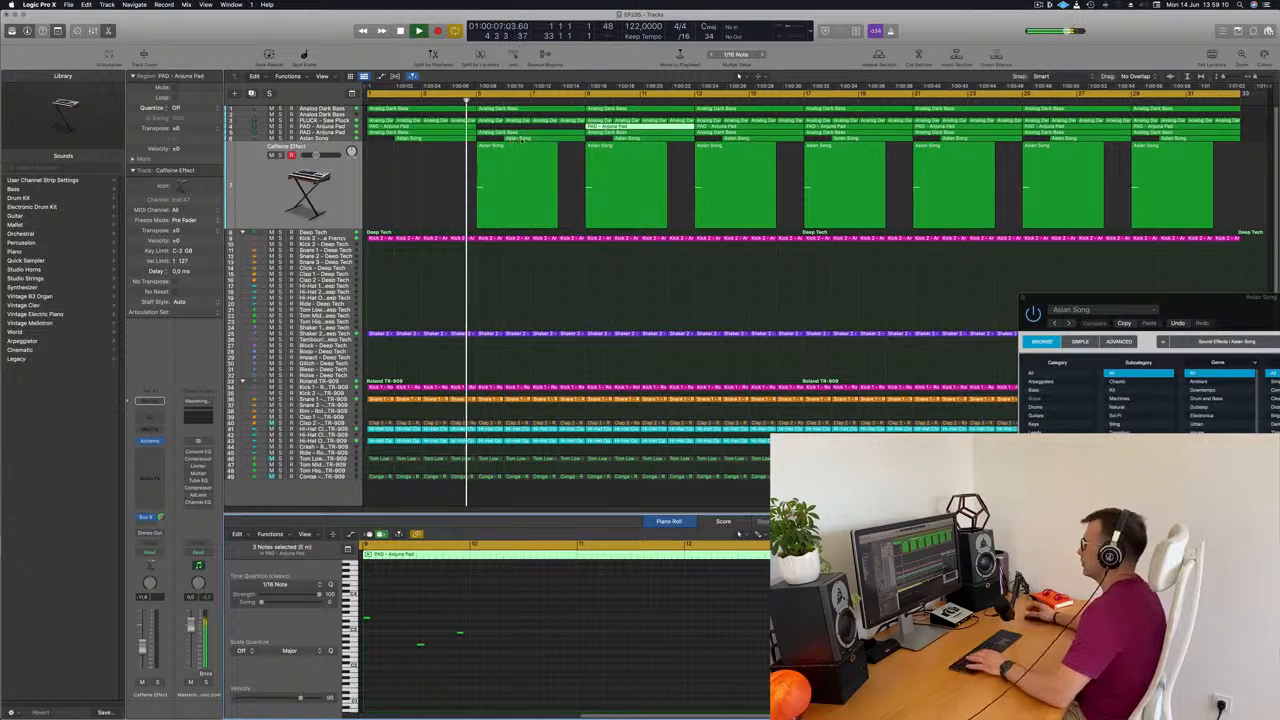
# Step: Remove the Asian Song region at bar 6 and listen to the arrangement through bar 12
pyautogui.click(442, 163)
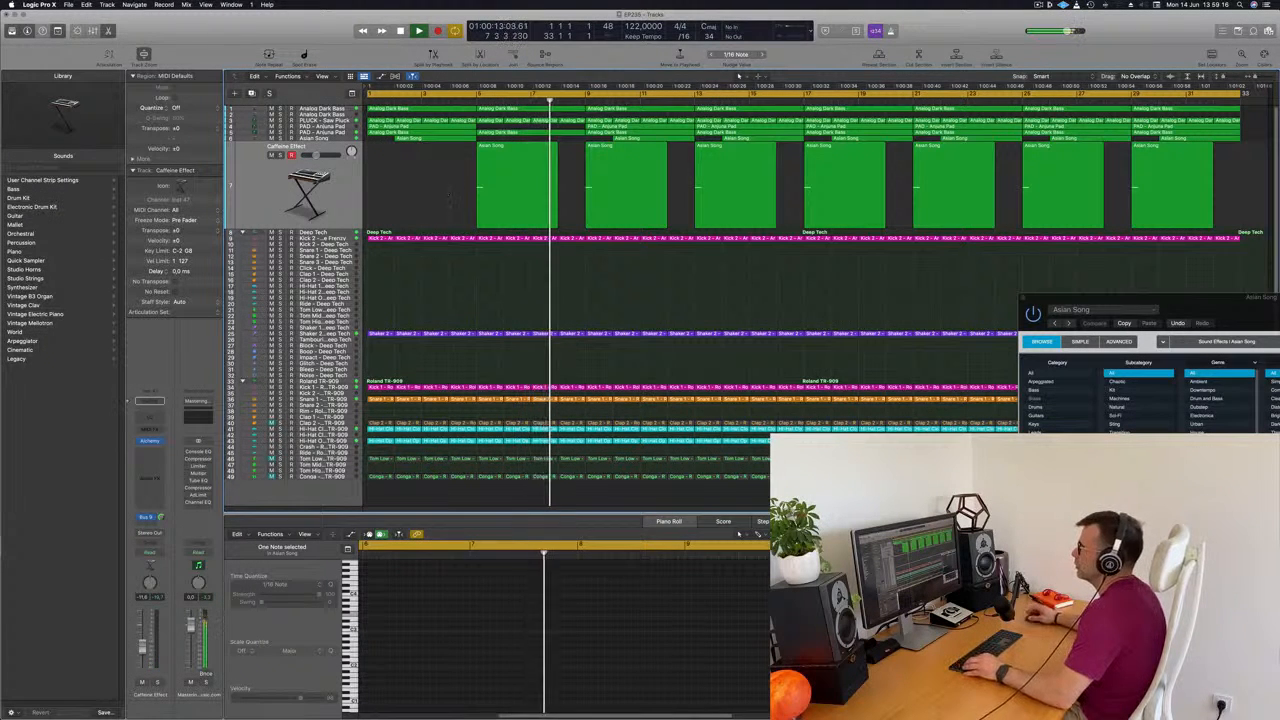
pyautogui.click(633, 129)
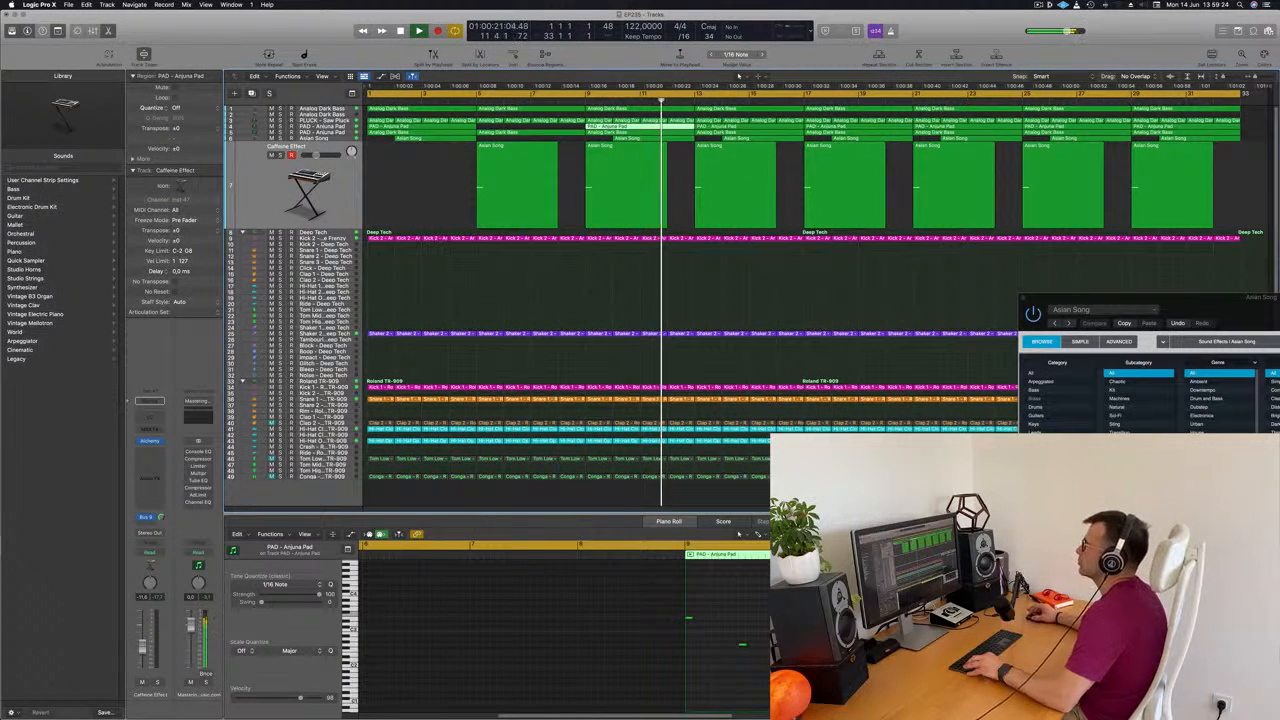
pyautogui.press('space')
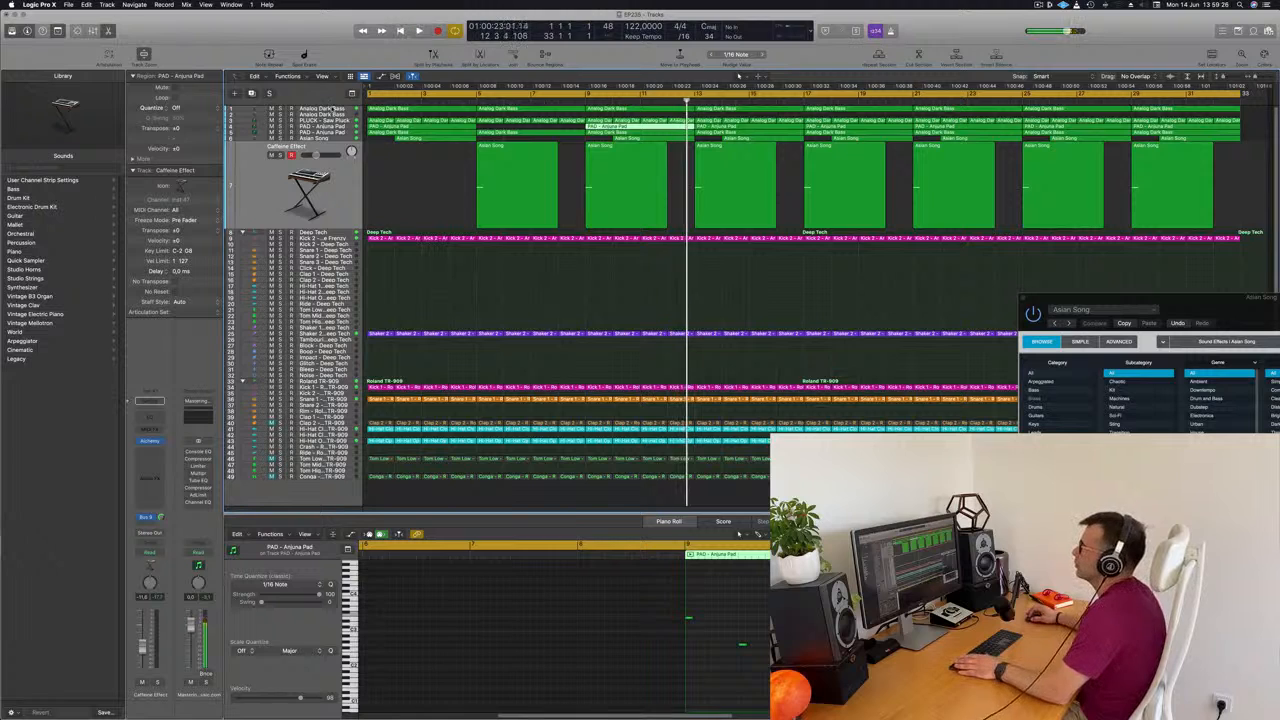
# Step: Replay the arrangement from the start, soloing and unsoloing the first Analog Dark Bass track to judge it against the full mix
pyautogui.click(334, 110)
pyautogui.press('space')
pyautogui.press('space')
pyautogui.press('space')
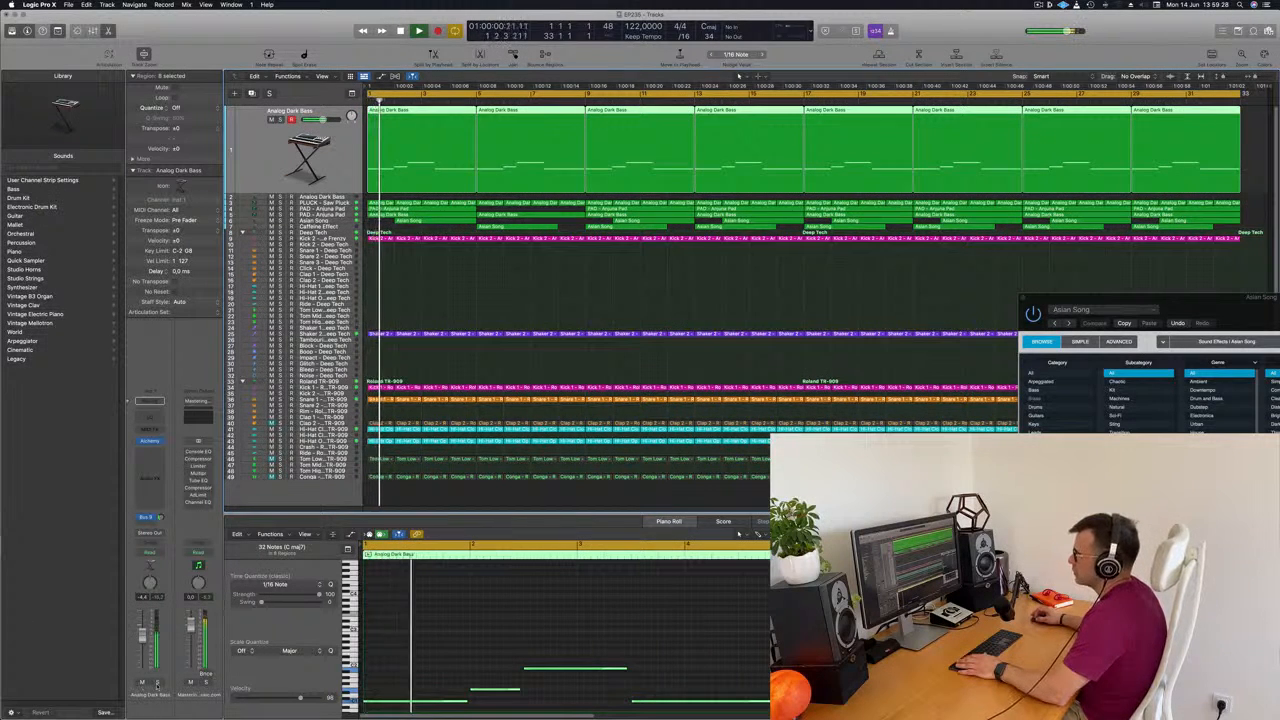
pyautogui.click(156, 684)
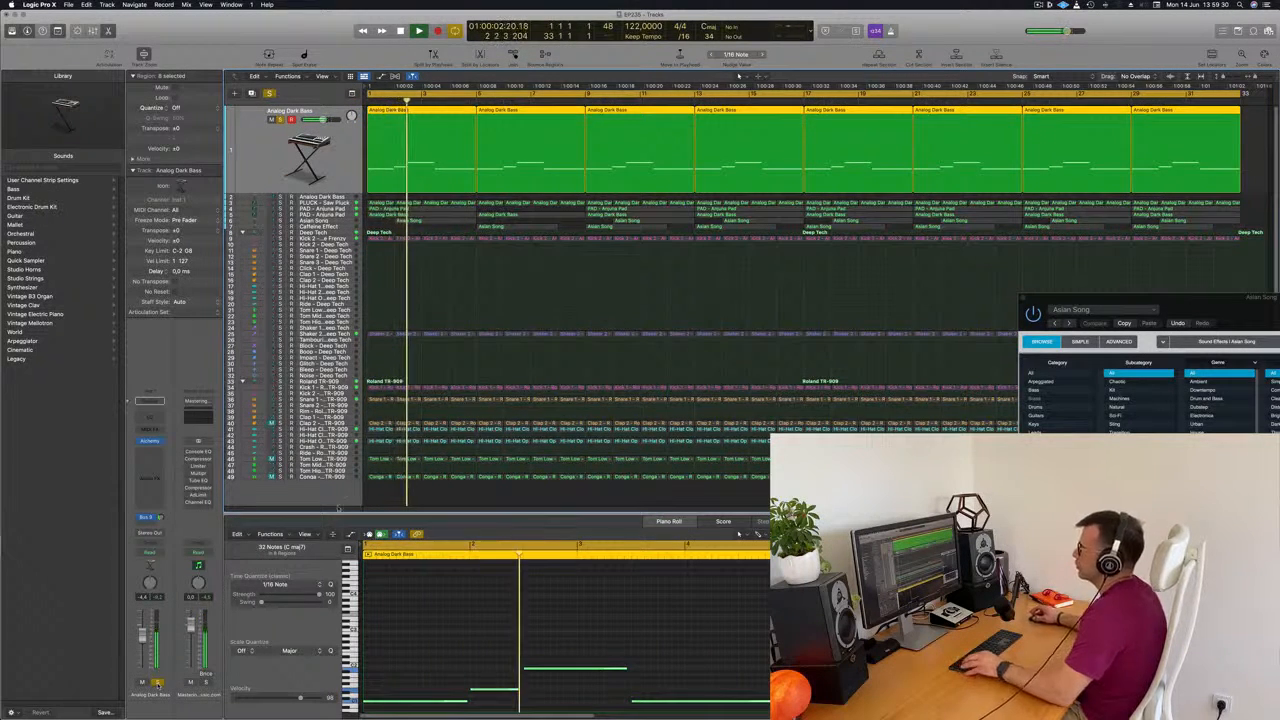
pyautogui.click(157, 684)
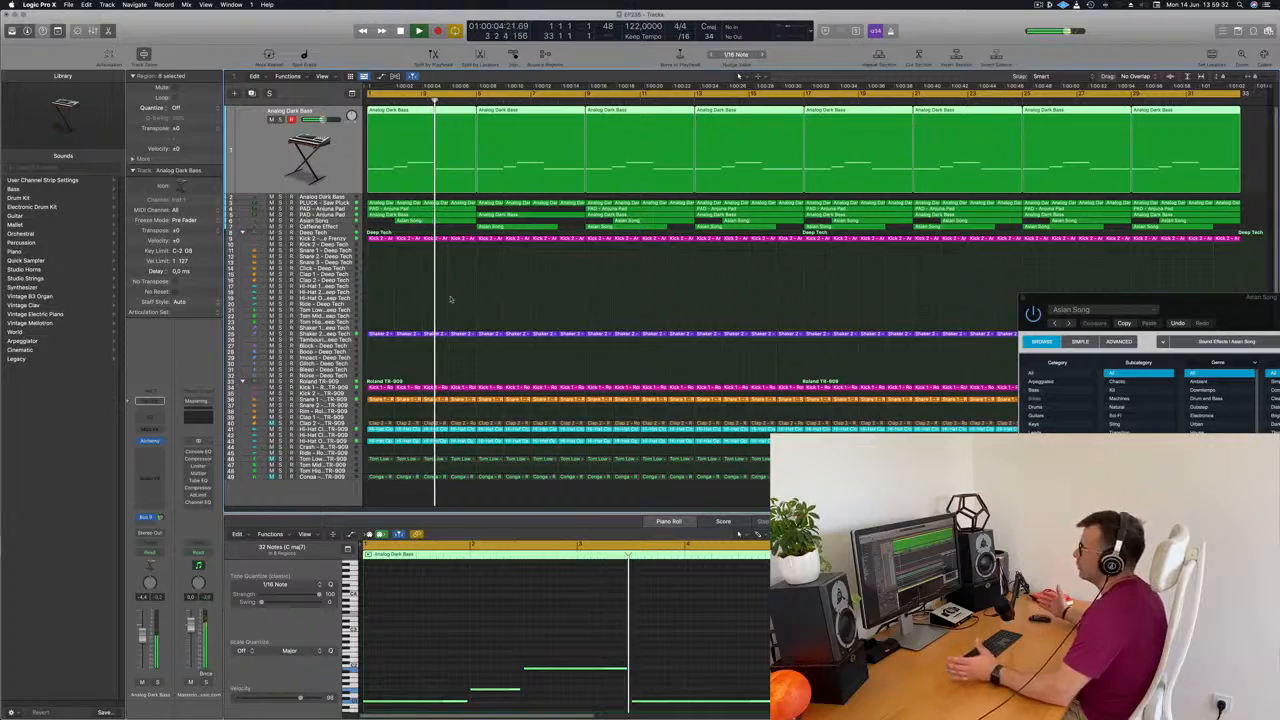
pyautogui.click(576, 292)
pyautogui.scroll(1, 578, 292)
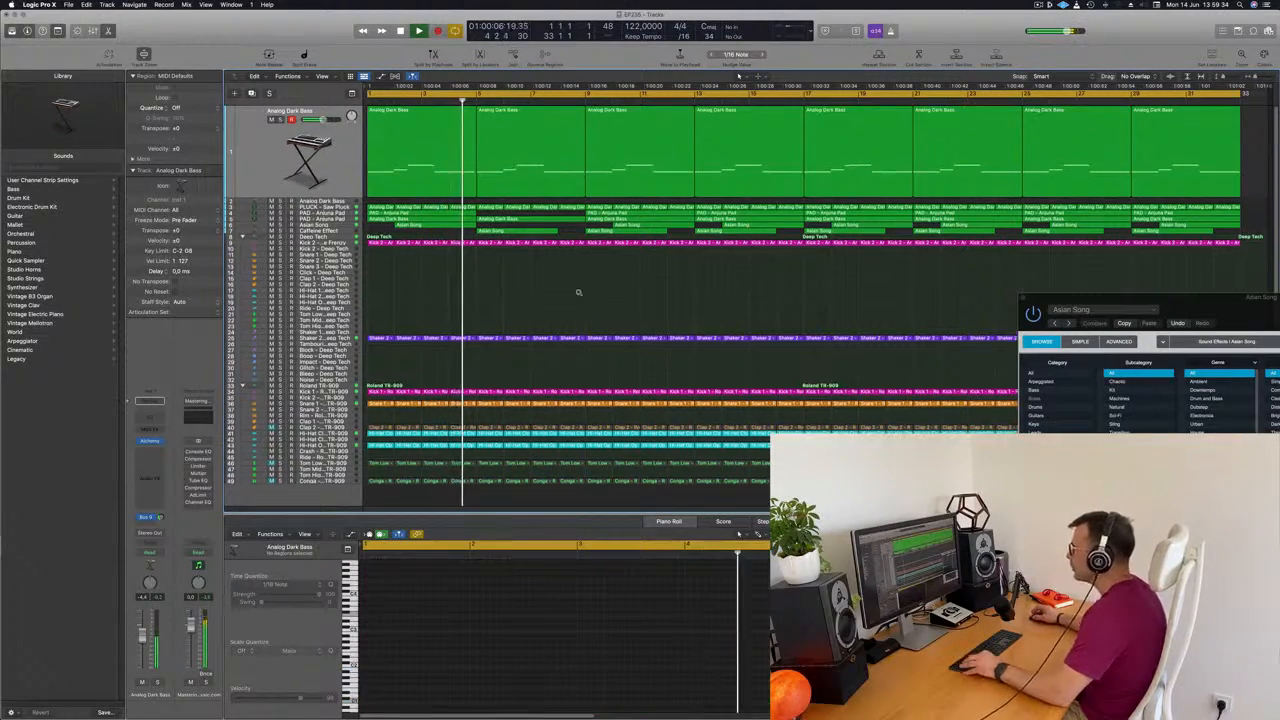
pyautogui.scroll(1, 578, 292)
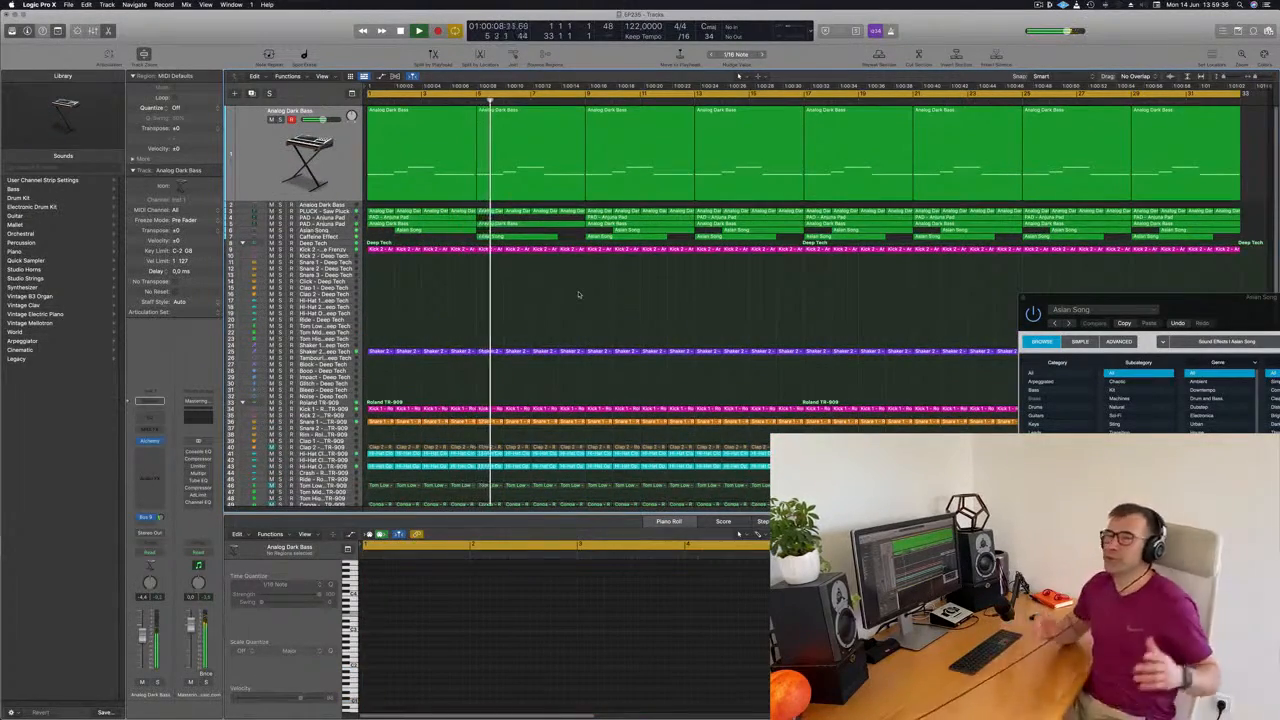